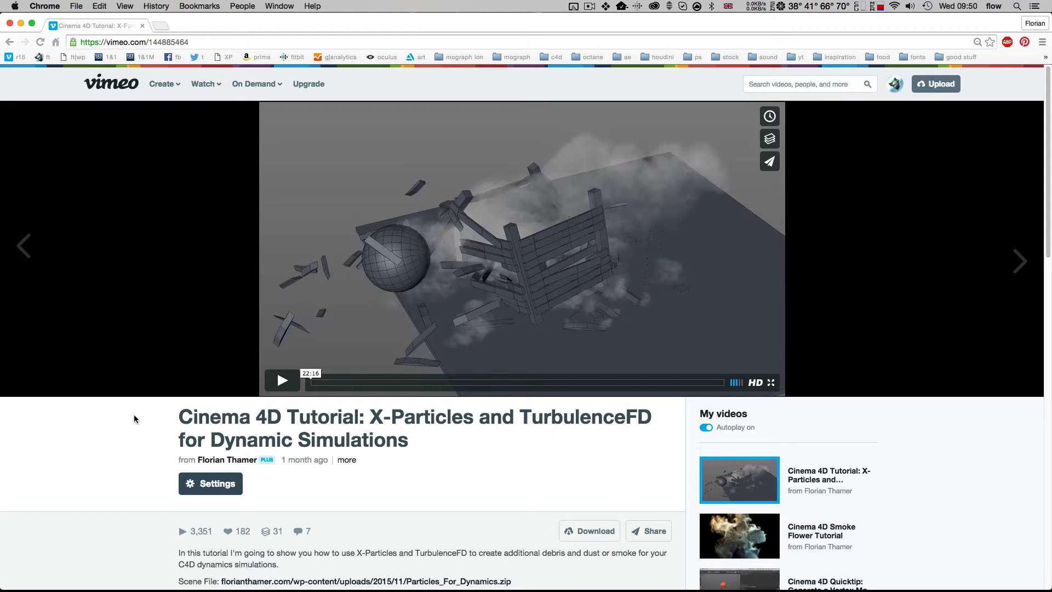
# Switch to Cinema 4D and add a plane at the origin, scaled up to about 1362 cm square
pyautogui.press('super+h')
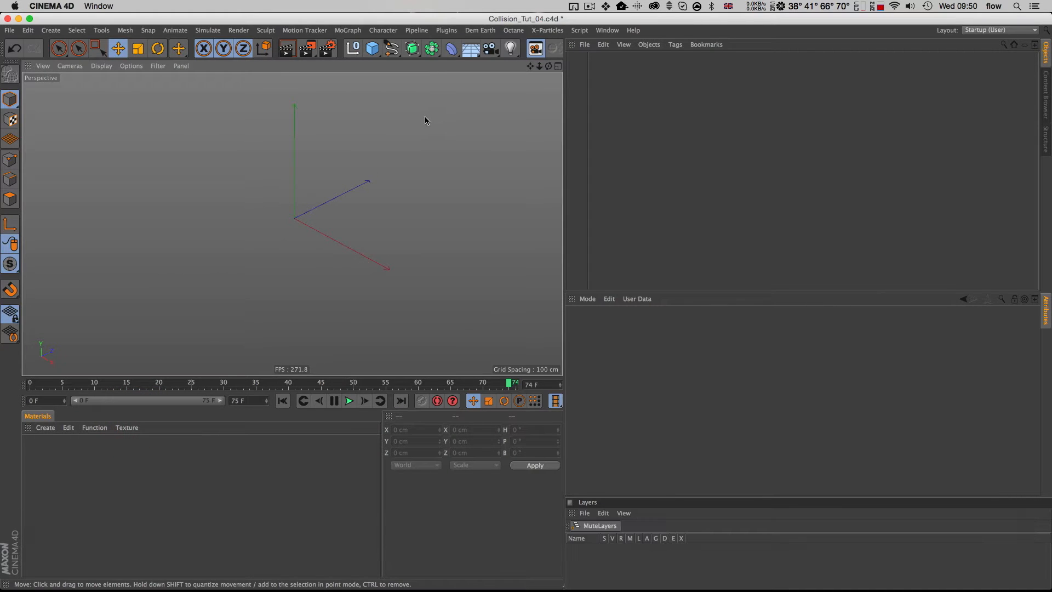
pyautogui.moveTo(372, 50); pyautogui.dragTo(482, 83)
pyautogui.press('t')
pyautogui.moveTo(280, 219); pyautogui.dragTo(411, 202)
# Add a sphere at the origin and set its radius to 15 cm
pyautogui.moveTo(370, 57); pyautogui.dragTo(590, 83)
pyautogui.press('t')
pyautogui.moveTo(384, 197); pyautogui.dragTo(32, 241)
pyautogui.click(594, 58)
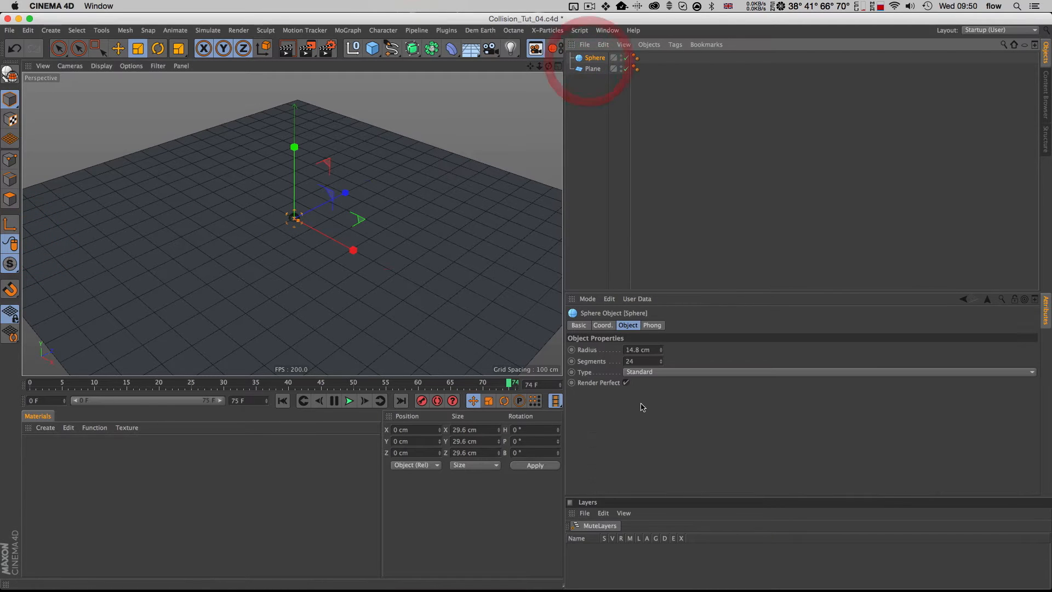
pyautogui.click(640, 349)
pyautogui.write('1')
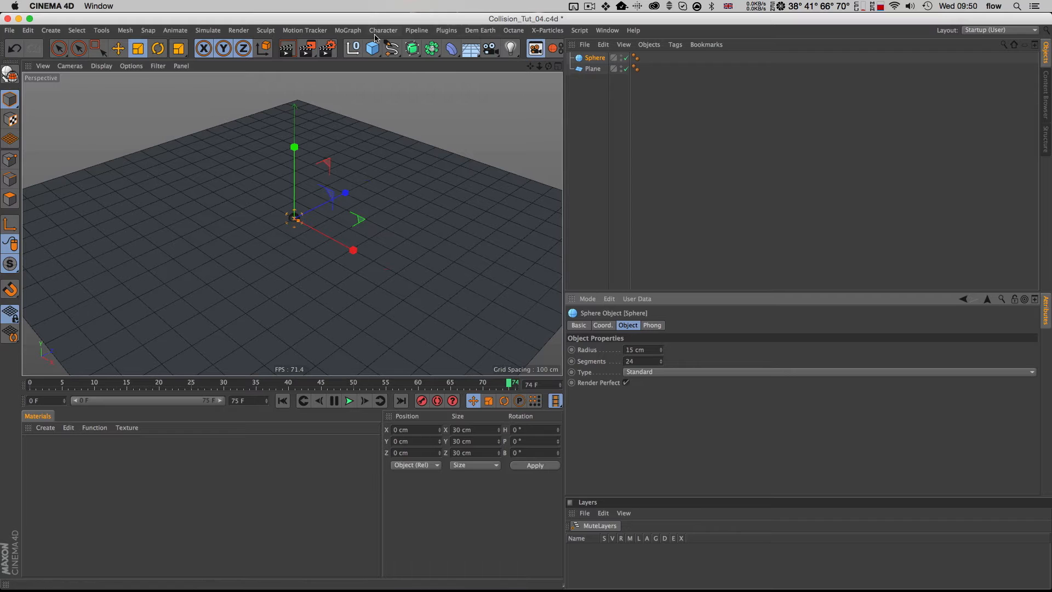
# Put the sphere in a linear Cloner with 7 clones, spaced 50 cm in X and 0 cm in Y
pyautogui.click(348, 30)
pyautogui.keyDown('alt'); pyautogui.click(368, 120); pyautogui.keyUp('alt')
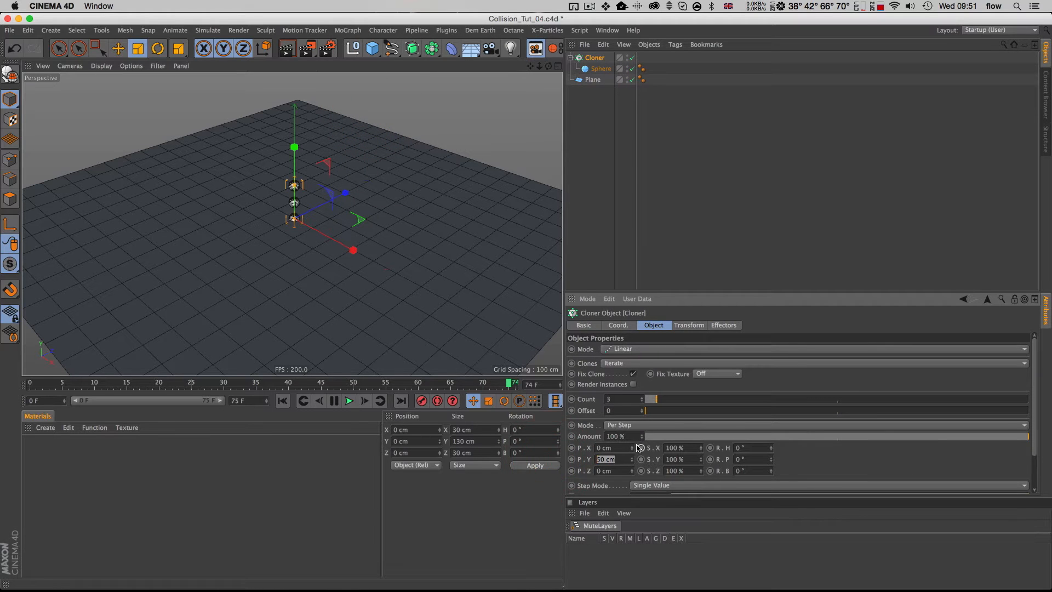
pyautogui.write('0')
pyautogui.hotkey('shift', 'Tab')
pyautogui.moveTo(656, 399); pyautogui.dragTo(677, 403)
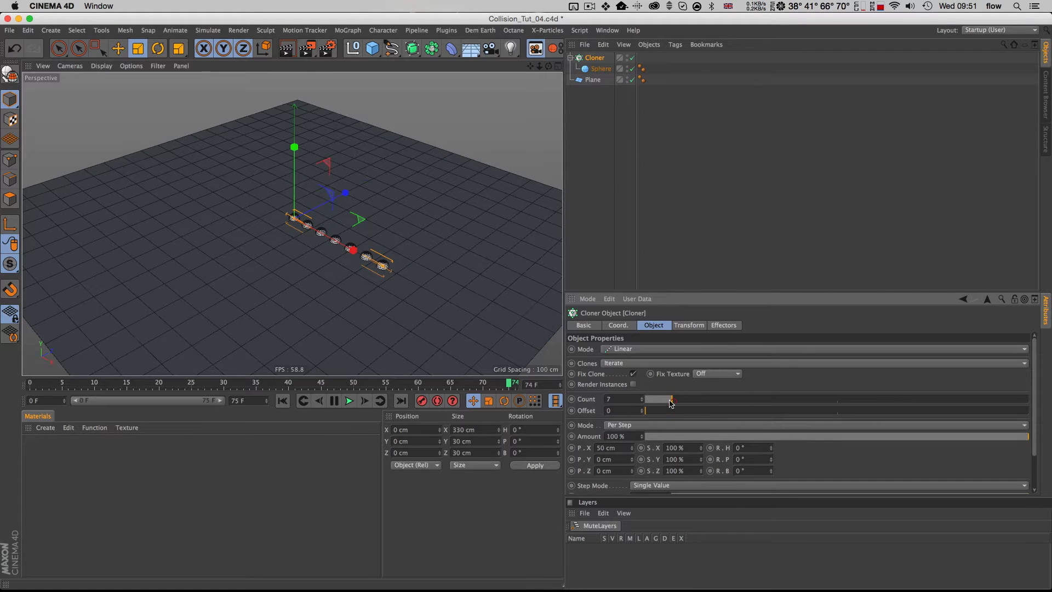
# Move the Cloner above the plane to about Y 38 cm and Z -426 cm
pyautogui.press('e')
pyautogui.click(595, 57)
pyautogui.moveTo(321, 157); pyautogui.dragTo(188, 215)
pyautogui.press('1')
pyautogui.moveTo(209, 300); pyautogui.dragTo(207, 225)
pyautogui.press('3')
pyautogui.moveTo(207, 225); pyautogui.dragTo(244, 219)
pyautogui.press('1')
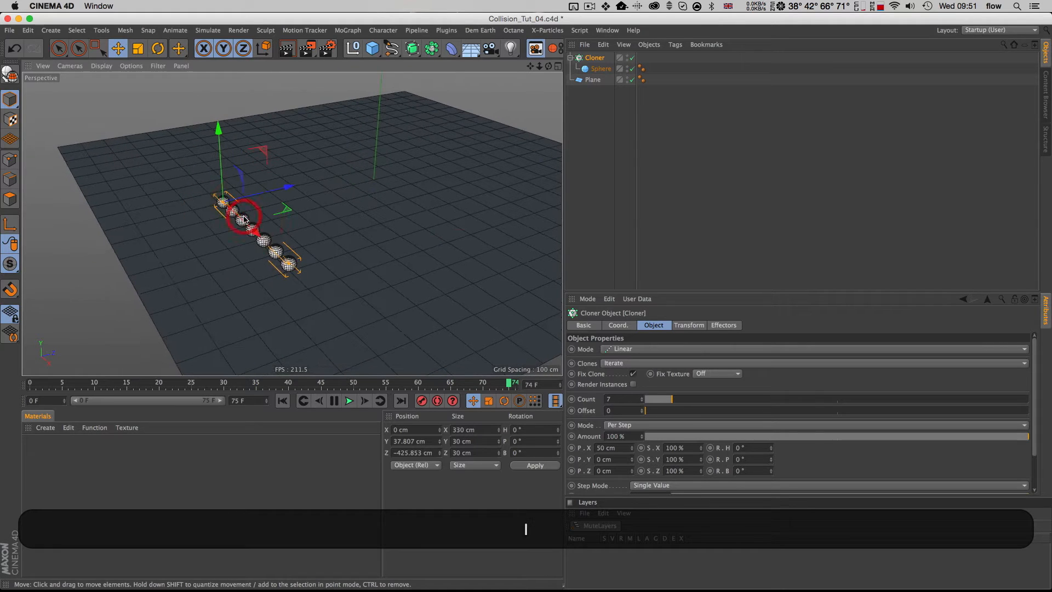
# Reduce the cloned sphere's segments to 10
pyautogui.click(600, 69)
pyautogui.moveTo(661, 361); pyautogui.dragTo(660, 389)
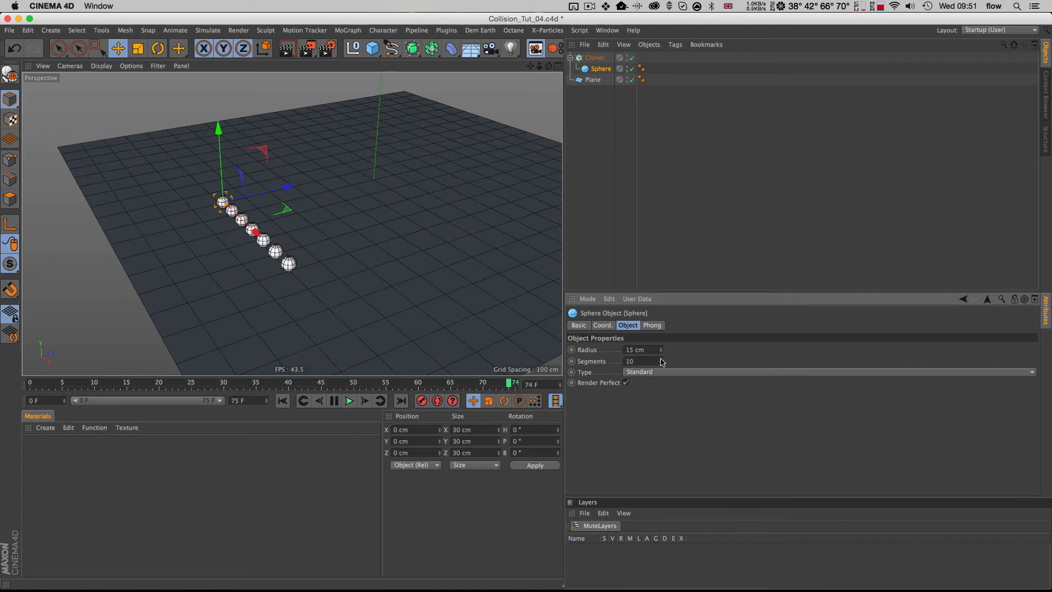
pyautogui.press('1')
pyautogui.moveTo(327, 282); pyautogui.dragTo(323, 245)
pyautogui.press('3')
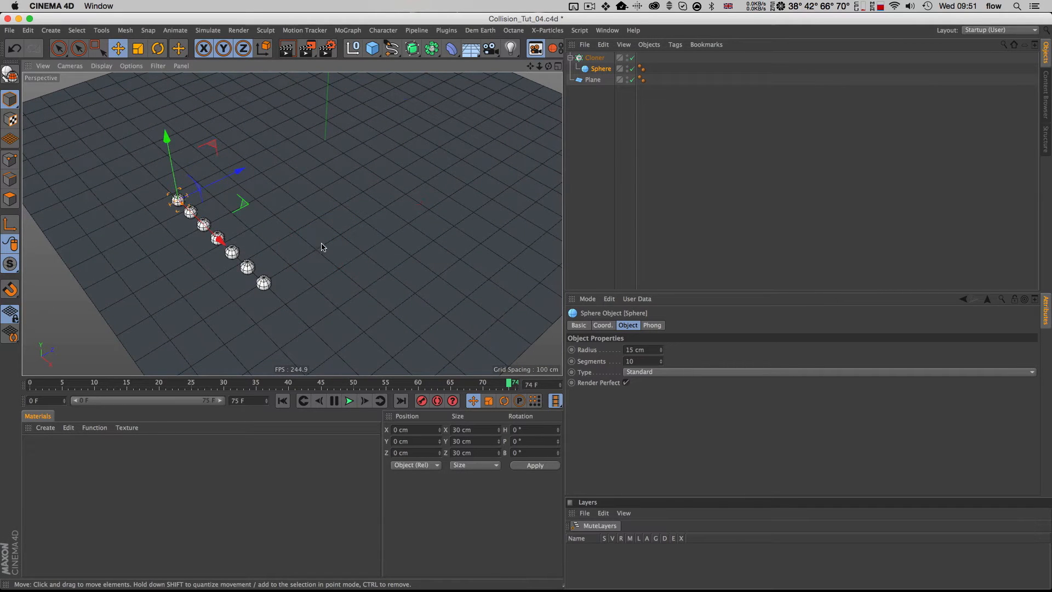
pyautogui.press('2')
pyautogui.moveTo(280, 267); pyautogui.dragTo(284, 236)
# Set the OpenGL anti-aliasing to 8 in the program preferences
pyautogui.press('super+e')
pyautogui.moveTo(613, 280); pyautogui.dragTo(626, 143)
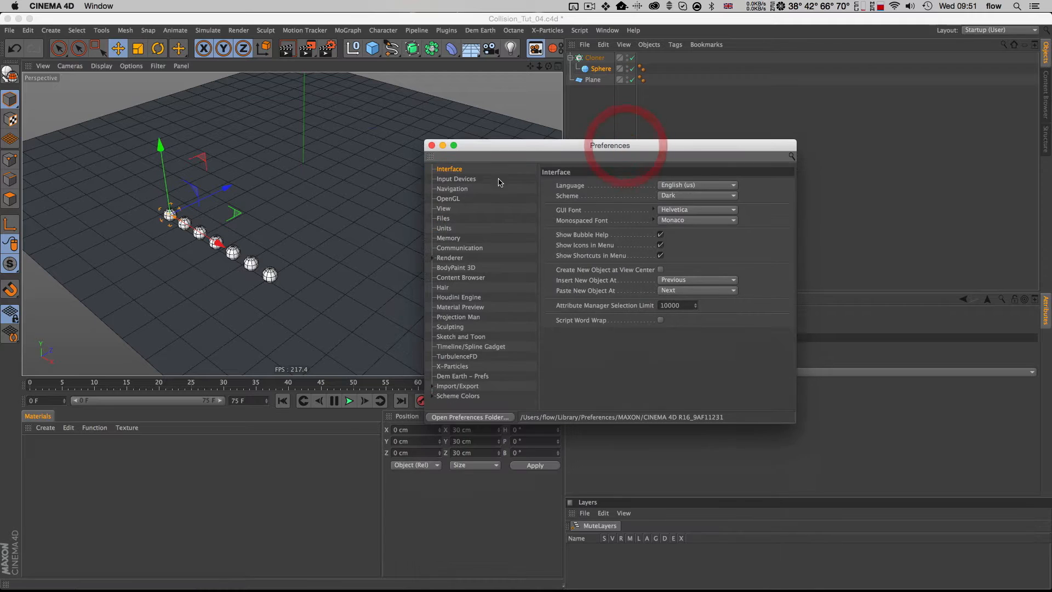
pyautogui.click(459, 180)
pyautogui.click(454, 190)
pyautogui.click(455, 199)
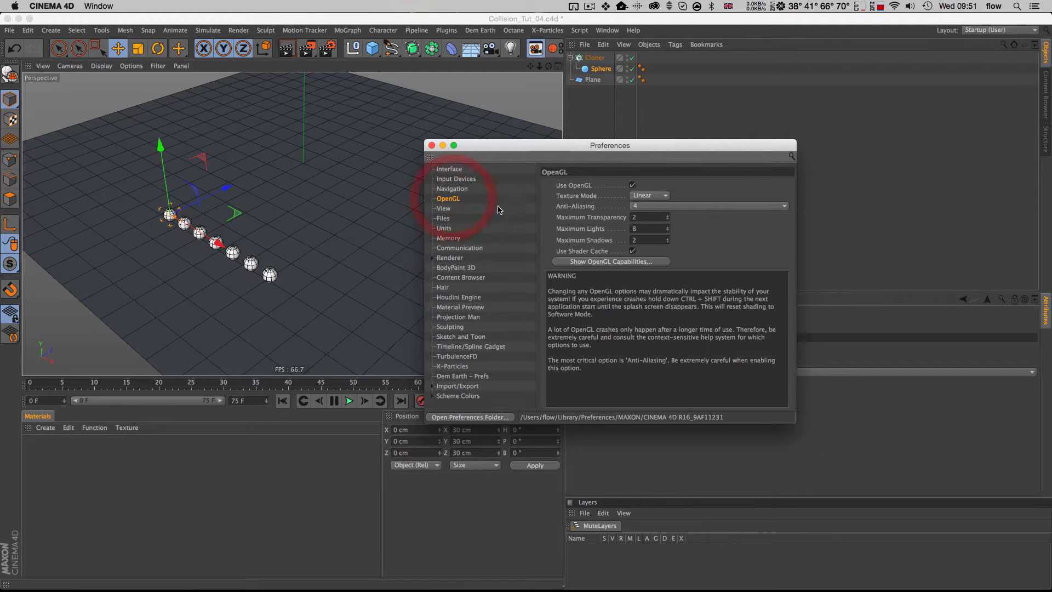
pyautogui.click(665, 206)
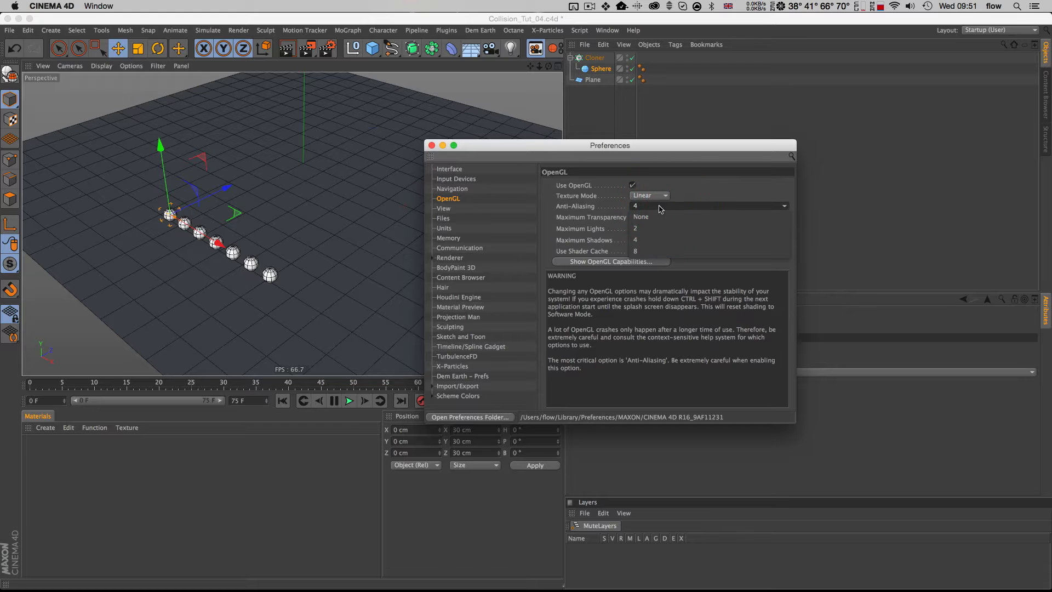
pyautogui.click(645, 252)
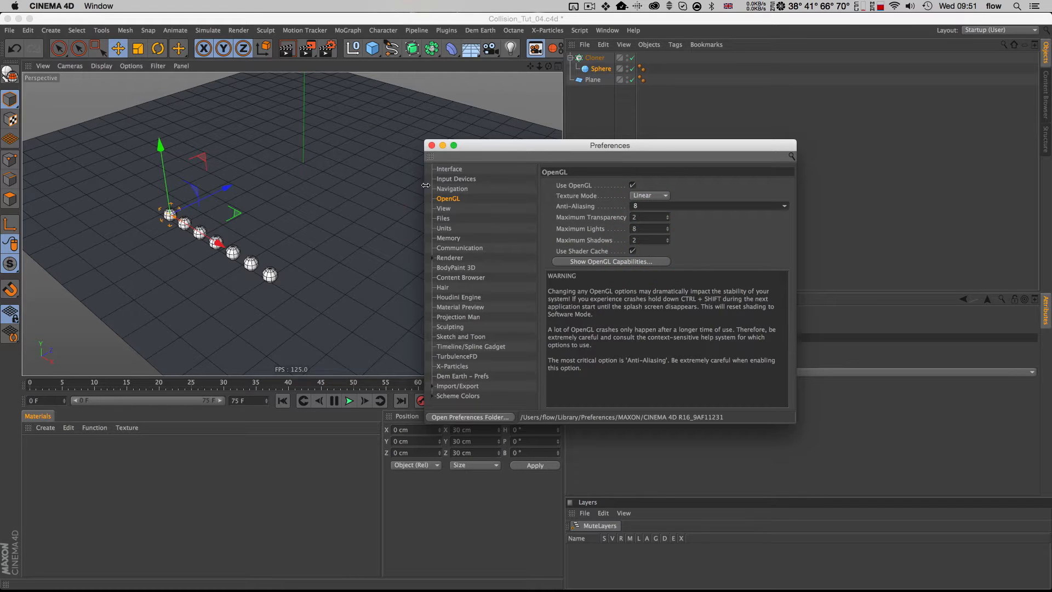
pyautogui.click(432, 146)
# Check the OpenGL anti-aliasing options in the preferences and how the viewport edges of the spheres are drawn
pyautogui.press('F8')
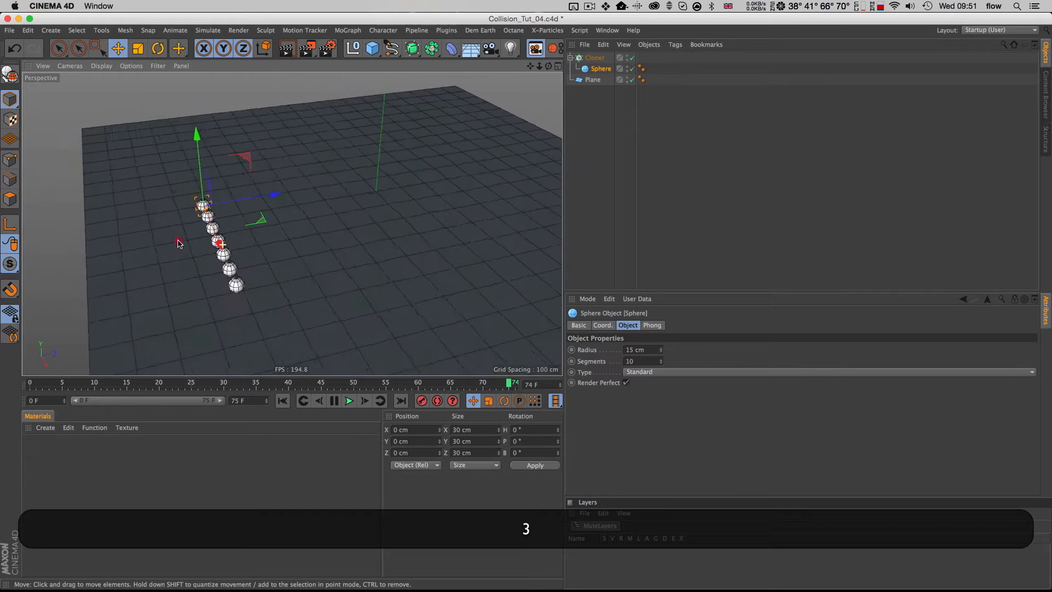
pyautogui.click(219, 247)
pyautogui.press('super+e')
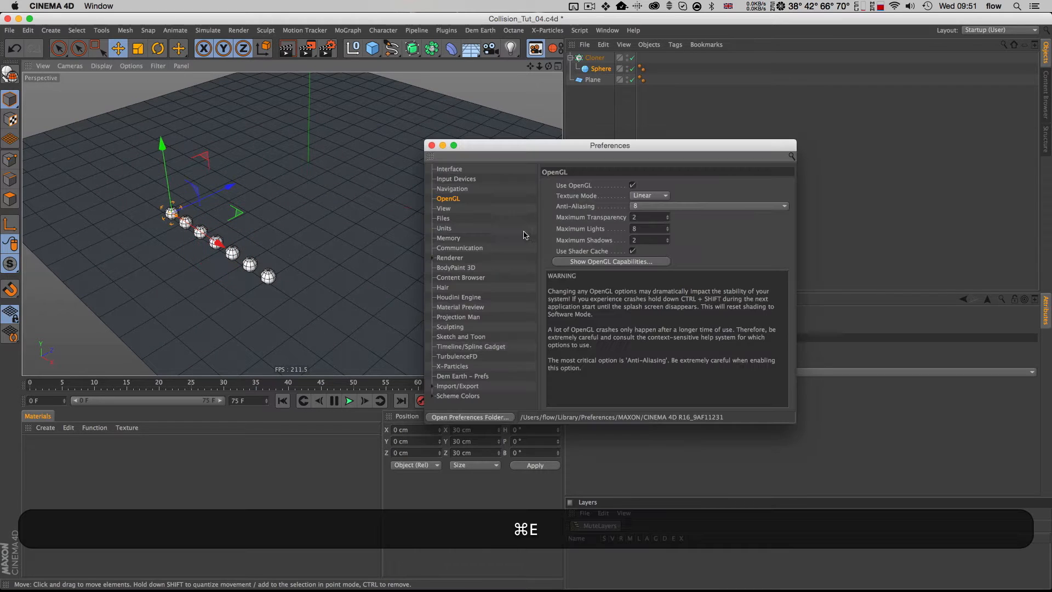
pyautogui.moveTo(693, 207); pyautogui.dragTo(681, 251)
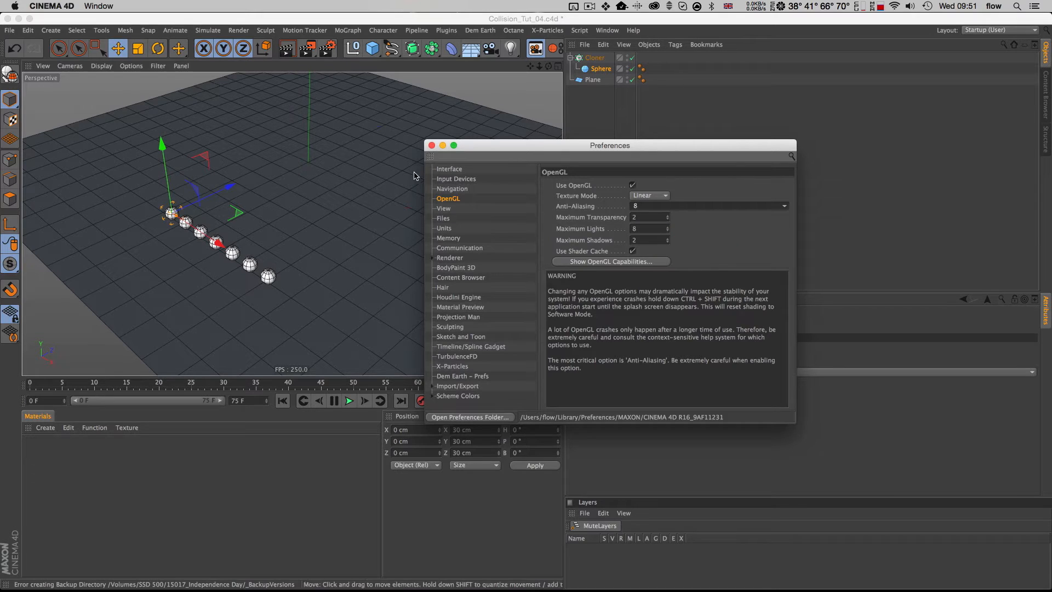
pyautogui.click(432, 146)
pyautogui.press('3')
pyautogui.moveTo(249, 225); pyautogui.dragTo(248, 225)
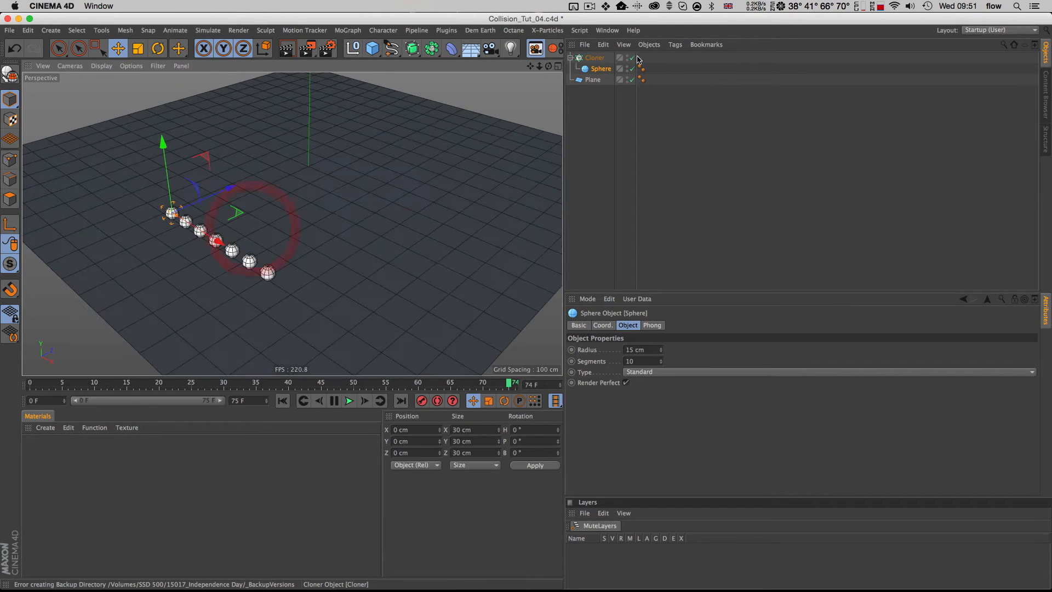
# Add a Rigid Body simulation tag to the Cloner
pyautogui.click(592, 59)
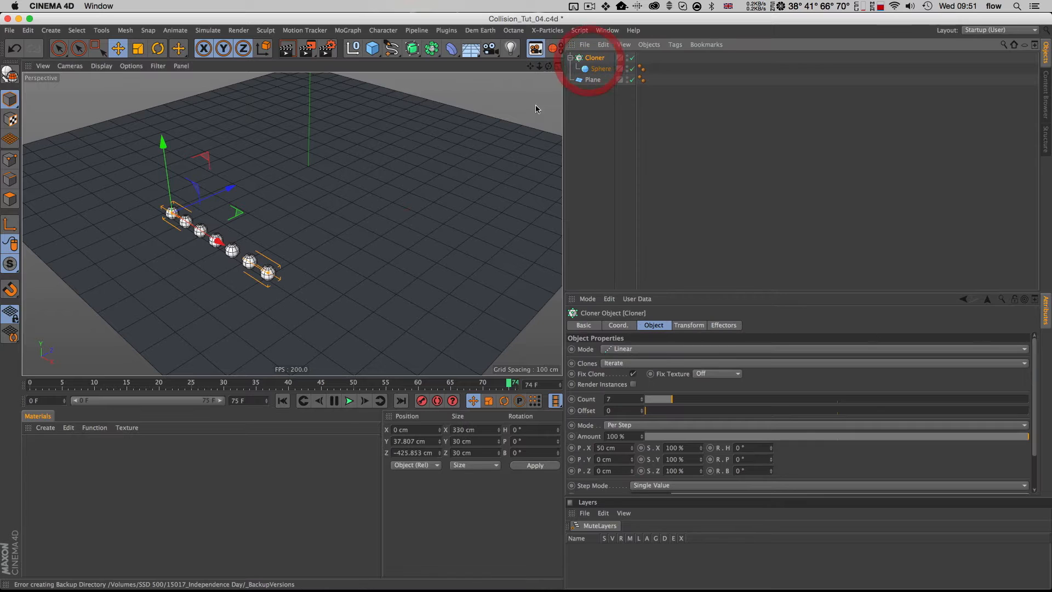
pyautogui.rightClick(596, 60)
pyautogui.moveTo(704, 196)
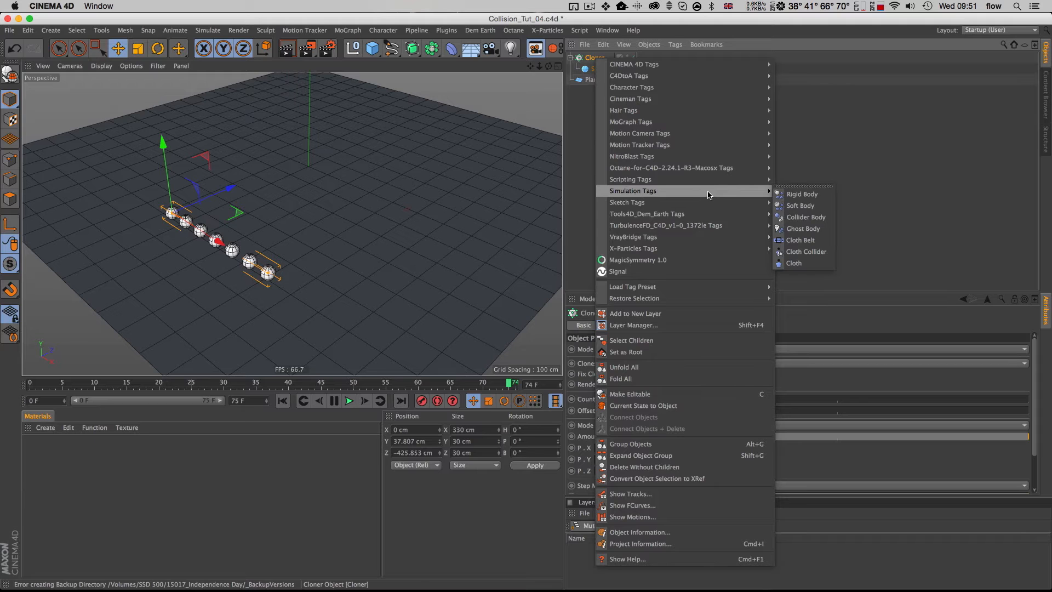
pyautogui.click(798, 194)
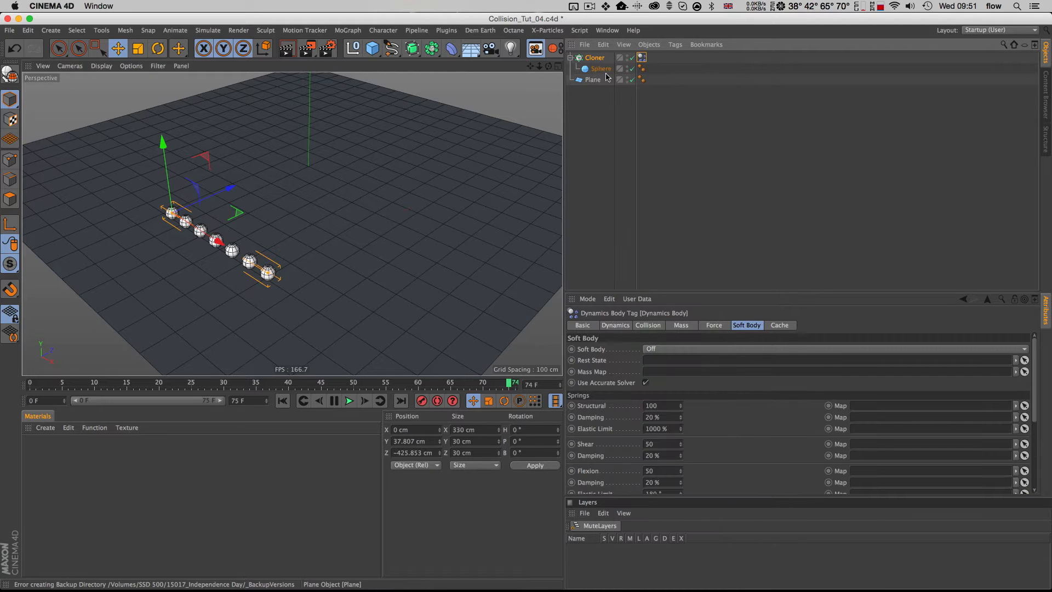
# Copy the Cloner's dynamics tag onto the Plane and set the copy's Dynamic option to Off
pyautogui.keyDown('super'); pyautogui.moveTo(641, 57); pyautogui.dragTo(651, 80); pyautogui.keyUp('super')
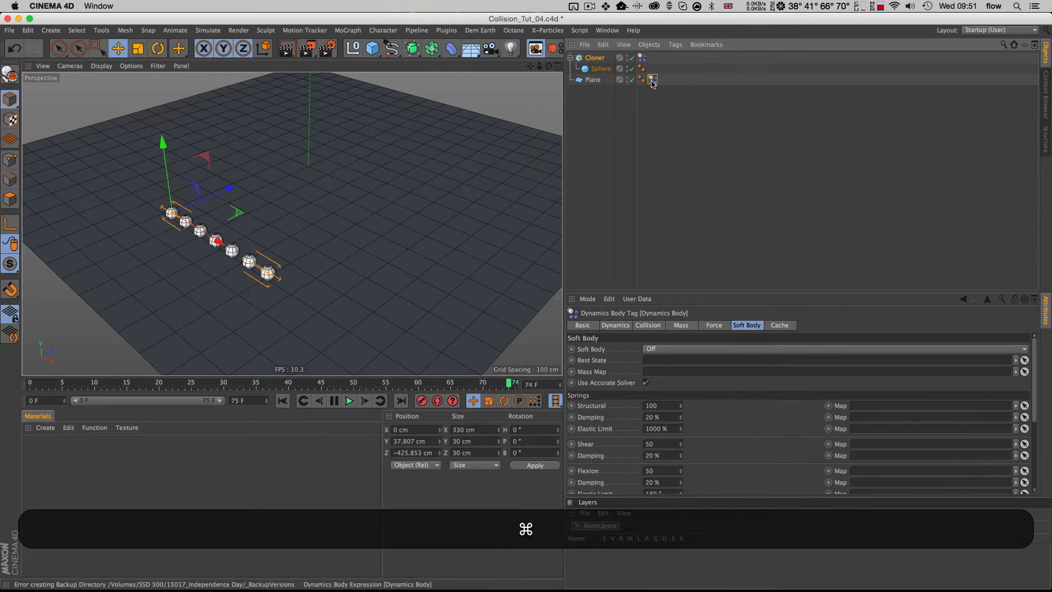
pyautogui.rightClick(652, 81)
pyautogui.click(648, 86)
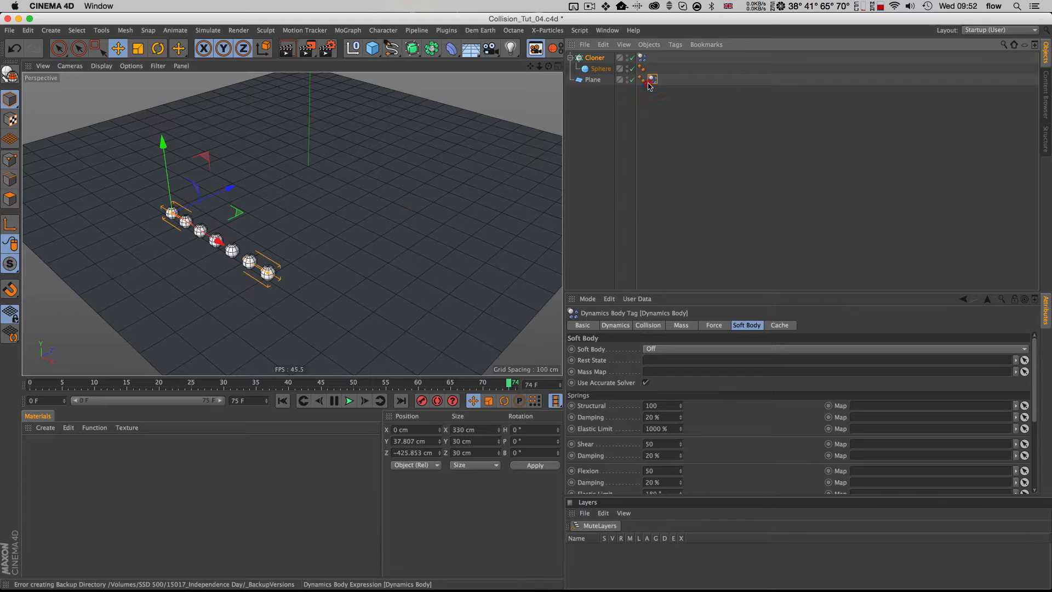
pyautogui.click(615, 325)
pyautogui.click(612, 359)
pyautogui.click(619, 370)
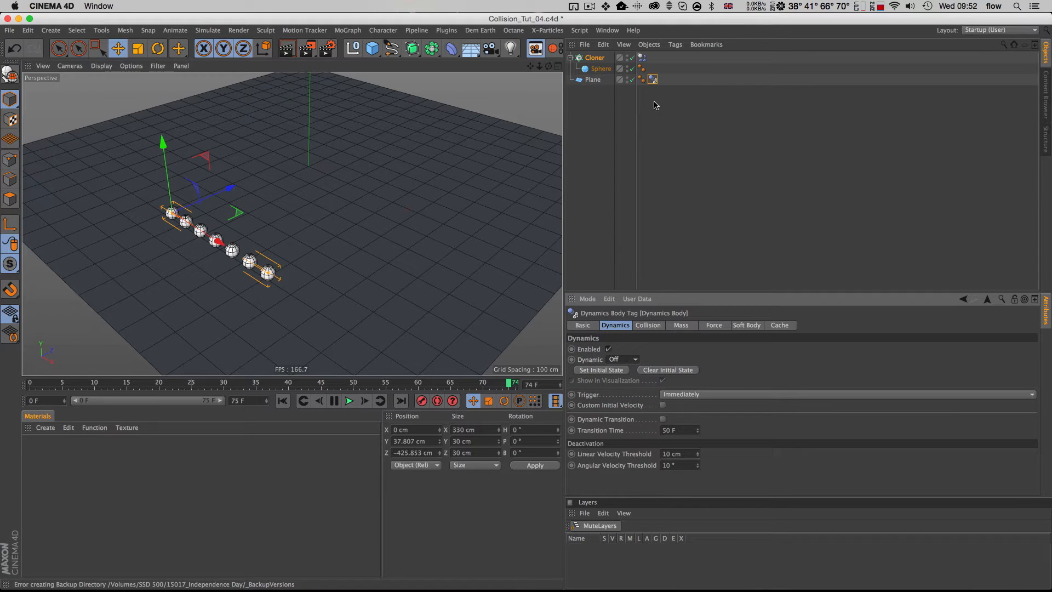
# Try applying a Collider Body tag to the Plane and check the Dynamic options of its dynamics tag
pyautogui.rightClick(582, 80)
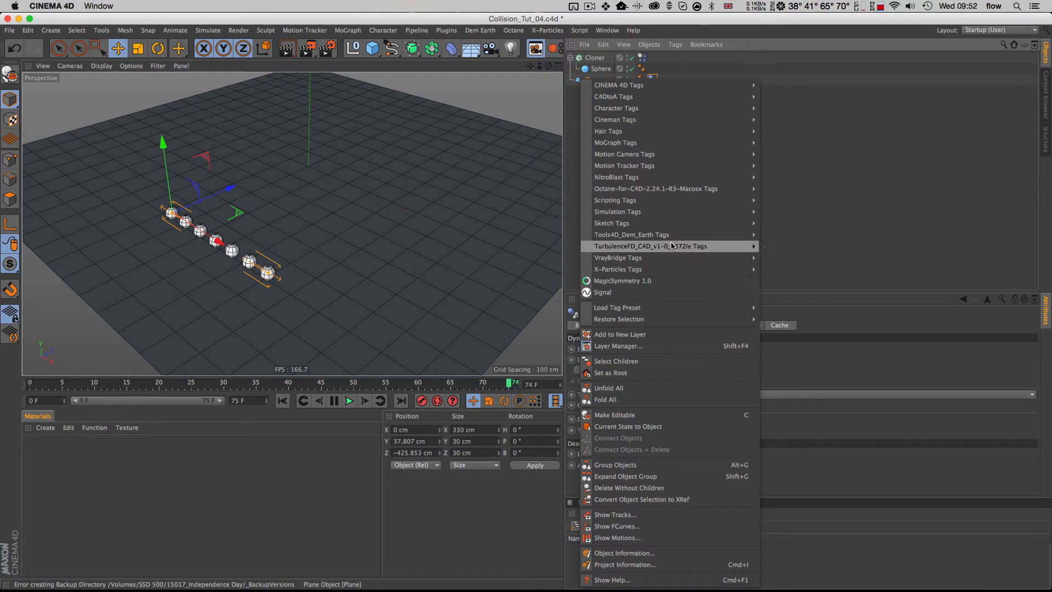
pyautogui.moveTo(684, 212)
pyautogui.click(791, 238)
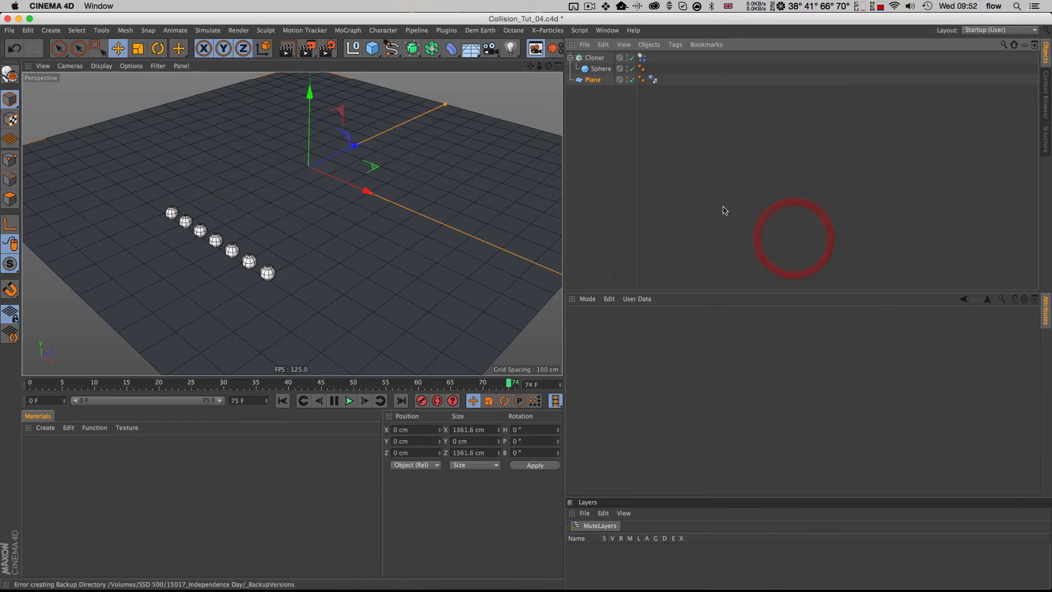
pyautogui.click(653, 80)
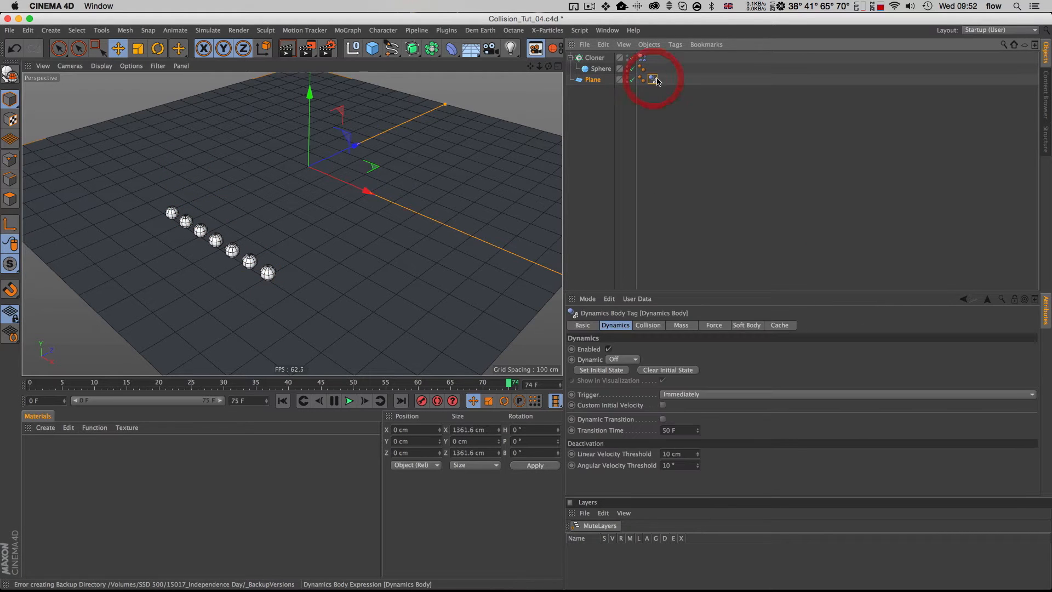
pyautogui.click(621, 359)
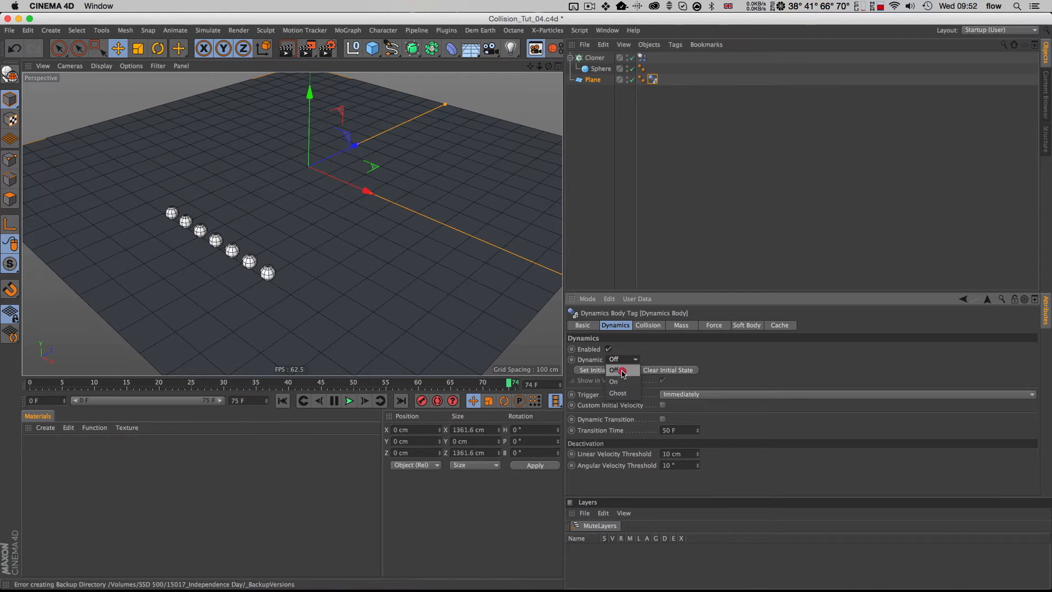
pyautogui.click(669, 350)
# Set Individual Elements to All in the collision settings of the Cloner's dynamics tag
pyautogui.click(642, 57)
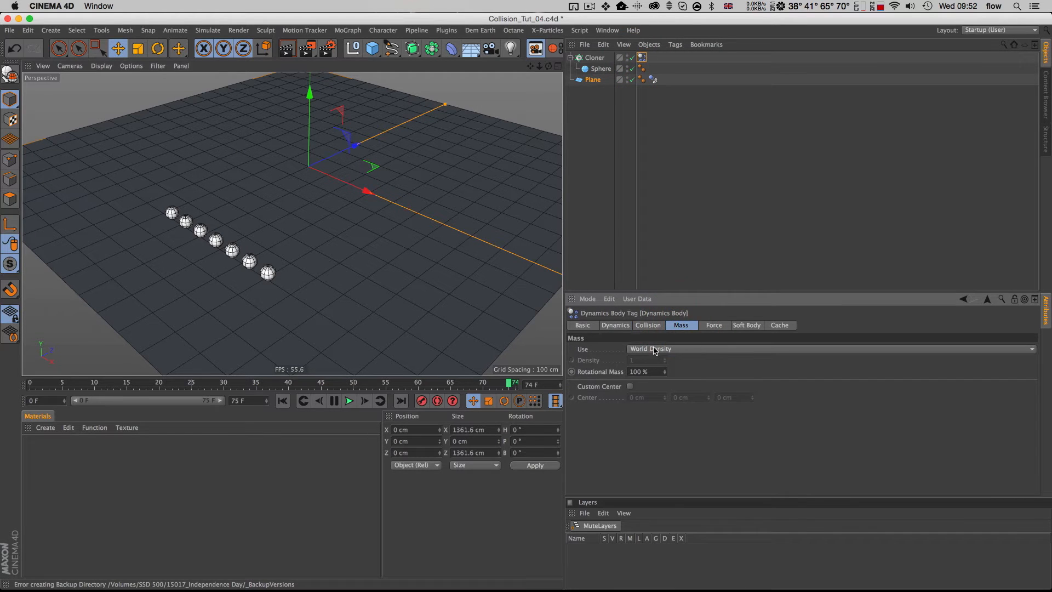
pyautogui.click(648, 324)
pyautogui.click(664, 360)
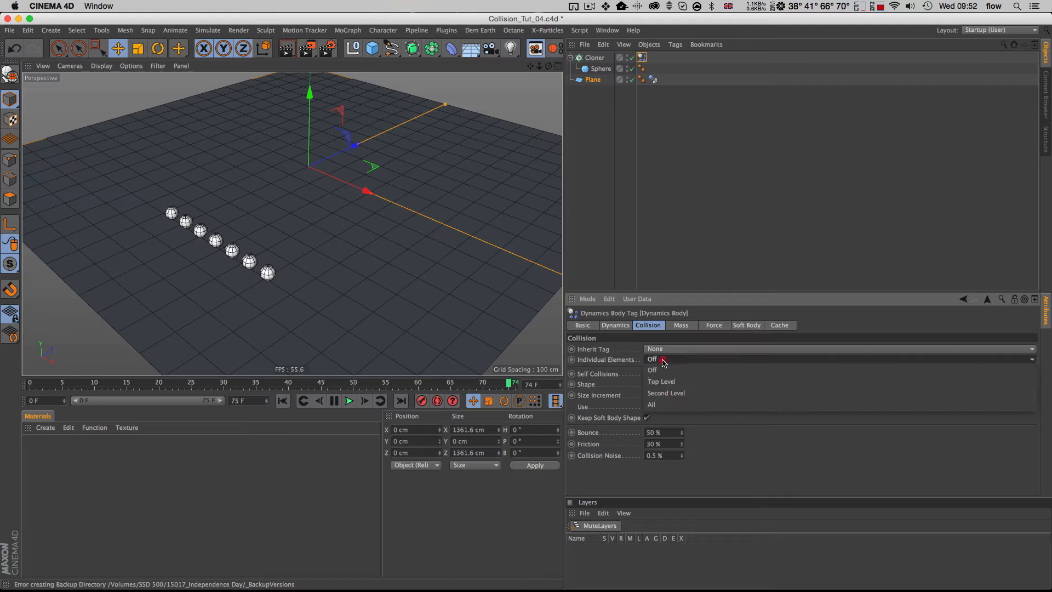
pyautogui.click(660, 389)
# Play the simulation from the first frame to watch the spheres fall onto the plane, and stop playback
pyautogui.hotkey('shift', 'f')
pyautogui.click(349, 400)
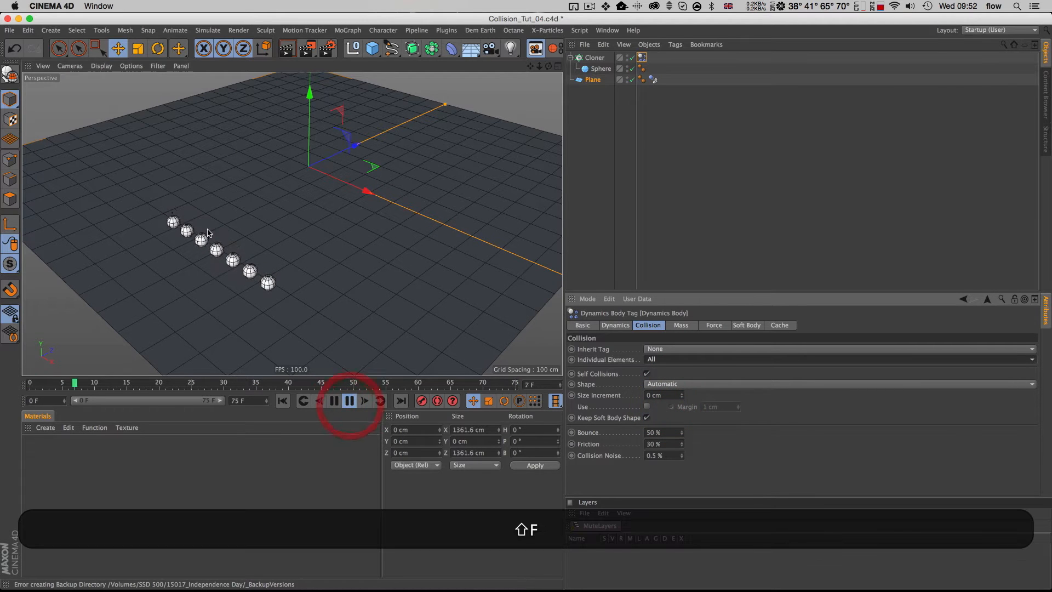
pyautogui.press('1')
pyautogui.moveTo(230, 255); pyautogui.dragTo(288, 236)
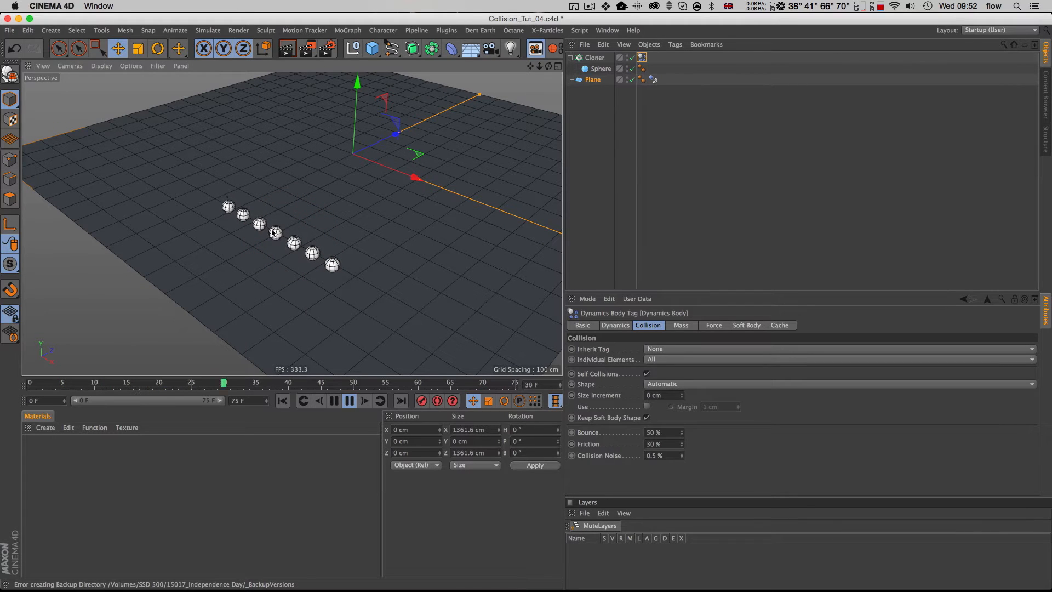
pyautogui.click(349, 400)
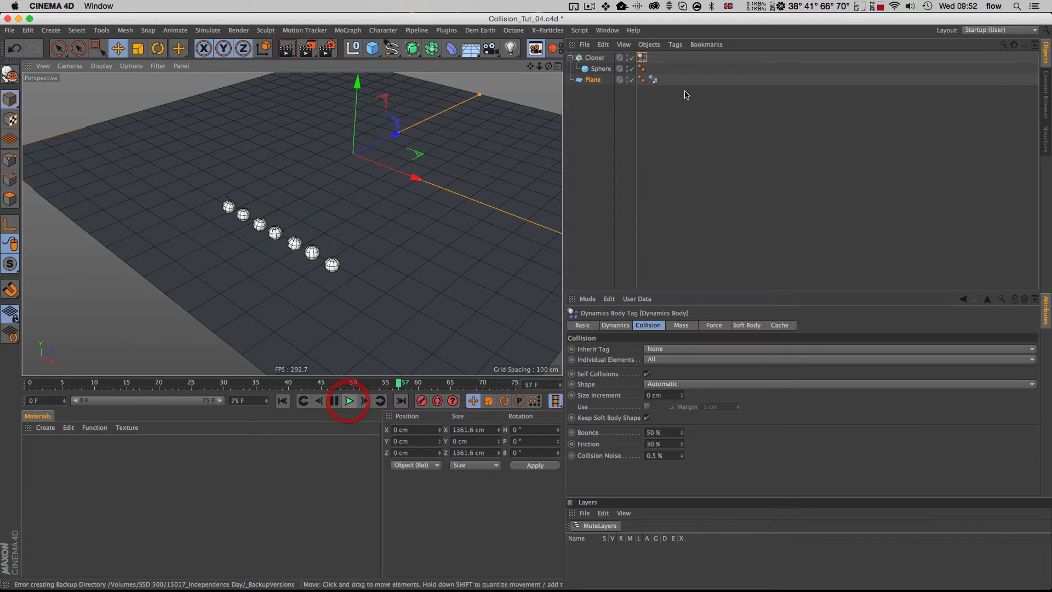
# Return to the first frame, add a Plain effector to the Cloner, and select the effector
pyautogui.click(595, 57)
pyautogui.hotkey('shift', 'f')
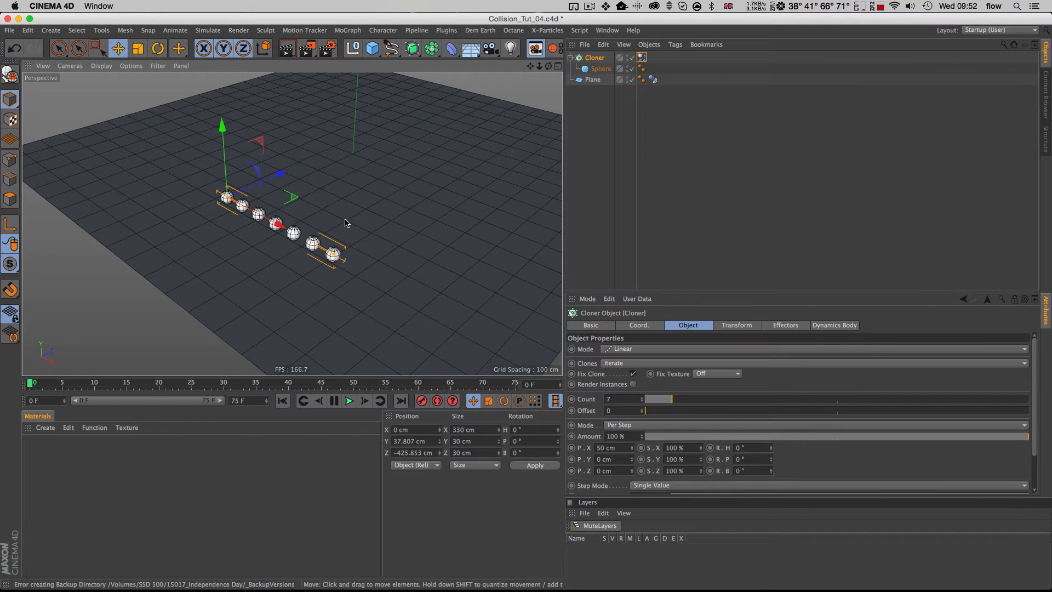
pyautogui.click(348, 30)
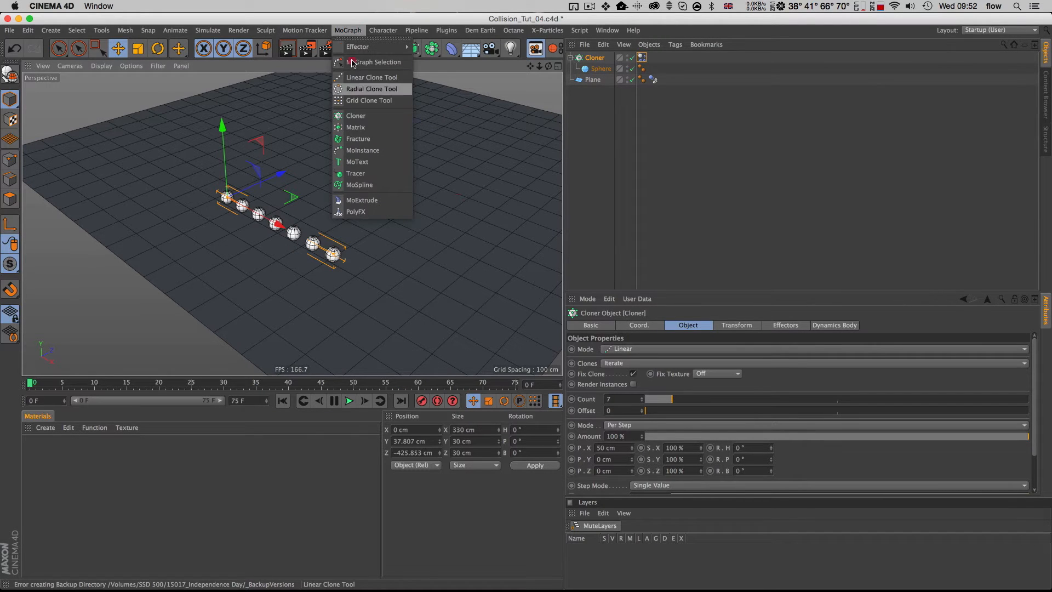
pyautogui.moveTo(352, 47)
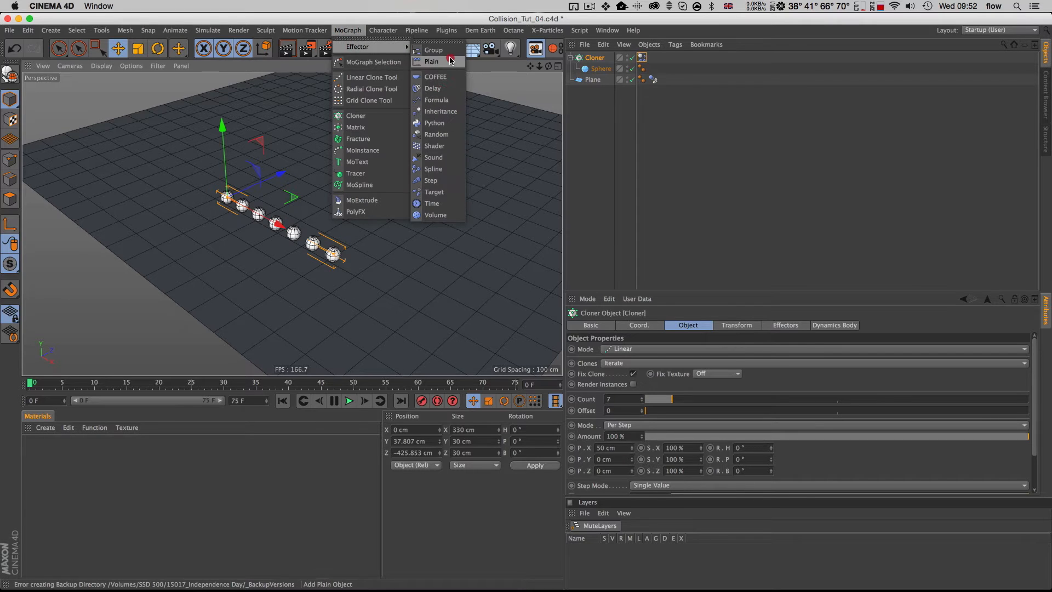
pyautogui.click(432, 61)
pyautogui.click(595, 71)
pyautogui.click(593, 58)
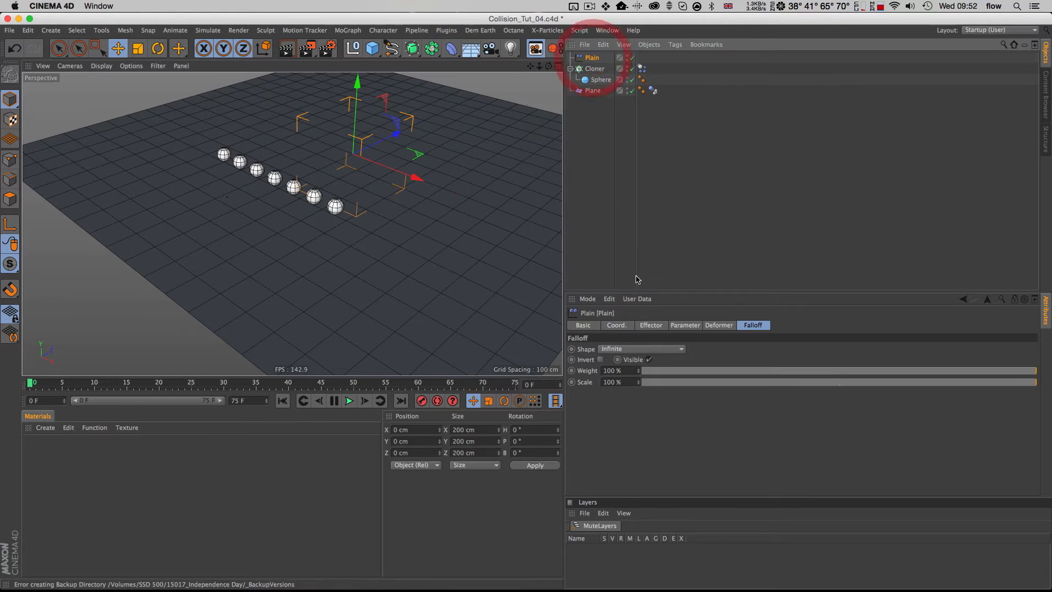
# Set the Plain effector's position offset to 0 cm in Y and 50 cm in Z
pyautogui.click(648, 325)
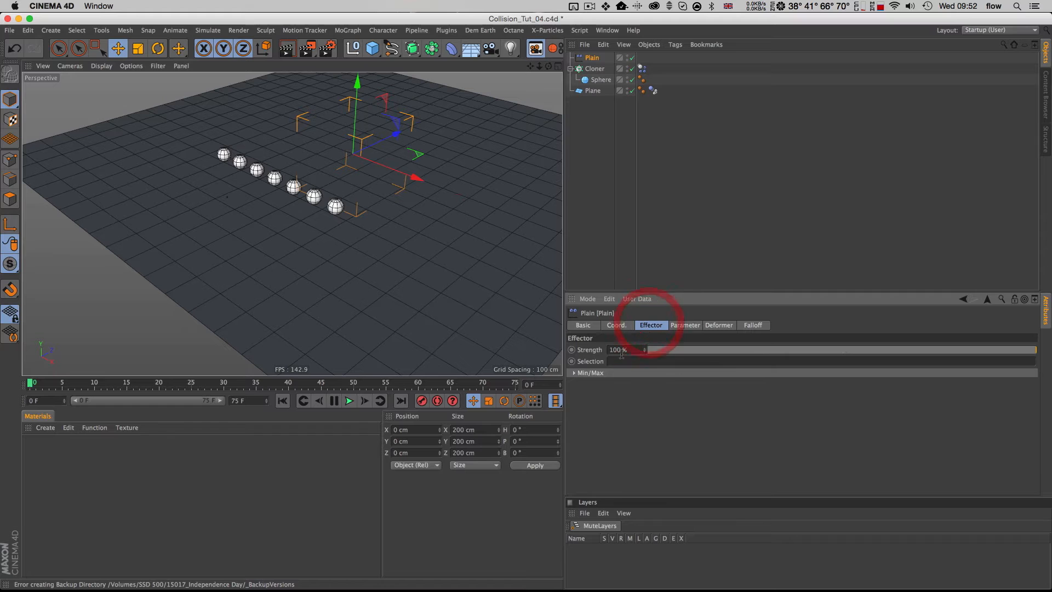
pyautogui.click(685, 326)
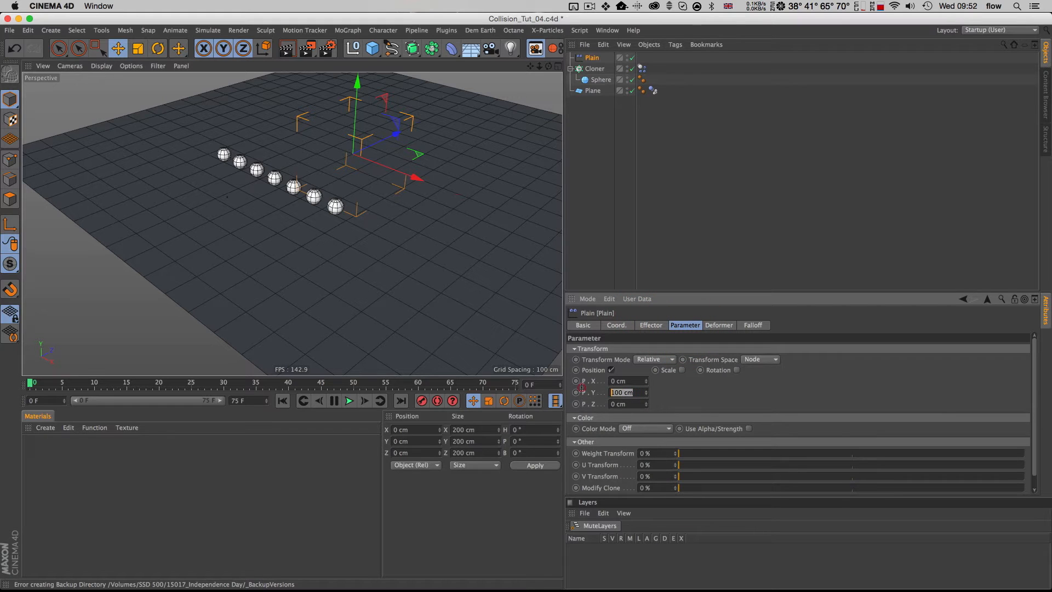
pyautogui.write('0')
pyautogui.press('Tab')
pyautogui.write('50')
pyautogui.press('Return')
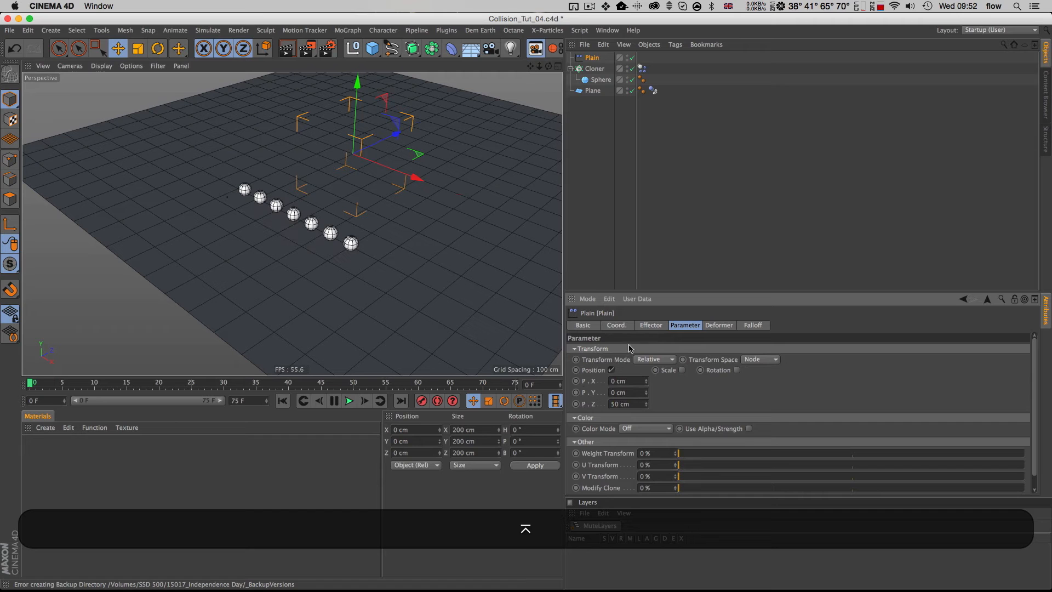
# Set the falloff shape of the Plain effector to Linear
pyautogui.click(752, 325)
pyautogui.click(637, 349)
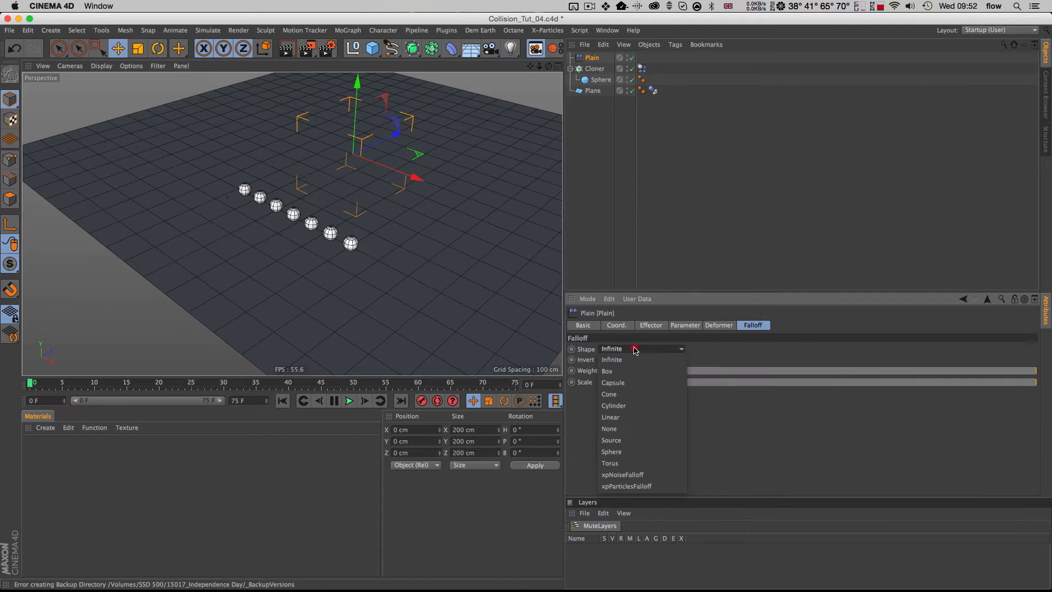
pyautogui.click(630, 419)
# Place the Plain effector at the start of the sphere row, rotated to -90° heading, with its falloff narrowed to about 38 cm deep
pyautogui.press('e')
pyautogui.moveTo(398, 138); pyautogui.dragTo(164, 225)
pyautogui.press('r')
pyautogui.hotkey('shift', 'e')
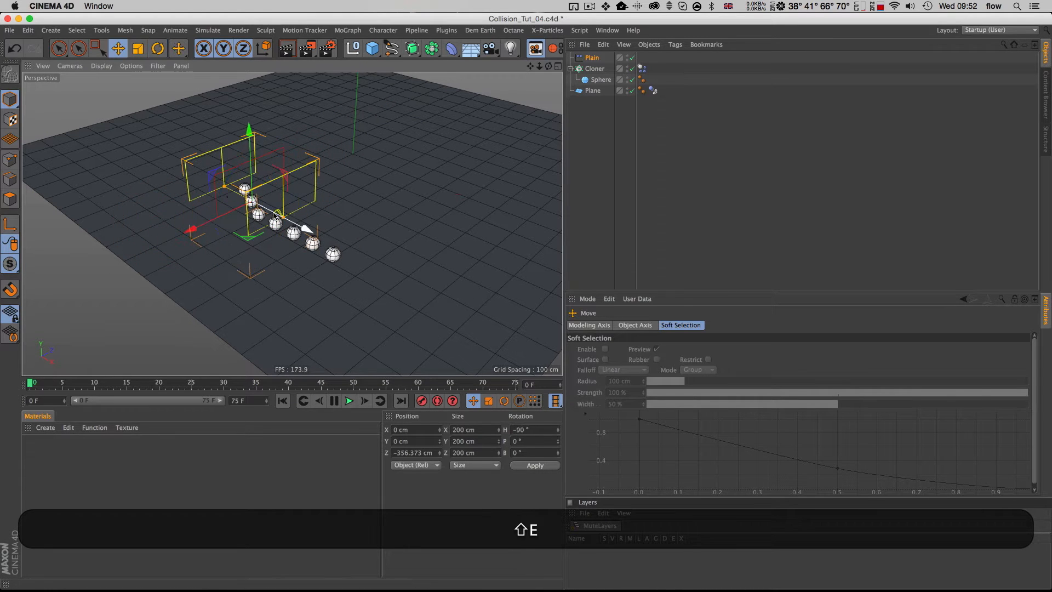
pyautogui.moveTo(277, 216)
pyautogui.mouseDown()
pyautogui.moveTo(214, 188)
pyautogui.moveTo(399, 298)
pyautogui.moveTo(226, 190)
pyautogui.moveTo(308, 247)
pyautogui.moveTo(264, 200)
pyautogui.moveTo(273, 218)
pyautogui.mouseUp()
pyautogui.press('3')
pyautogui.press('1')
pyautogui.press('3')
pyautogui.press('1')
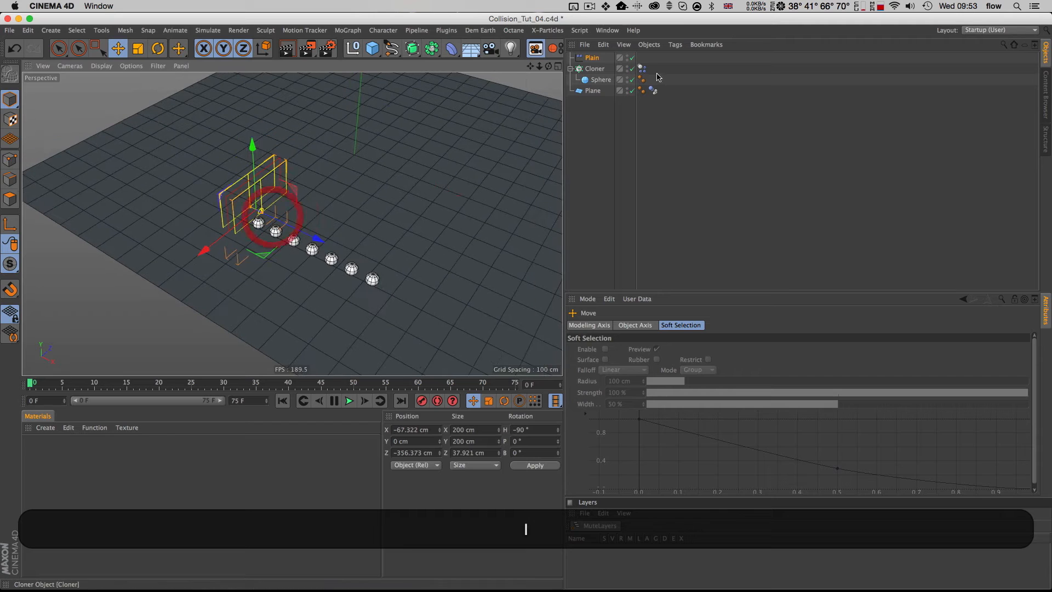
# Keyframe the Plain effector at frame 0, then at frame 15 after moving it past the spheres to about X 327 cm
pyautogui.click(586, 58)
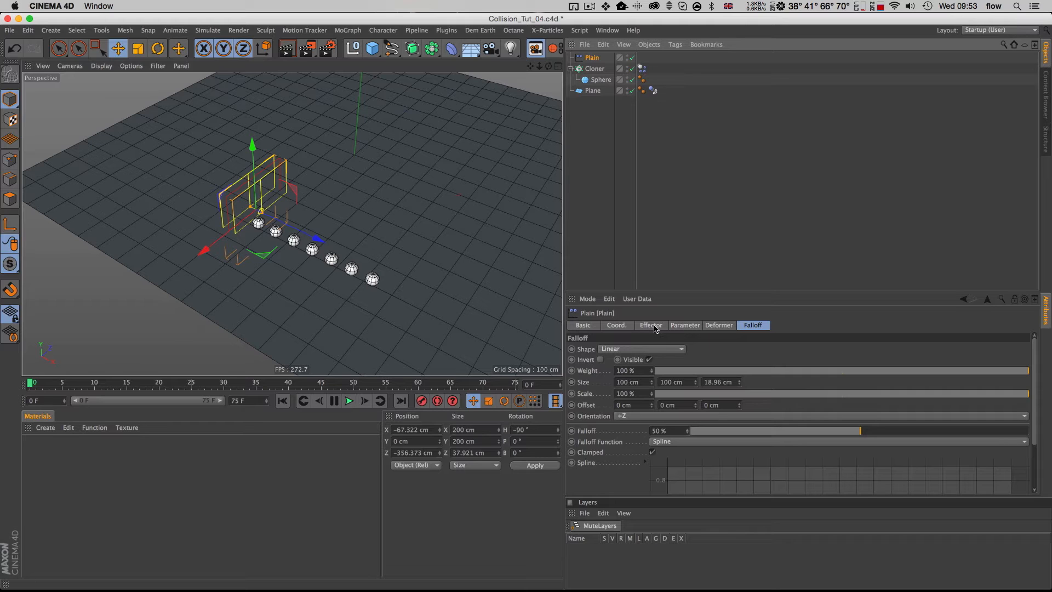
pyautogui.click(422, 402)
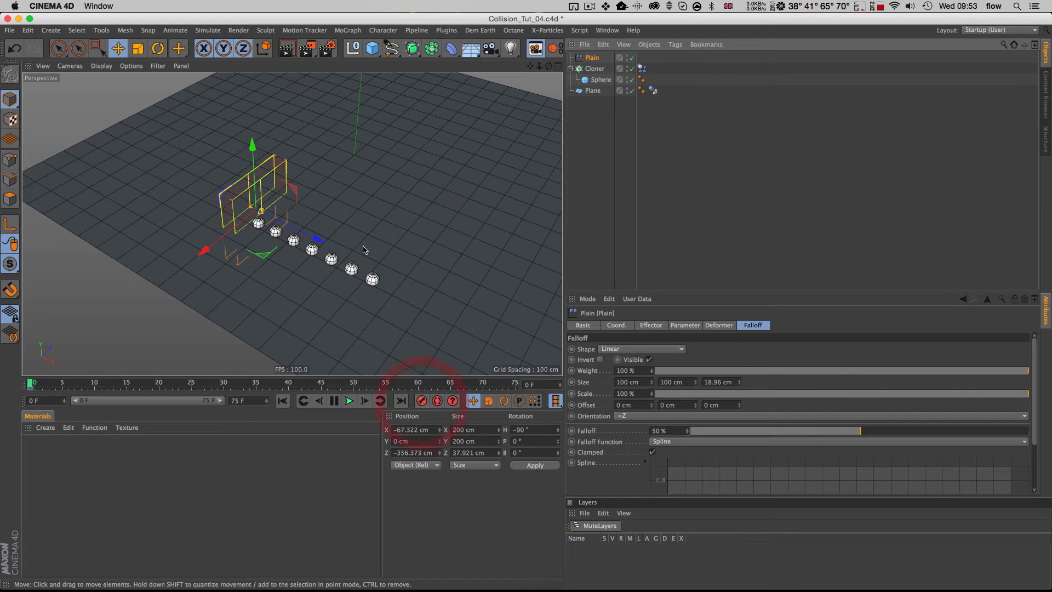
pyautogui.click(132, 385)
pyautogui.moveTo(202, 252); pyautogui.dragTo(468, 315)
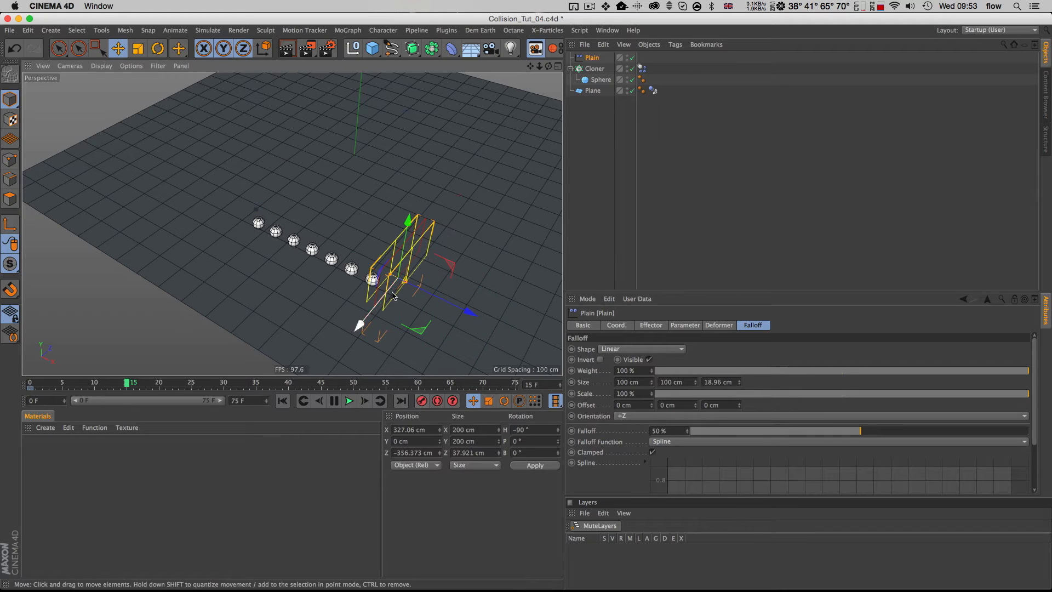
pyautogui.click(421, 400)
# Play the animation from the first frame, stop it, and check the Plain effector's Parameter settings
pyautogui.hotkey('shift', 'f')
pyautogui.click(348, 400)
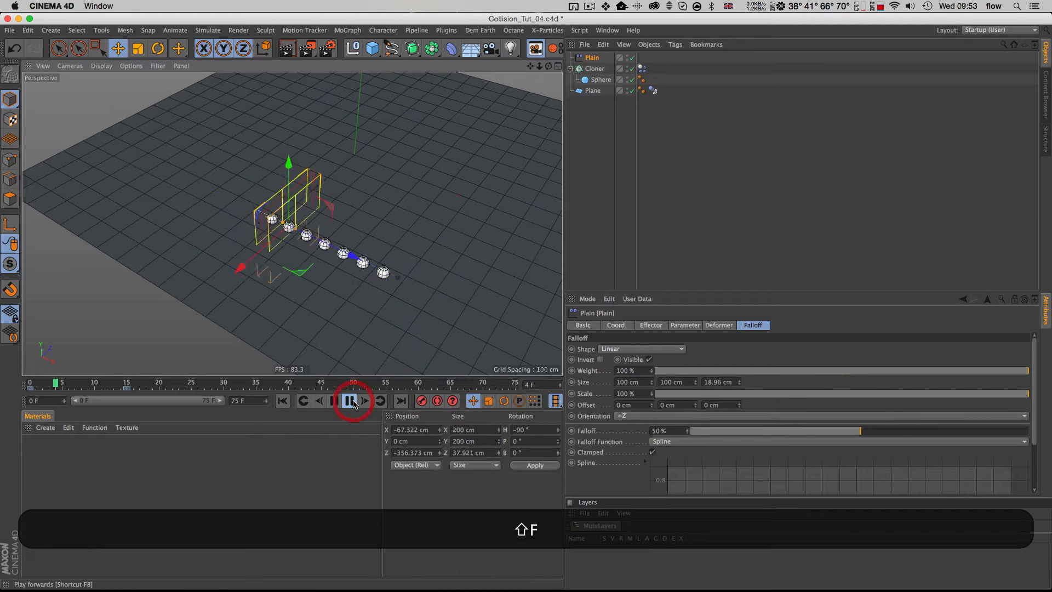
pyautogui.click(351, 401)
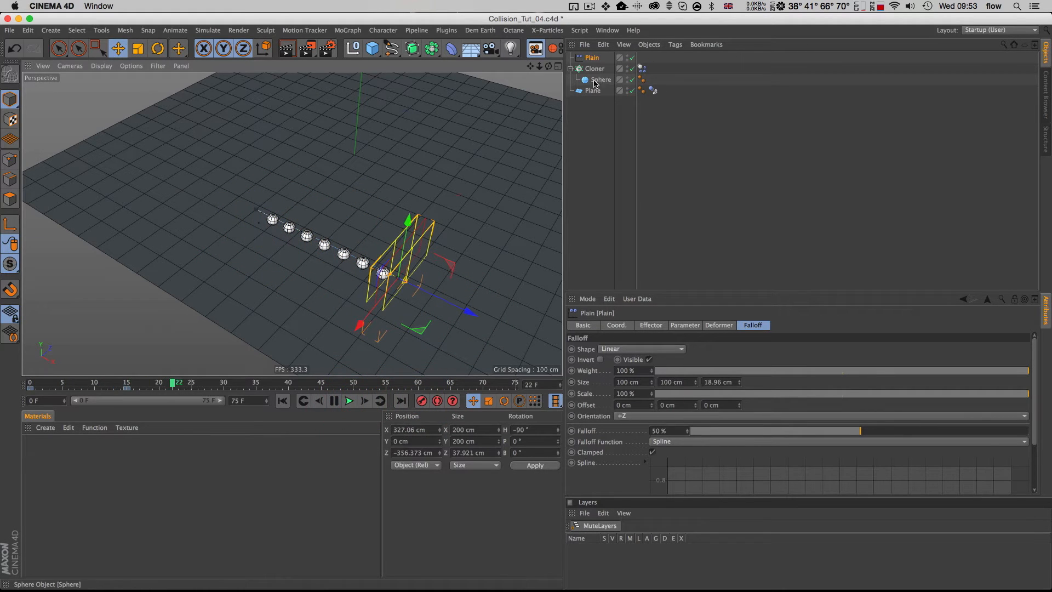
pyautogui.press('3')
pyautogui.moveTo(405, 279)
pyautogui.mouseDown()
pyautogui.moveTo(366, 255)
pyautogui.moveTo(412, 267)
pyautogui.mouseUp()
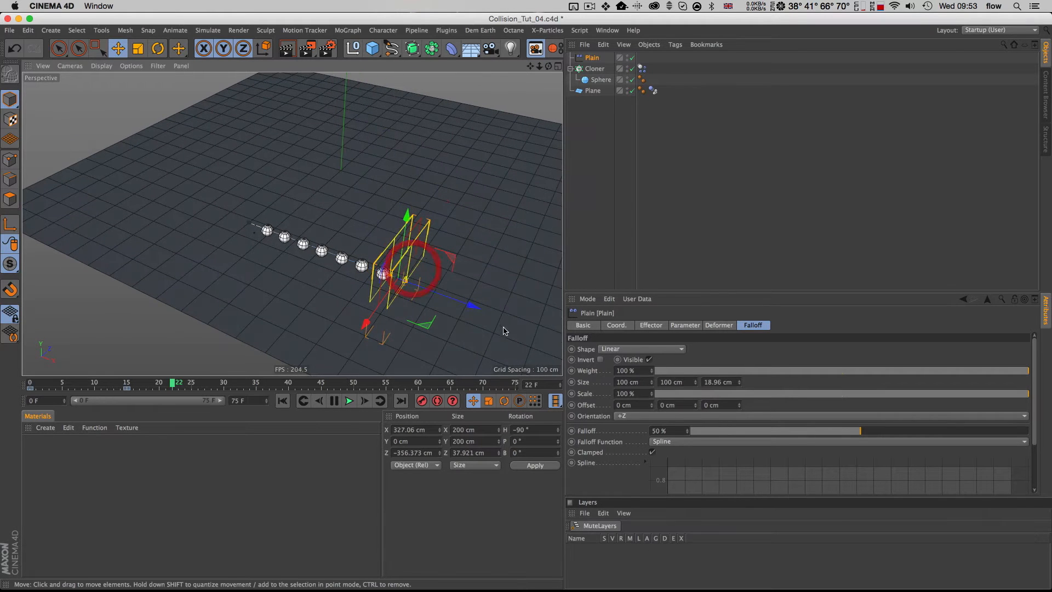
pyautogui.click(656, 325)
pyautogui.click(685, 325)
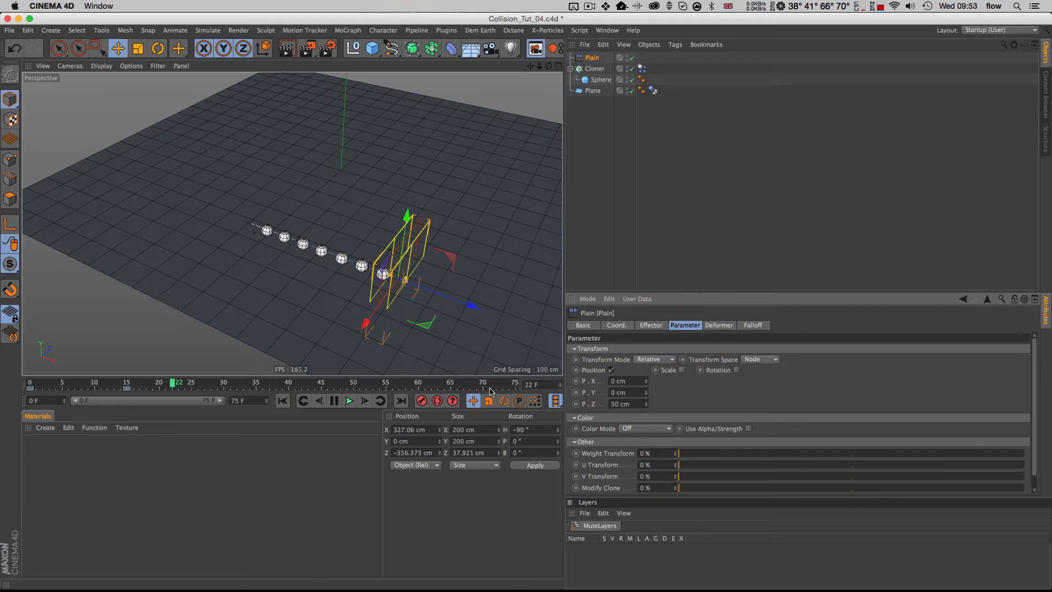
# Return to the first frame and set the Trigger of the Cloner's dynamics tag to At Velocity Peak
pyautogui.hotkey('shift', 'f')
pyautogui.moveTo(313, 246)
pyautogui.mouseDown()
pyautogui.moveTo(382, 272)
pyautogui.moveTo(299, 240)
pyautogui.mouseUp()
pyautogui.press('g')
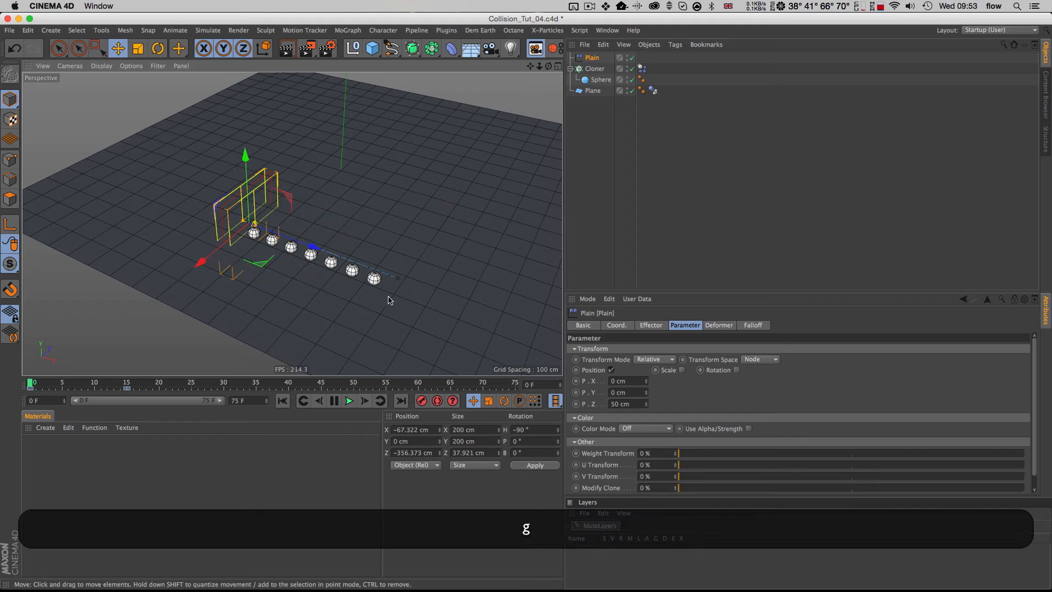
pyautogui.click(642, 68)
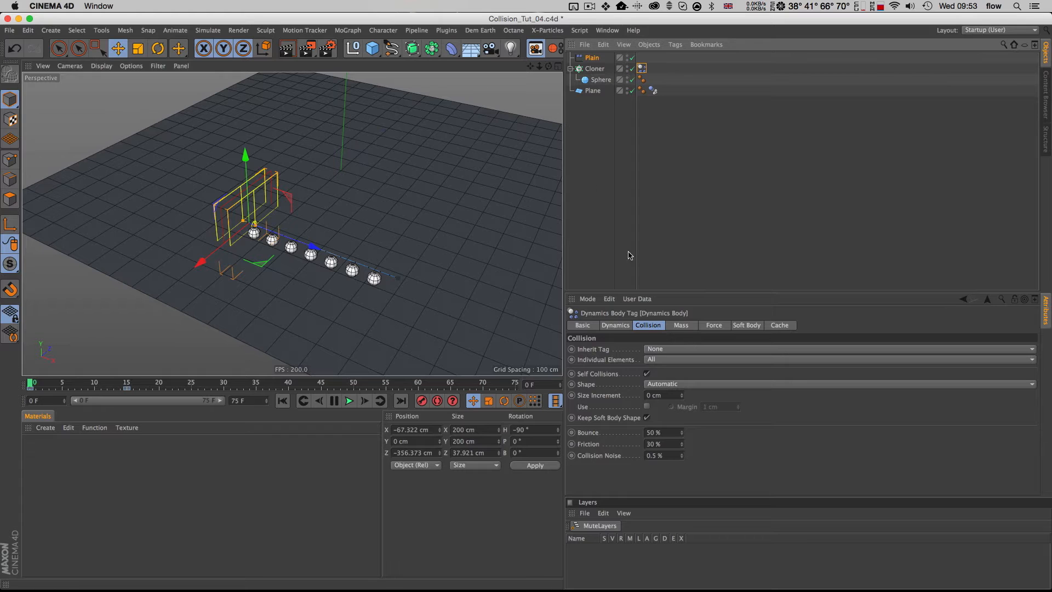
pyautogui.click(621, 326)
pyautogui.click(680, 396)
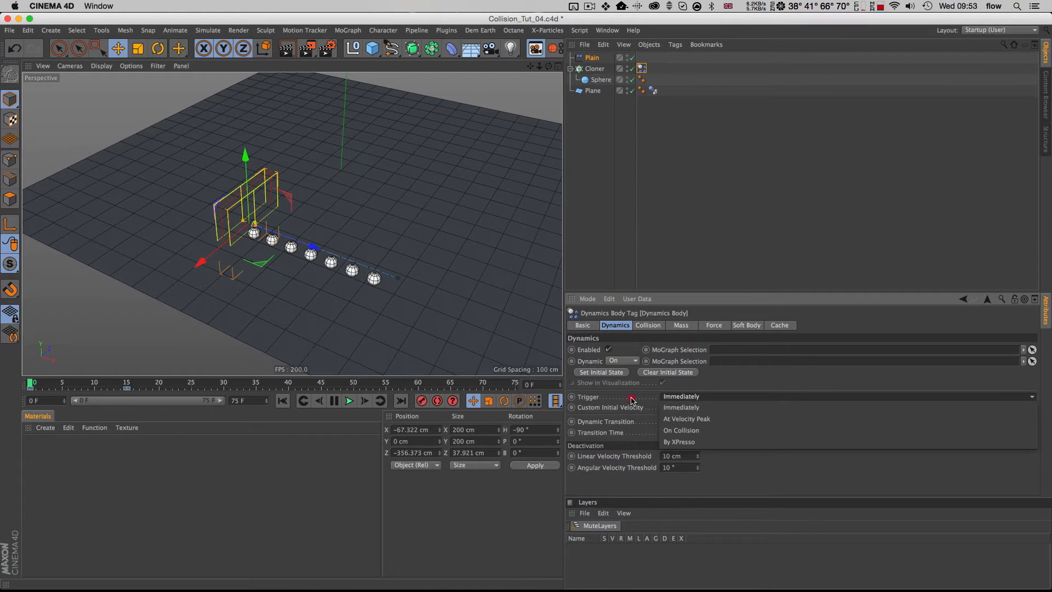
pyautogui.click(686, 419)
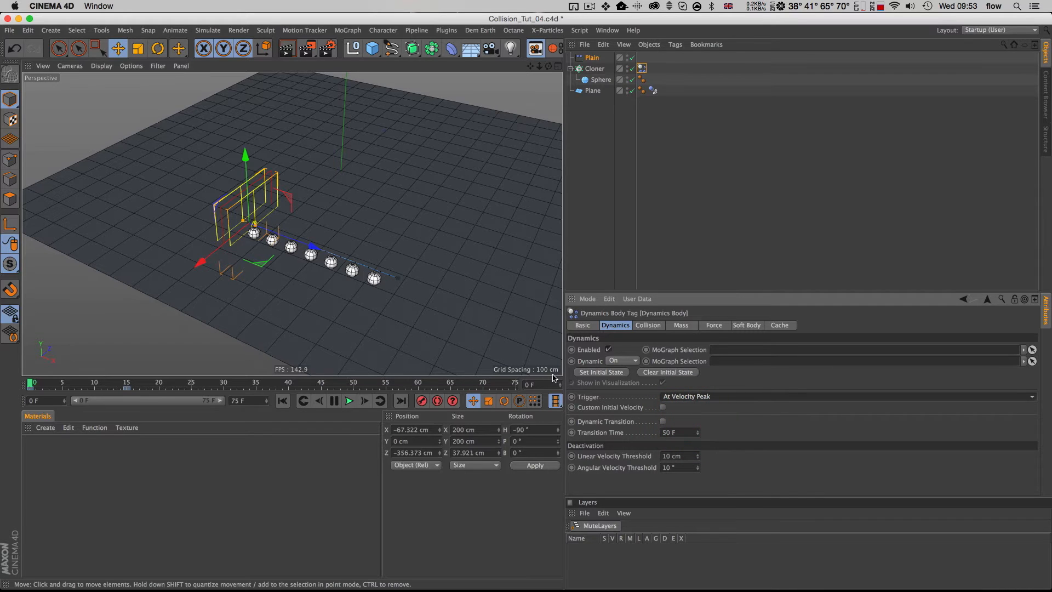
# Play the simulation from the first frame, examine the launched spheres from other angles, and stop playback
pyautogui.hotkey('shift', 'f')
pyautogui.click(350, 401)
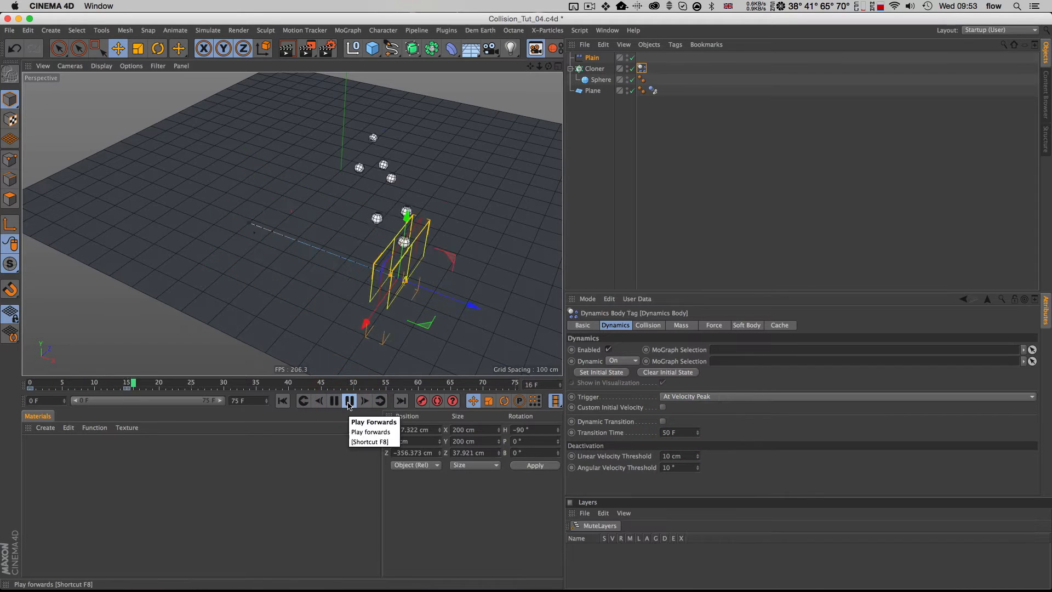
pyautogui.press('3')
pyautogui.moveTo(444, 241); pyautogui.dragTo(354, 256)
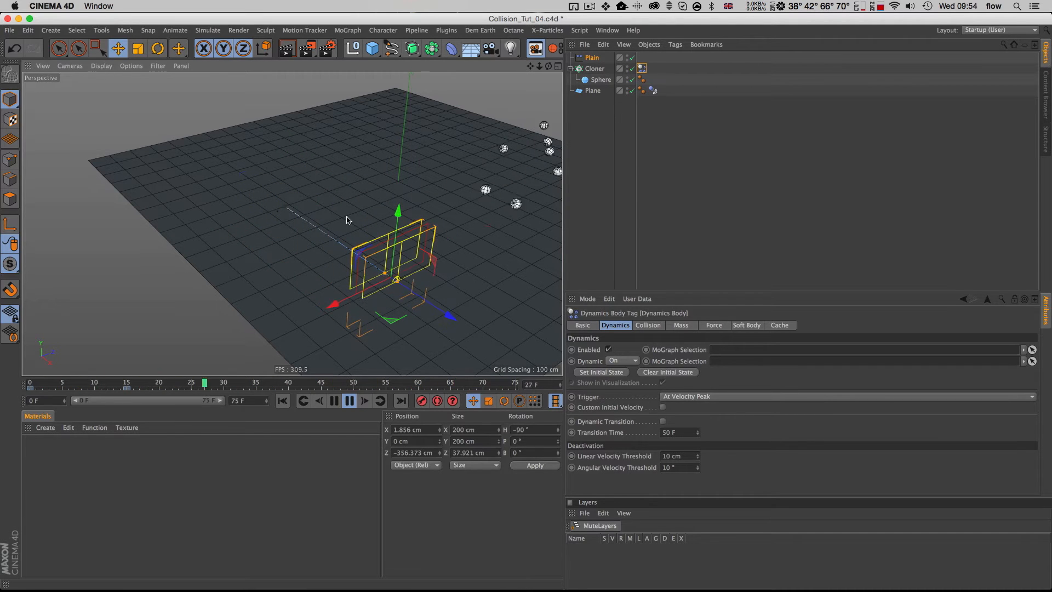
pyautogui.click(349, 400)
pyautogui.press('3')
pyautogui.moveTo(352, 235); pyautogui.dragTo(302, 220)
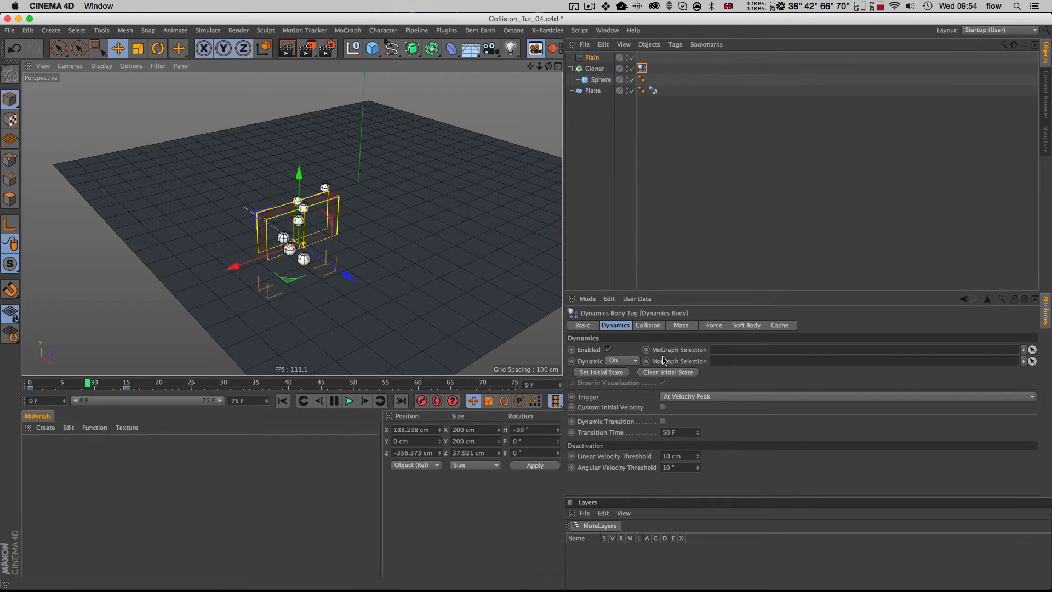
# Try the Custom Initial Velocity option in the Cloner's dynamics tag while keeping the Trigger at At Velocity Peak
pyautogui.click(672, 395)
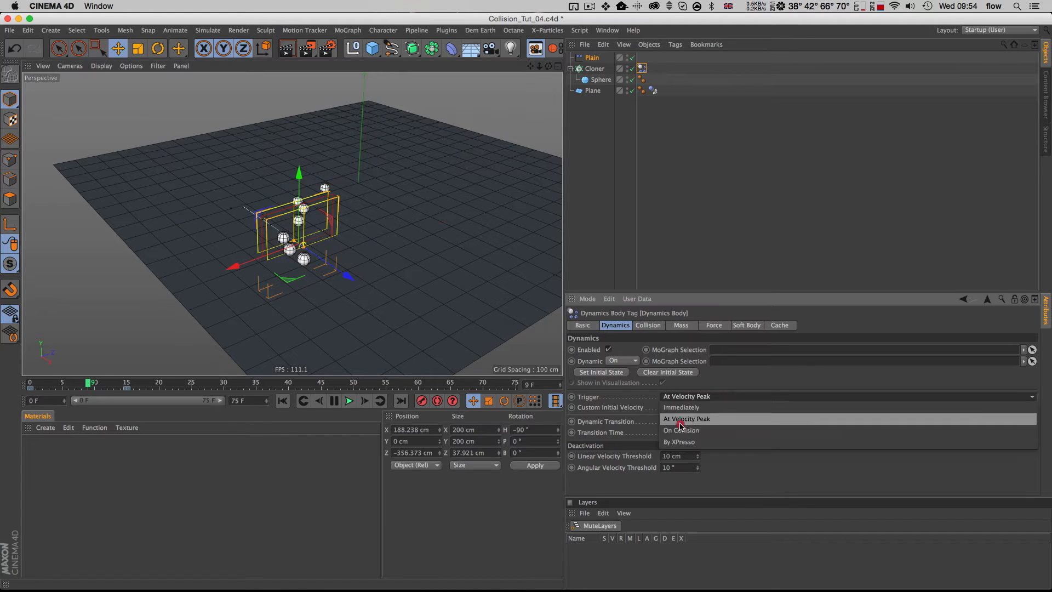
pyautogui.click(682, 419)
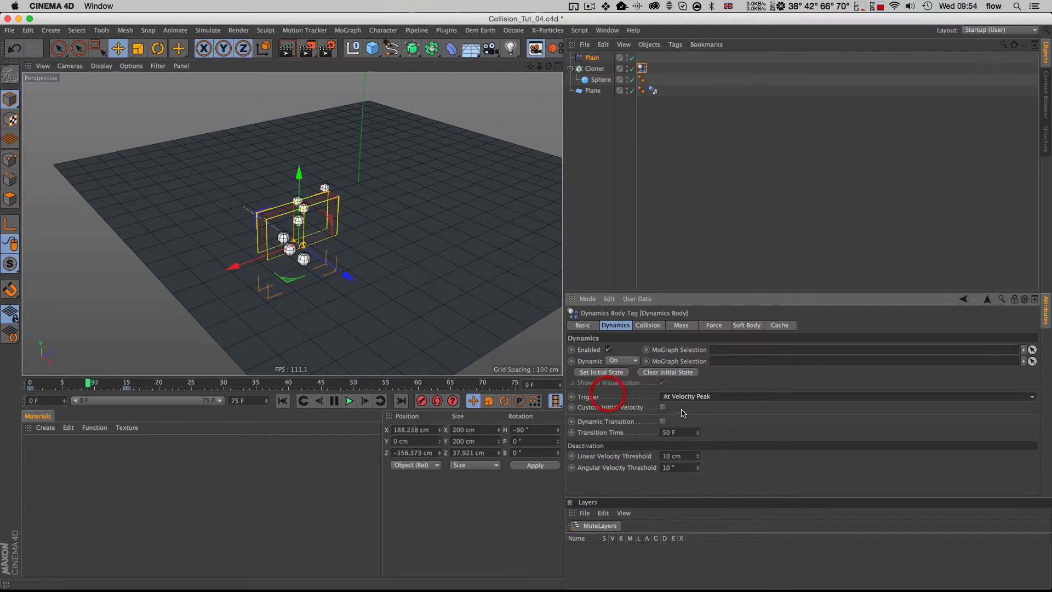
pyautogui.click(663, 407)
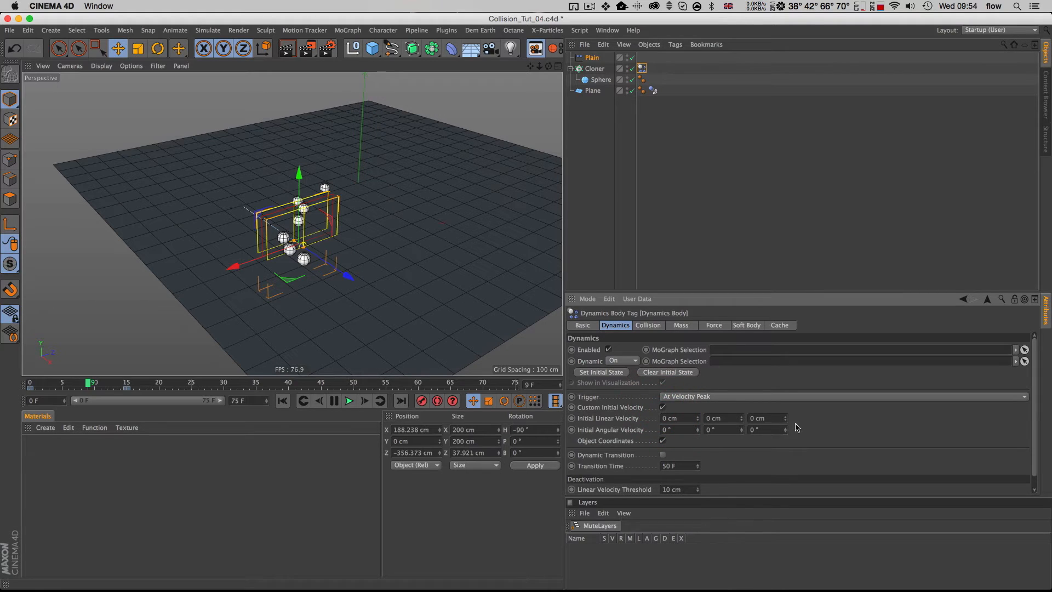
pyautogui.click(662, 407)
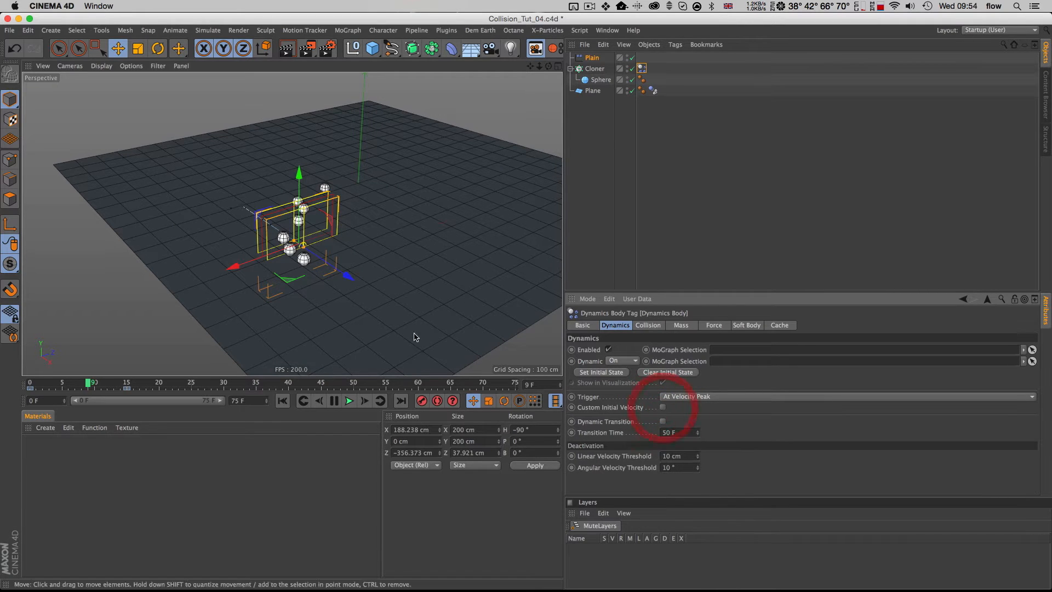
# Select the Plain effector, replay the simulation from the start, and return to the first frame
pyautogui.hotkey('shift', 'f')
pyautogui.click(592, 58)
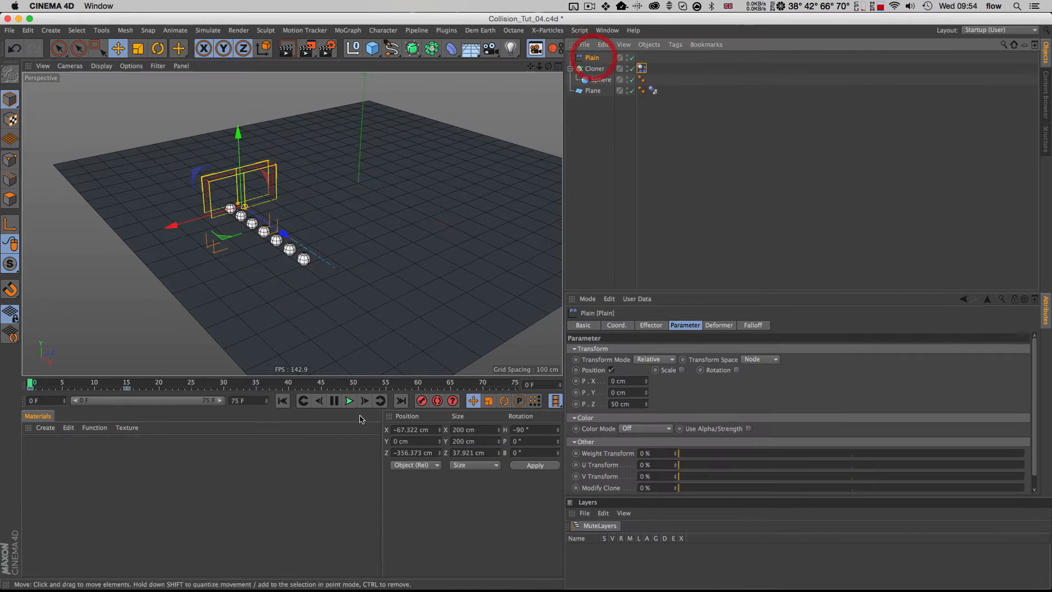
pyautogui.click(348, 400)
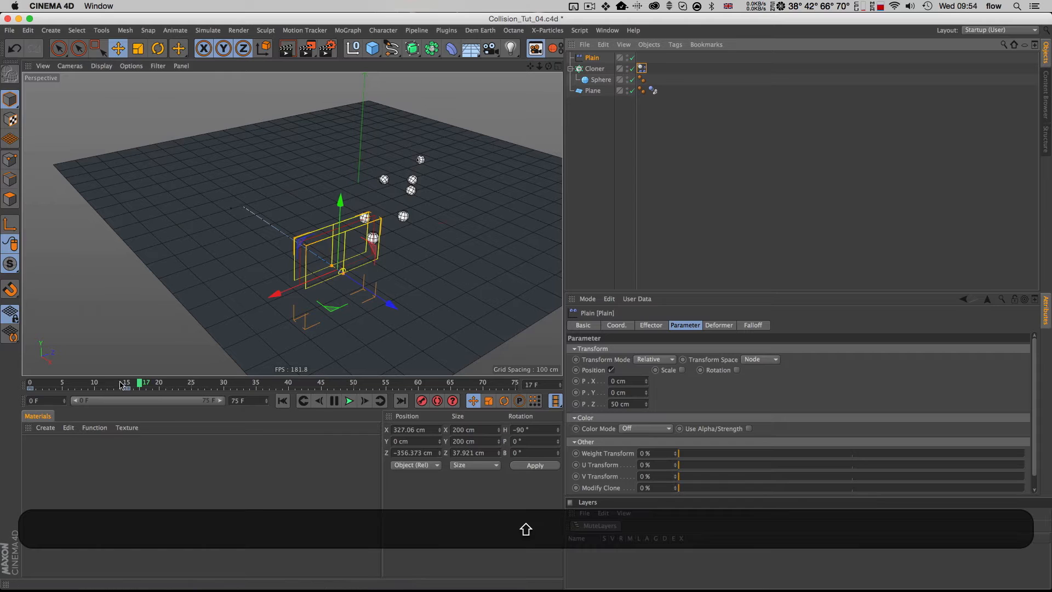
pyautogui.hotkey('shift', 'f')
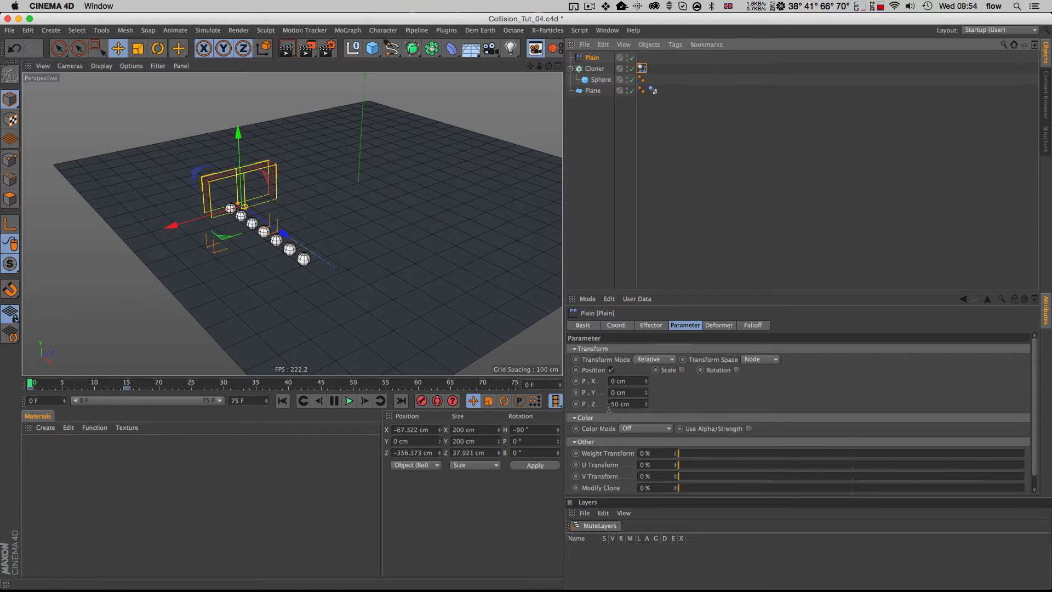
# Keyframe the Plain effector's Z position offset at 50 cm on frame 15 and 0 cm on frame 0
pyautogui.click(132, 385)
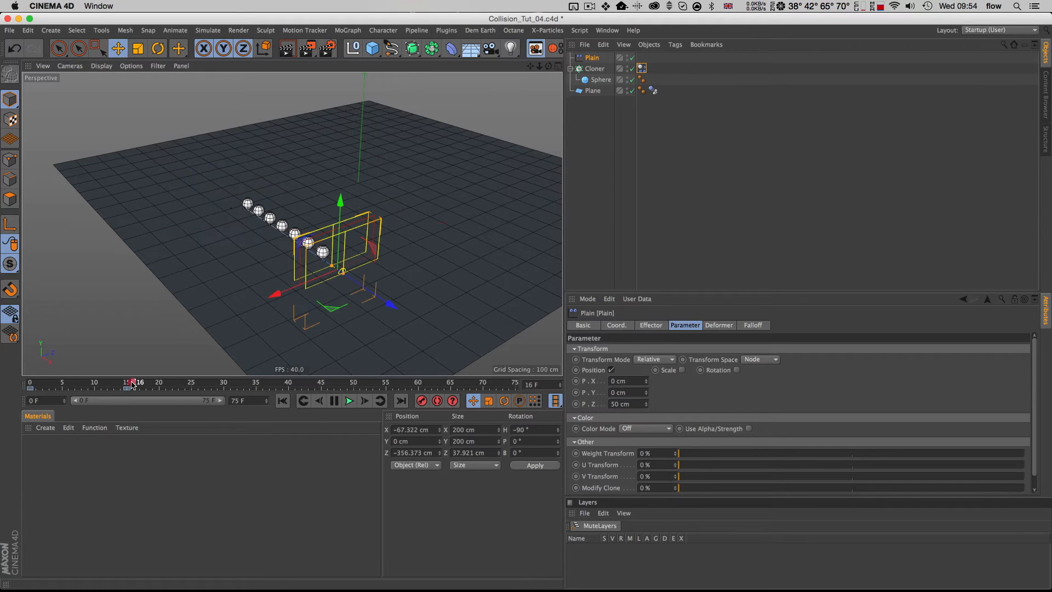
pyautogui.moveTo(127, 384); pyautogui.dragTo(126, 383)
pyautogui.keyDown('ctrl'); pyautogui.click(575, 405); pyautogui.keyUp('ctrl')
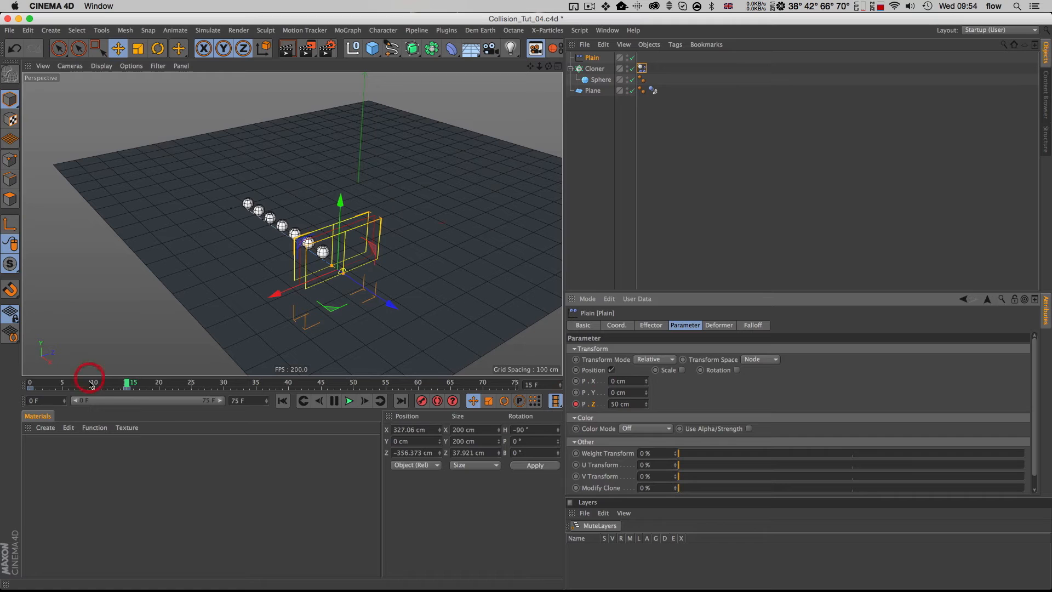
pyautogui.moveTo(90, 385); pyautogui.dragTo(28, 385)
pyautogui.click(586, 404)
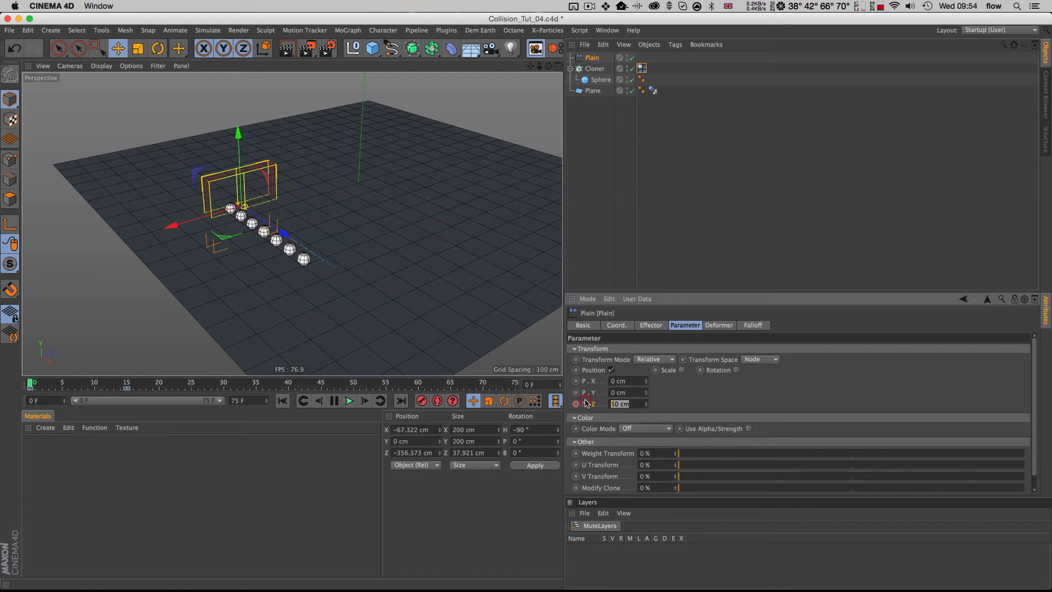
pyautogui.write('0')
pyautogui.keyDown('ctrl'); pyautogui.click(575, 405); pyautogui.keyUp('ctrl')
# Play the simulation with the animated Z offset, view it from another angle, and stop playback
pyautogui.click(349, 400)
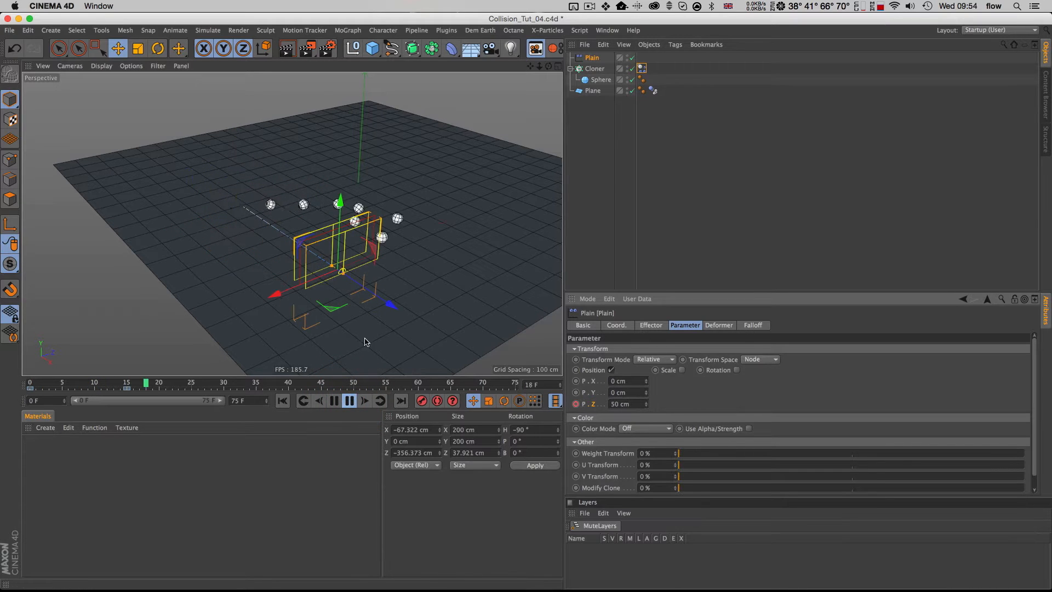
pyautogui.keyDown('alt'); pyautogui.moveTo(365, 342); pyautogui.dragTo(266, 247); pyautogui.keyUp('alt')
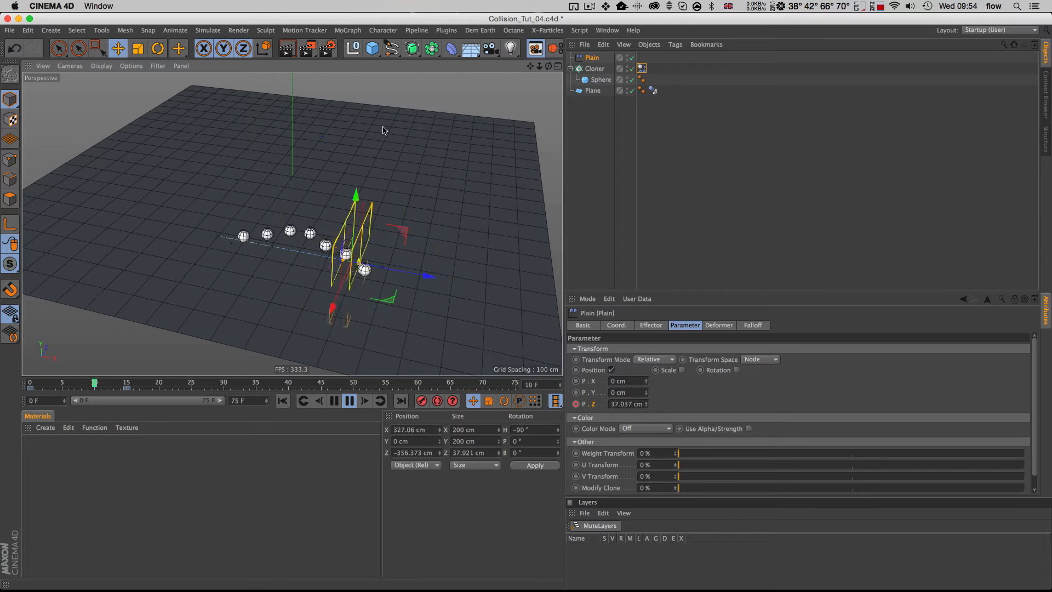
pyautogui.click(350, 405)
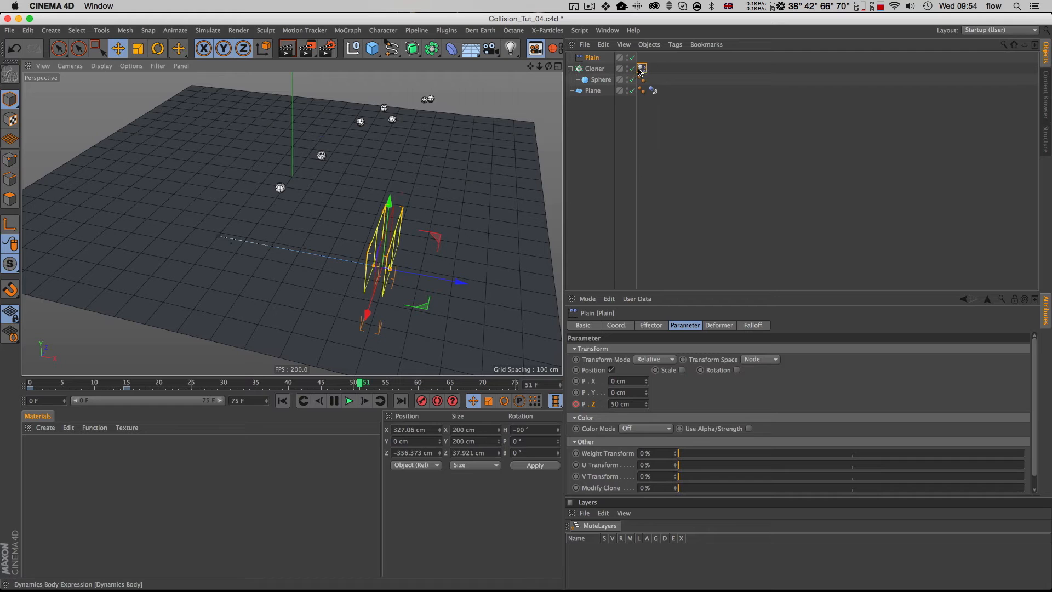
# Set the Plain effector's keyframes at frames 0 and 15 to linear interpolation in the Timeline
pyautogui.click(584, 70)
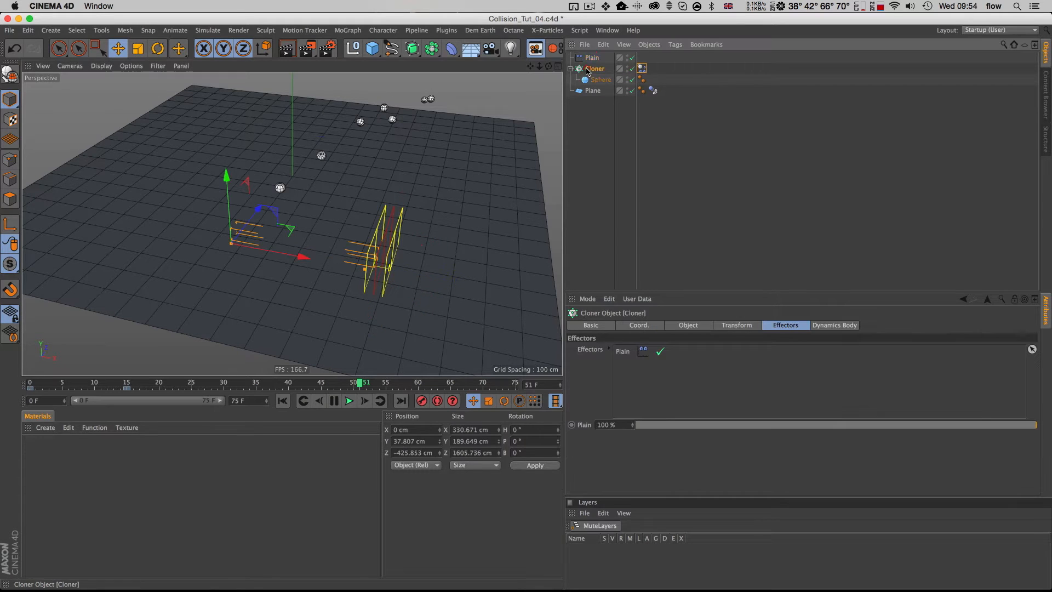
pyautogui.hotkey('shift', 'F3')
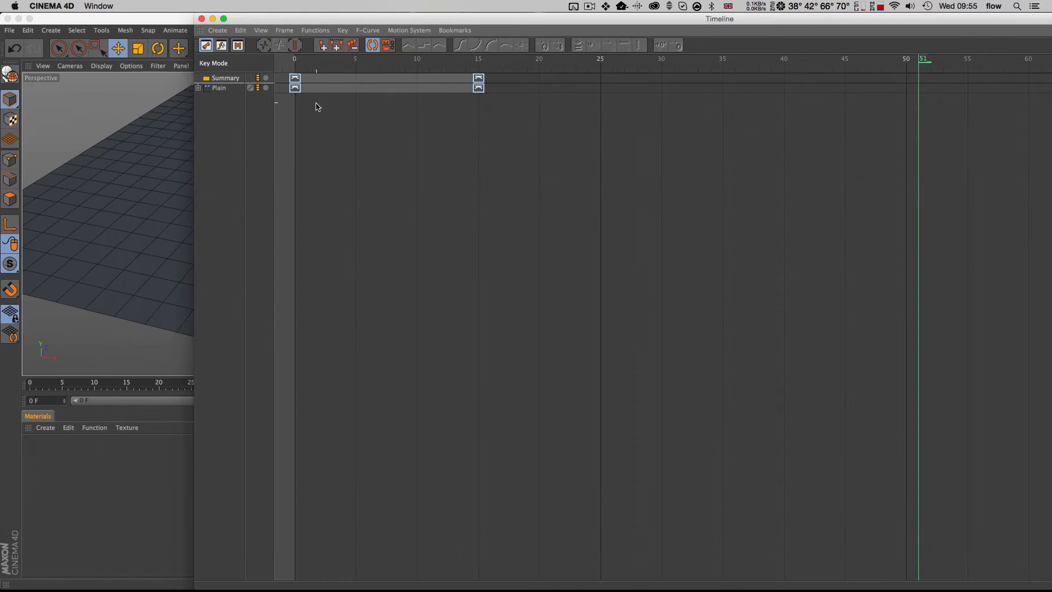
pyautogui.moveTo(625, 181); pyautogui.dragTo(279, 66)
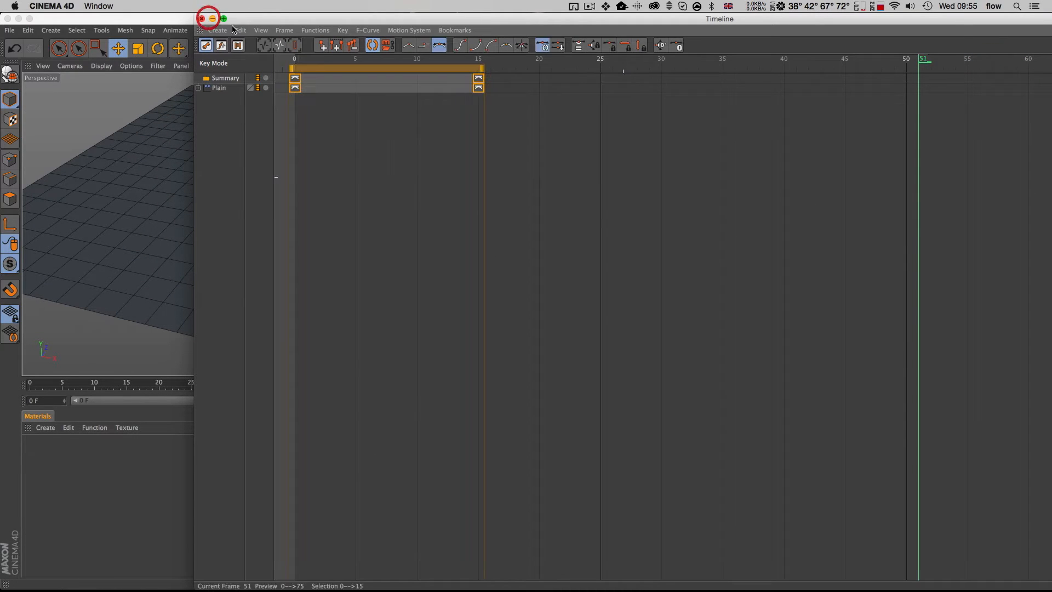
pyautogui.click(408, 45)
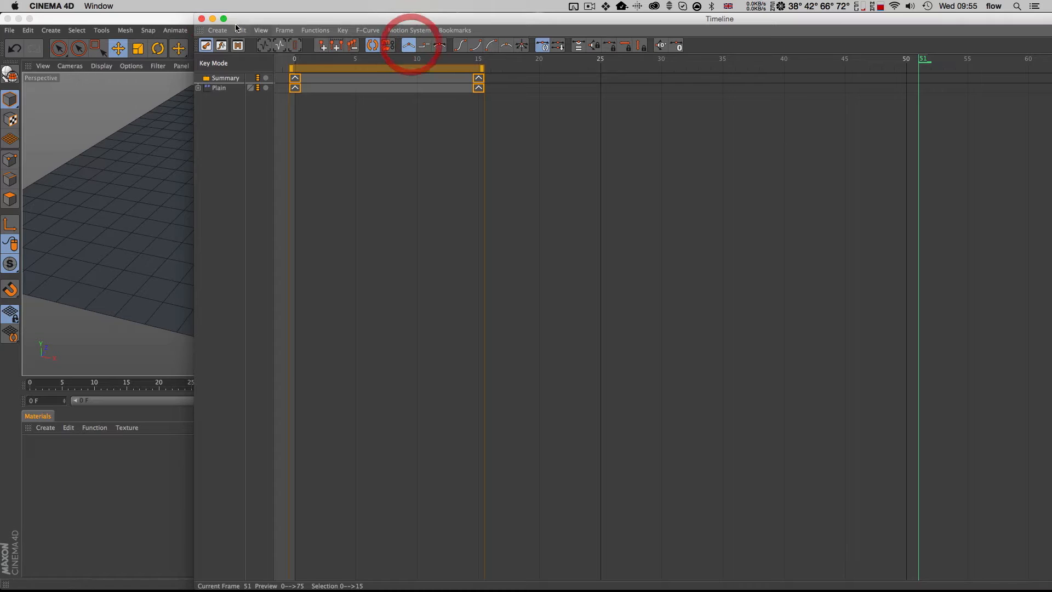
pyautogui.click(202, 19)
# Deselect everything, play the simulation from the first frame with the linear keys, and return to the start
pyautogui.click(662, 153)
pyautogui.hotkey('shift', 'f')
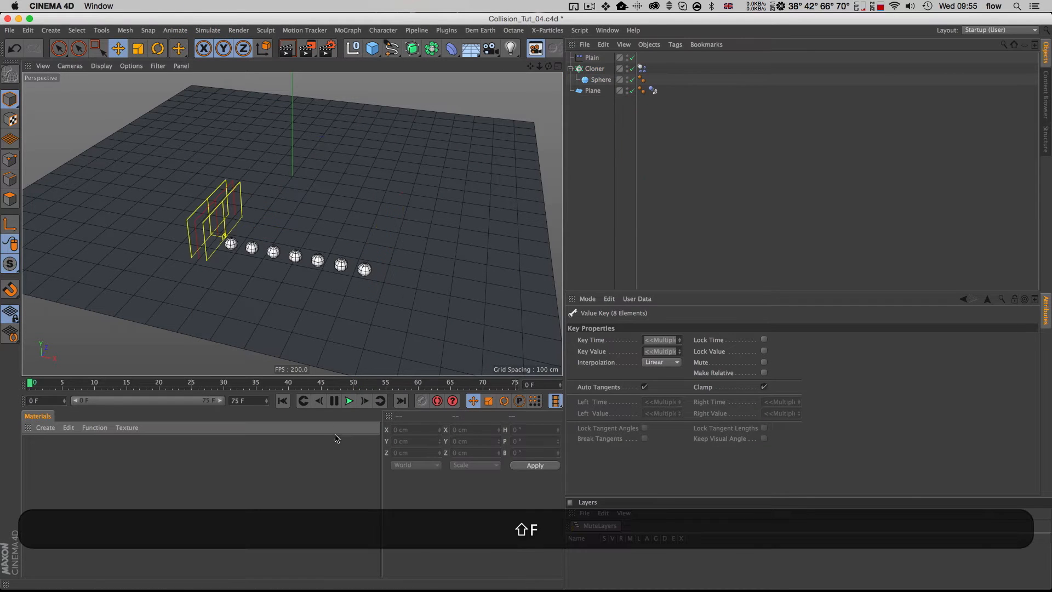
pyautogui.click(348, 400)
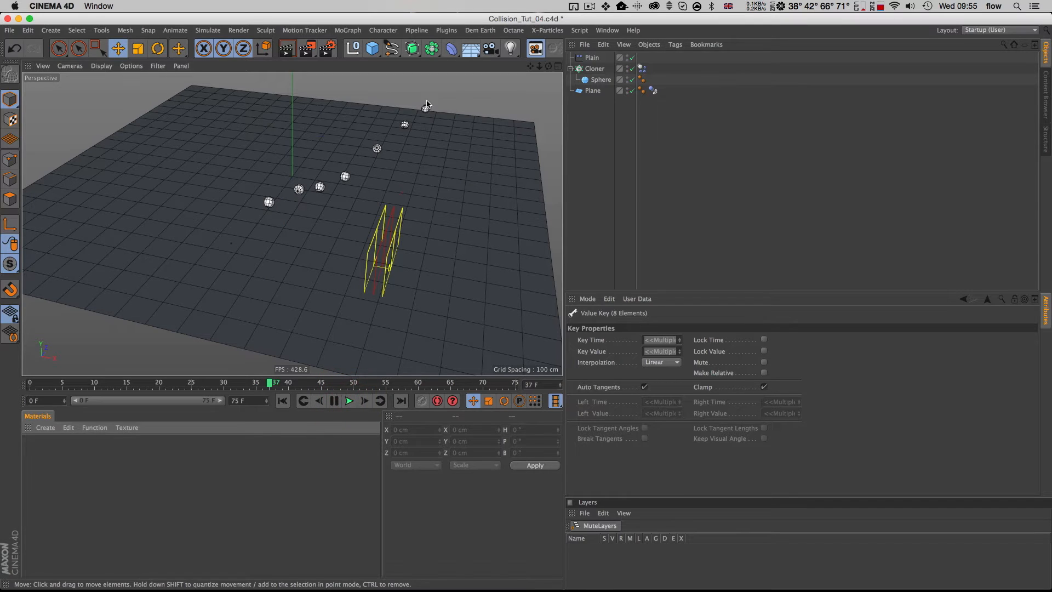
pyautogui.hotkey('shift', 'f')
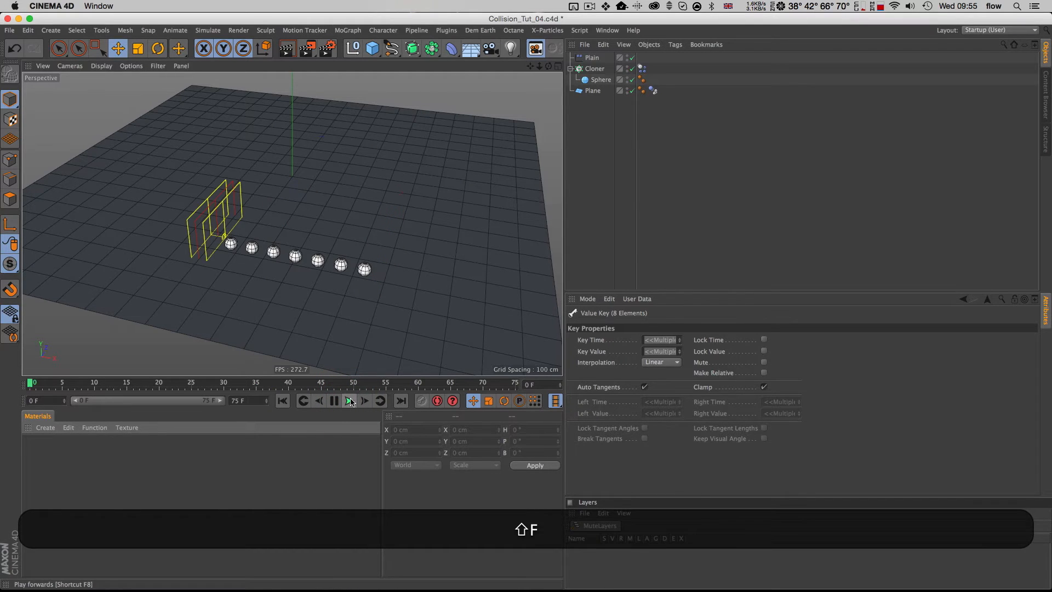
# Select the Plain effector and expand its Position and P tracks in the Timeline
pyautogui.click(596, 69)
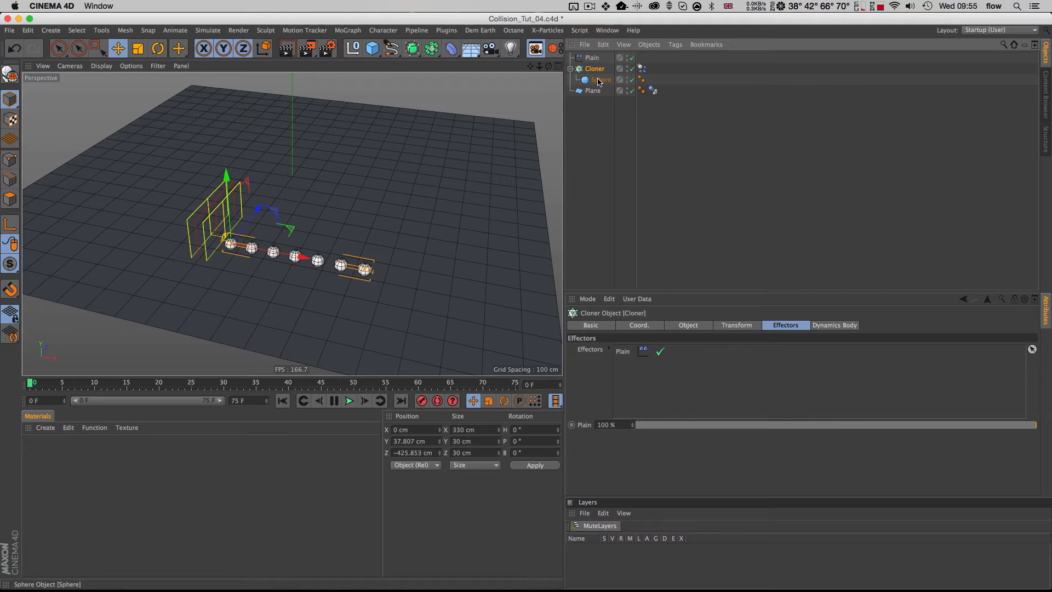
pyautogui.click(591, 57)
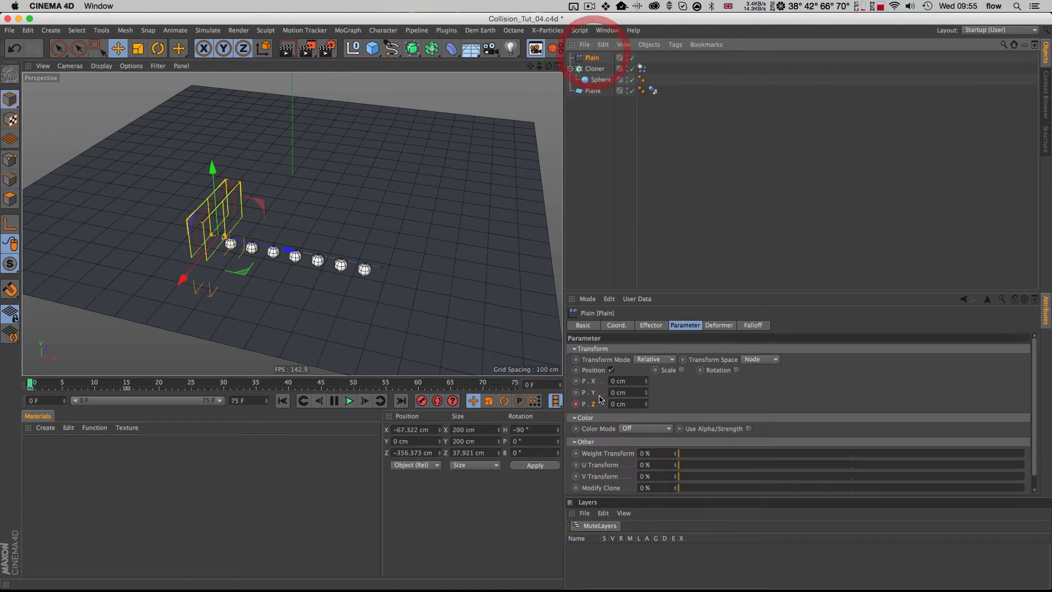
pyautogui.hotkey('shift', 'F3')
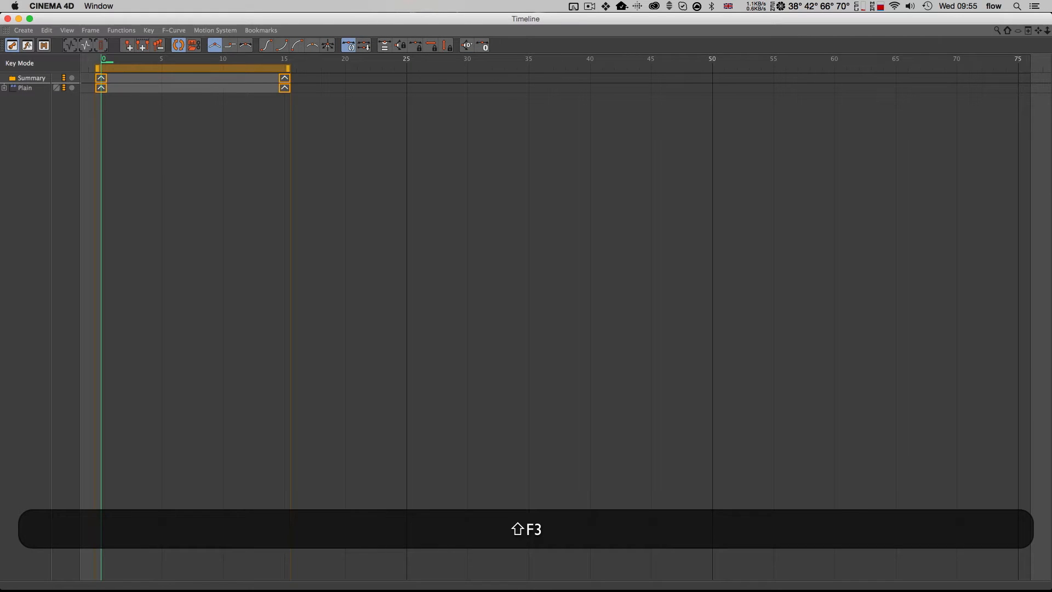
pyautogui.click(4, 87)
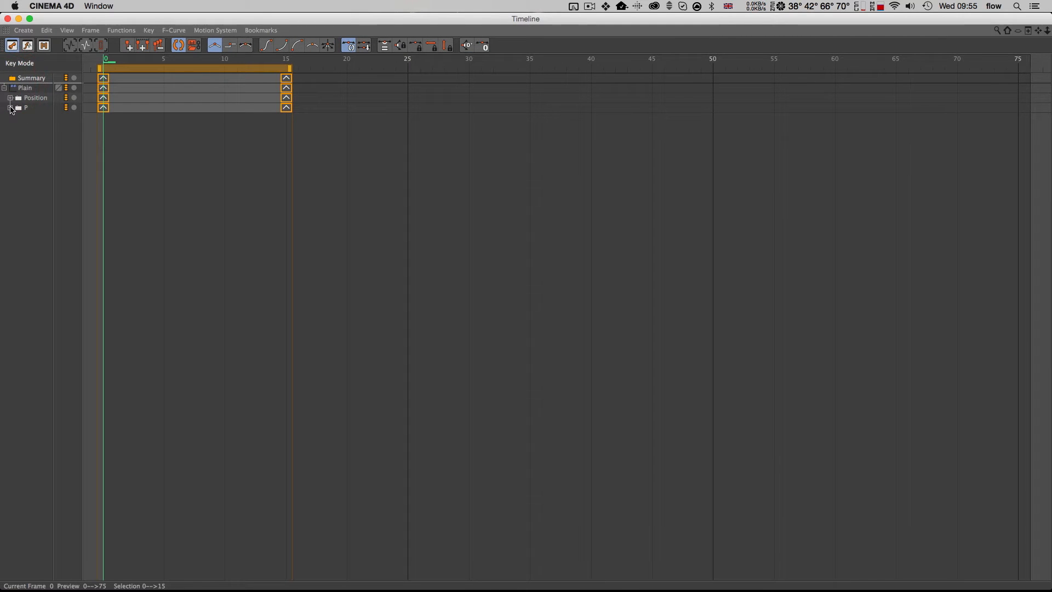
pyautogui.click(10, 107)
pyautogui.click(10, 97)
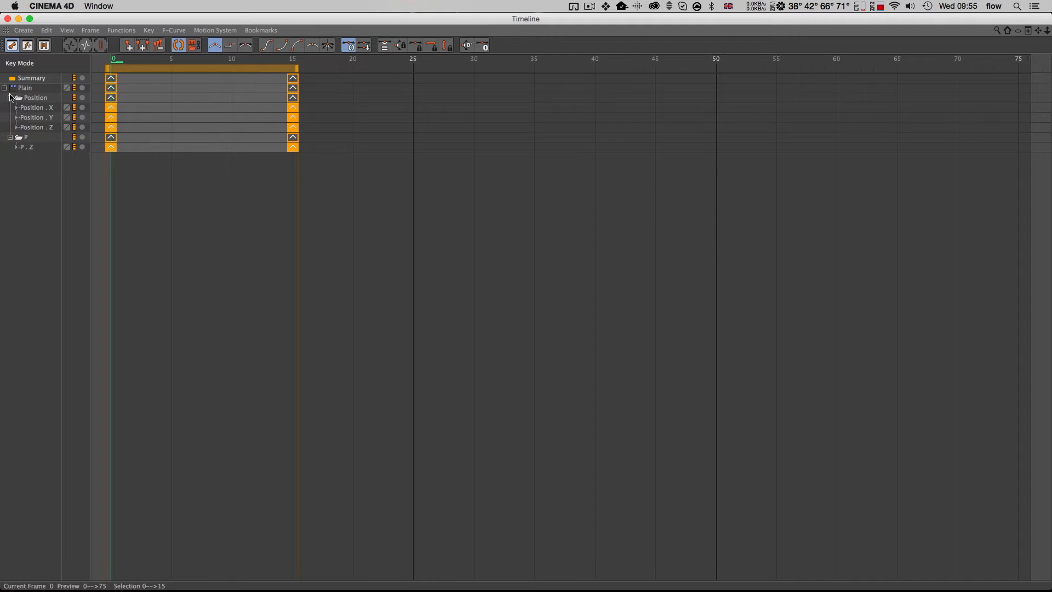
pyautogui.moveTo(376, 236); pyautogui.dragTo(107, 104)
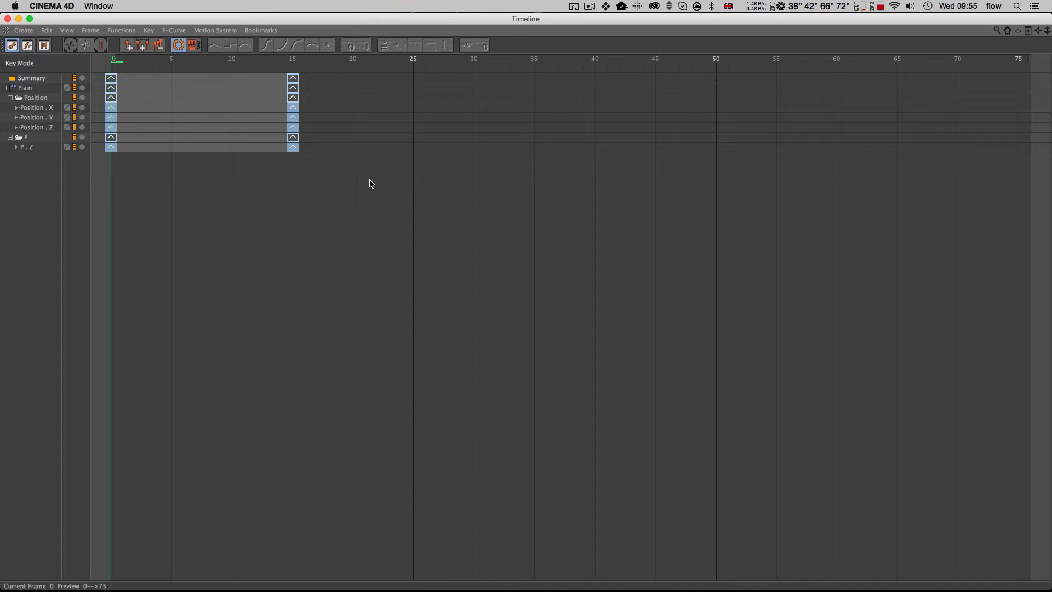
# Open the Timeline/Spline Gadget preferences and switch Show Key Symbols off and back on
pyautogui.press('super+e')
pyautogui.moveTo(583, 140); pyautogui.dragTo(496, 123)
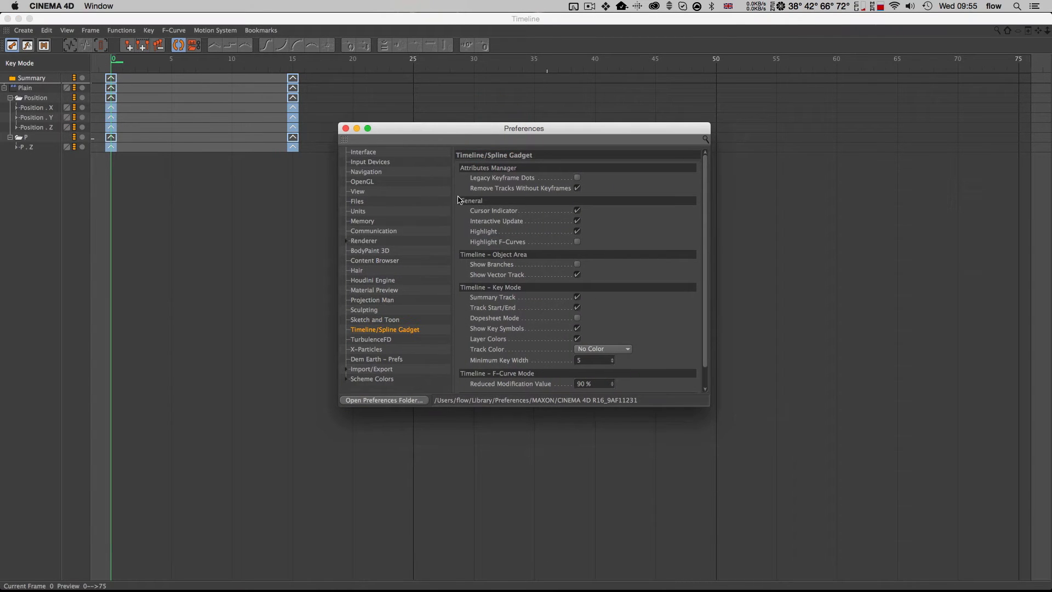
pyautogui.click(374, 326)
pyautogui.click(577, 328)
pyautogui.click(577, 328)
# Try step and spline interpolation on all the Plain effector's keys, return them to linear, and close the Timeline and preferences
pyautogui.click(308, 183)
pyautogui.moveTo(307, 183); pyautogui.dragTo(98, 64)
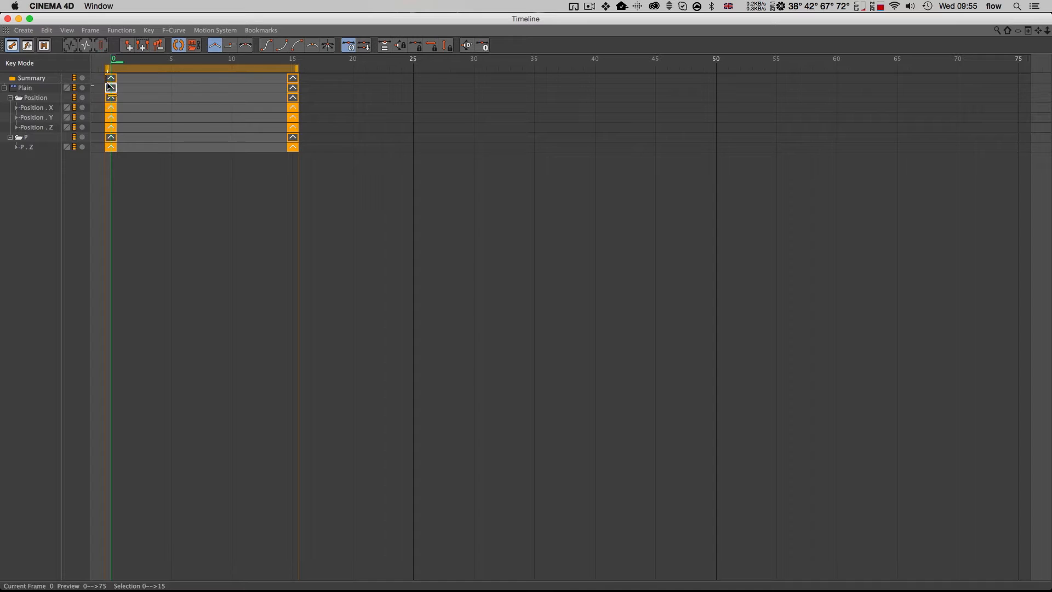
pyautogui.click(229, 46)
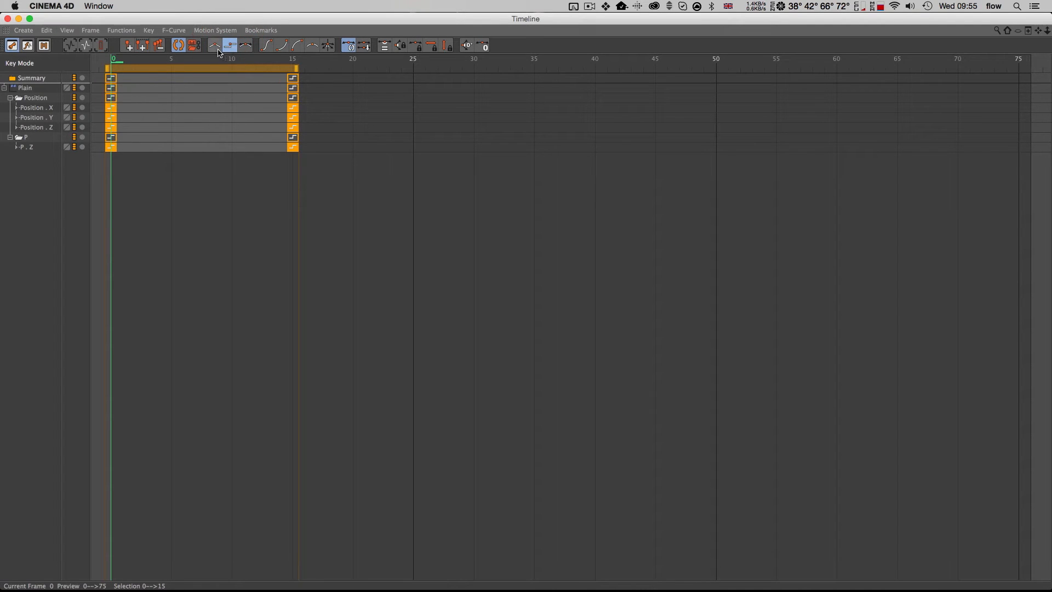
pyautogui.click(245, 46)
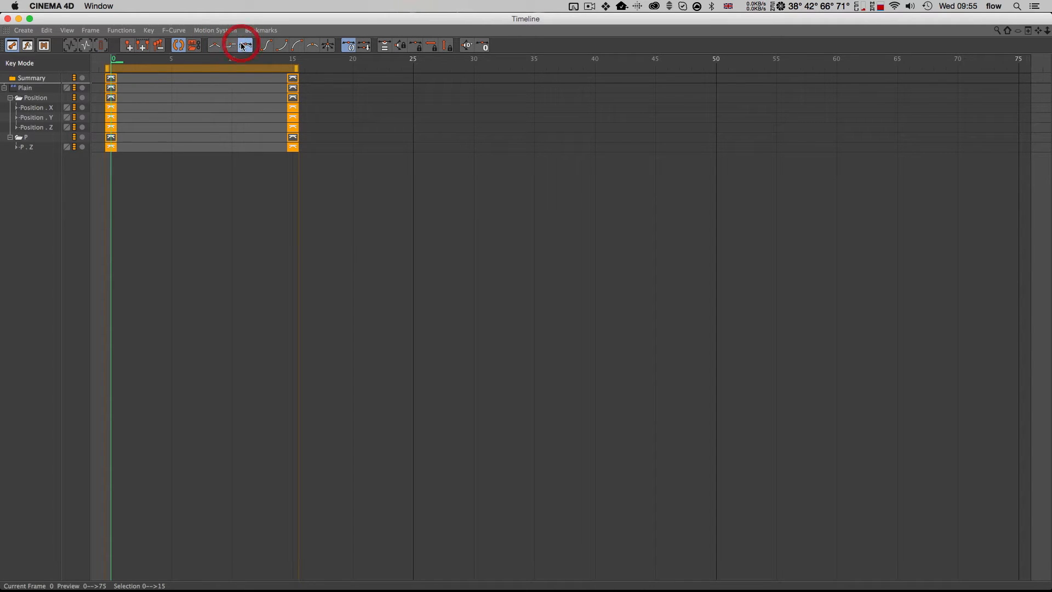
pyautogui.click(263, 46)
pyautogui.click(217, 46)
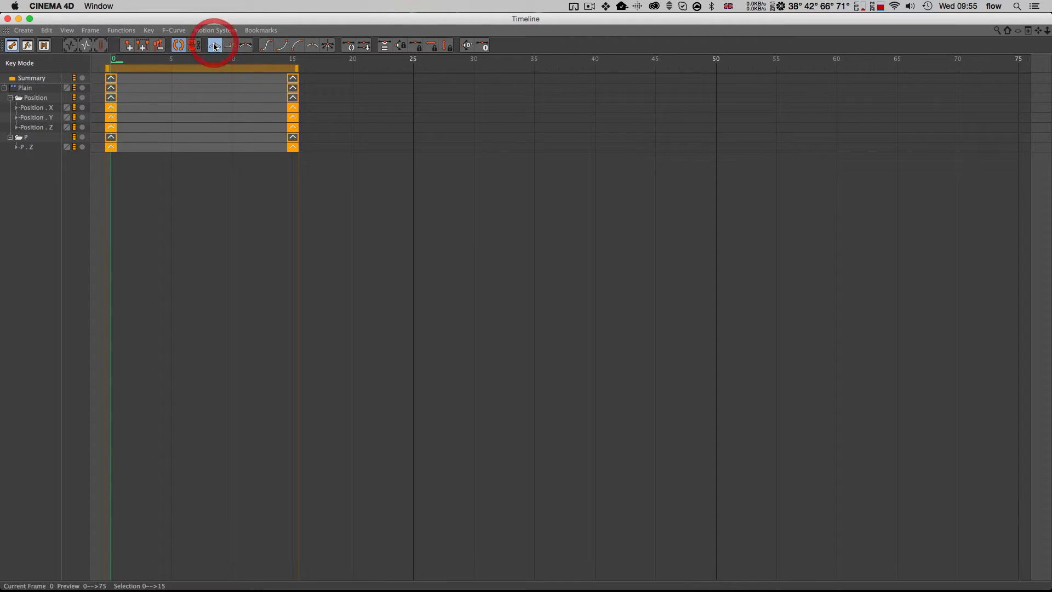
pyautogui.click(7, 19)
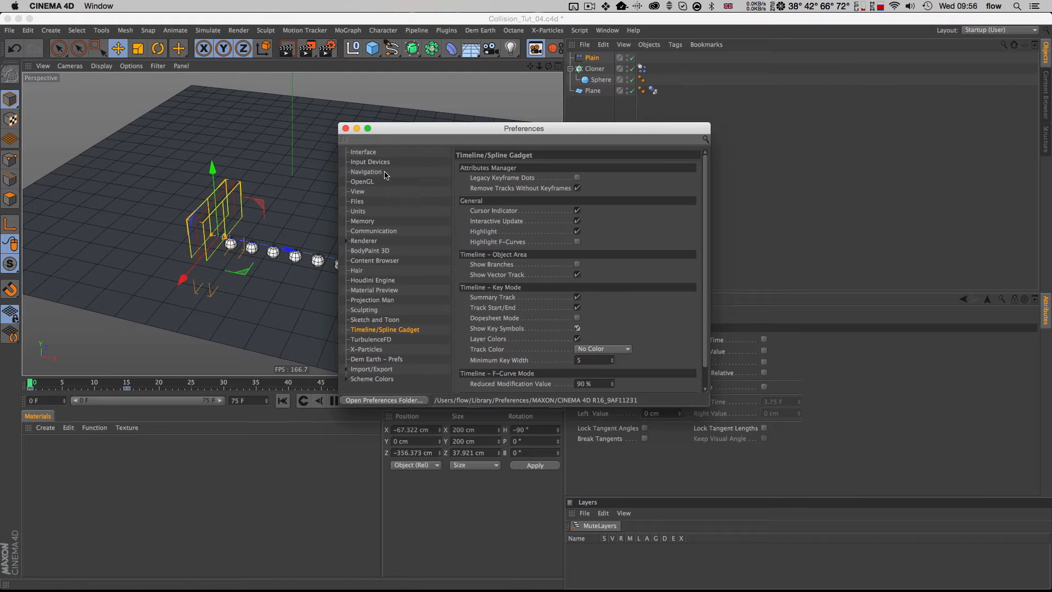
pyautogui.click(345, 128)
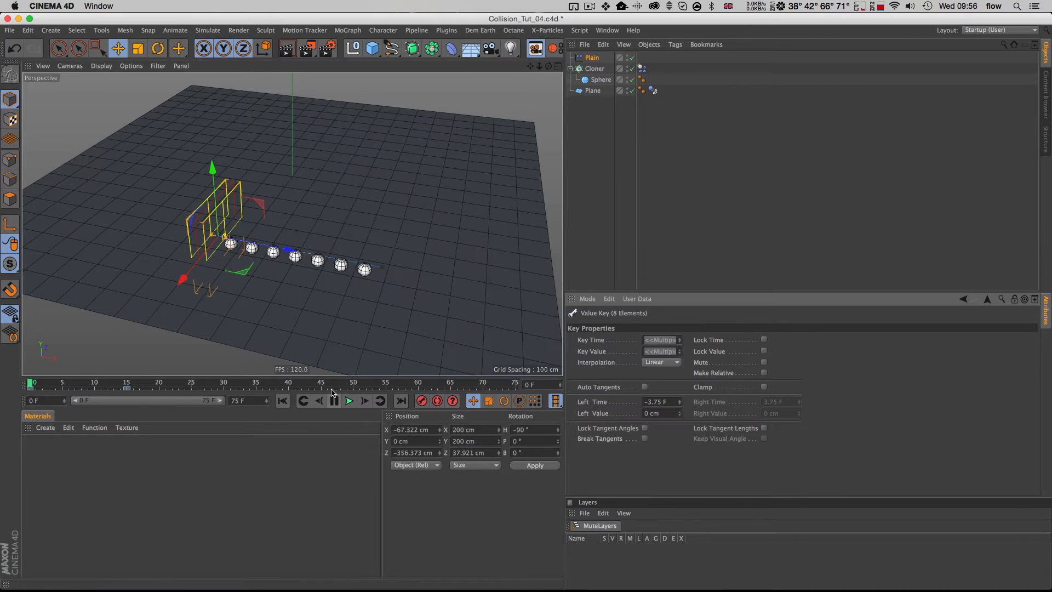
# Play the simulation to frame 27 and examine the launched spheres from another angle
pyautogui.click(348, 400)
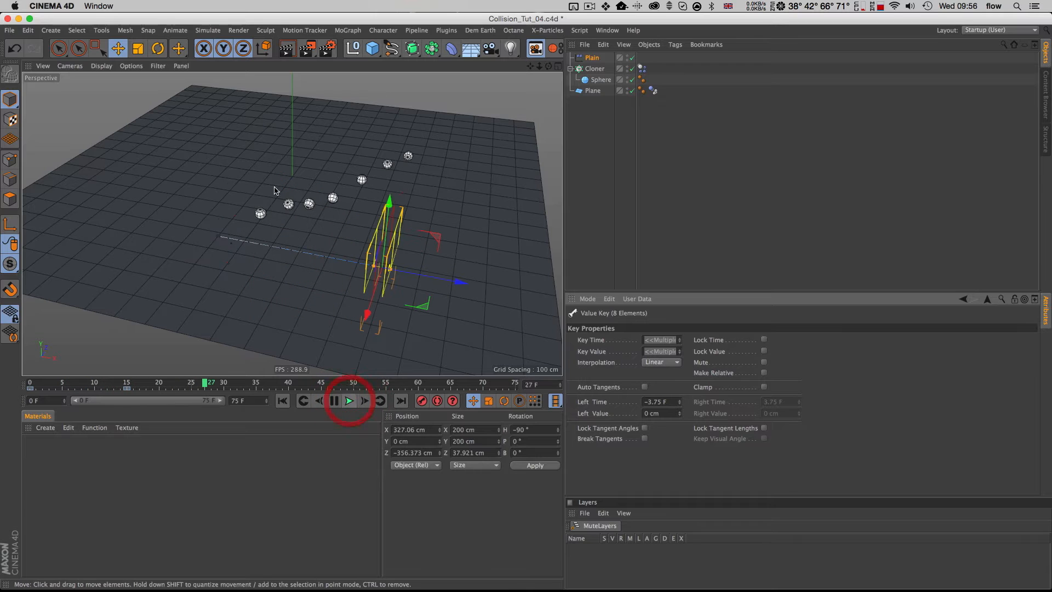
pyautogui.press('3')
pyautogui.moveTo(274, 190); pyautogui.dragTo(322, 216)
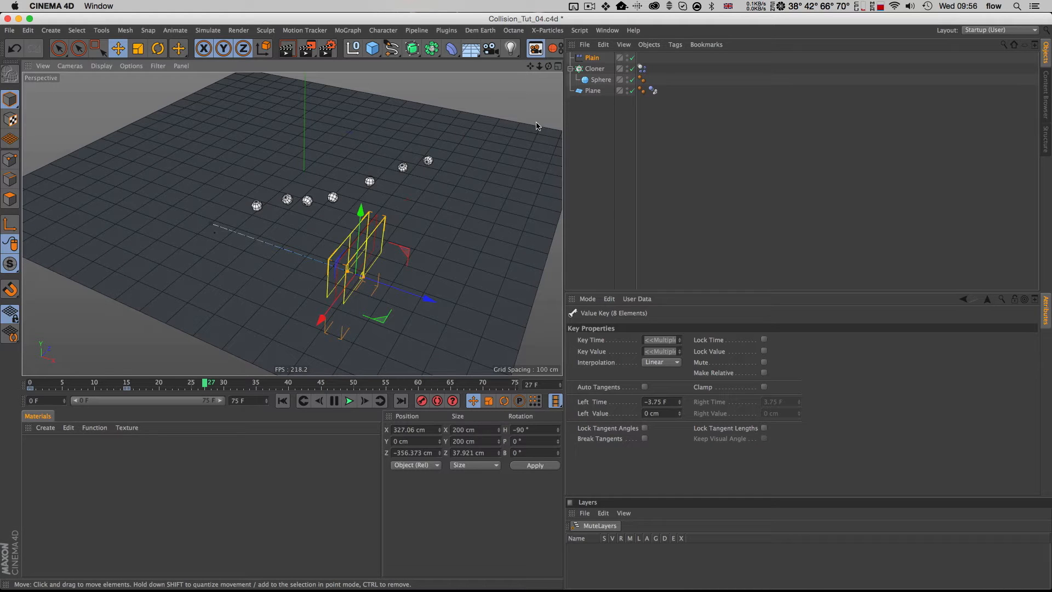
# Hide the Plain effector in the viewport, return to the first frame, and save the scene
pyautogui.click(628, 60)
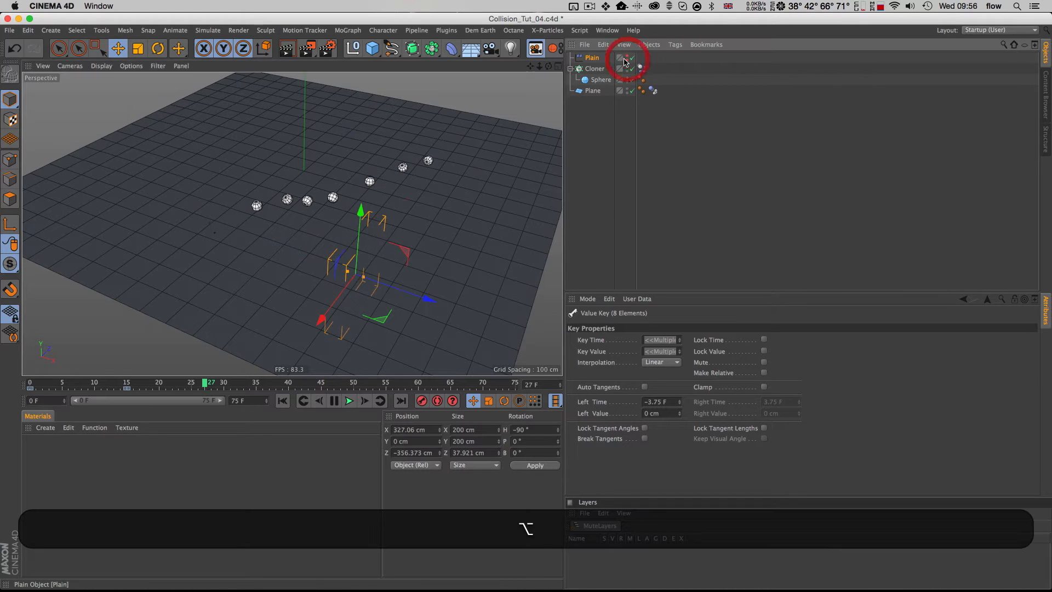
pyautogui.click(586, 128)
pyautogui.hotkey('alt', 'shift', 'f')
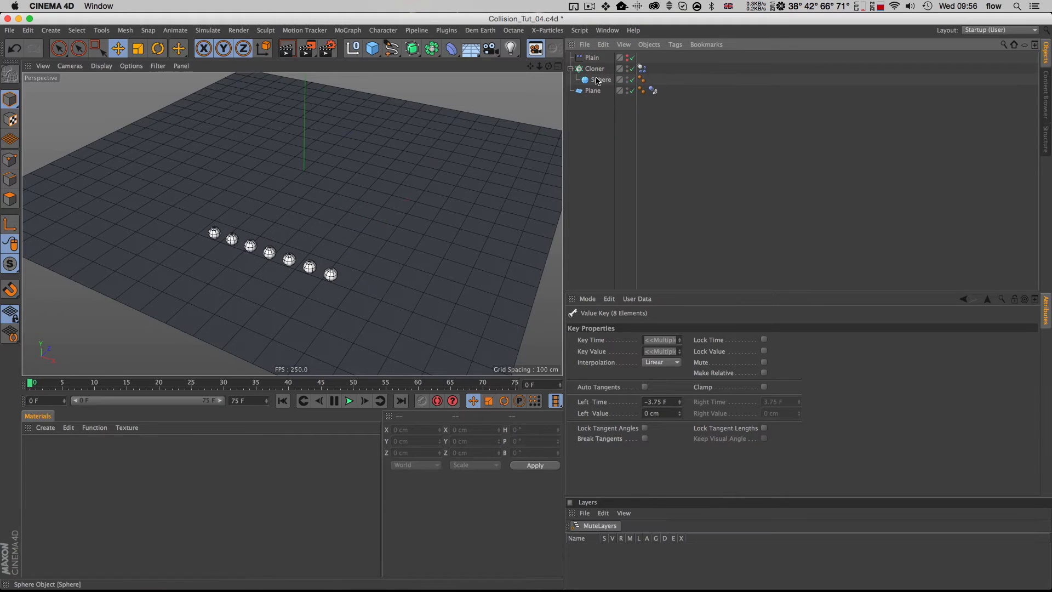
pyautogui.press('super+s')
# Add an X-Particles xpSystem to the scene and turn off its Icon in Viewport option
pyautogui.click(547, 30)
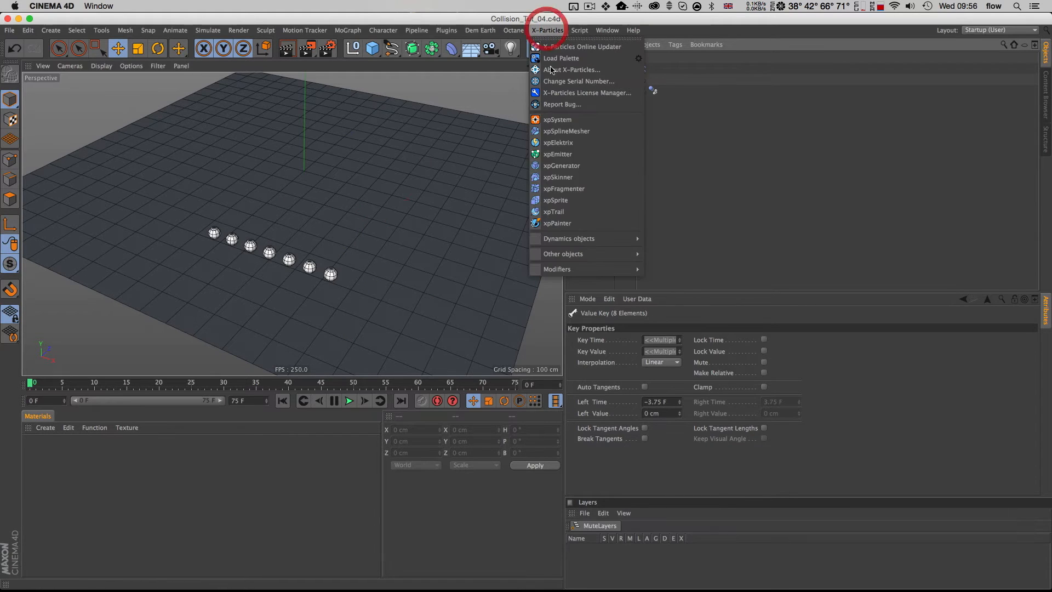
pyautogui.click(566, 120)
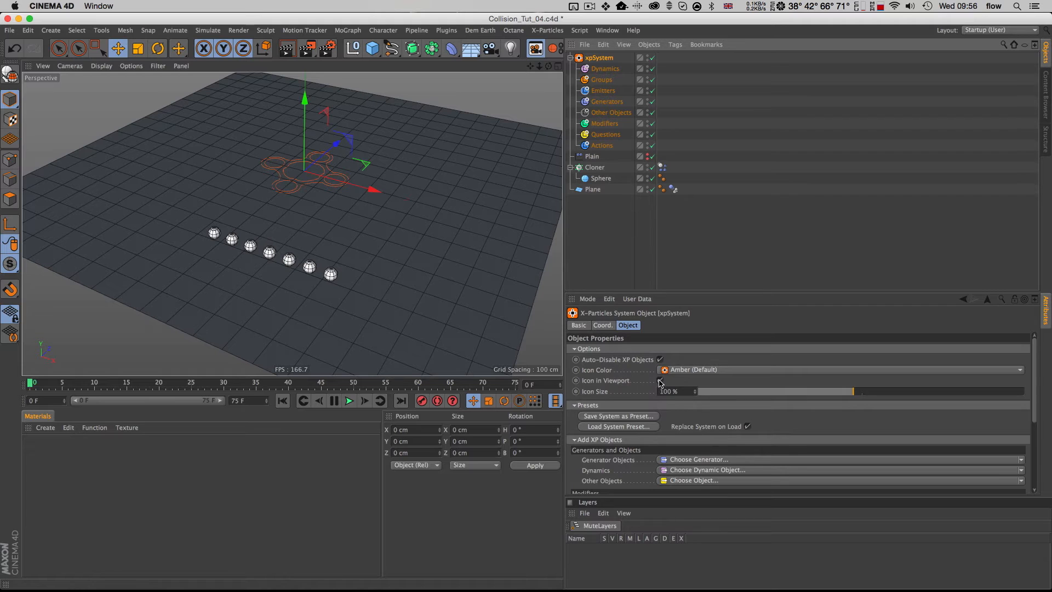
pyautogui.press('1')
pyautogui.moveTo(288, 186); pyautogui.dragTo(301, 207)
pyautogui.press('3')
pyautogui.press('1')
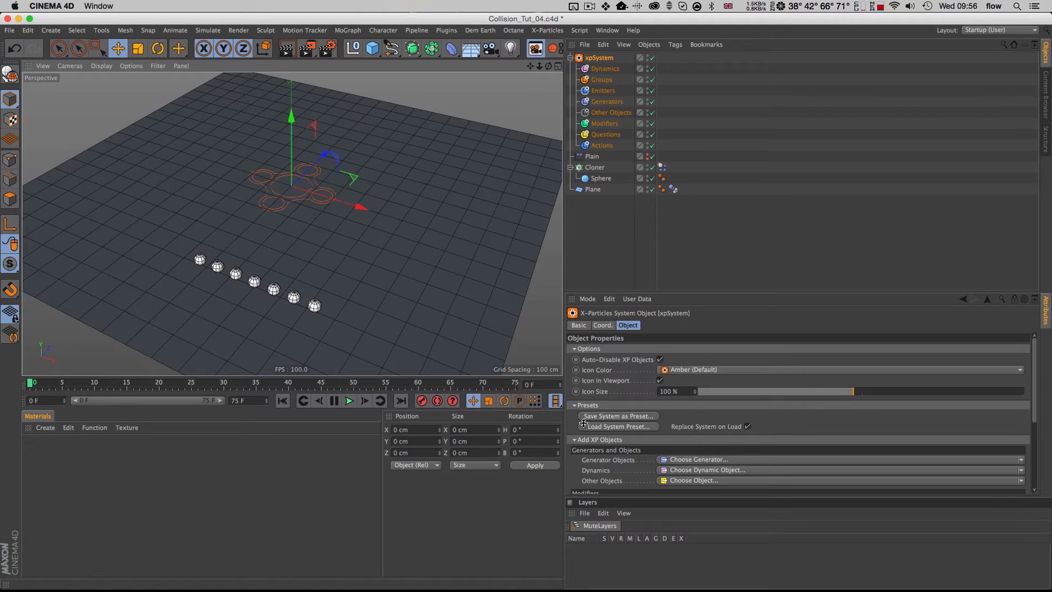
pyautogui.click(659, 379)
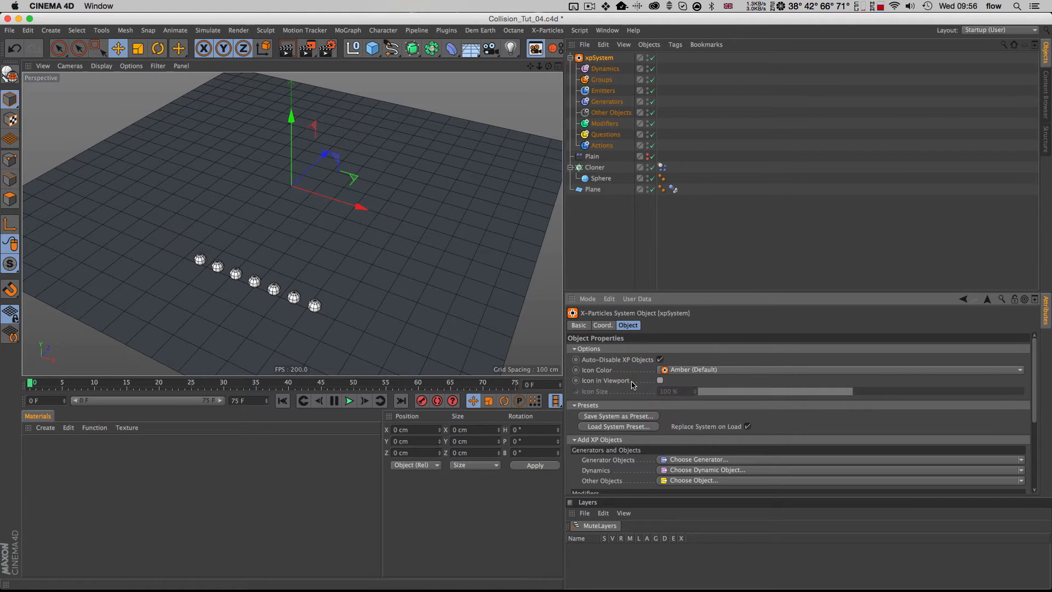
# Store the xpSystem's current settings as the default for that object type and confirm
pyautogui.click(636, 300)
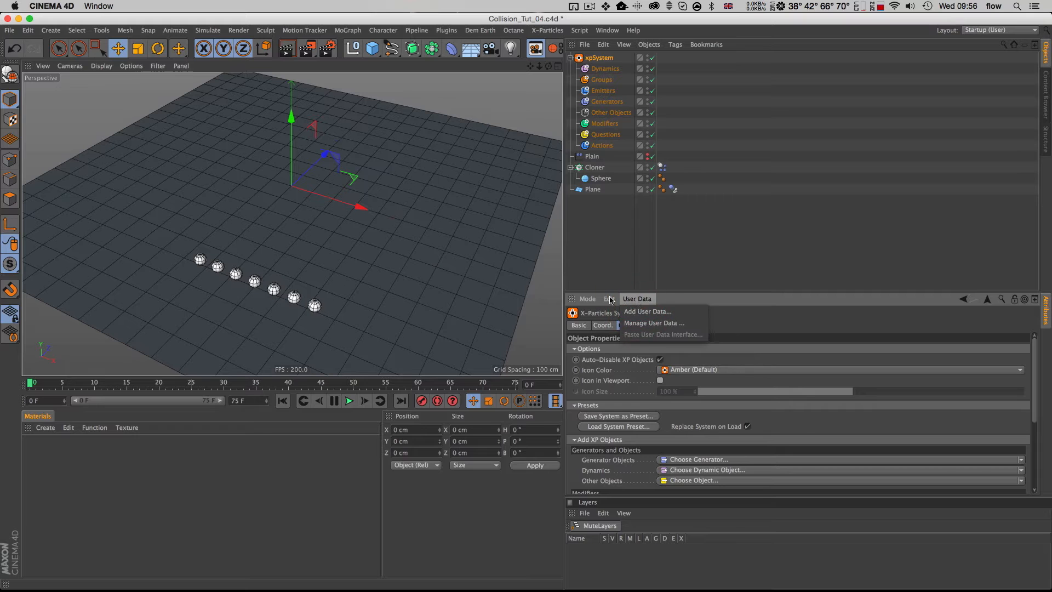
pyautogui.moveTo(600, 299)
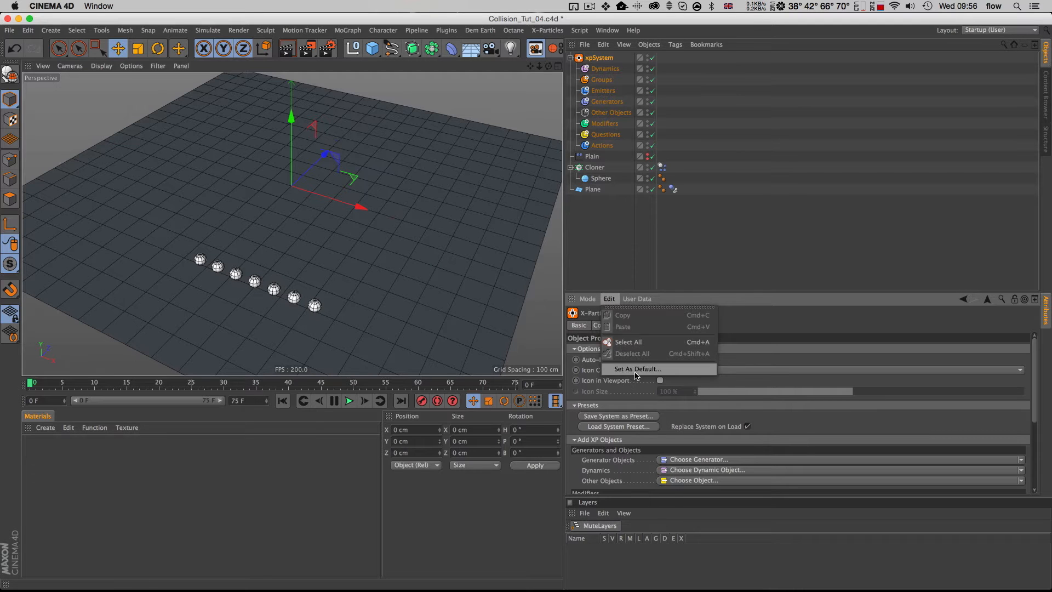
pyautogui.click(622, 364)
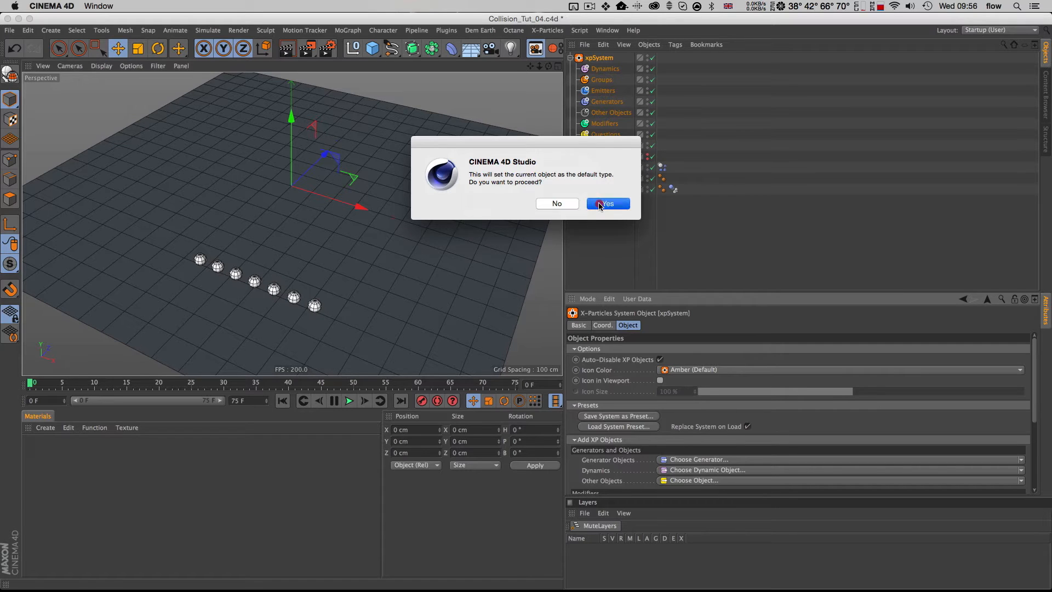
pyautogui.click(599, 204)
# Delete the xpSystem, add a new one, and check its Icon in Viewport setting
pyautogui.press('BackSpace')
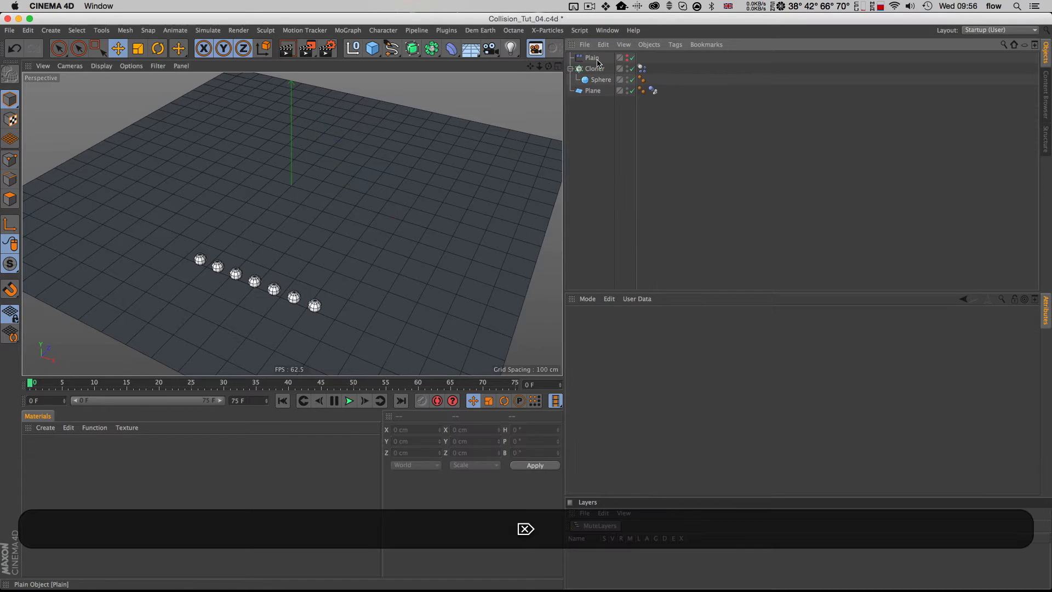
pyautogui.click(547, 30)
pyautogui.click(562, 121)
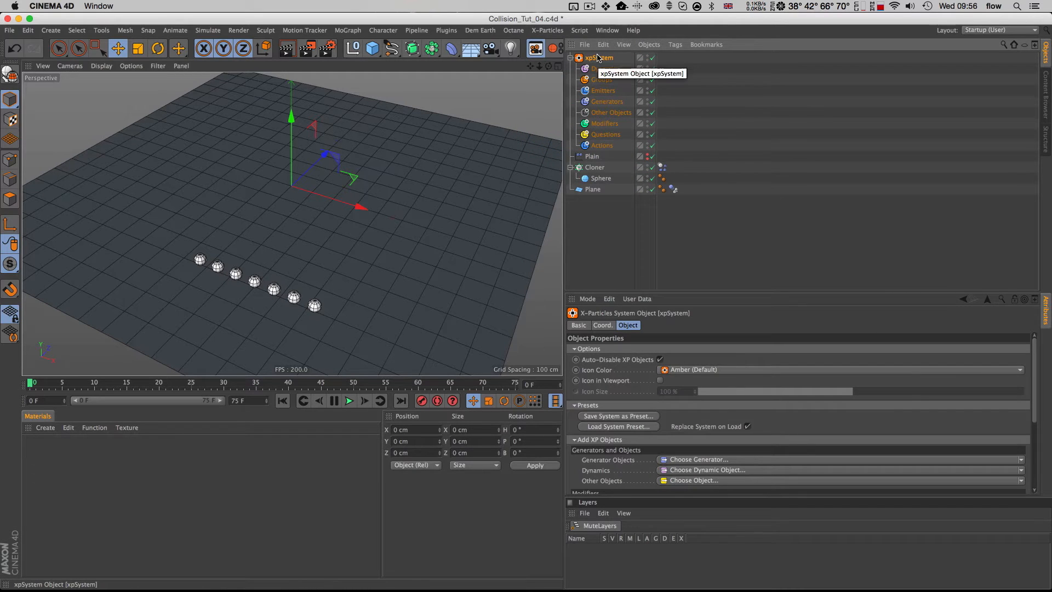
pyautogui.click(619, 380)
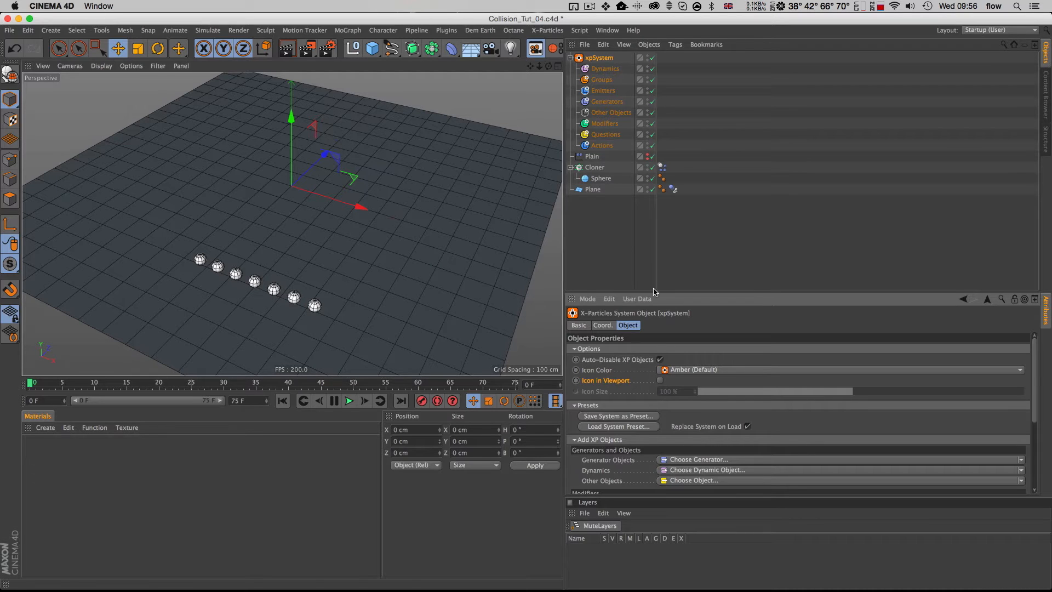
pyautogui.press('3')
pyautogui.moveTo(313, 224)
pyautogui.mouseDown()
pyautogui.moveTo(333, 223)
pyautogui.moveTo(293, 222)
pyautogui.moveTo(321, 208)
pyautogui.mouseUp()
pyautogui.press('1')
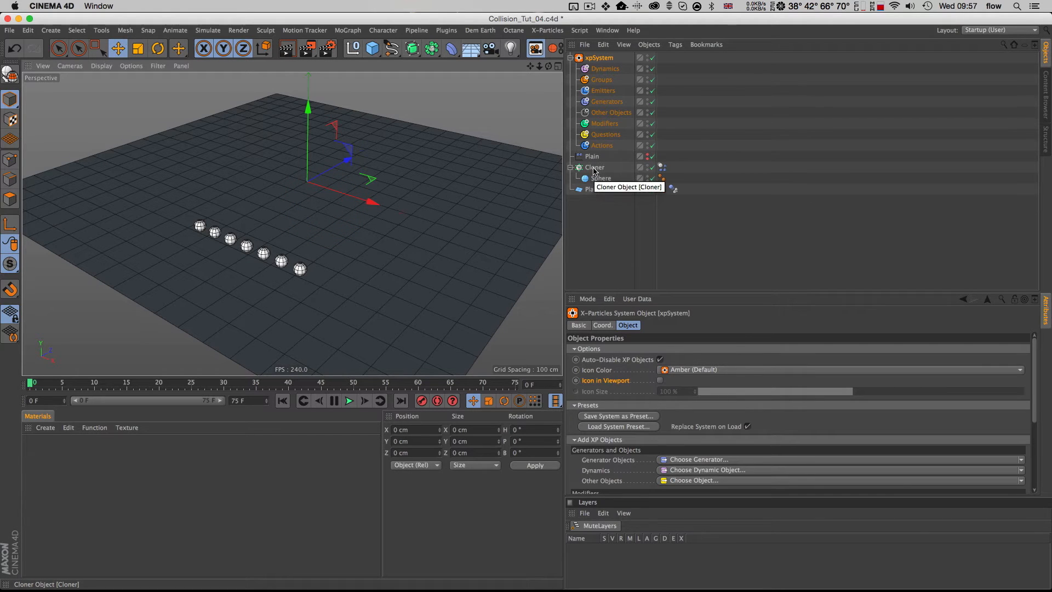
pyautogui.click(609, 298)
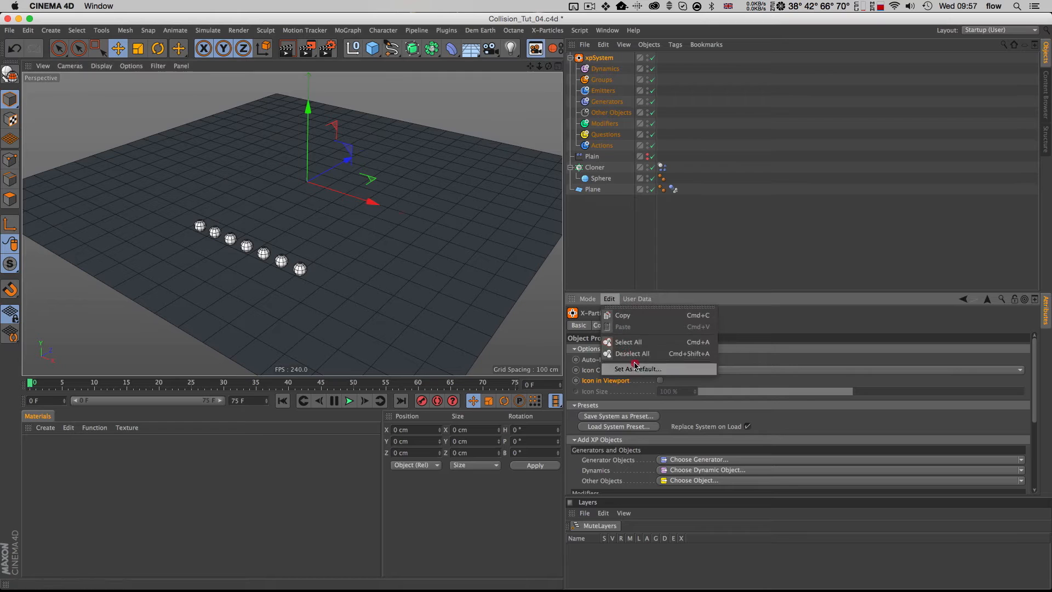
pyautogui.click(825, 309)
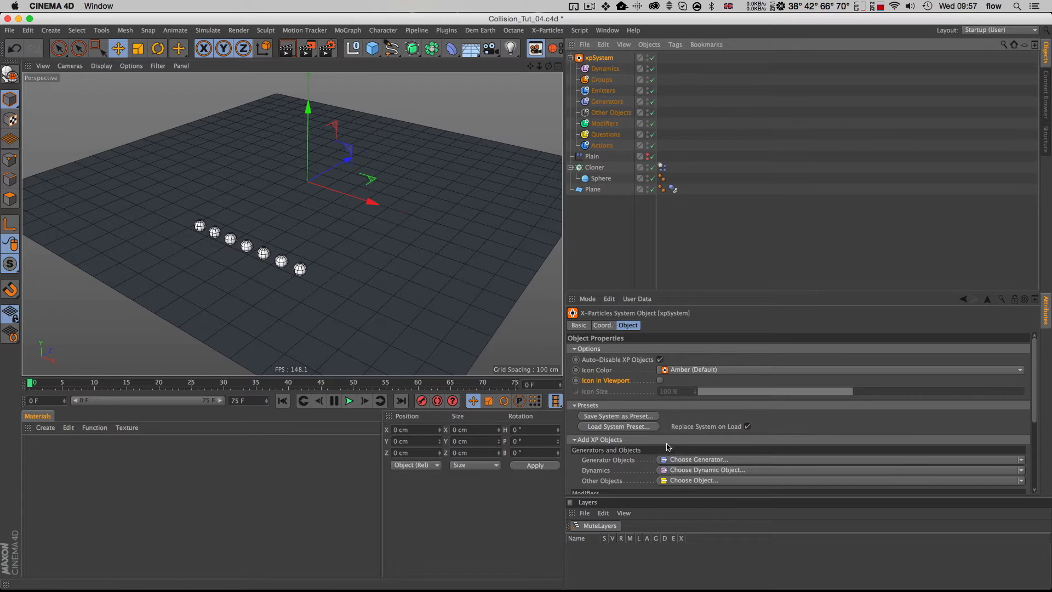
# Add an Emitter generator object to the xpSystem and rename it Sticked Particles
pyautogui.scroll(-5, 668, 446)
pyautogui.moveTo(662, 292); pyautogui.dragTo(658, 202)
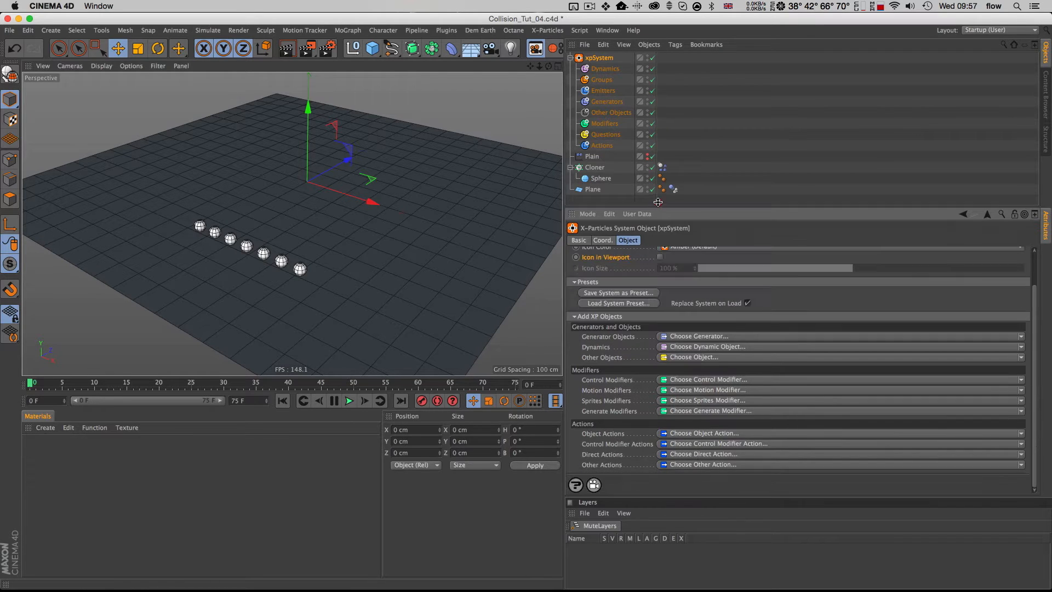
pyautogui.click(686, 336)
pyautogui.click(690, 383)
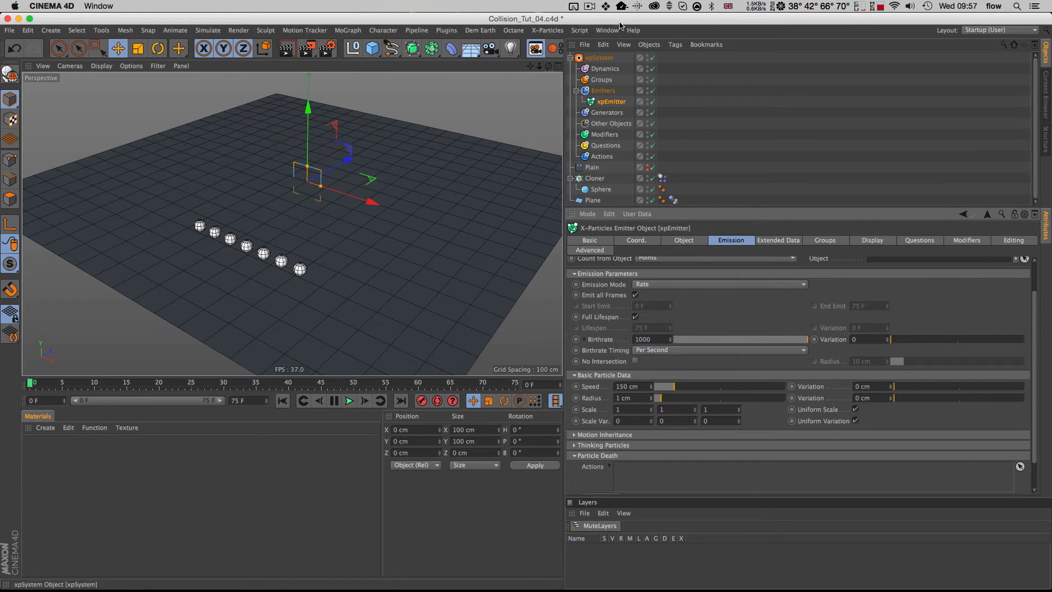
pyautogui.doubleClick(610, 101)
pyautogui.write('Sti')
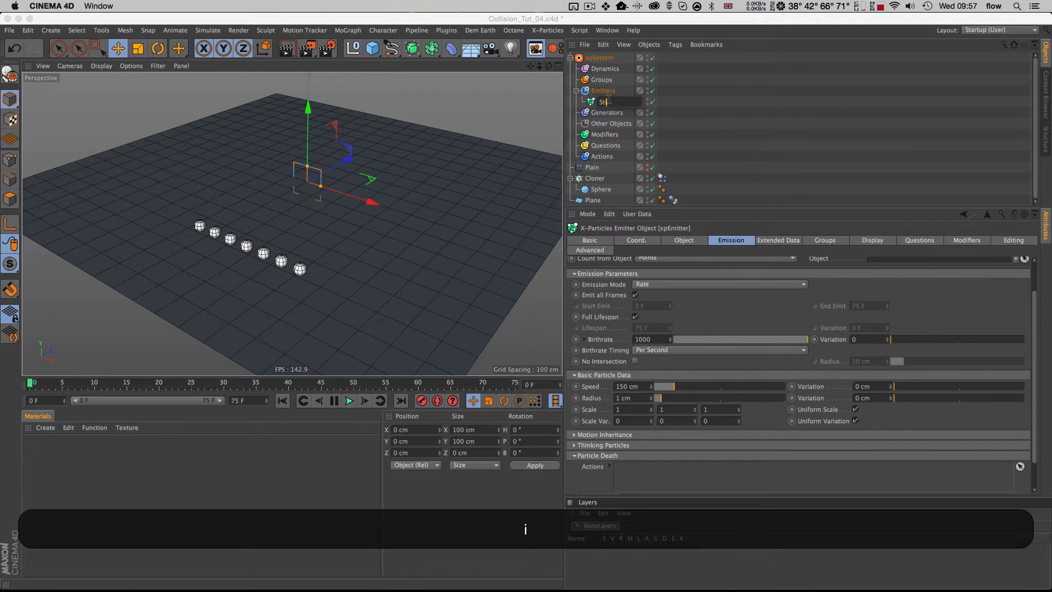
pyautogui.write('cked Particles')
pyautogui.press('Return')
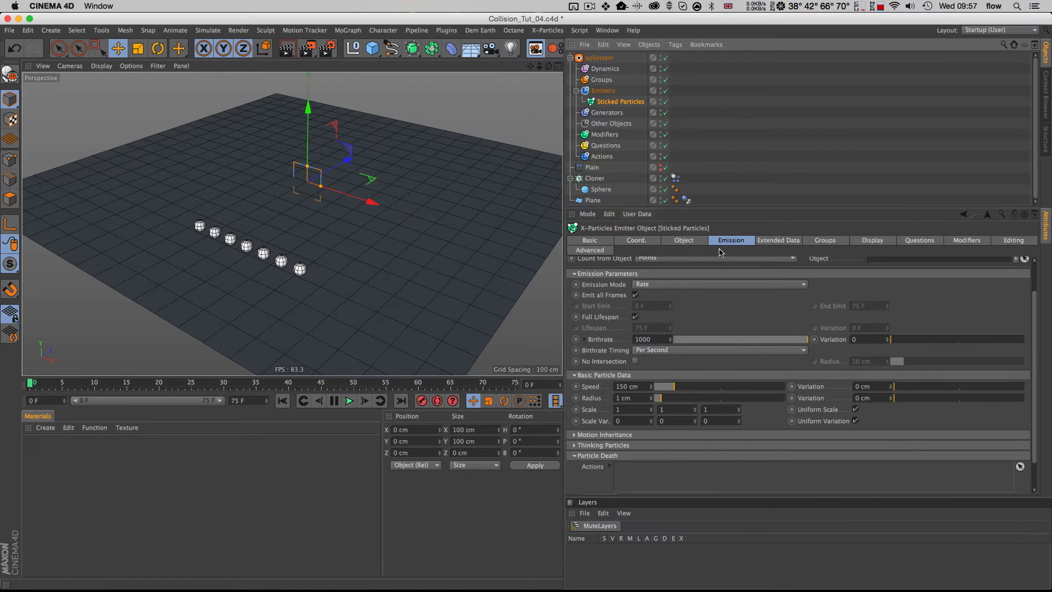
# Set the Sticked Particles emitter's Emitter Shape to Object
pyautogui.click(684, 241)
pyautogui.click(652, 283)
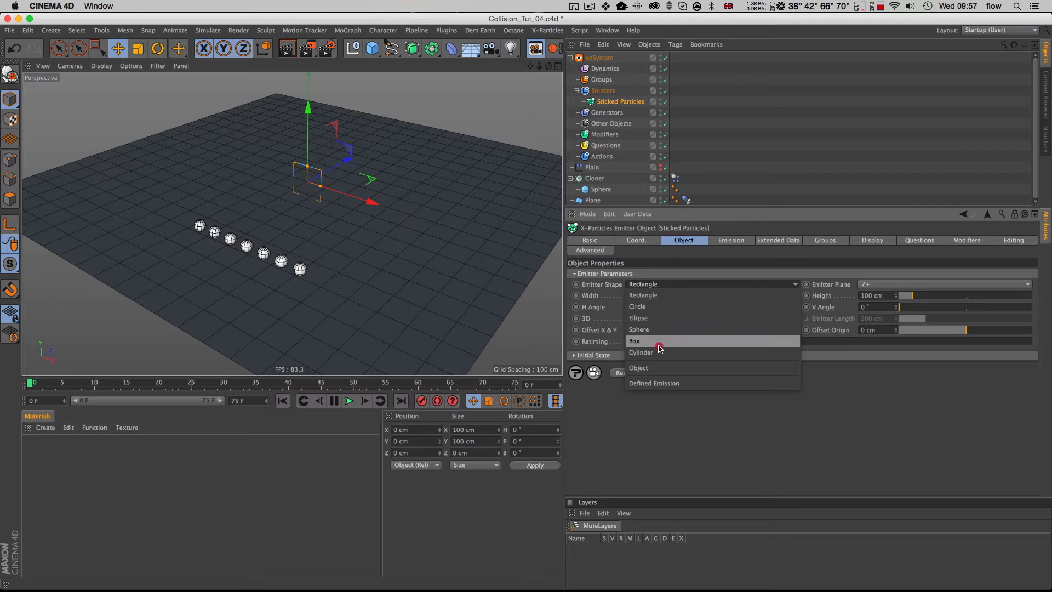
pyautogui.click(644, 367)
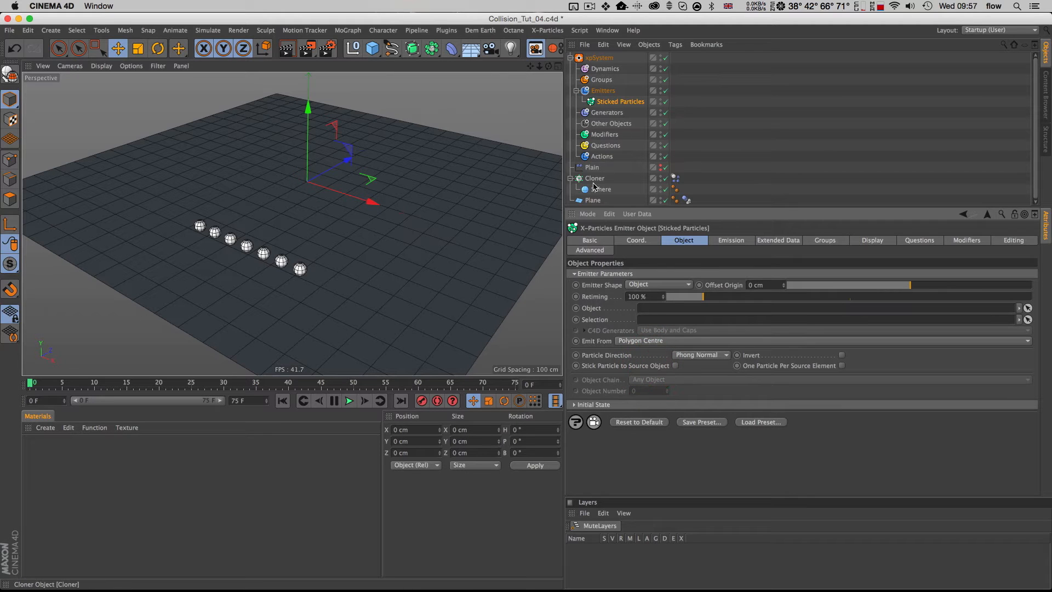
# Collapse the xpSystem hierarchy and bake the project's dynamics simulation to the cache
pyautogui.click(570, 57)
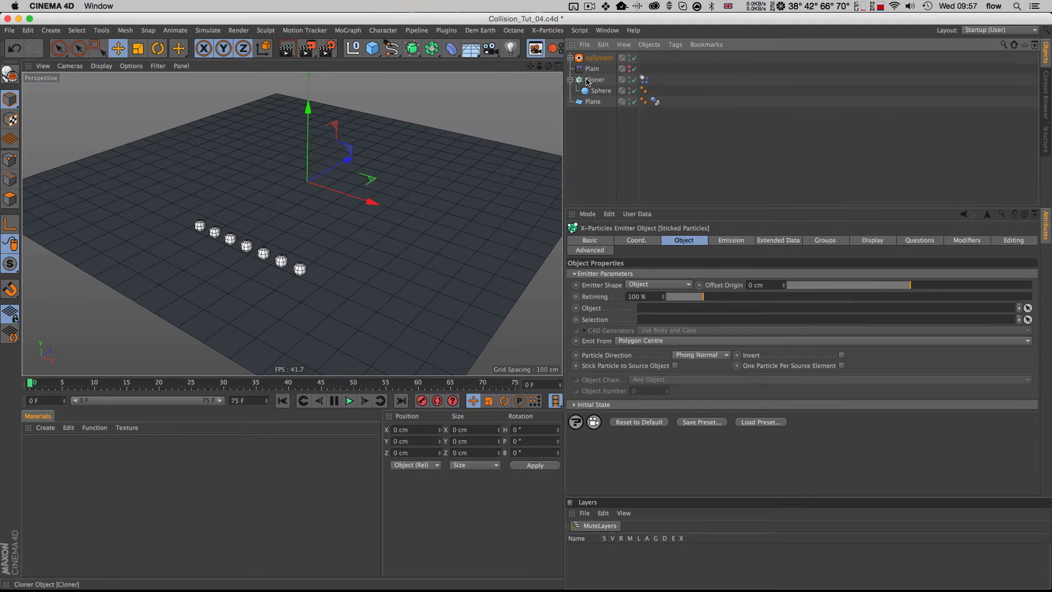
pyautogui.click(593, 80)
pyautogui.press('super+d')
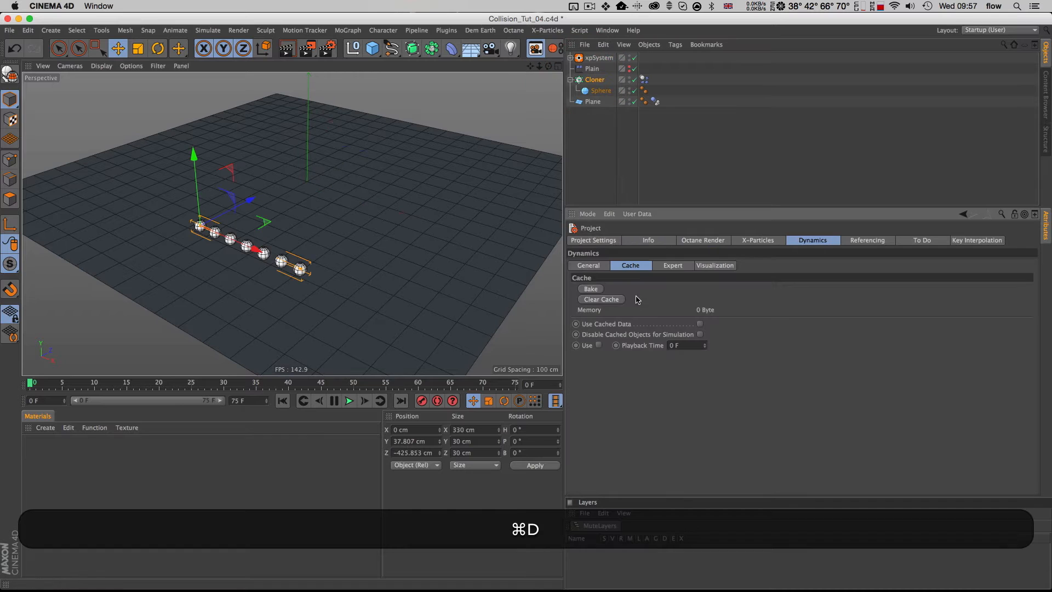
pyautogui.click(592, 289)
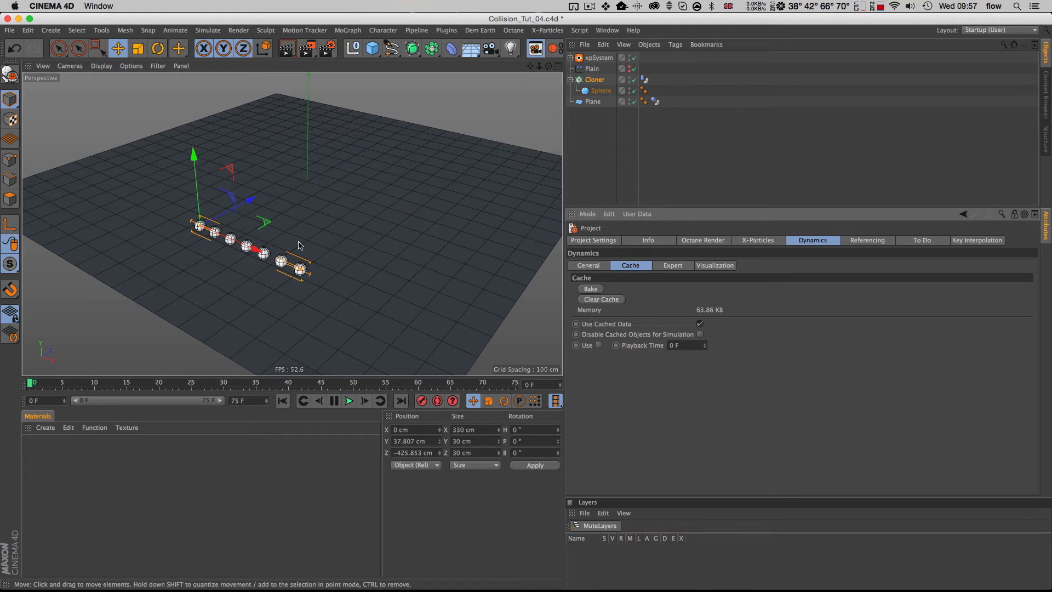
# Play back the baked motion of the cloned spheres and return to the first frame
pyautogui.click(593, 79)
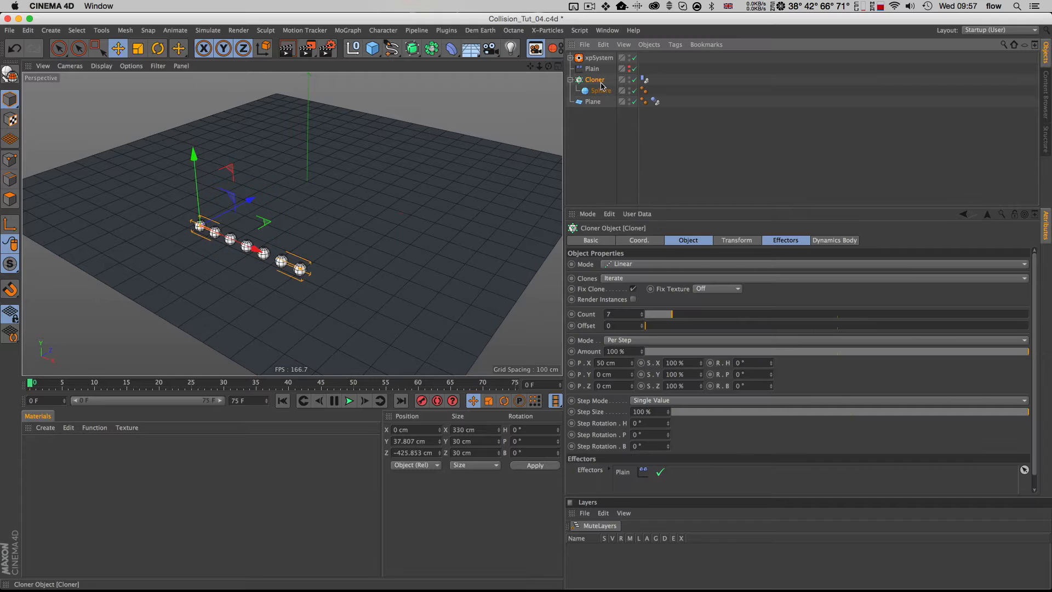
pyautogui.click(348, 402)
pyautogui.hotkey('shift', 'f')
pyautogui.click(349, 401)
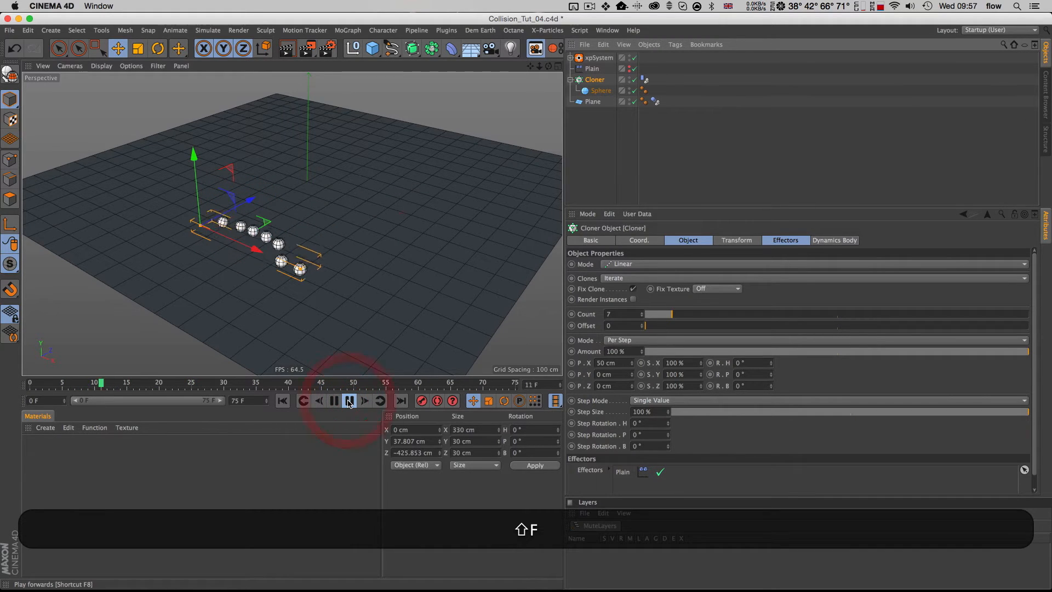
pyautogui.hotkey('shift', 'f')
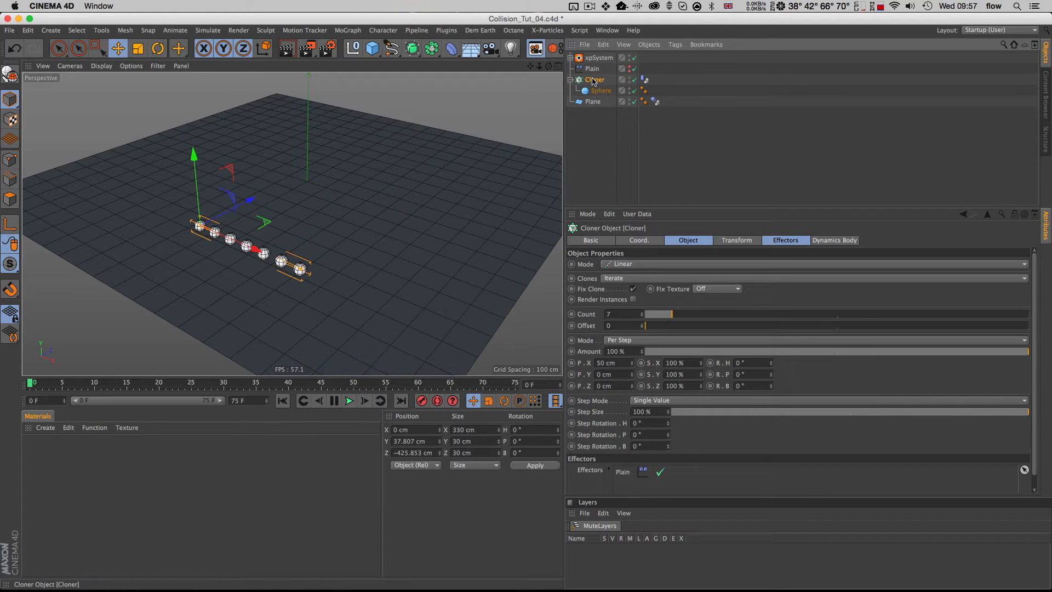
# Place the Cloner inside a new Connect object and turn off the Connect object's Weld option
pyautogui.click(428, 50)
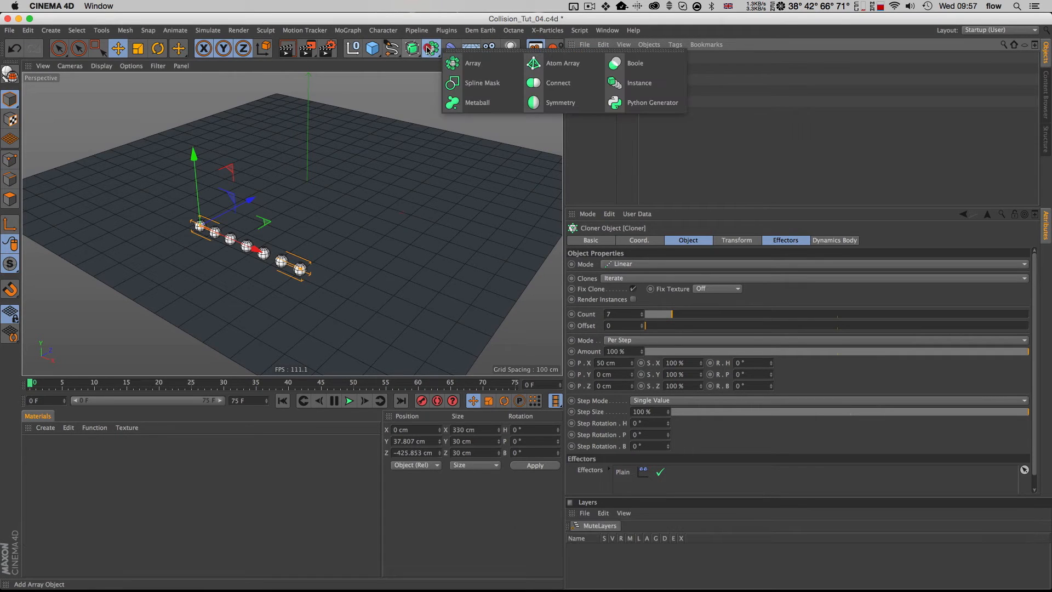
pyautogui.keyDown('alt'); pyautogui.click(554, 82); pyautogui.keyUp('alt')
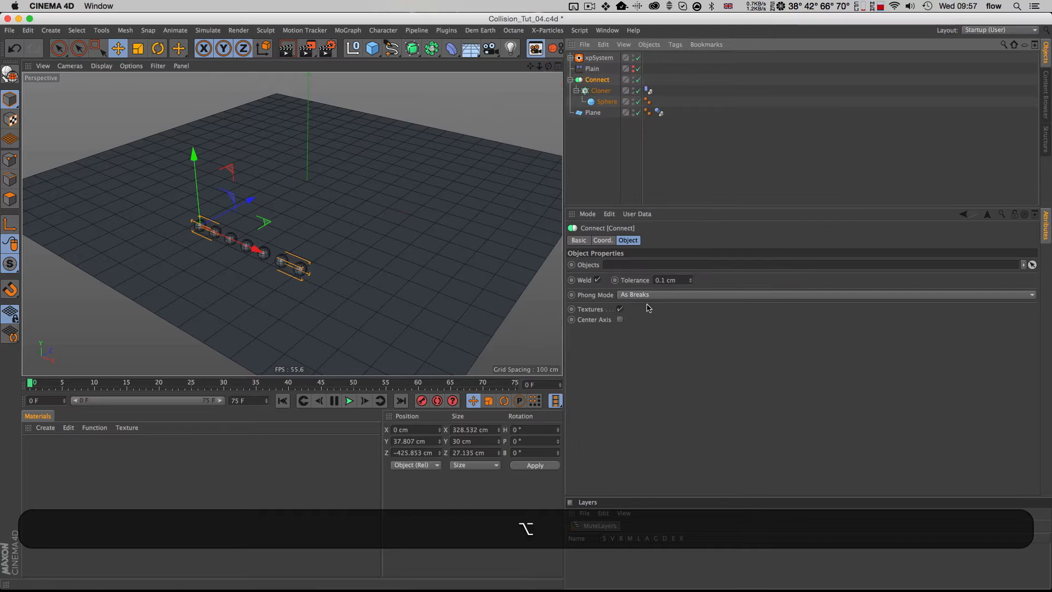
pyautogui.click(598, 280)
# Deselect everything and play part of the animation to check the motion of the connected spheres
pyautogui.click(695, 135)
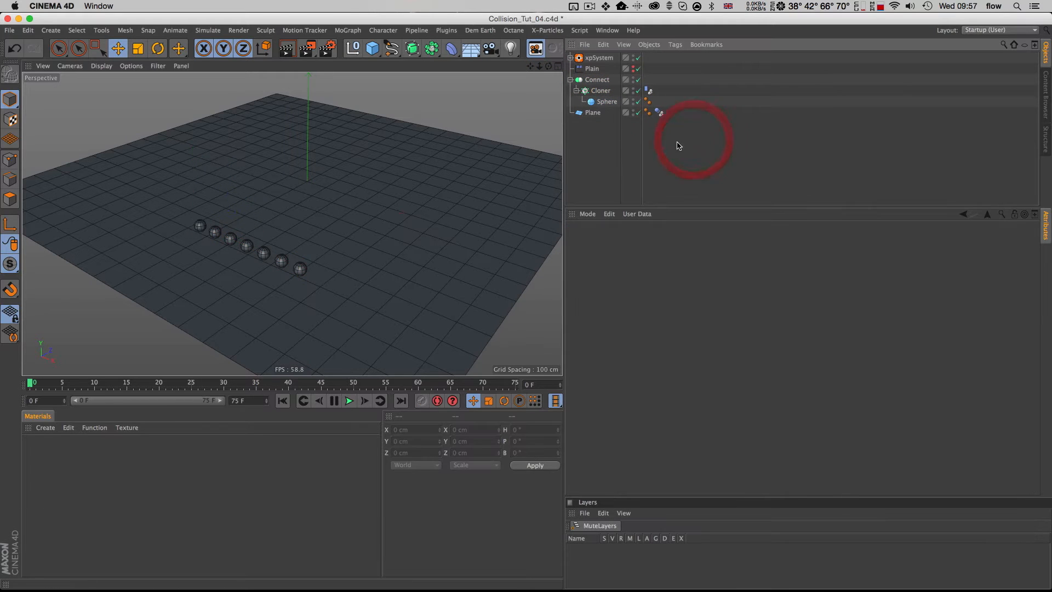
pyautogui.click(349, 400)
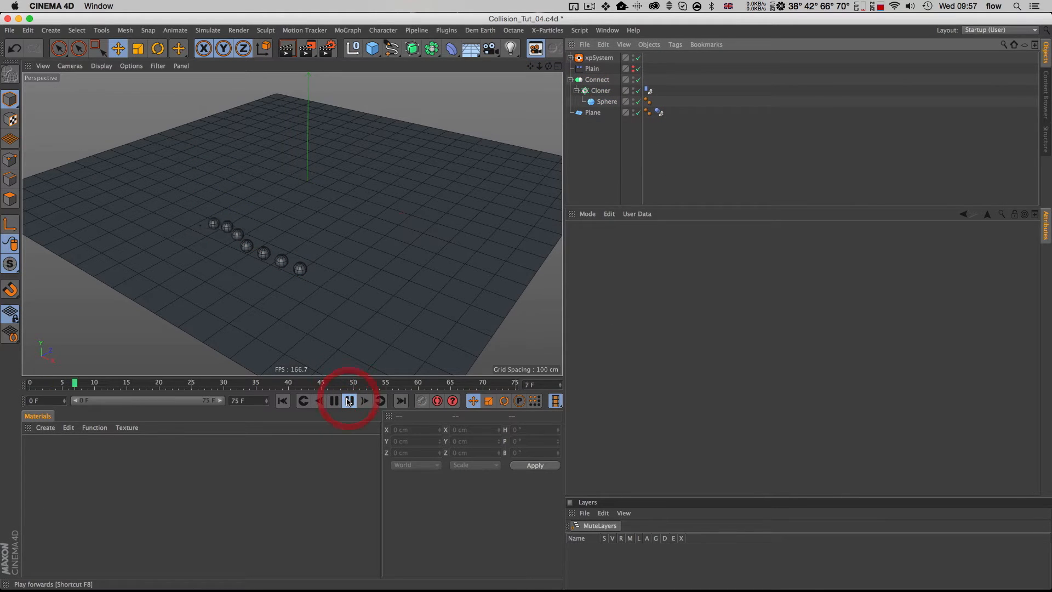
pyautogui.click(349, 401)
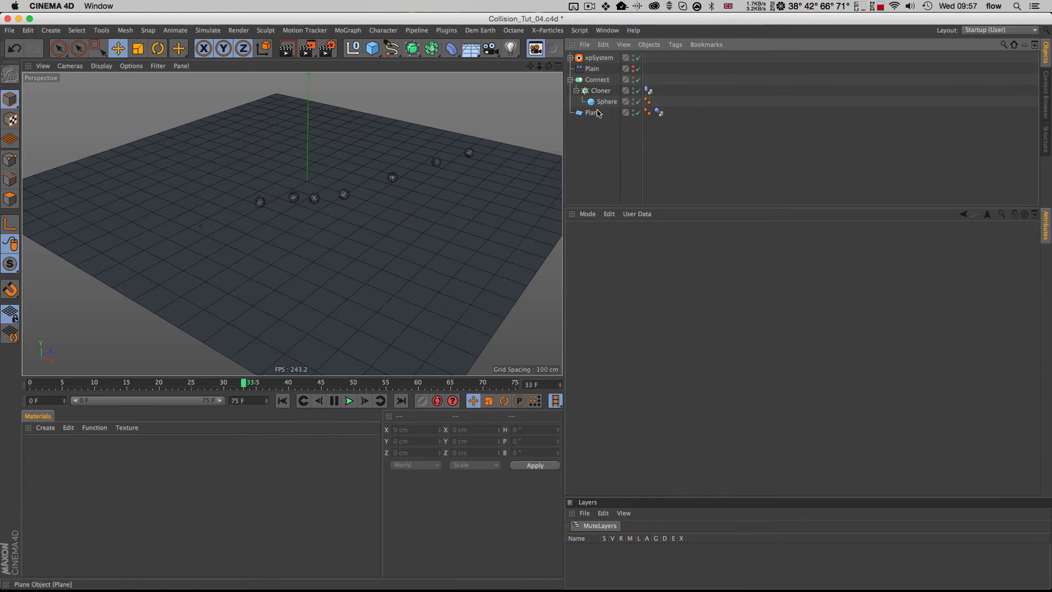
# Assign the Connect object as the source Object of the Sticked Particles emitter
pyautogui.click(597, 79)
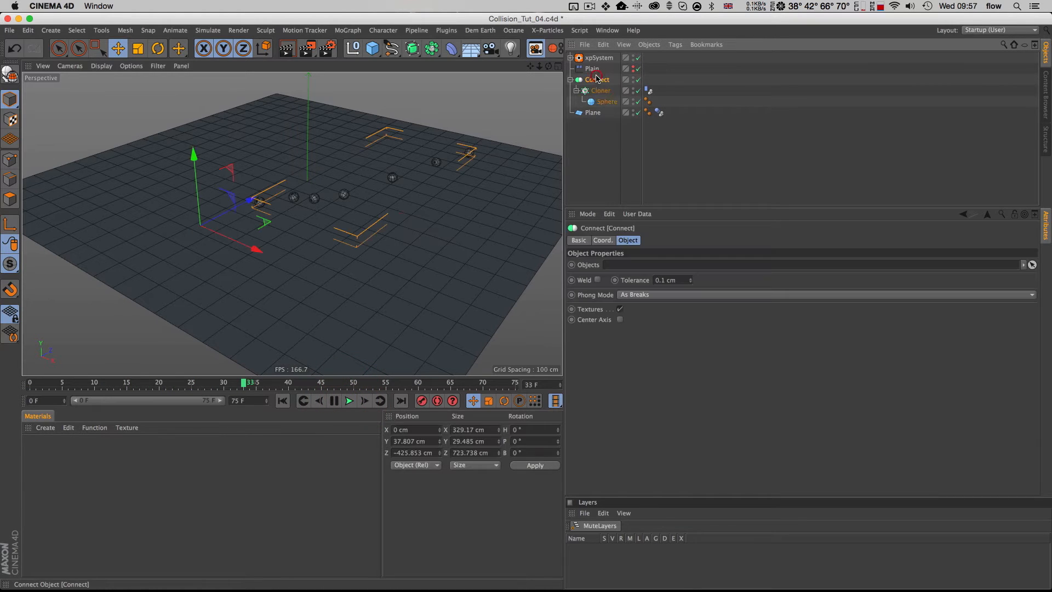
pyautogui.click(599, 57)
pyautogui.click(627, 240)
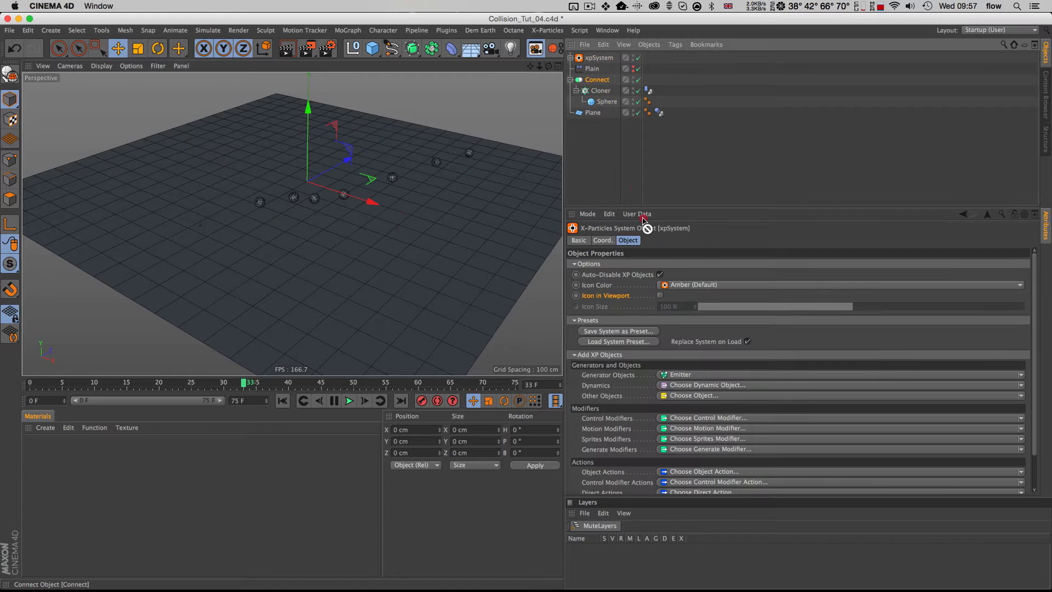
pyautogui.click(570, 58)
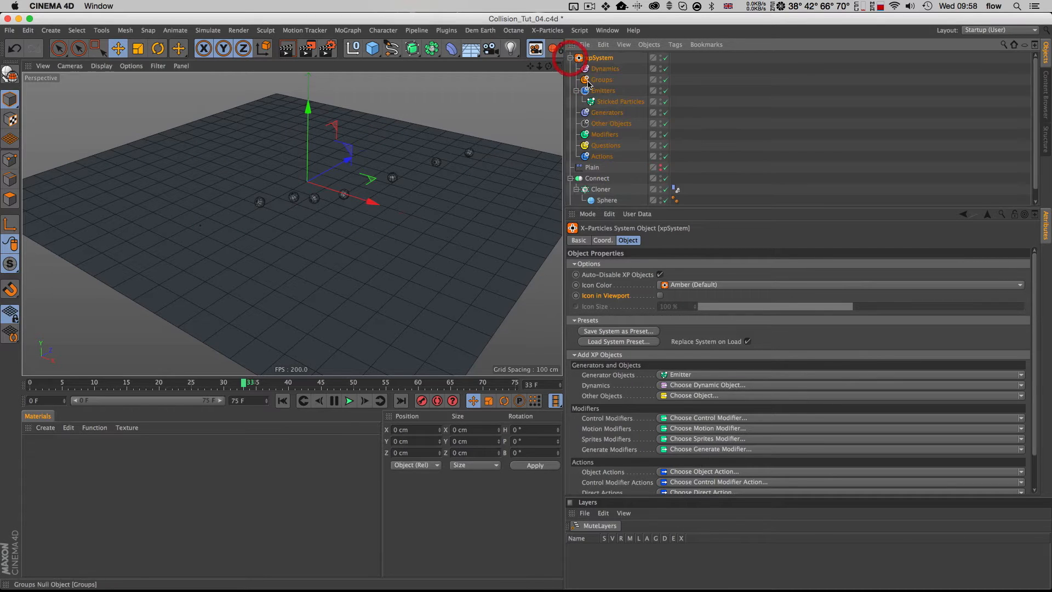
pyautogui.click(620, 101)
pyautogui.moveTo(597, 178); pyautogui.dragTo(693, 312)
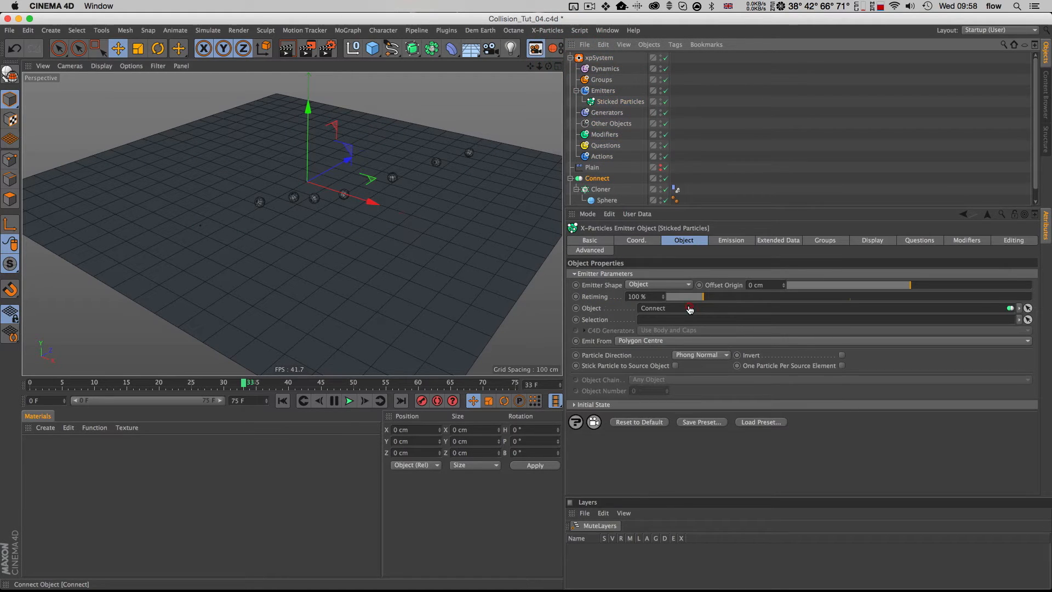
# Set the emitter's Emit From option to Polygon Area and enable Stick Particle to Source Object
pyautogui.click(646, 342)
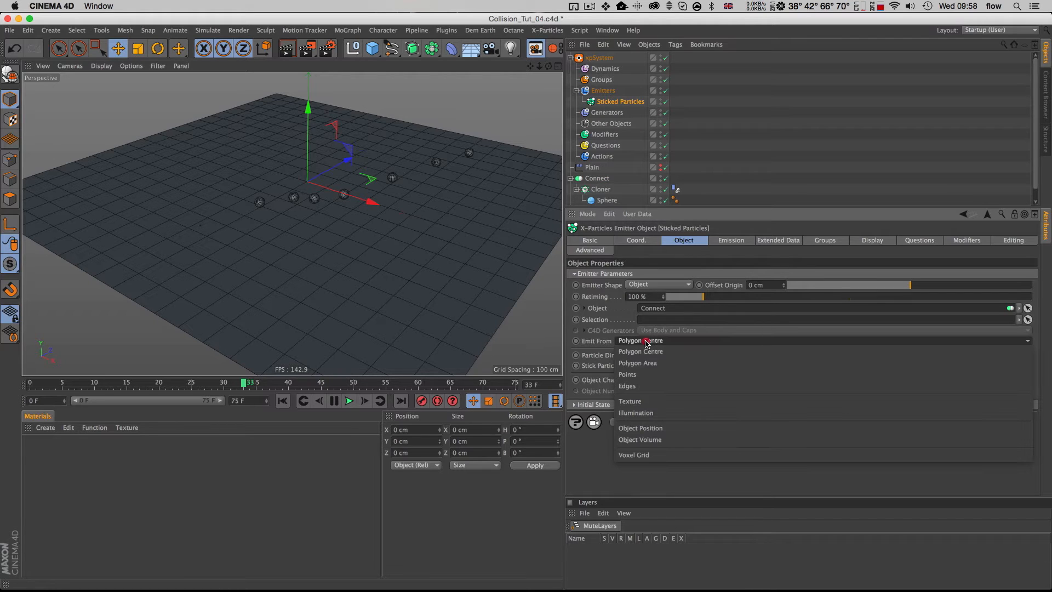
pyautogui.click(648, 380)
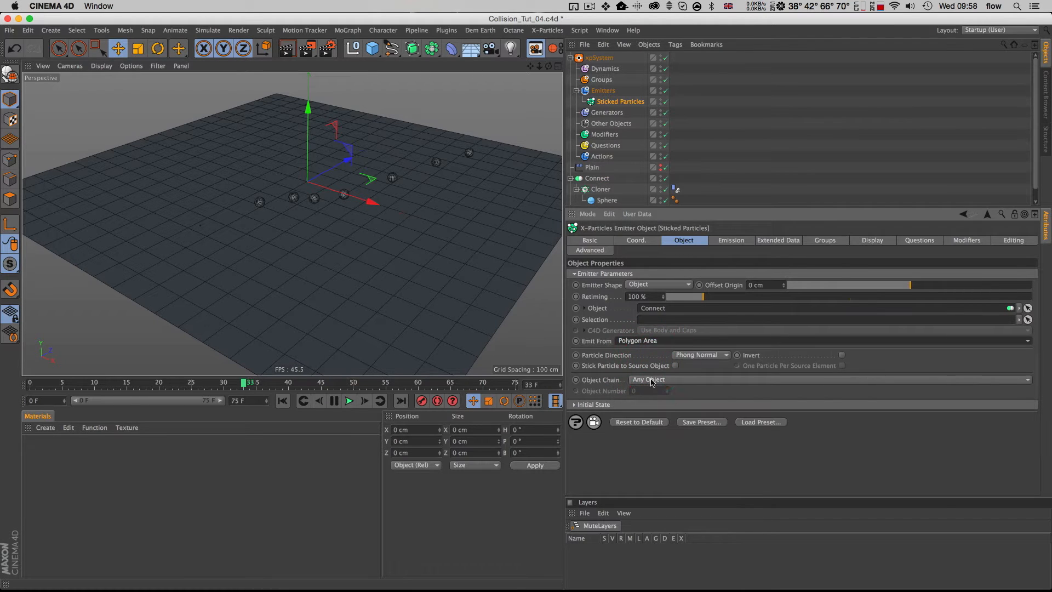
pyautogui.click(675, 365)
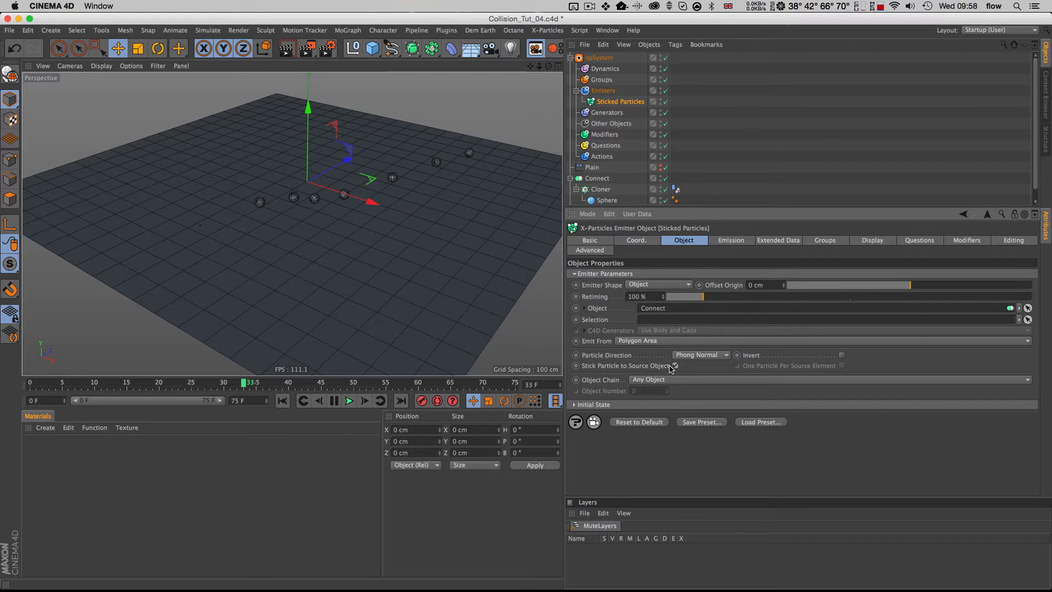
# Return to the first frame, select the xpSystem, and save the scene
pyautogui.hotkey('shift', 'f')
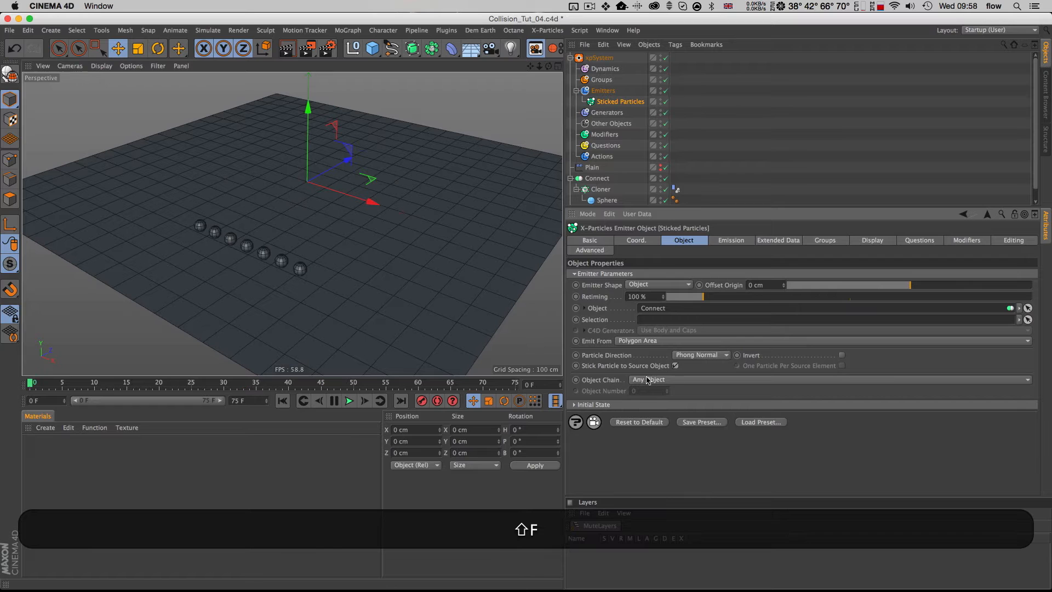
pyautogui.press('1')
pyautogui.moveTo(321, 260); pyautogui.dragTo(316, 229)
pyautogui.press('3')
pyautogui.press('1')
pyautogui.press('2')
pyautogui.press('1')
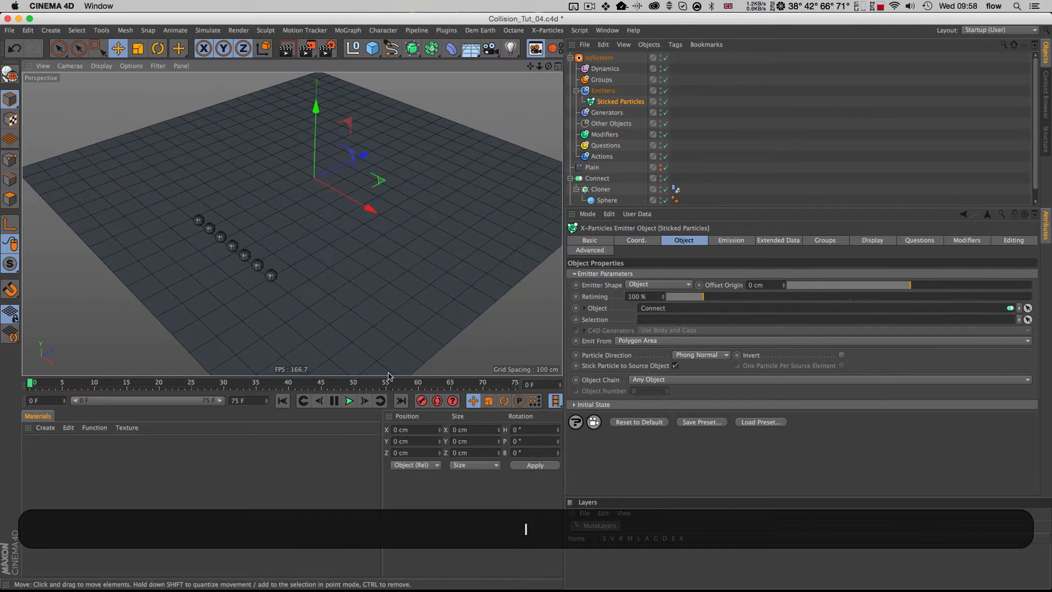
pyautogui.click(599, 58)
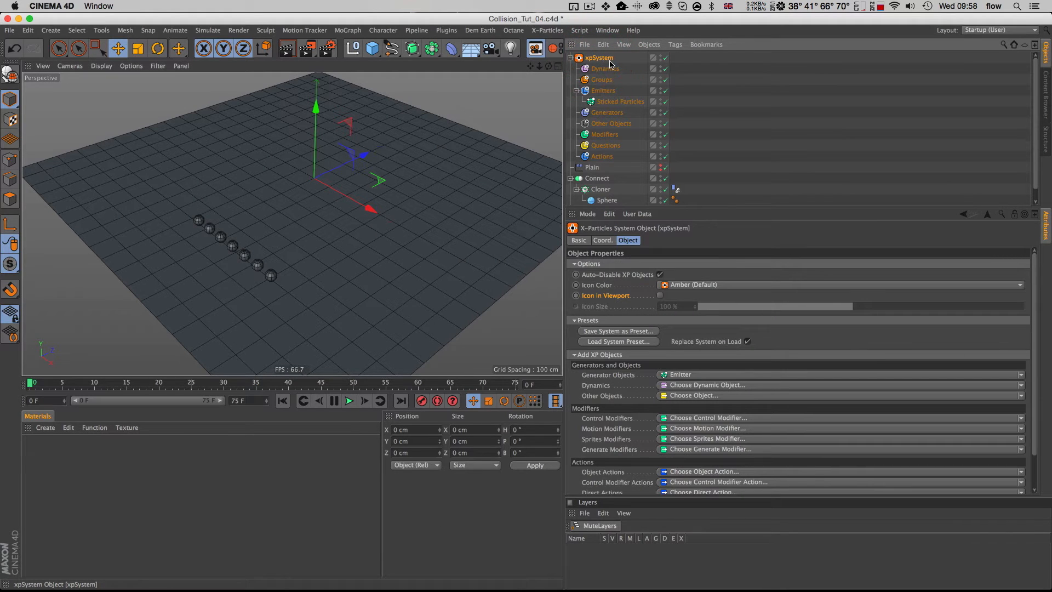
pyautogui.press('super+s')
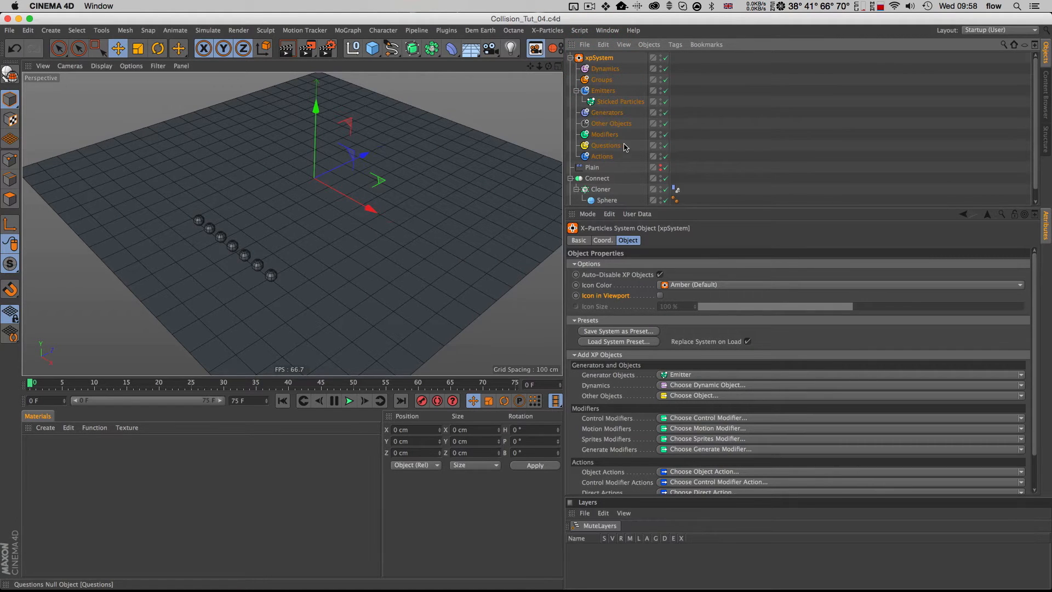
# Add an X-Particles Collider tag to the Plane and set its Bounce to 10 % and Friction to 42 %
pyautogui.click(607, 103)
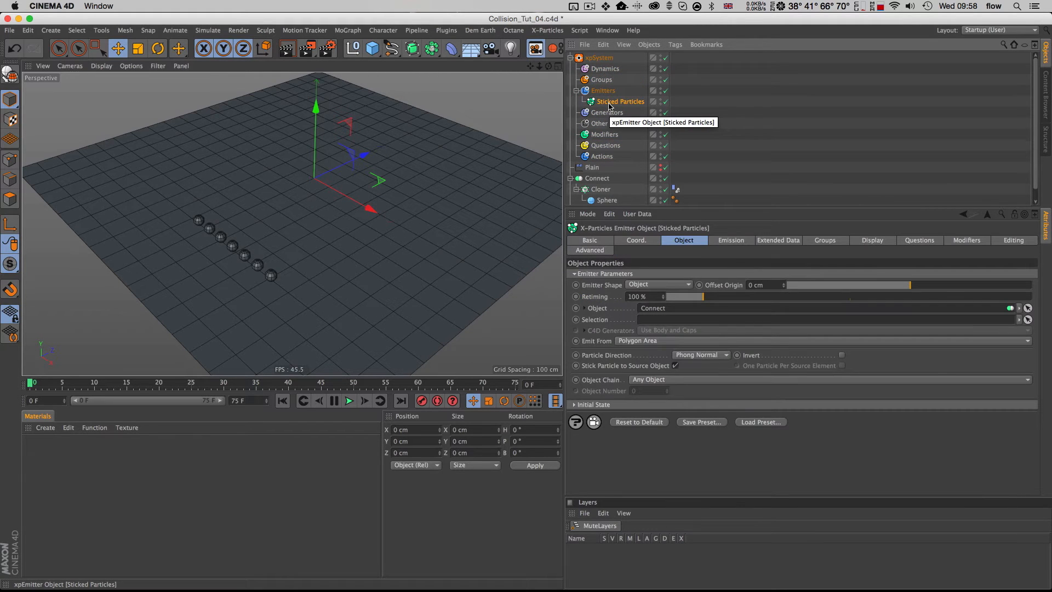
pyautogui.click(570, 178)
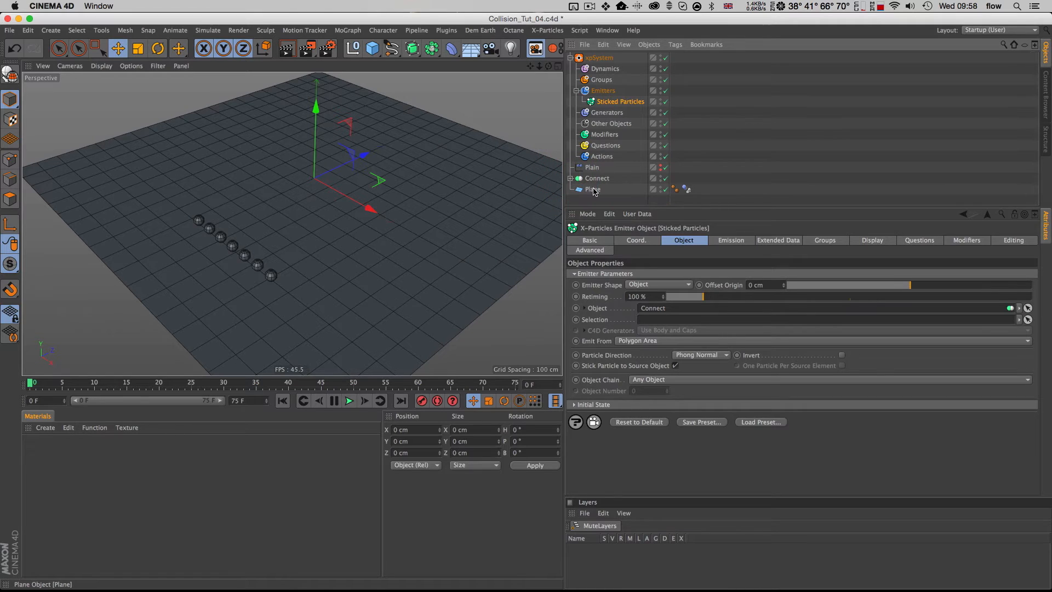
pyautogui.rightClick(597, 192)
pyautogui.moveTo(665, 272)
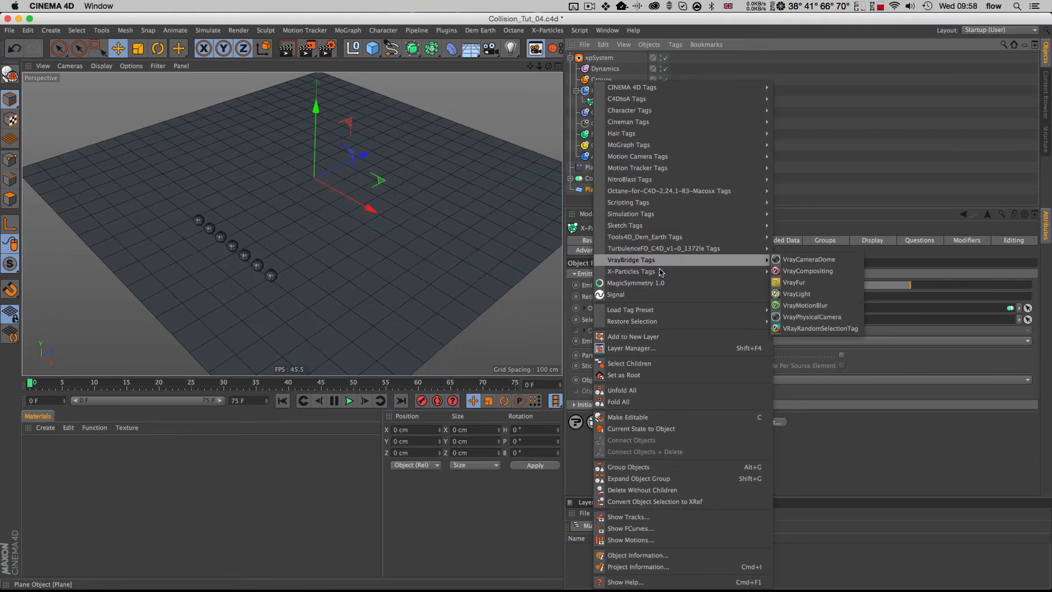
pyautogui.click(782, 282)
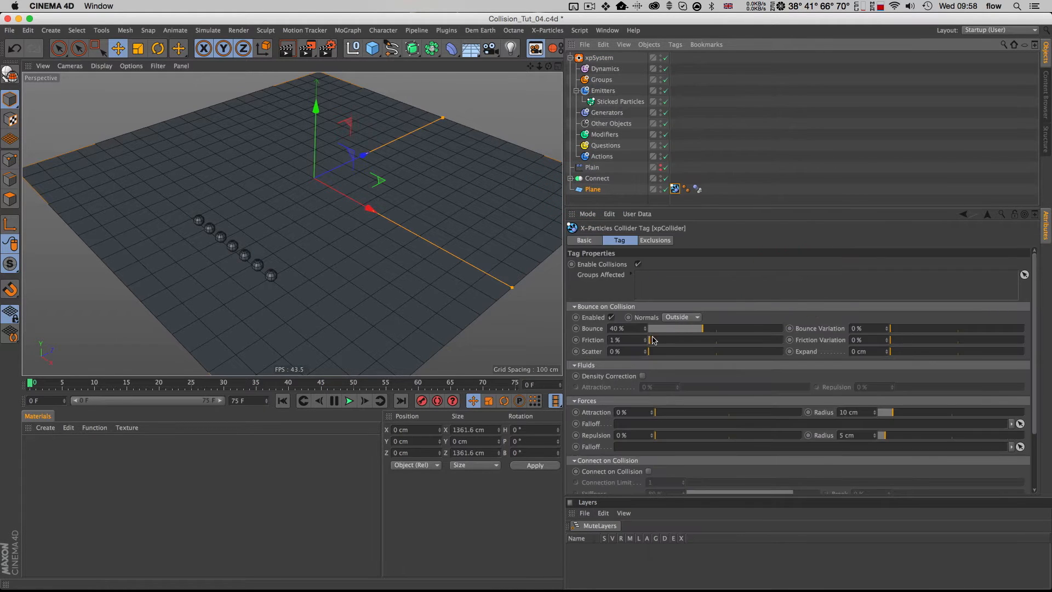
pyautogui.moveTo(661, 330); pyautogui.dragTo(607, 328)
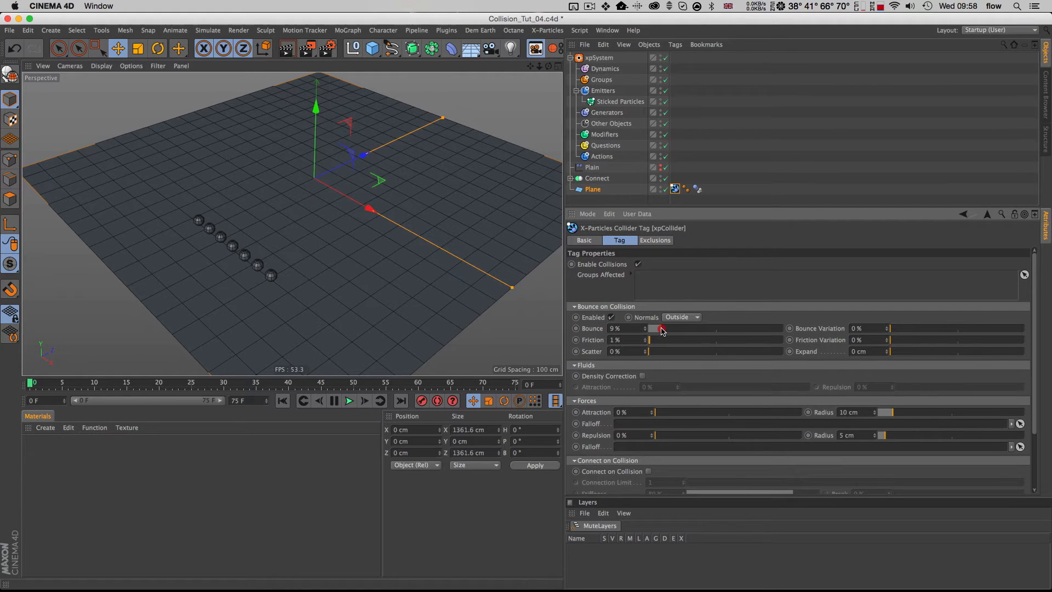
pyautogui.click(662, 341)
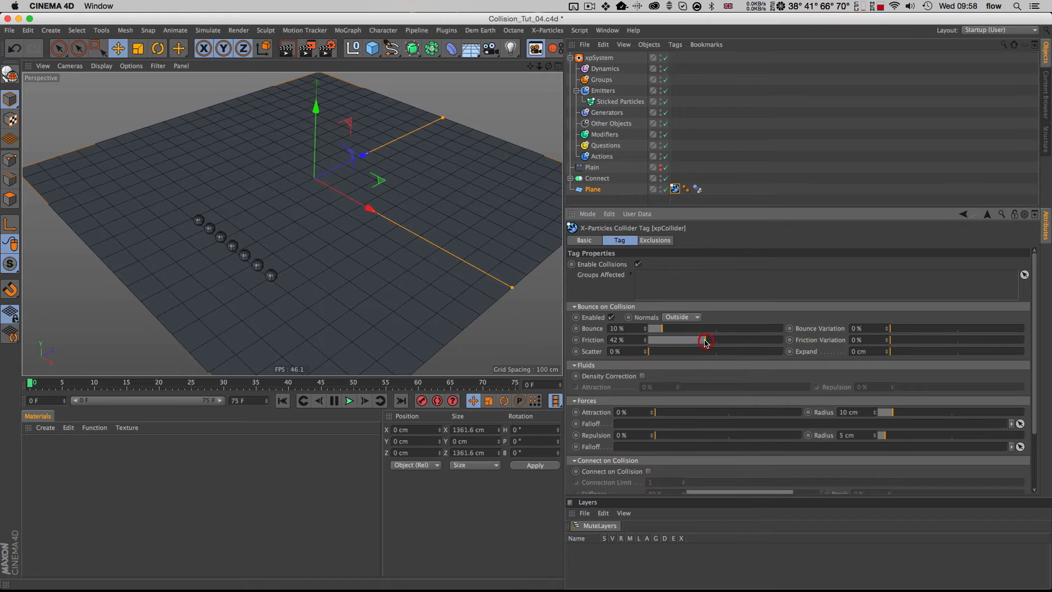
# Create a new action from the collider tag's Actions on Collision settings and place it inside the xpSystem's Actions group
pyautogui.scroll(-4, 588, 324)
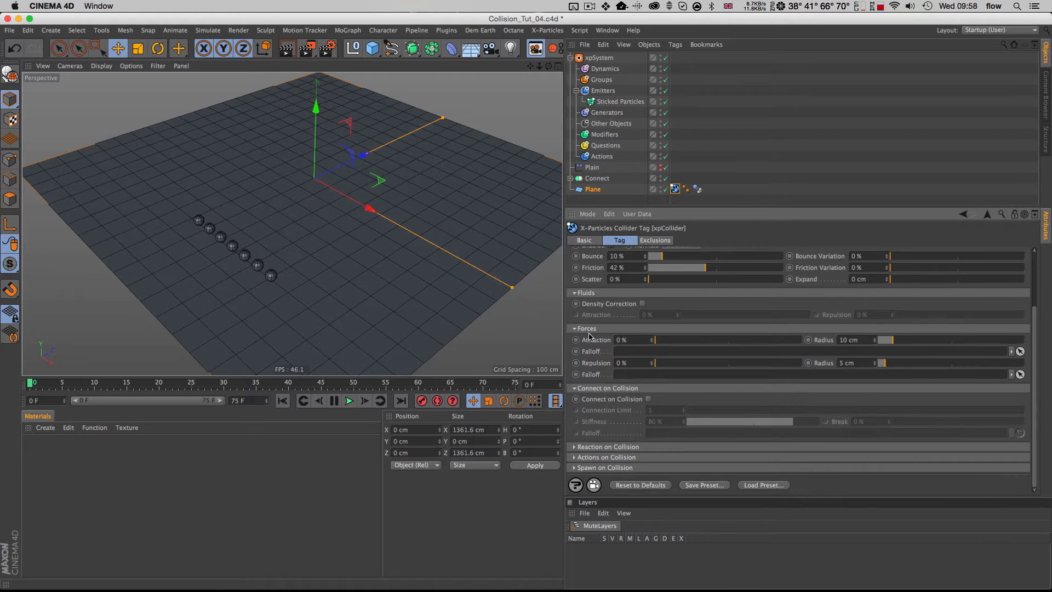
pyautogui.click(584, 457)
pyautogui.scroll(-3, 587, 432)
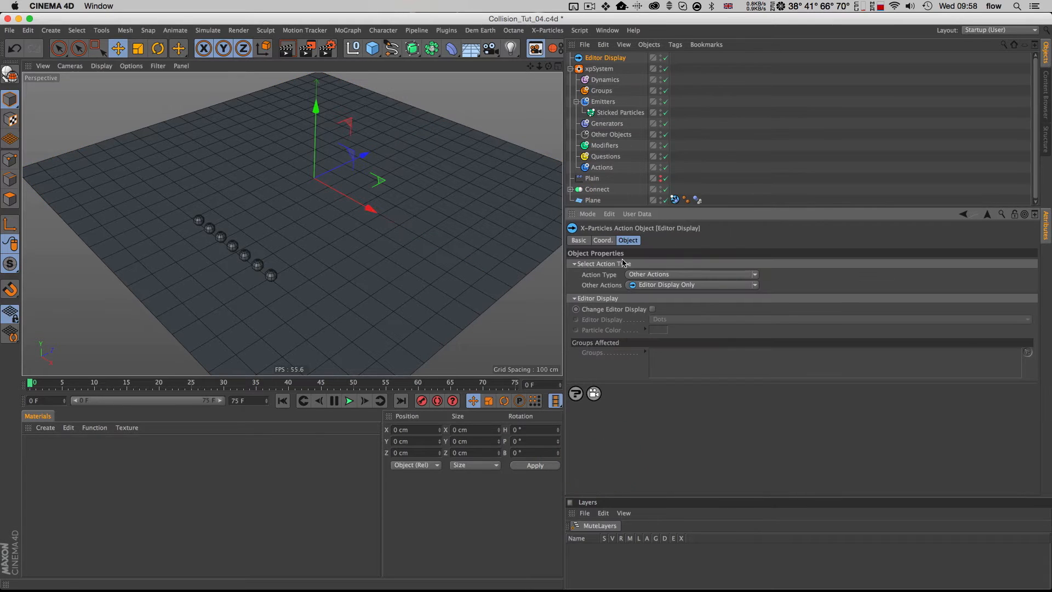
pyautogui.moveTo(602, 58); pyautogui.dragTo(603, 169)
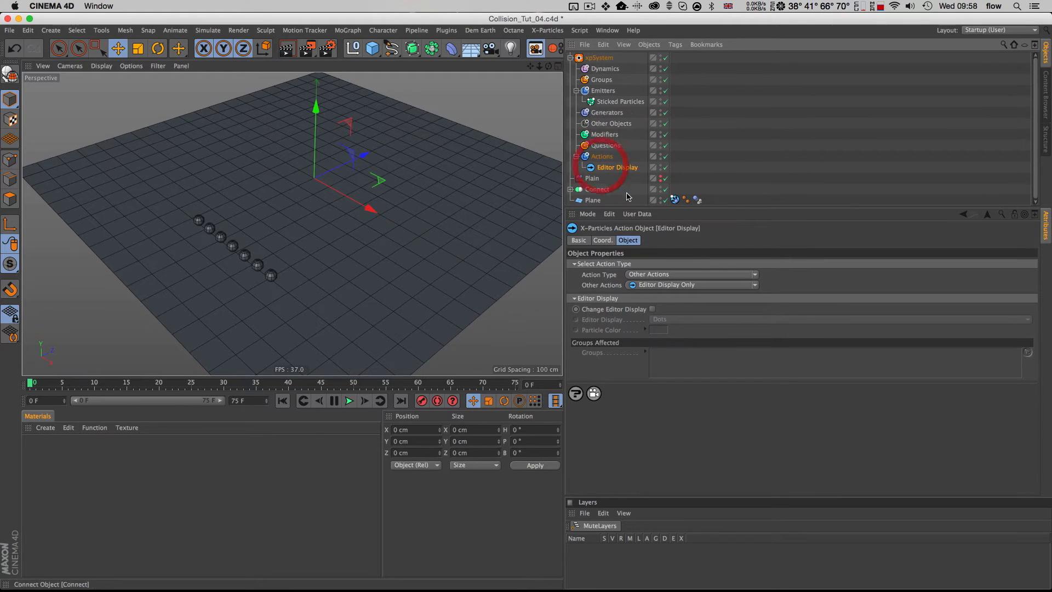
# Change the new action's type to Direct Actions with Control Spawning as the direct action
pyautogui.click(660, 285)
pyautogui.click(644, 276)
pyautogui.click(644, 275)
pyautogui.click(655, 307)
pyautogui.click(652, 285)
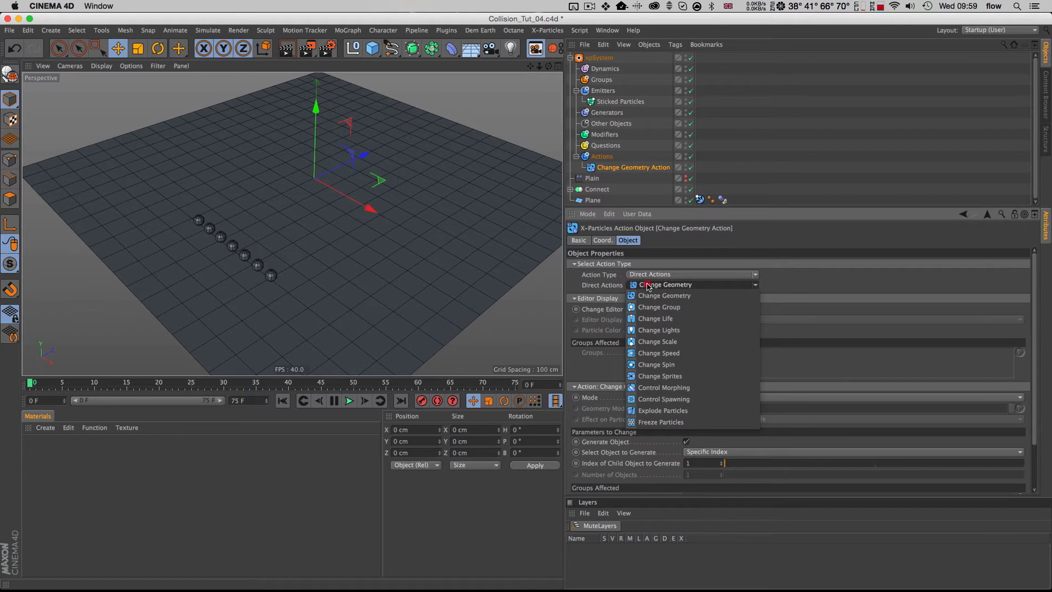
pyautogui.click(660, 399)
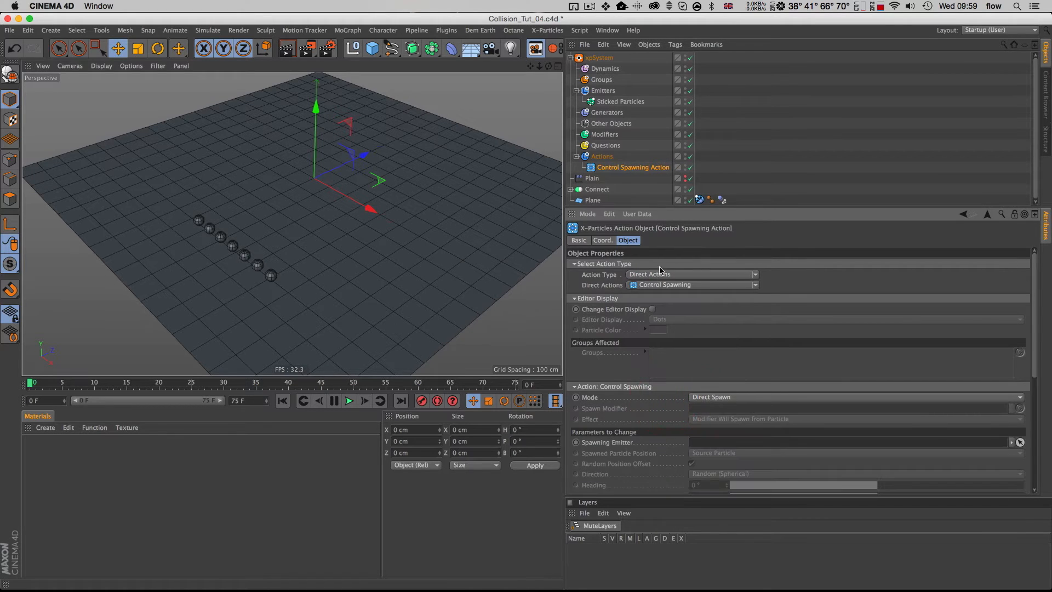
# Add a second emitter to the xpSystem and rename it Spawn
pyautogui.click(607, 104)
pyautogui.click(600, 58)
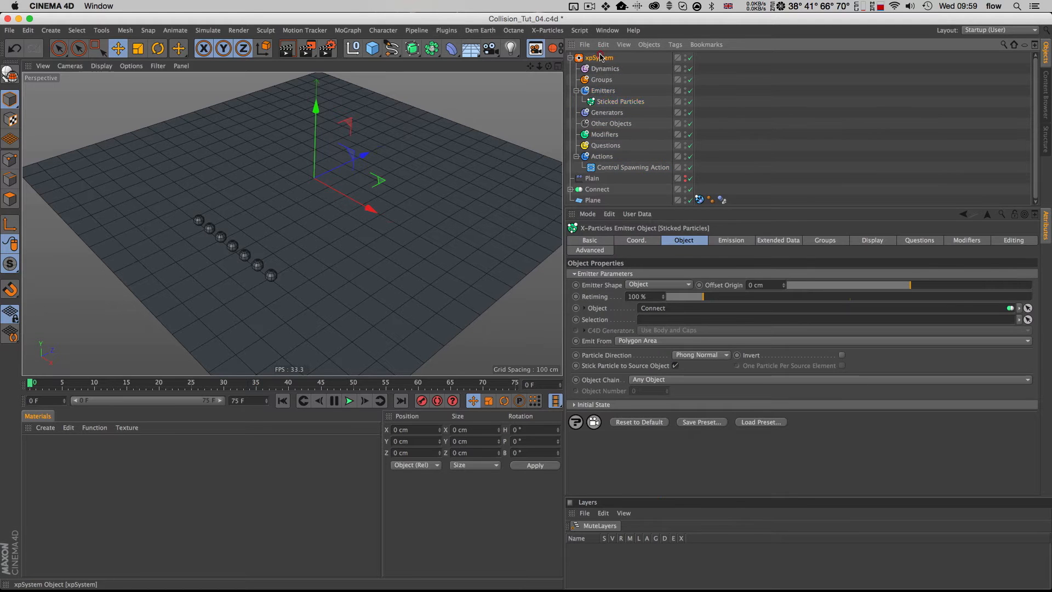
pyautogui.click(686, 375)
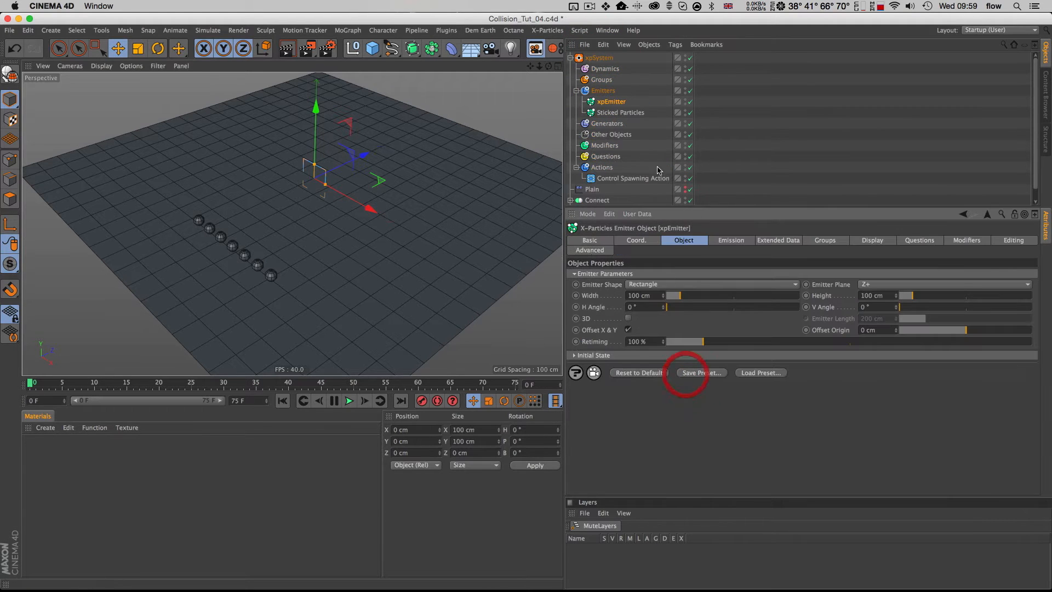
pyautogui.doubleClick(612, 101)
pyautogui.write('Spawn')
pyautogui.press('Return')
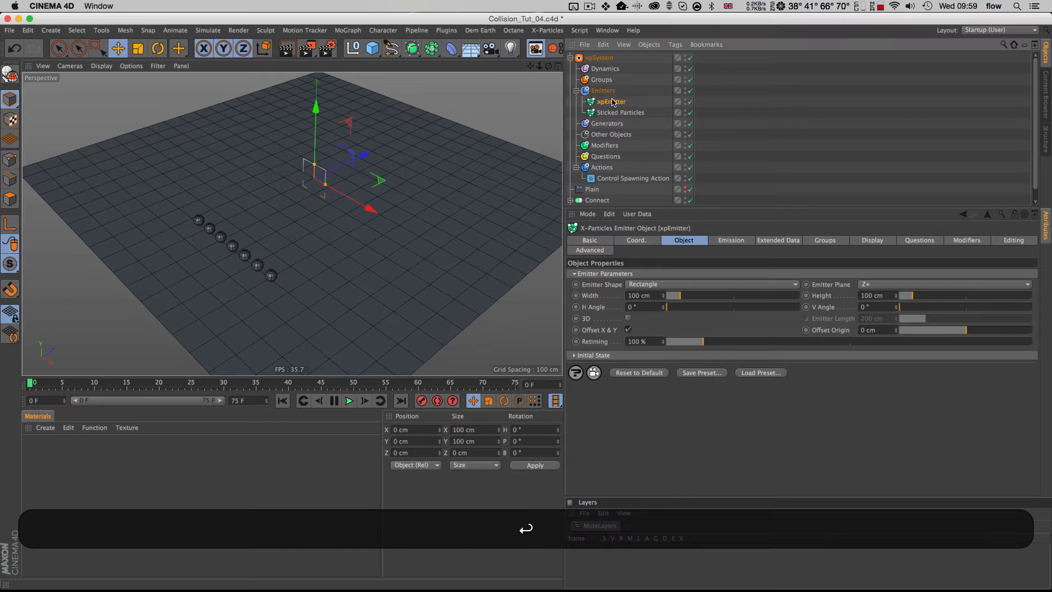
# Assign the Spawn emitter as the Spawning Emitter of the Control Spawning action, keeping the mode at Direct Spawn
pyautogui.scroll(-1, 628, 167)
pyautogui.click(628, 166)
pyautogui.moveTo(606, 90); pyautogui.dragTo(665, 298)
pyautogui.moveTo(734, 408); pyautogui.dragTo(724, 399)
pyautogui.click(723, 399)
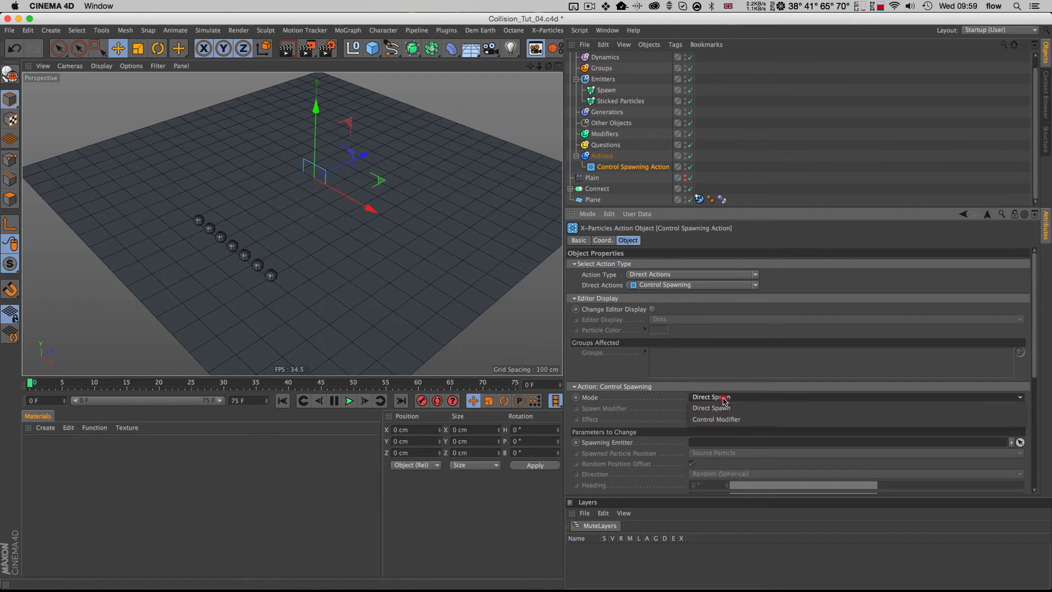
pyautogui.click(638, 382)
pyautogui.moveTo(606, 90); pyautogui.dragTo(712, 442)
# Set the spawning action's Number of Particles to Spawn to 2 and Spawned Particle Speed to Inherit
pyautogui.scroll(-6, 661, 374)
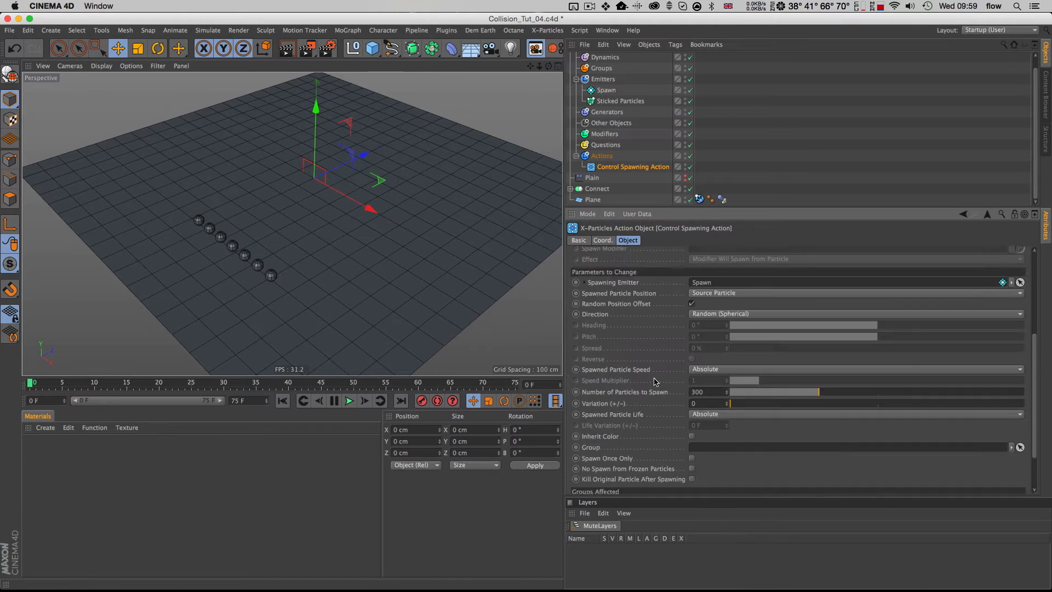
pyautogui.write('2')
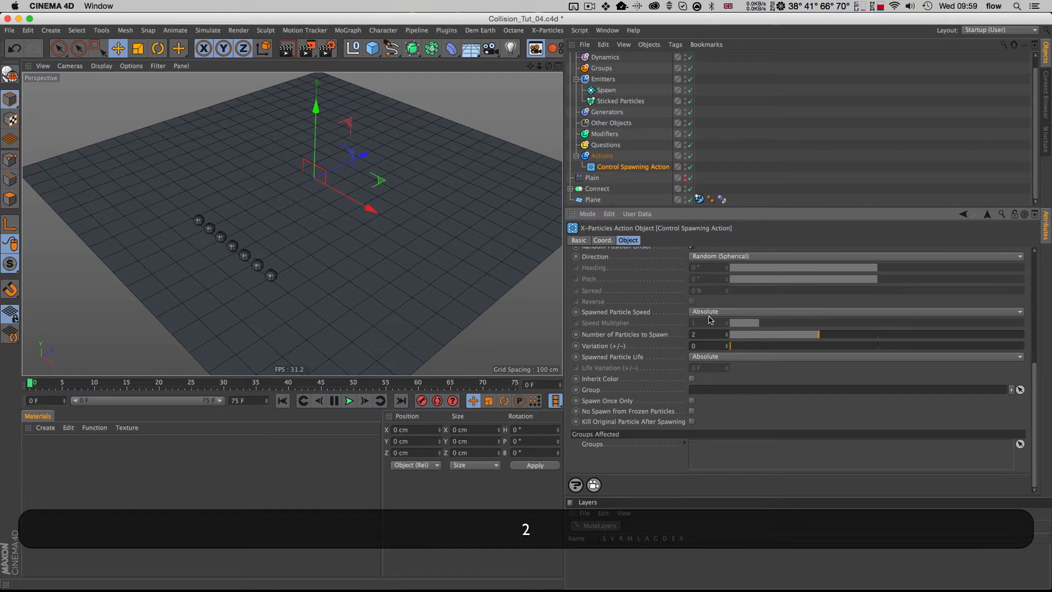
pyautogui.click(713, 312)
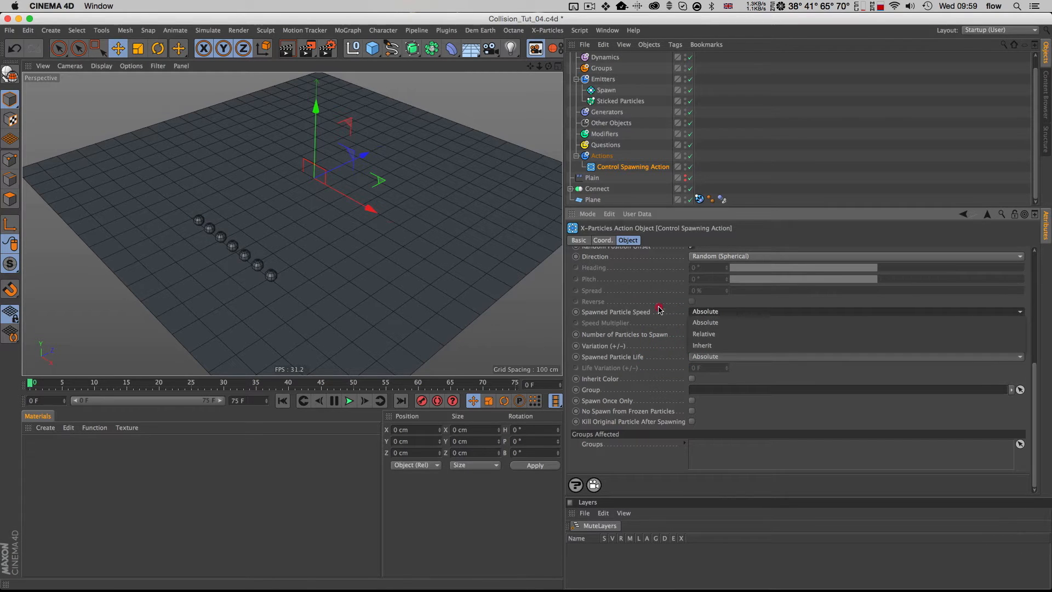
pyautogui.click(693, 345)
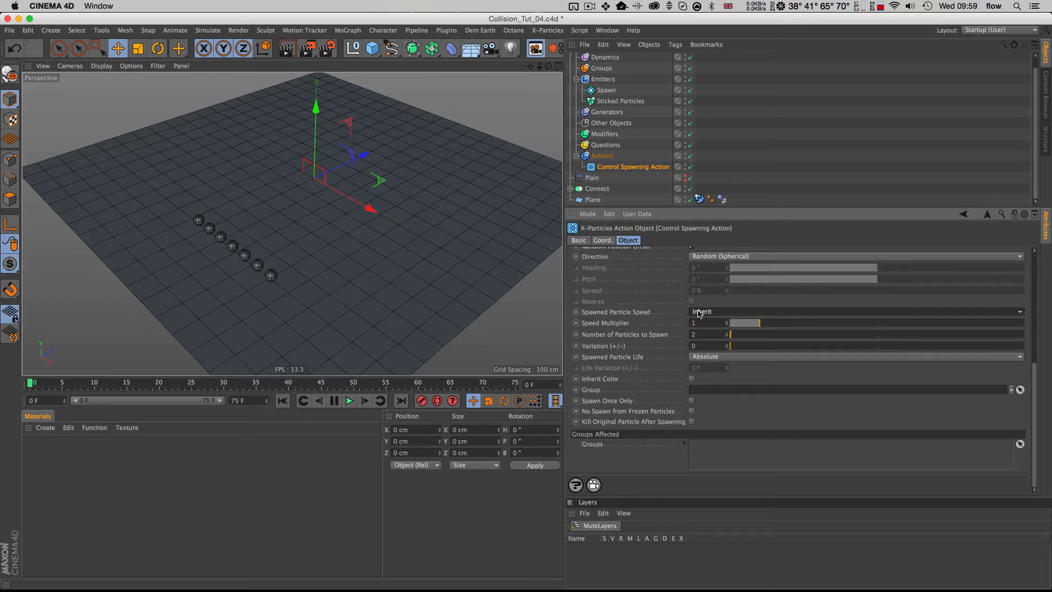
pyautogui.click(719, 311)
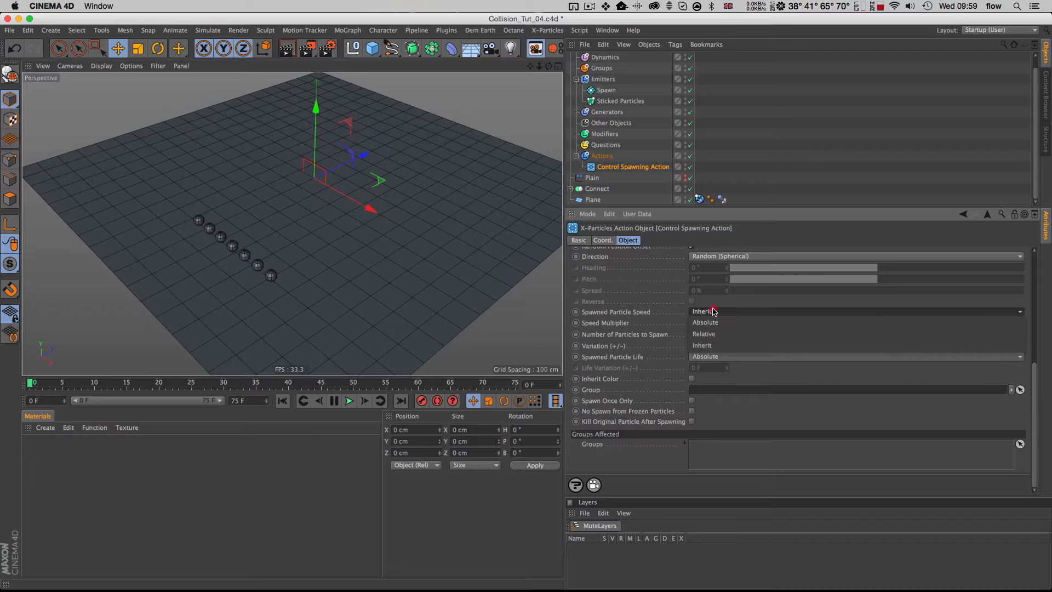
pyautogui.click(707, 349)
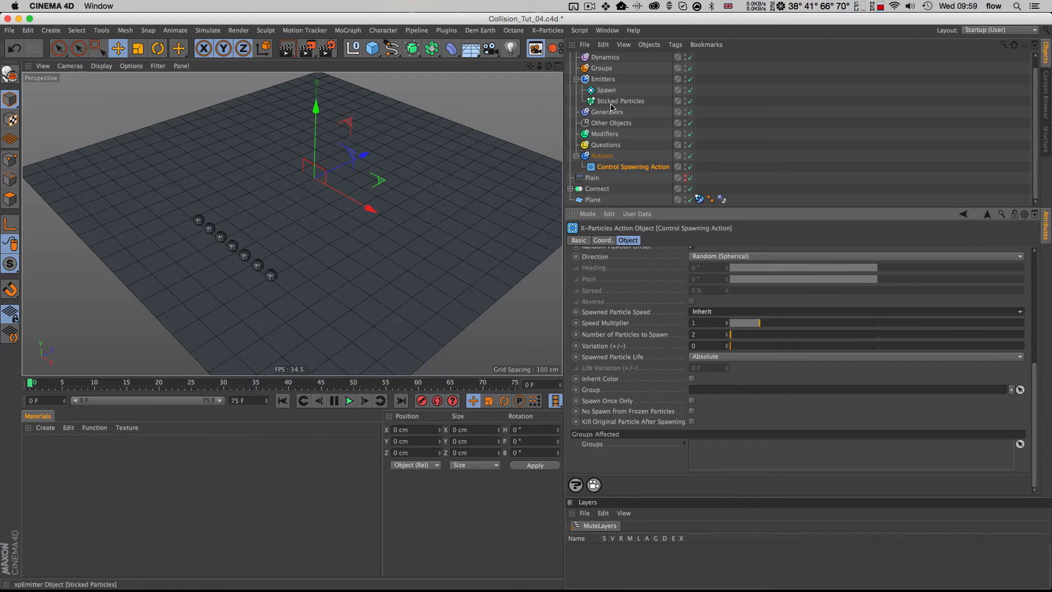
# Add a Gravity motion modifier to the xpSystem and set its Gravity Strength to 98.1 cm
pyautogui.scroll(1, 601, 74)
pyautogui.click(598, 58)
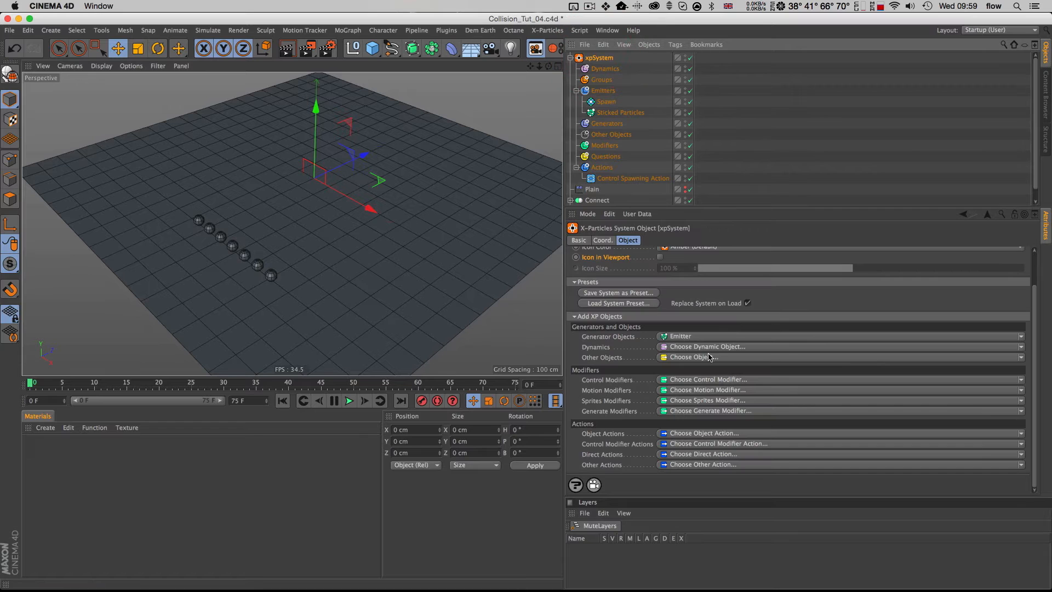
pyautogui.click(677, 391)
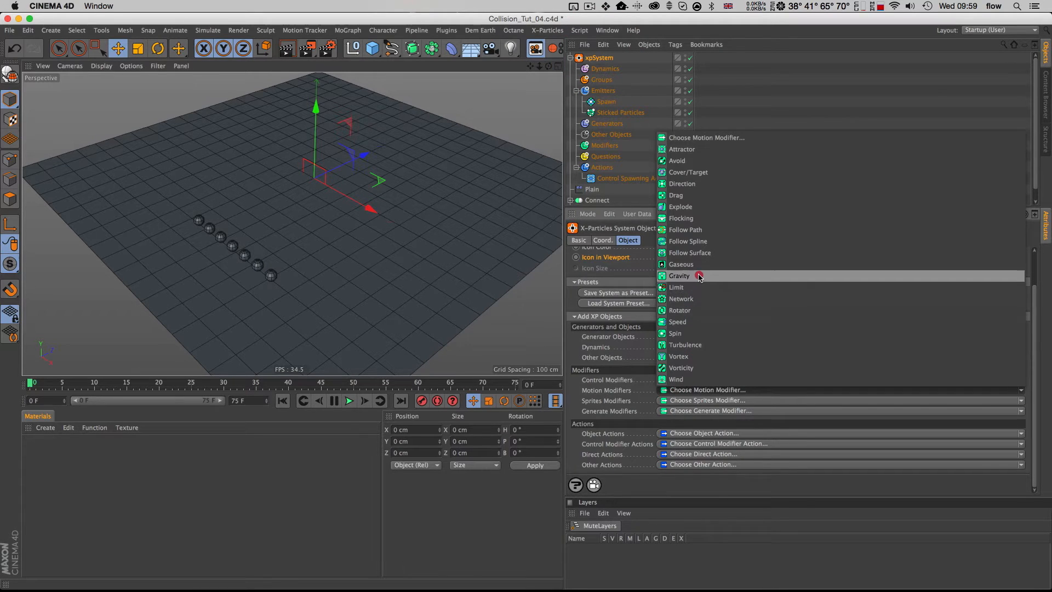
pyautogui.click(679, 276)
pyautogui.click(639, 297)
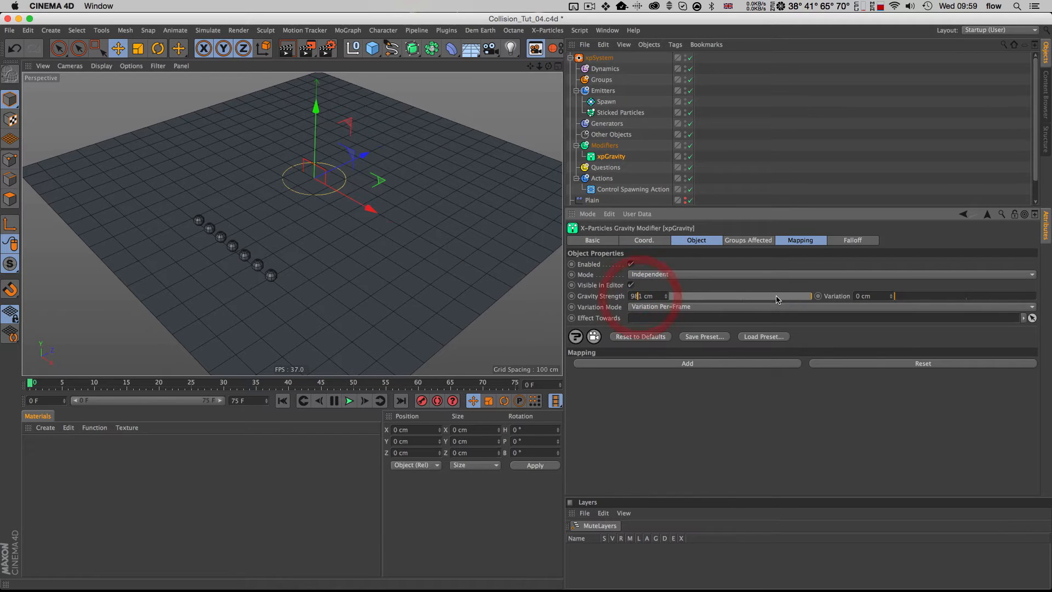
pyautogui.write('.')
pyautogui.press('Return')
# Play the animation and view it from different angles to check the particles spawned on the floor plane
pyautogui.click(349, 400)
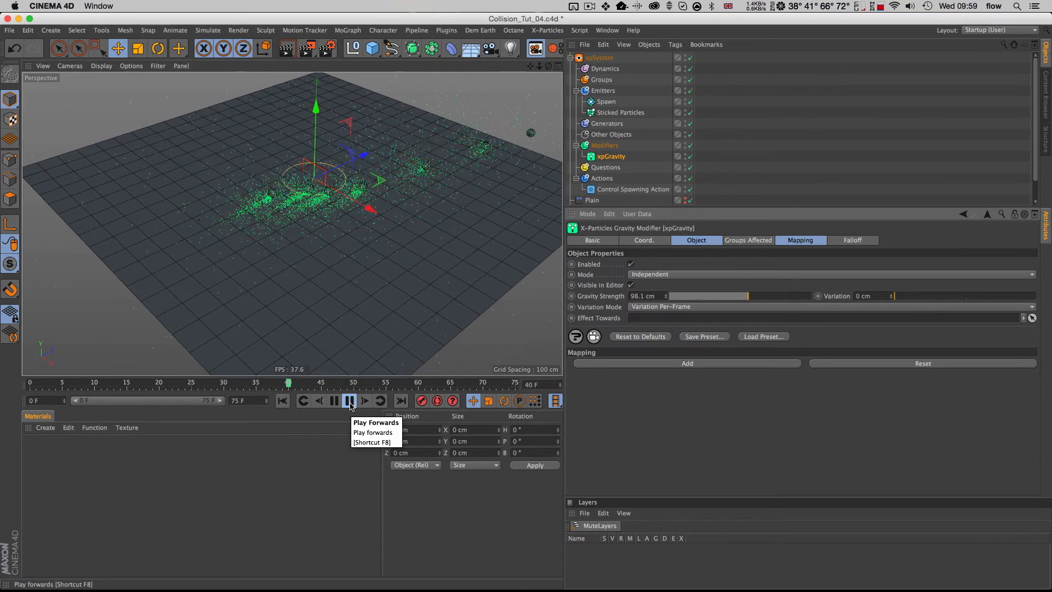
pyautogui.press('3')
pyautogui.moveTo(397, 218); pyautogui.dragTo(358, 200)
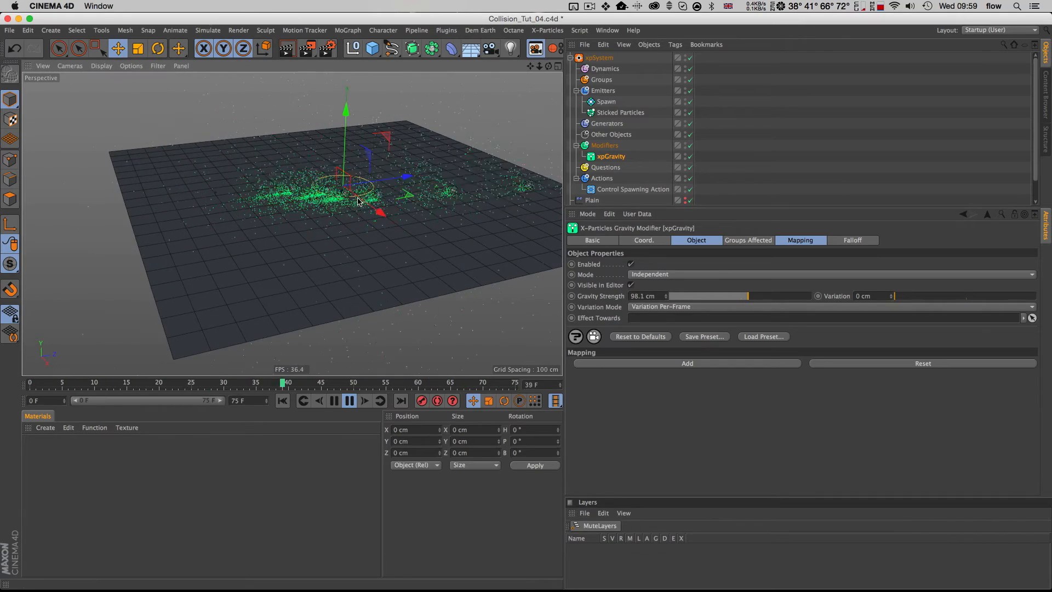
pyautogui.press('3')
pyautogui.moveTo(371, 237); pyautogui.dragTo(399, 213)
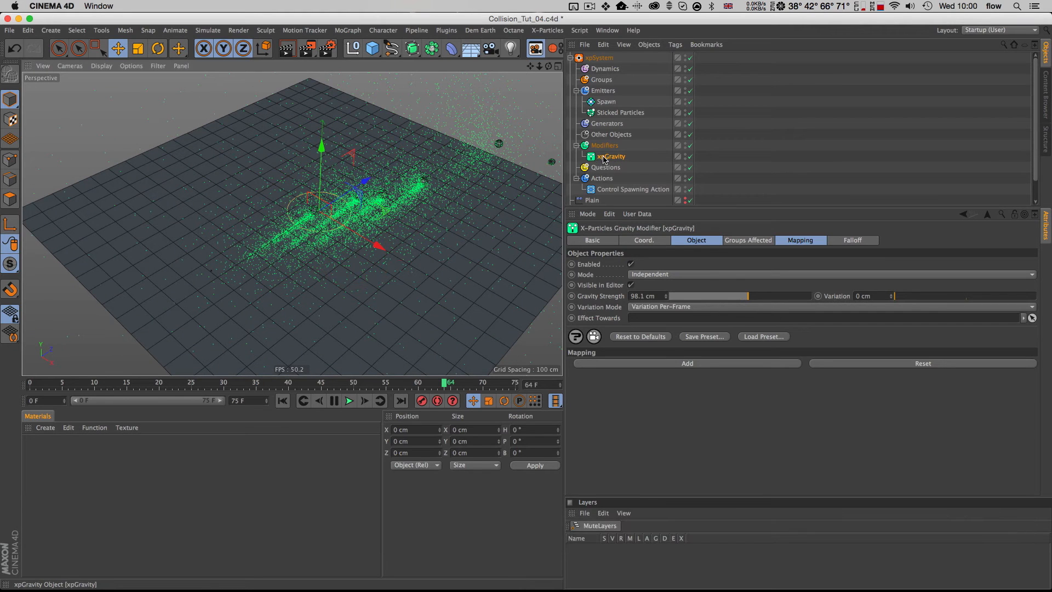
# Set the Spawn emitter's particle display color to orange with a hue of 34°
pyautogui.click(606, 102)
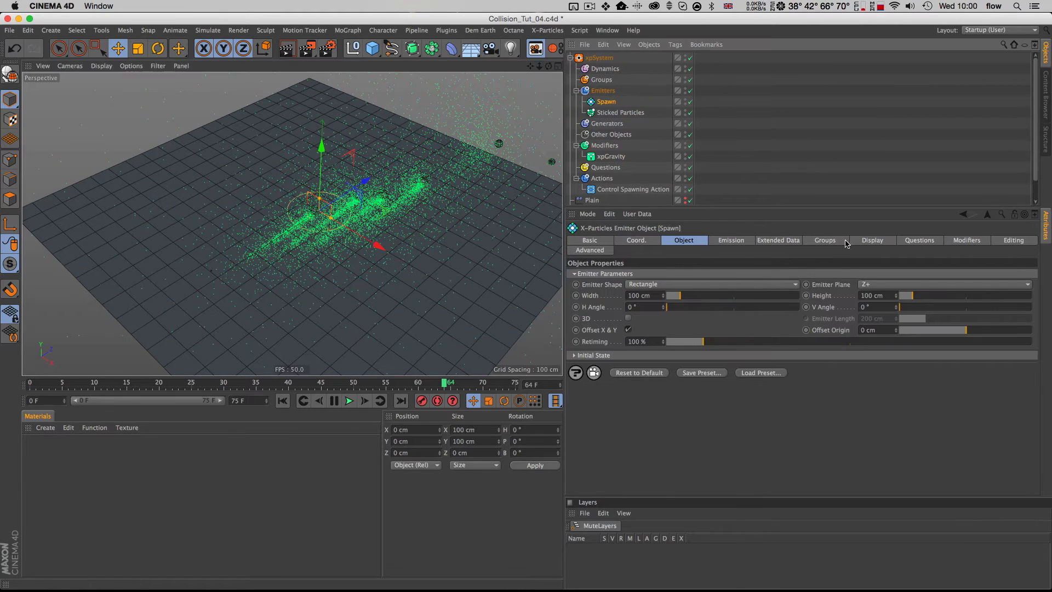
pyautogui.click(872, 240)
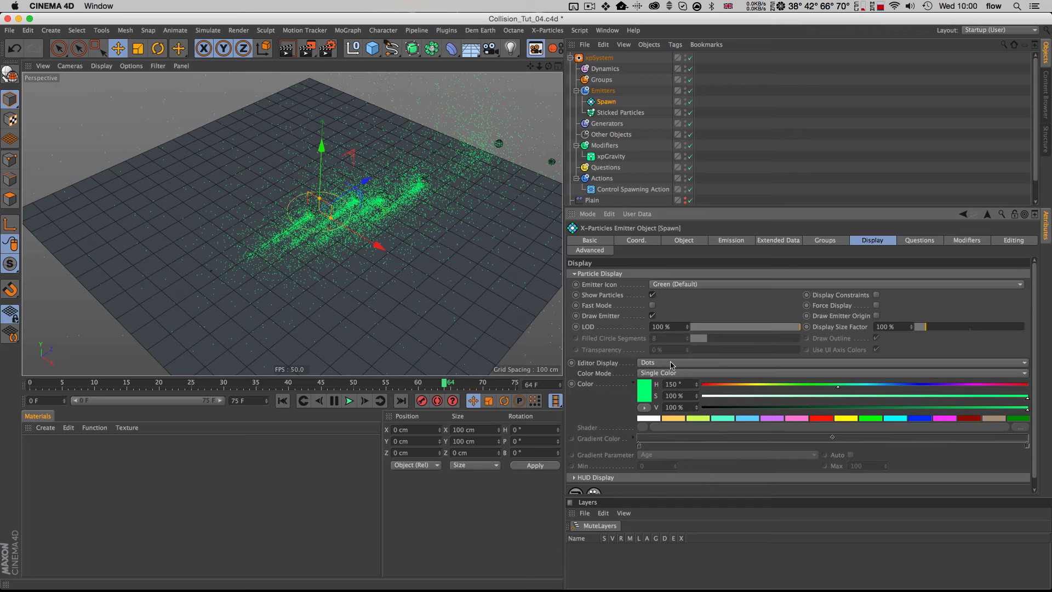
pyautogui.moveTo(733, 388); pyautogui.dragTo(712, 389)
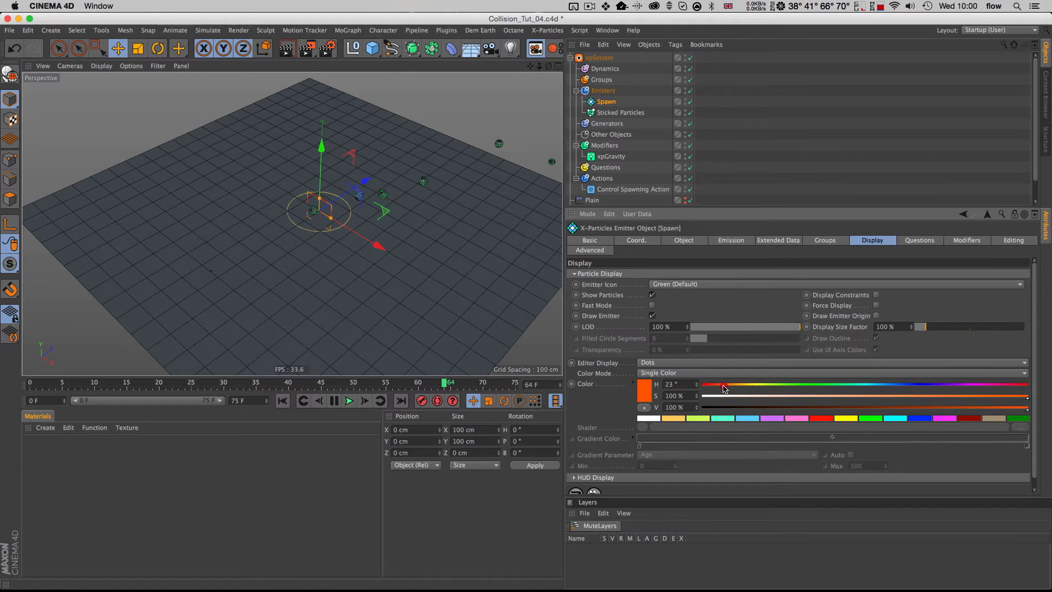
pyautogui.moveTo(724, 388); pyautogui.dragTo(873, 387)
pyautogui.moveTo(786, 386); pyautogui.dragTo(735, 386)
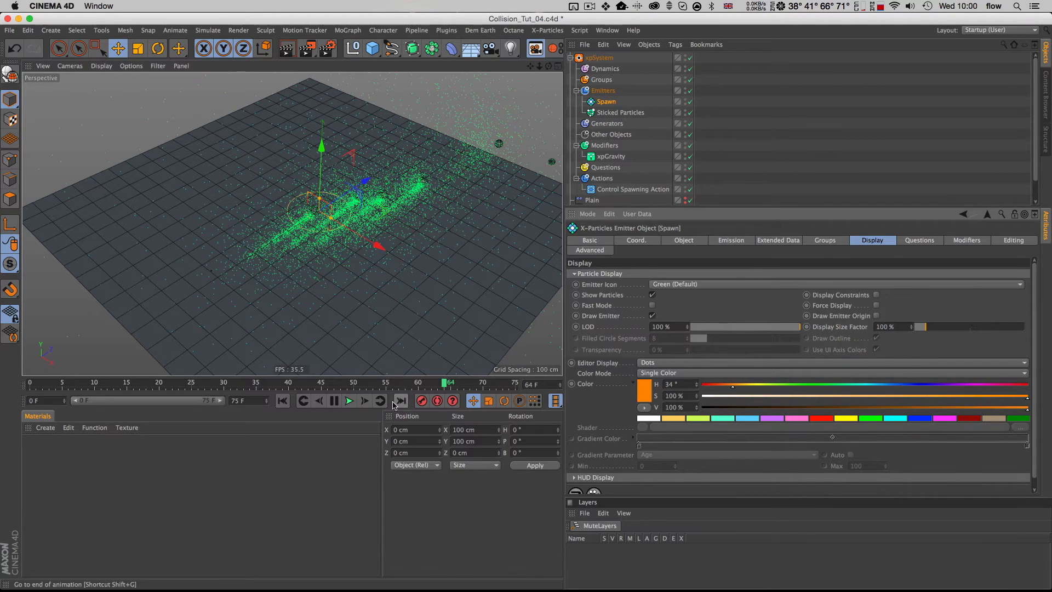
# Set the Spawn emitter's Editor Display to Circle while keeping the Single Color mode
pyautogui.click(669, 377)
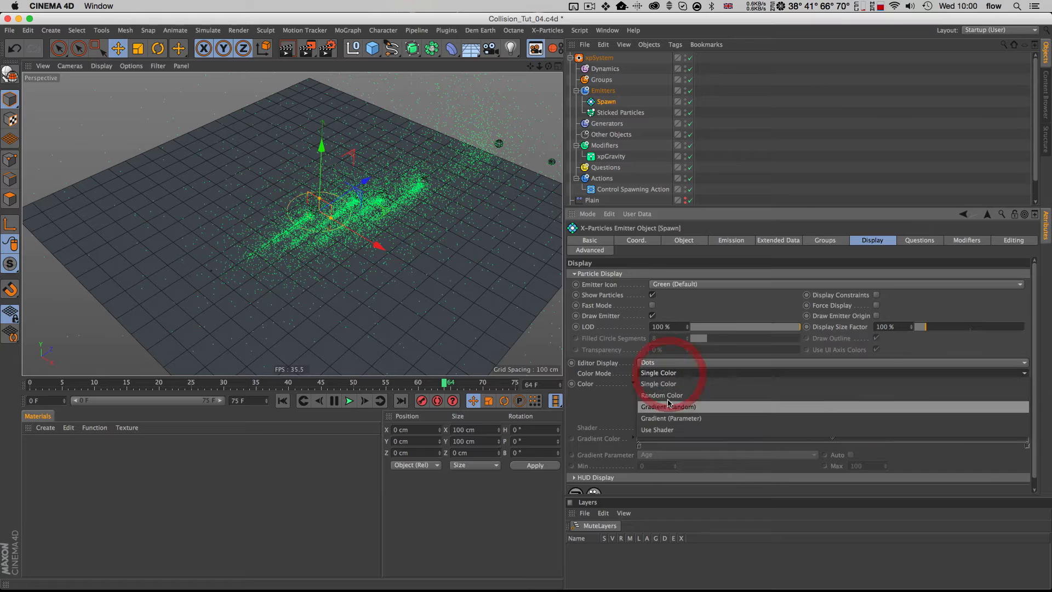
pyautogui.click(666, 363)
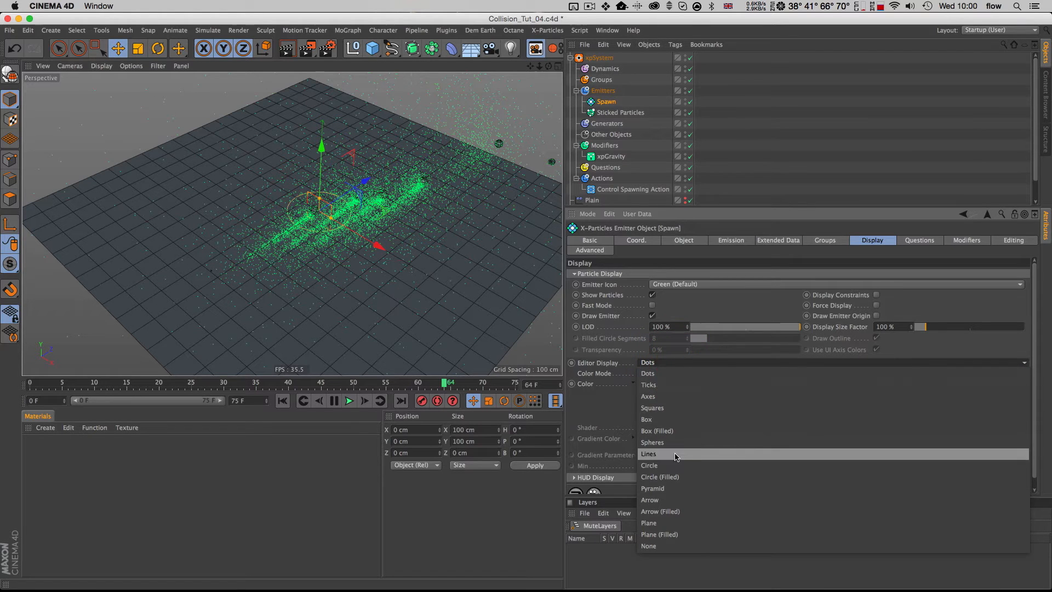
pyautogui.click(658, 454)
# Replay the animation from the first frame and inspect the orange spawned particles from a lower angle
pyautogui.hotkey('shift', 'f')
pyautogui.click(348, 402)
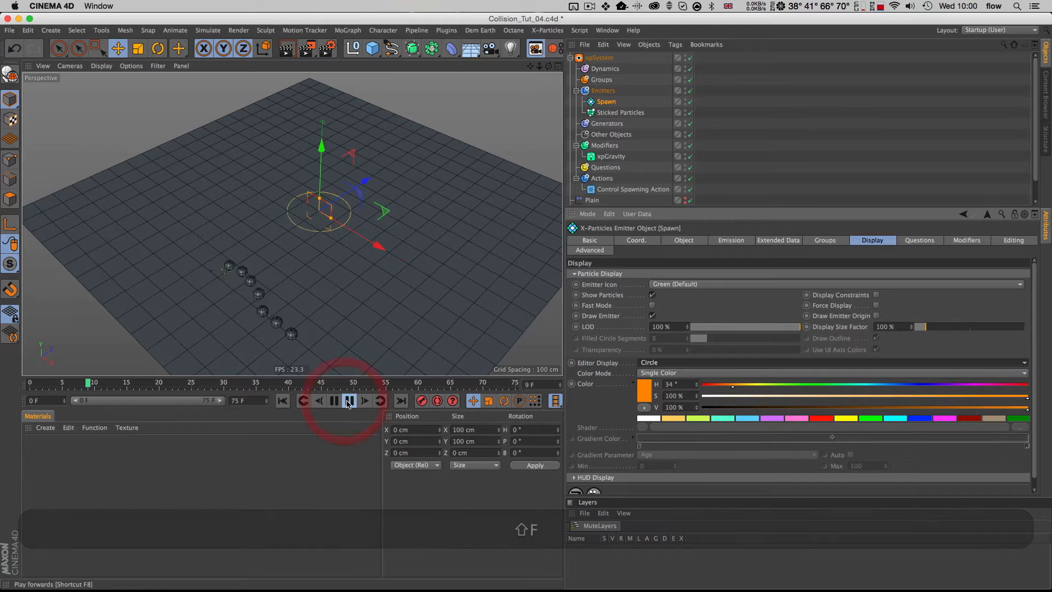
pyautogui.keyDown('alt'); pyautogui.moveTo(352, 217); pyautogui.dragTo(398, 229); pyautogui.keyUp('alt')
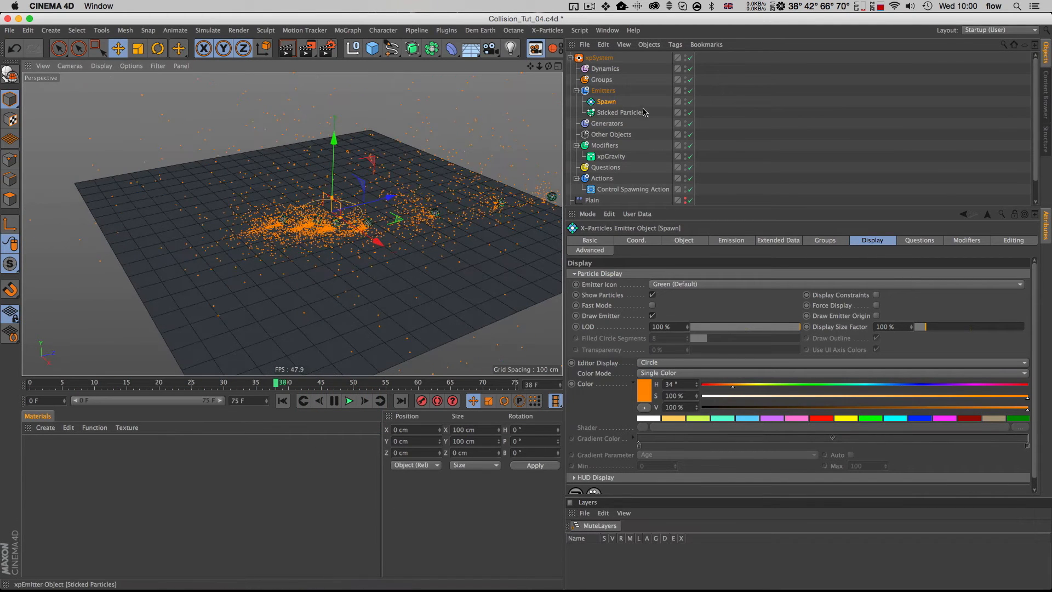
# Set the Sticked Particles emitter's Editor Display to Circle and rewind the animation
pyautogui.click(611, 112)
pyautogui.click(711, 362)
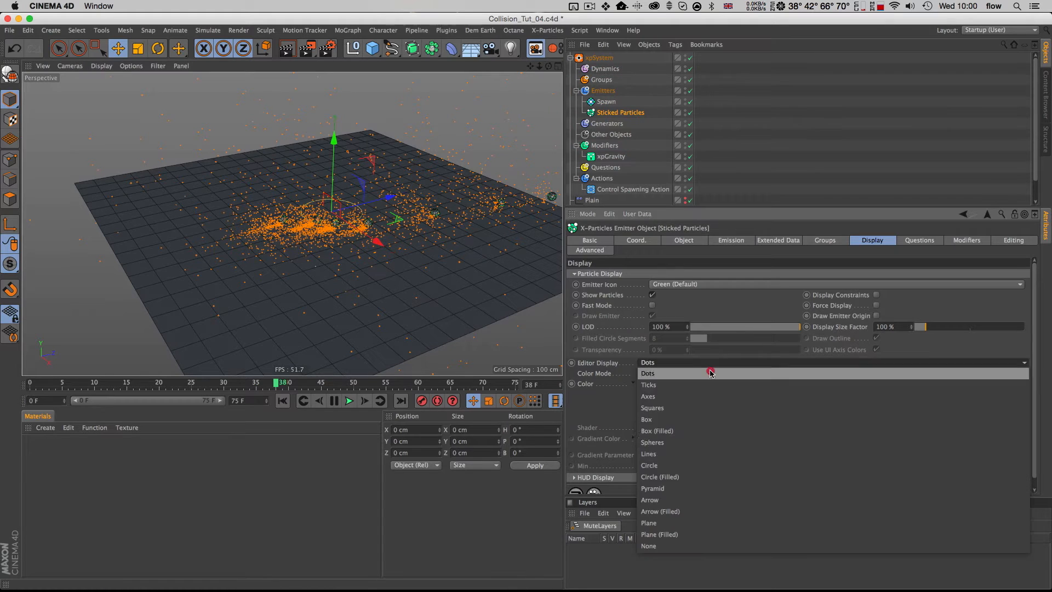
pyautogui.click(712, 463)
pyautogui.hotkey('shift', 'f')
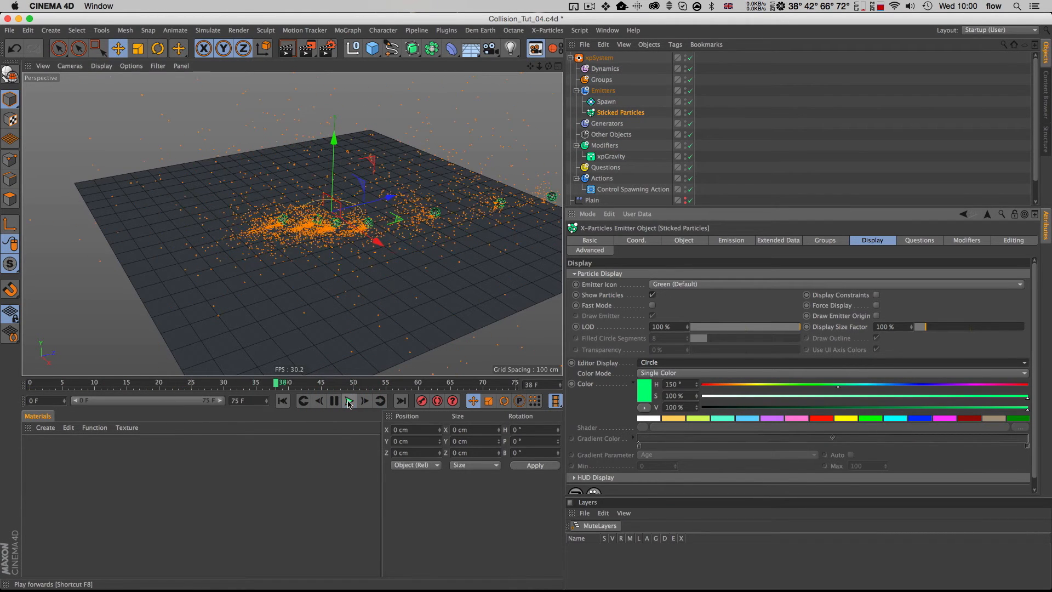
# Set the Control Spawning Action's Speed Multiplier to 0.2 and replay the animation from the start
pyautogui.click(575, 90)
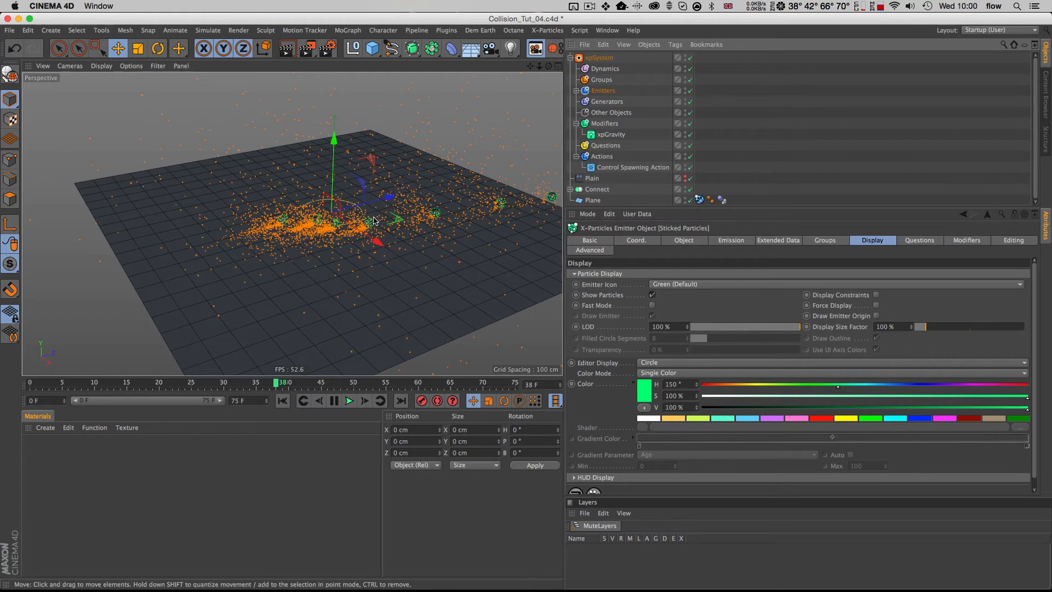
pyautogui.click(621, 167)
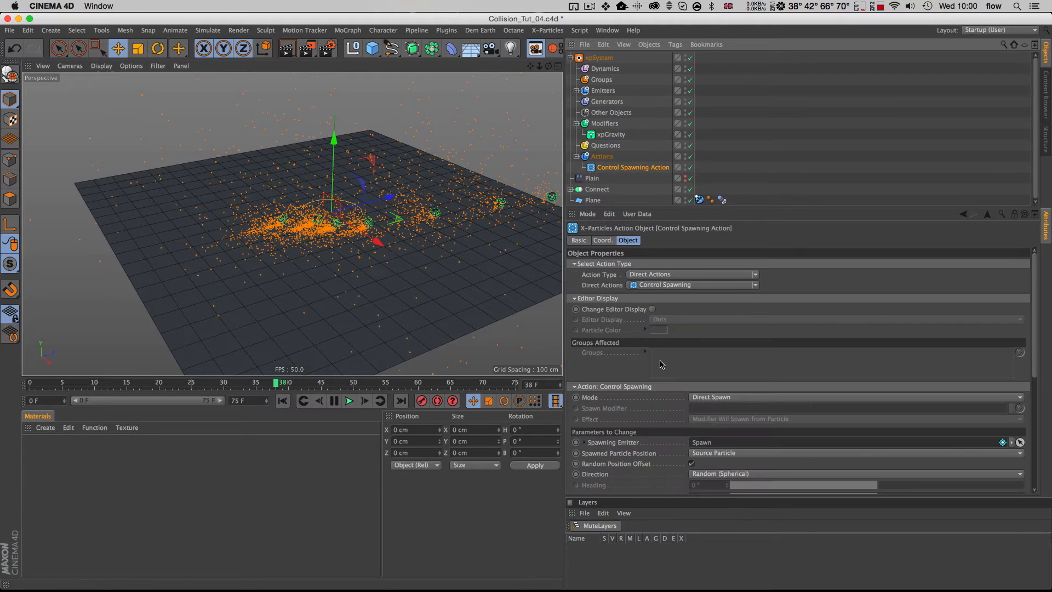
pyautogui.scroll(-4, 633, 422)
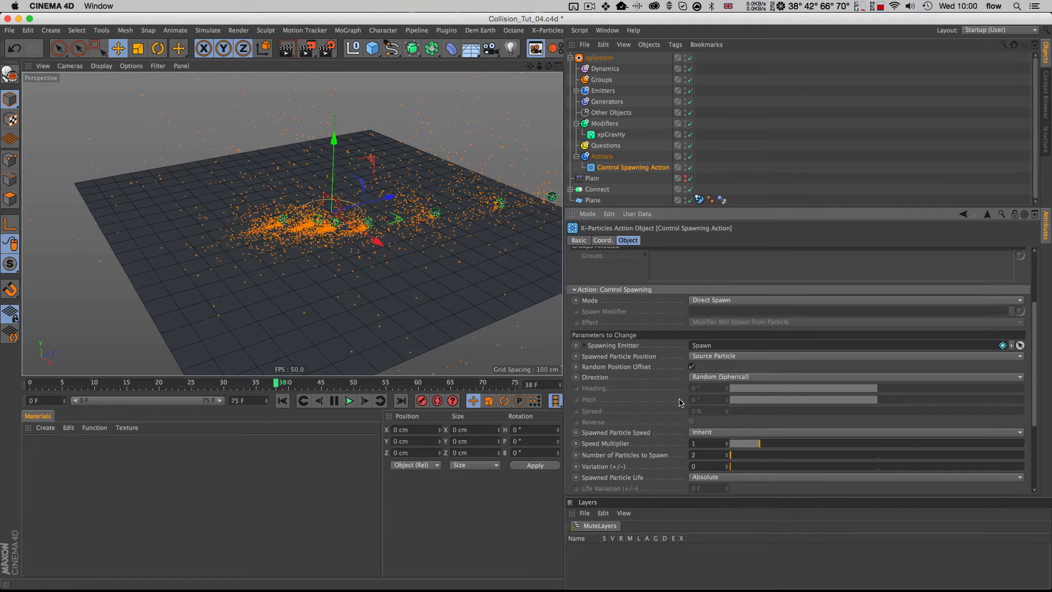
pyautogui.scroll(-2, 680, 403)
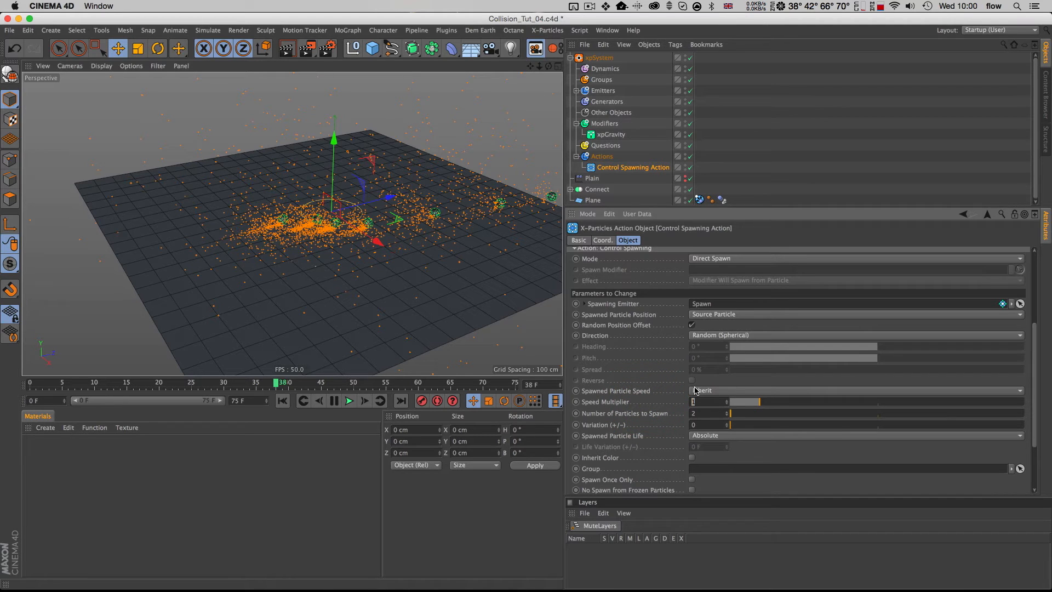
pyautogui.press('BackSpace')
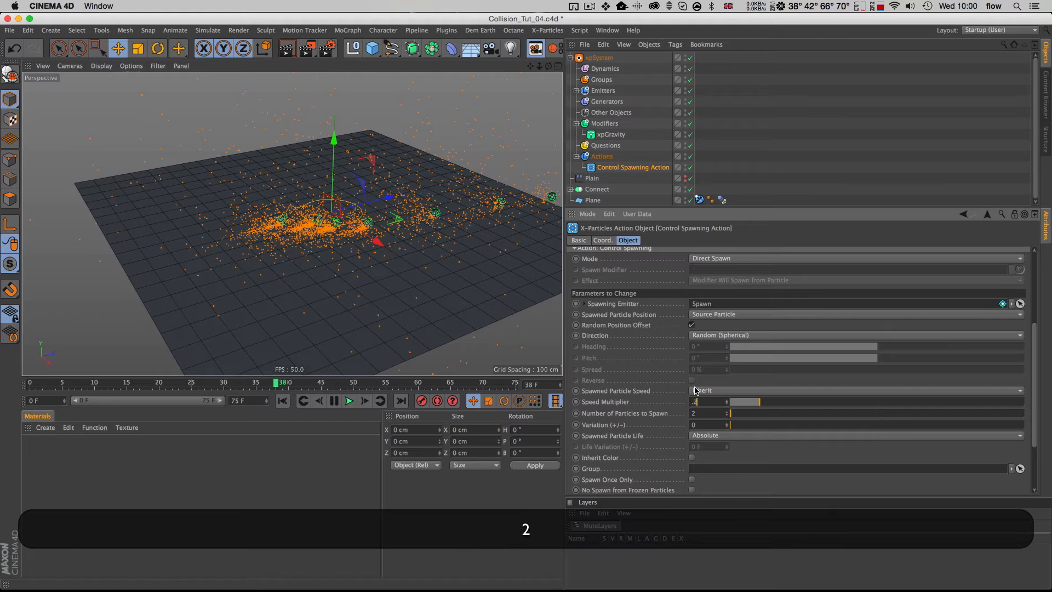
pyautogui.hotkey('shift', 'f')
pyautogui.click(349, 402)
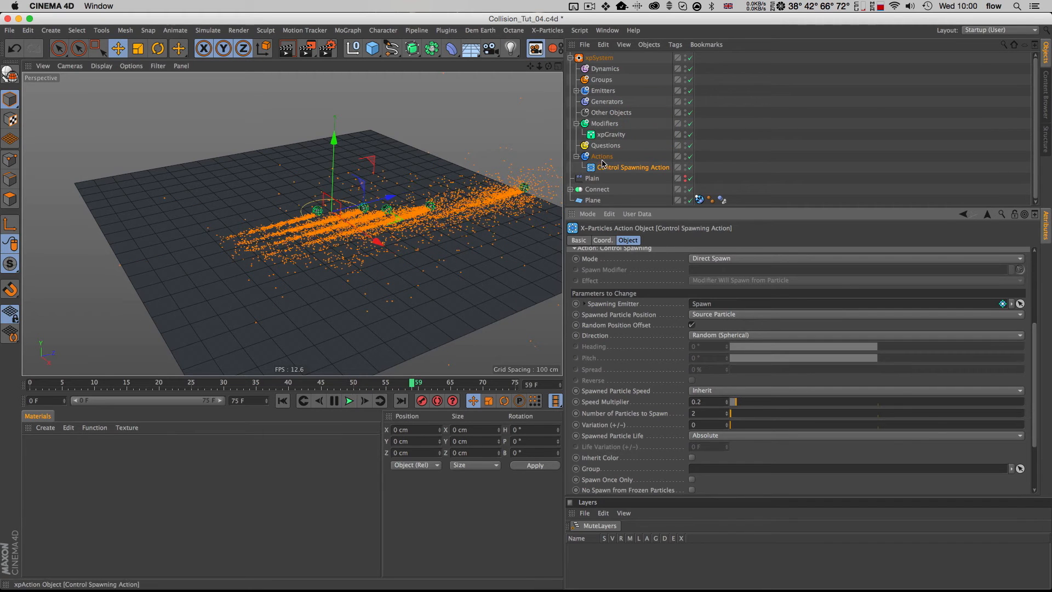
# Set the xpGravity modifier's Gravity Strength to 981 cm
pyautogui.click(610, 134)
pyautogui.click(699, 240)
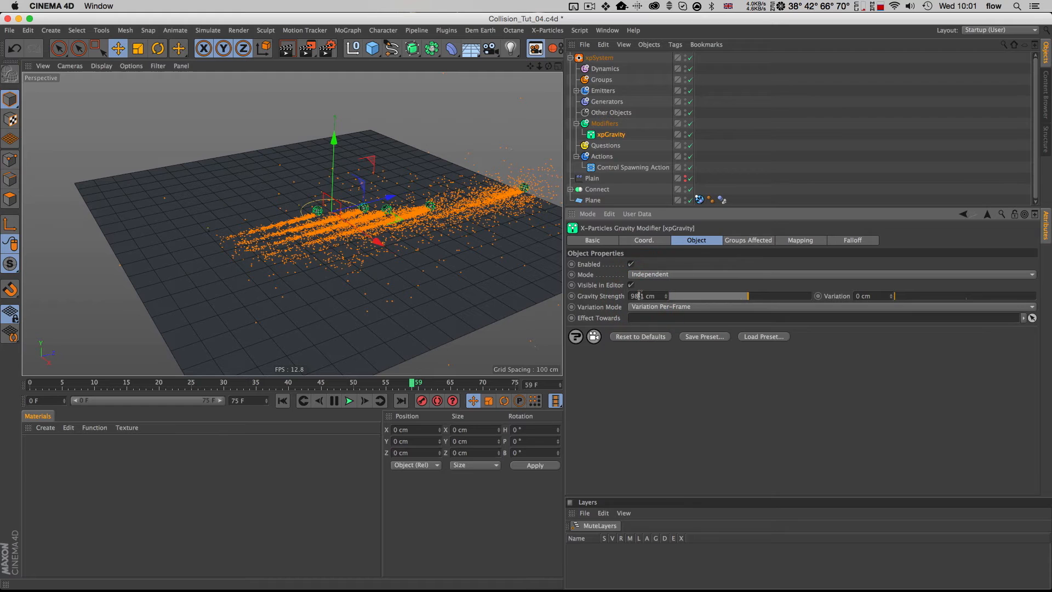
pyautogui.press('BackSpace')
pyautogui.write('1')
pyautogui.press('Return')
# Replay the animation from the first frame and inspect the falling spawned particles close up
pyautogui.hotkey('shift', 'f')
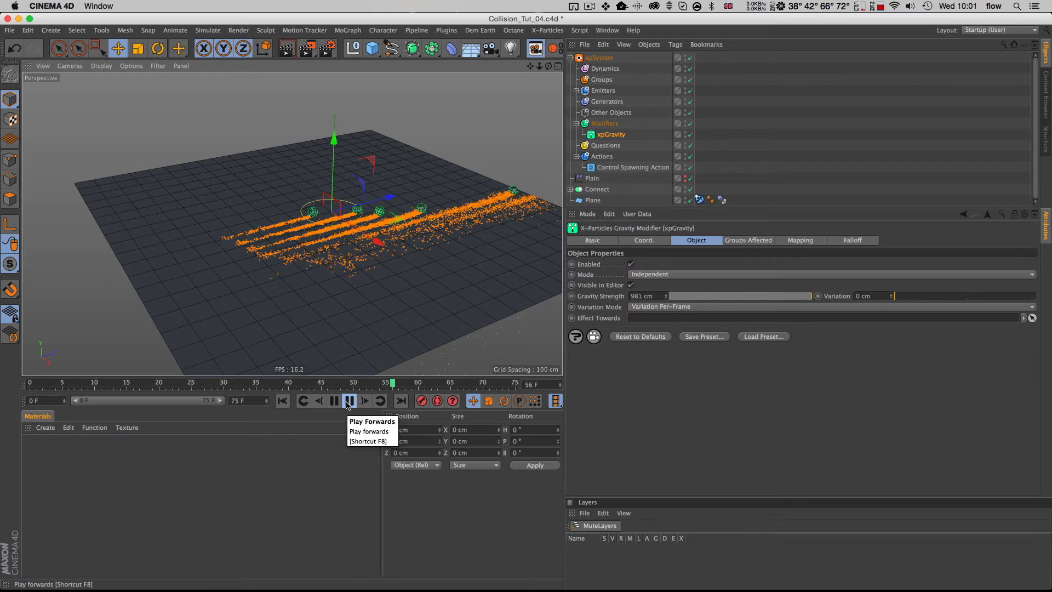
pyautogui.press('3')
pyautogui.moveTo(415, 275); pyautogui.dragTo(439, 284)
pyautogui.press('1')
pyautogui.moveTo(349, 254); pyautogui.dragTo(399, 244)
pyautogui.press('3')
pyautogui.press('2')
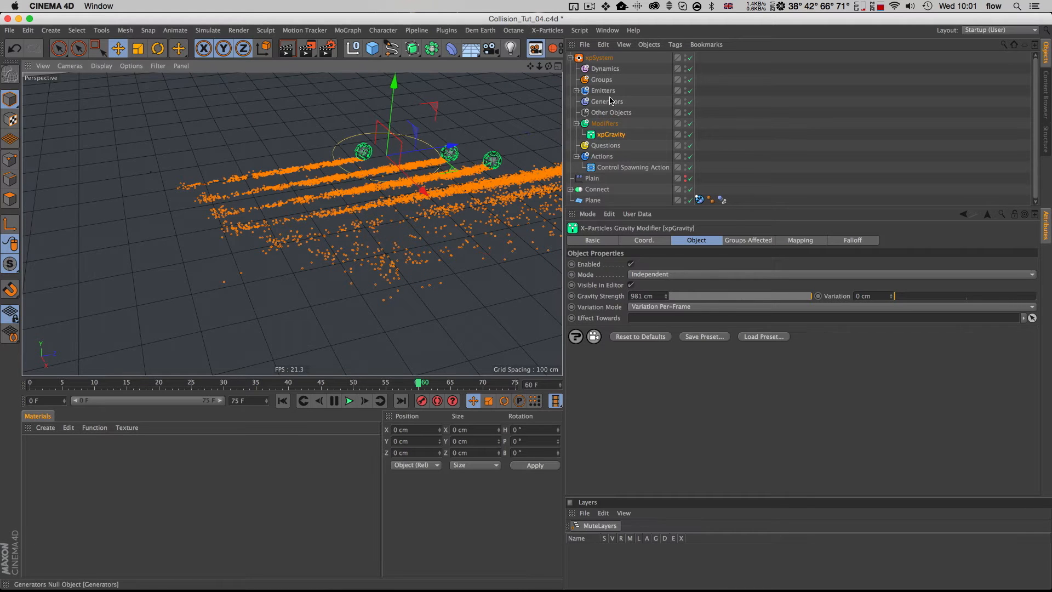
# Set the Spawn emitter's Editor Display to Lines
pyautogui.click(575, 90)
pyautogui.click(606, 101)
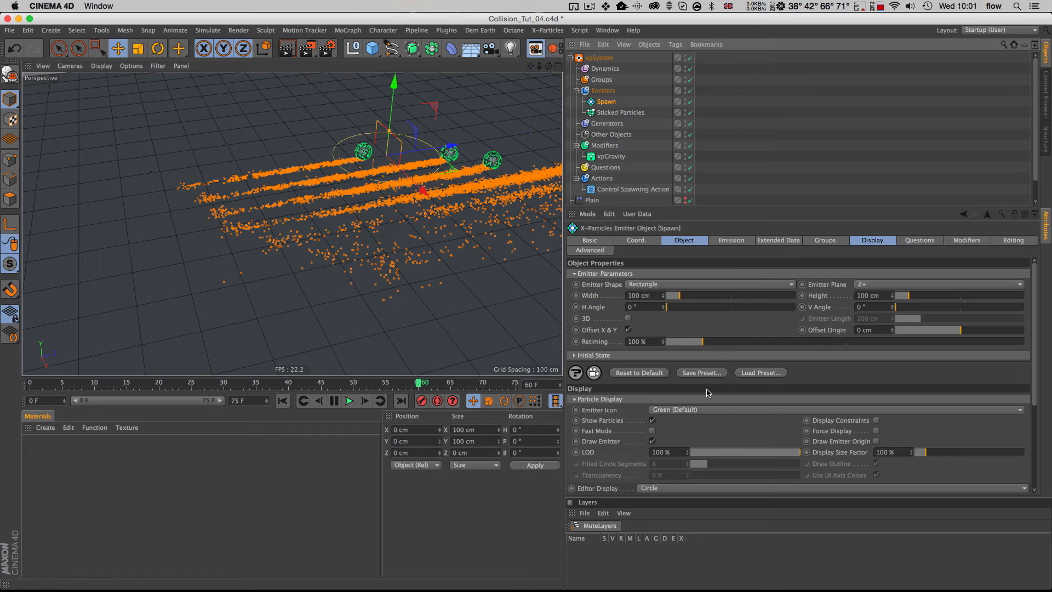
pyautogui.click(866, 239)
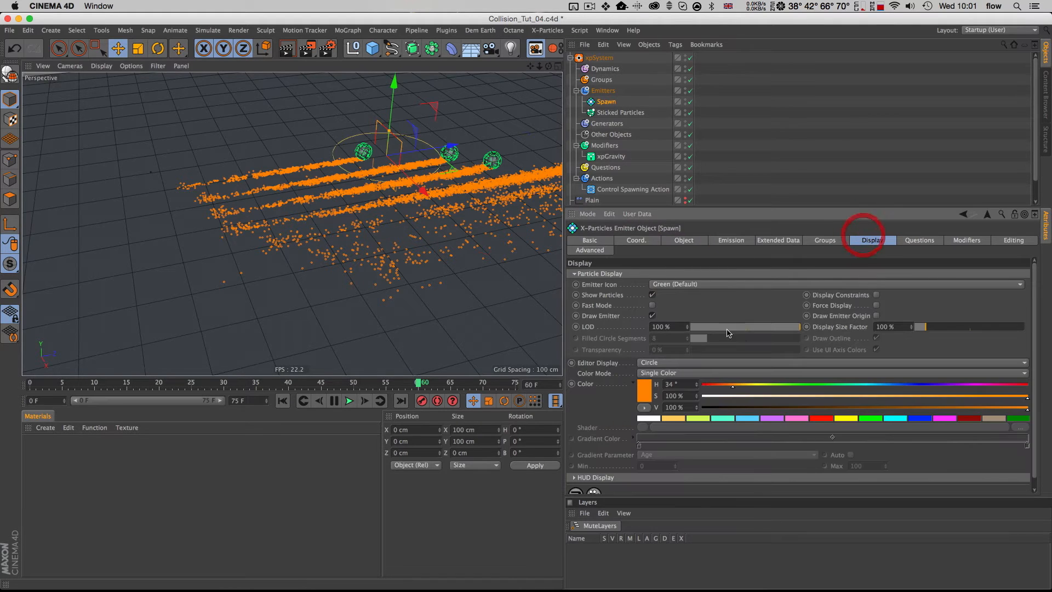
pyautogui.click(656, 362)
pyautogui.click(657, 363)
pyautogui.click(656, 362)
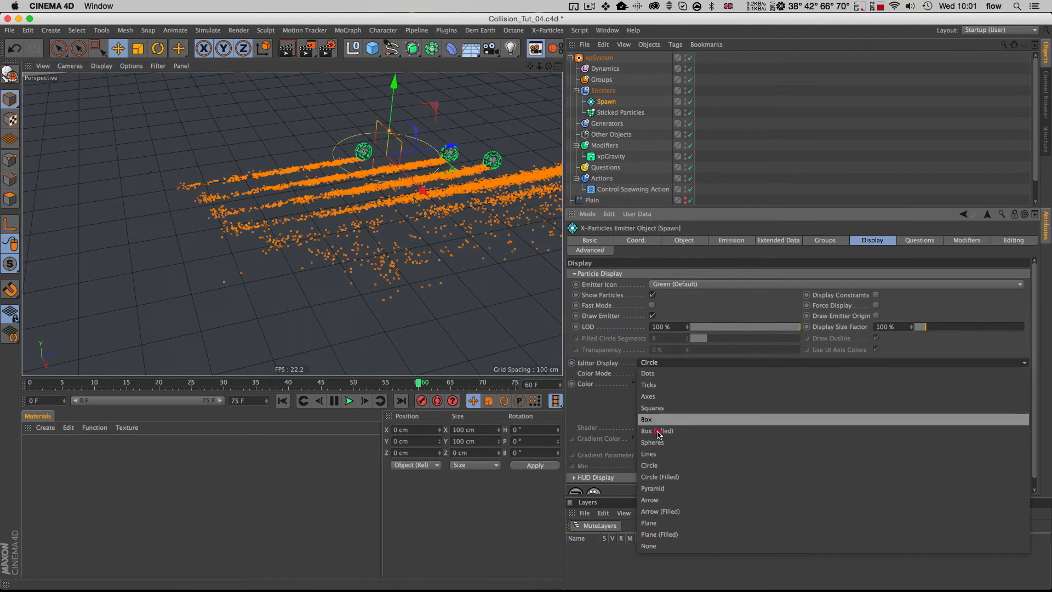
pyautogui.click(665, 459)
# Replay the animation and examine the directions of the line-shaped spawned particles behind the spheres from several angles
pyautogui.hotkey('shift', 'f')
pyautogui.press('g')
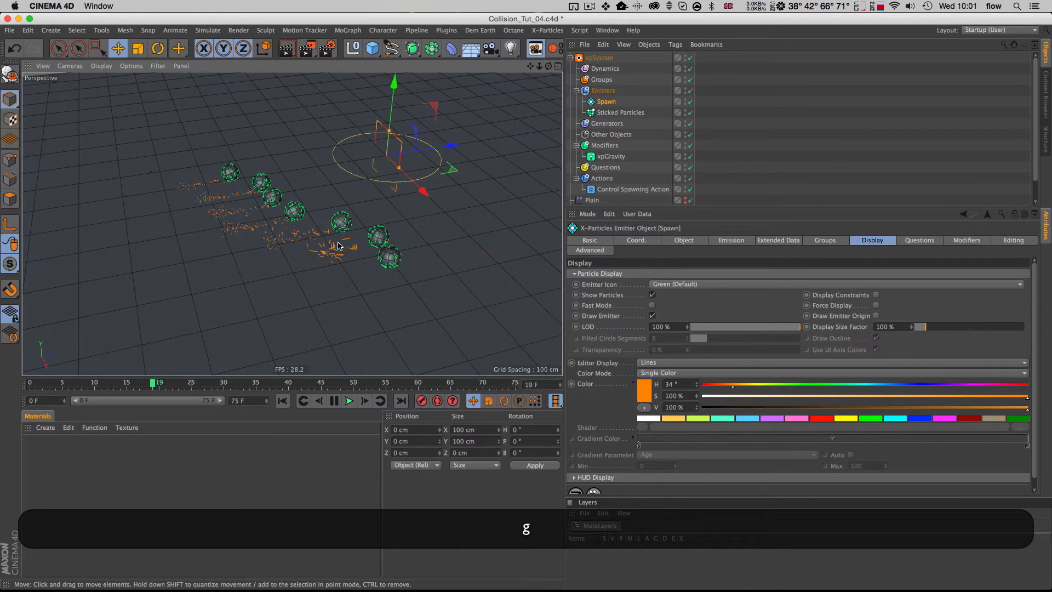
pyautogui.press('g')
pyautogui.press('3')
pyautogui.moveTo(422, 264); pyautogui.dragTo(336, 265)
pyautogui.press('1')
pyautogui.press('2')
pyautogui.press('1')
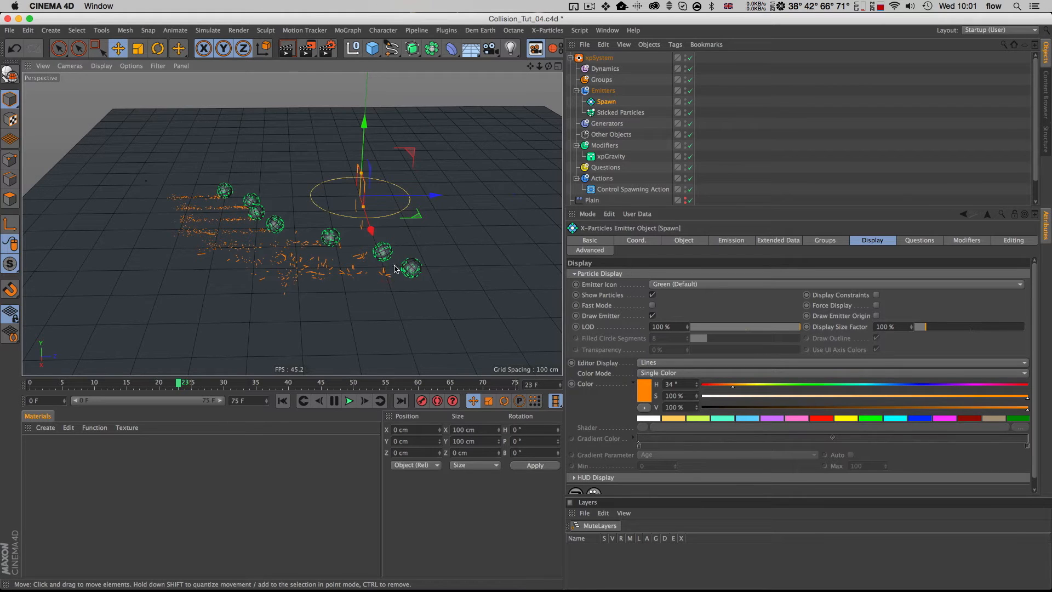
pyautogui.press('2')
pyautogui.moveTo(218, 201); pyautogui.dragTo(322, 148)
pyautogui.press('2')
pyautogui.moveTo(227, 211); pyautogui.dragTo(200, 178)
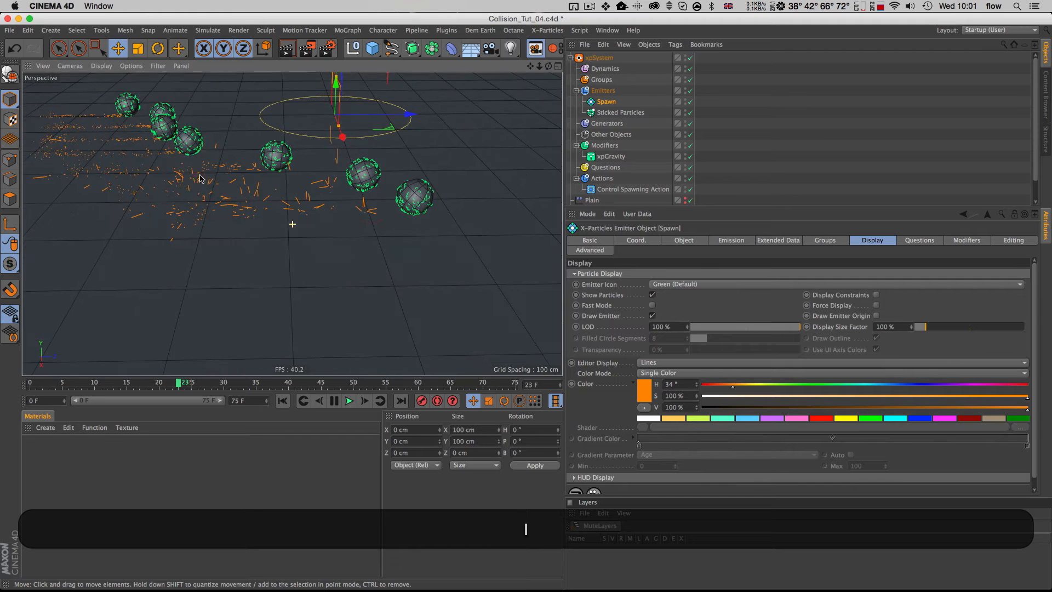
pyautogui.press('1')
pyautogui.moveTo(361, 208); pyautogui.dragTo(349, 252)
pyautogui.press('3')
pyautogui.press('2')
pyautogui.press('1')
pyautogui.press('2')
pyautogui.press('1')
pyautogui.press('3')
pyautogui.press('1')
pyautogui.press('3')
pyautogui.press('1')
pyautogui.press('2')
pyautogui.press('1')
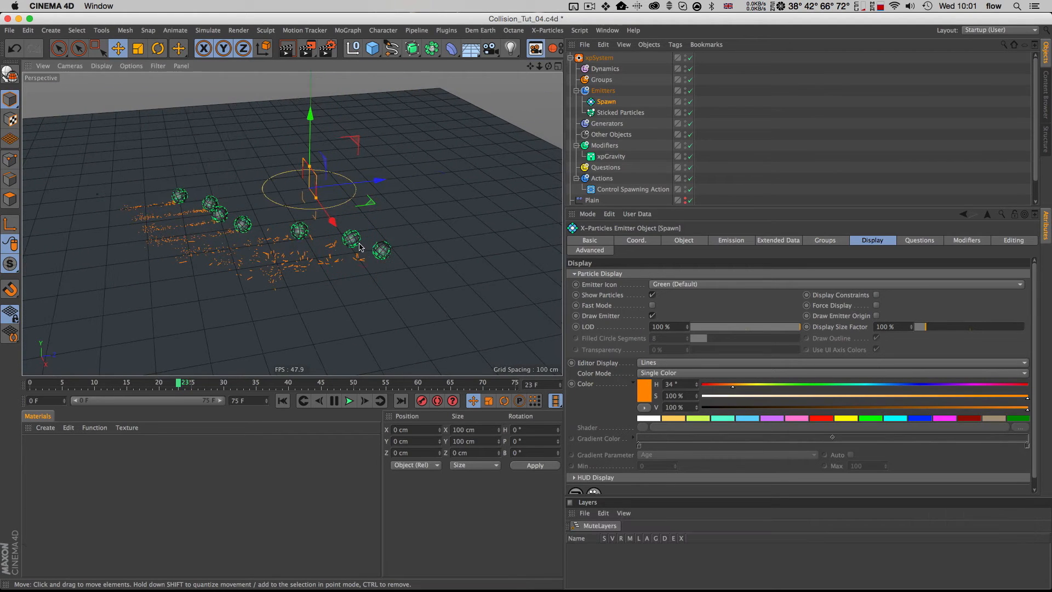
# Set the Control Spawning Action's Direction to Relative to Source Particle Direction with a Spread of 10%
pyautogui.click(603, 178)
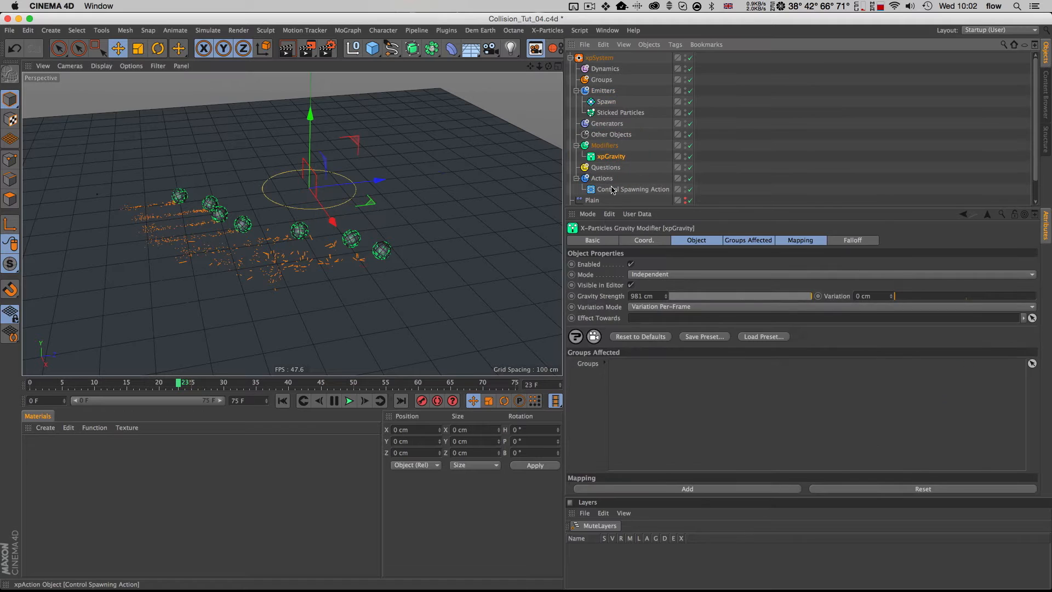
pyautogui.click(630, 189)
pyautogui.scroll(-3, 655, 414)
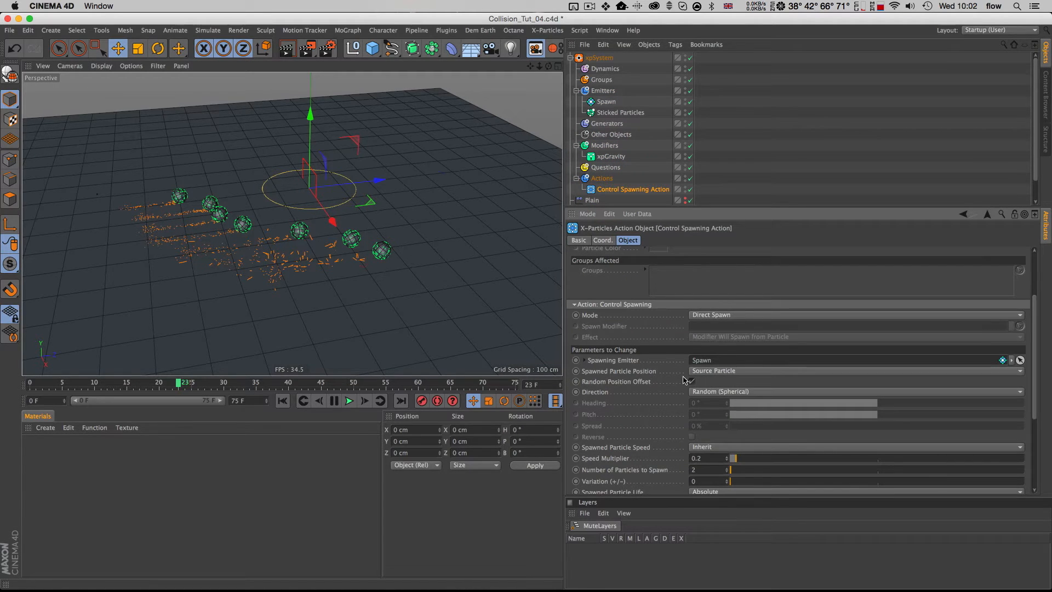
pyautogui.click(696, 393)
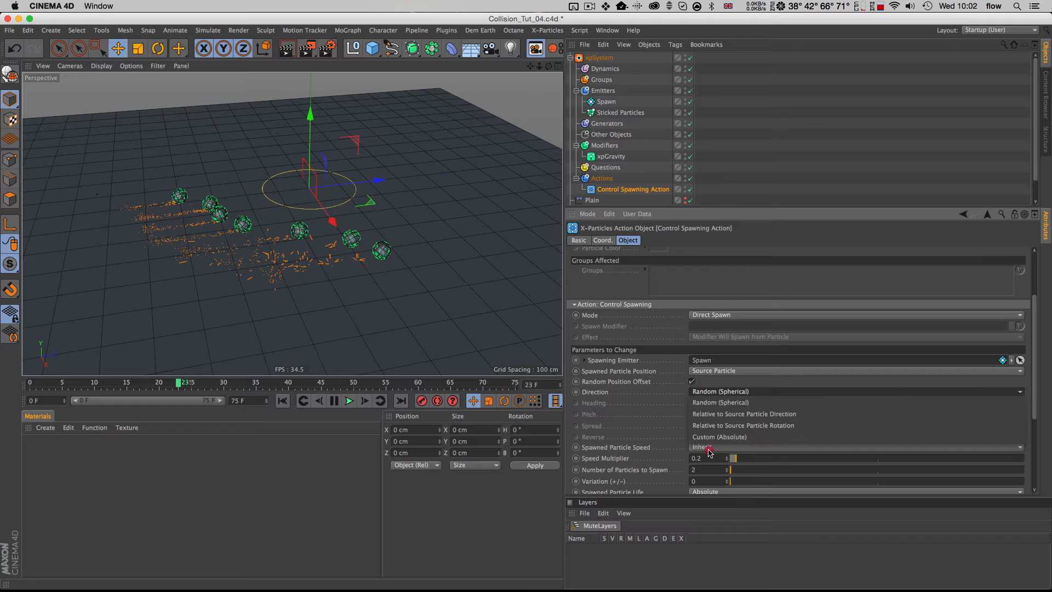
pyautogui.click(730, 420)
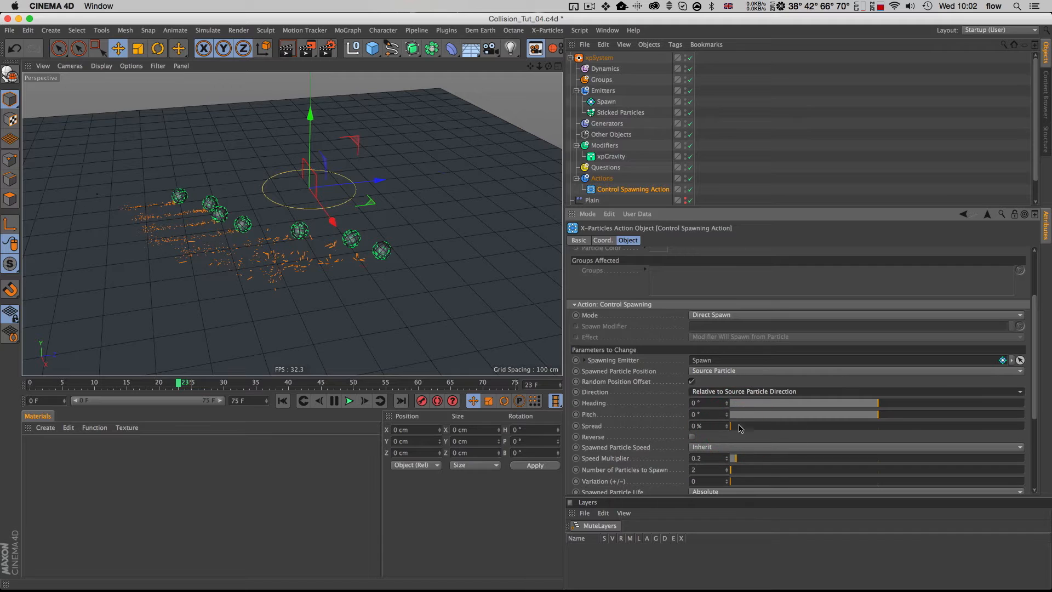
pyautogui.click(745, 426)
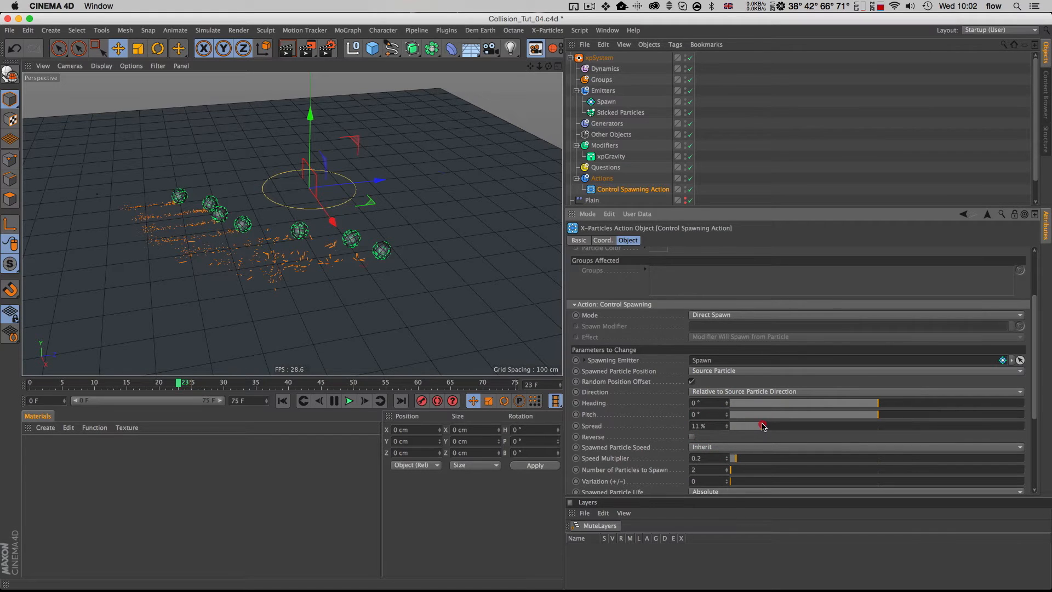
# Replay the animation twice and inspect how the spawned particles spread along the spheres' paths
pyautogui.hotkey('shift', 'f')
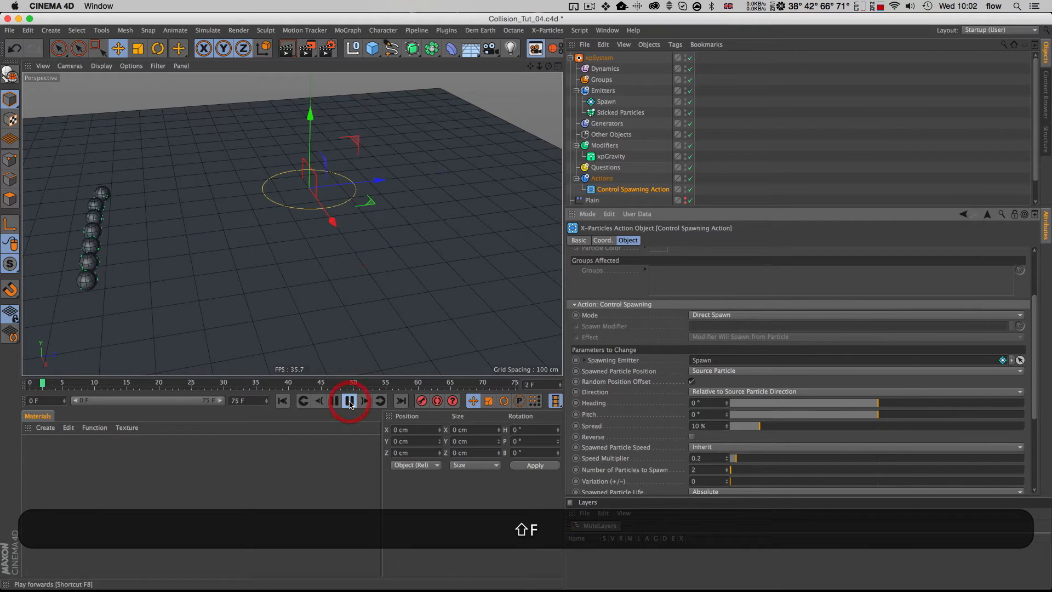
pyautogui.press('2')
pyautogui.moveTo(332, 241)
pyautogui.mouseDown()
pyautogui.moveTo(318, 242)
pyautogui.moveTo(352, 256)
pyautogui.moveTo(322, 265)
pyautogui.mouseUp()
pyautogui.press('1')
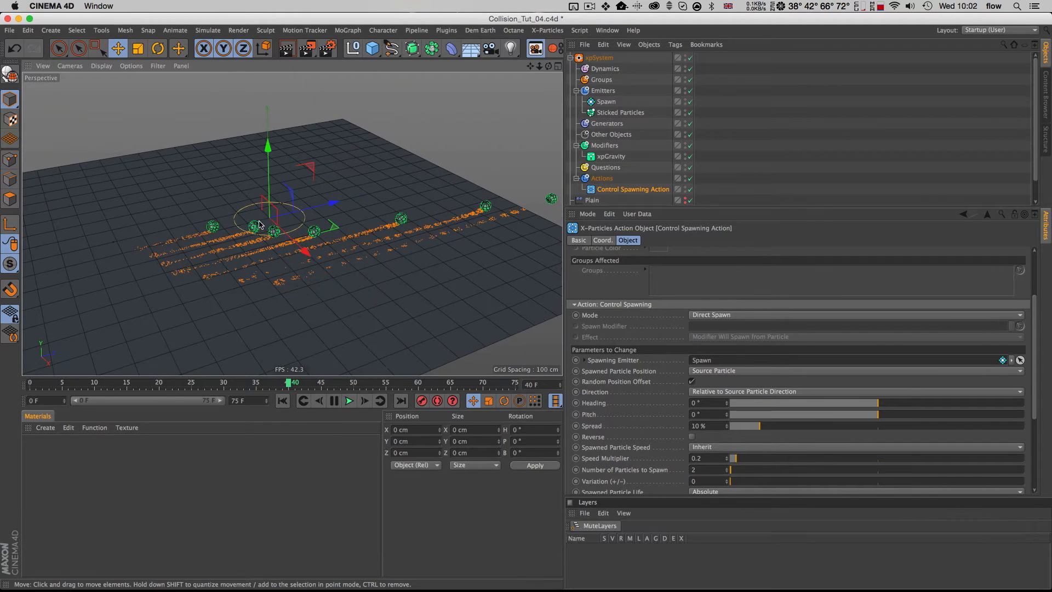
pyautogui.hotkey('shift', 'f')
pyautogui.click(349, 401)
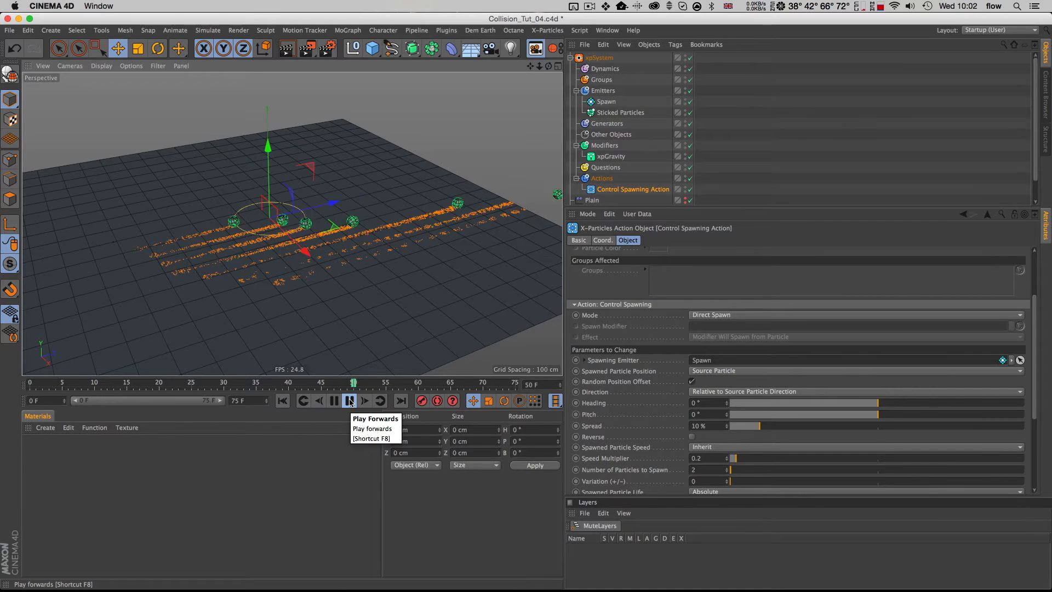
pyautogui.press('2')
pyautogui.moveTo(311, 275); pyautogui.dragTo(340, 262)
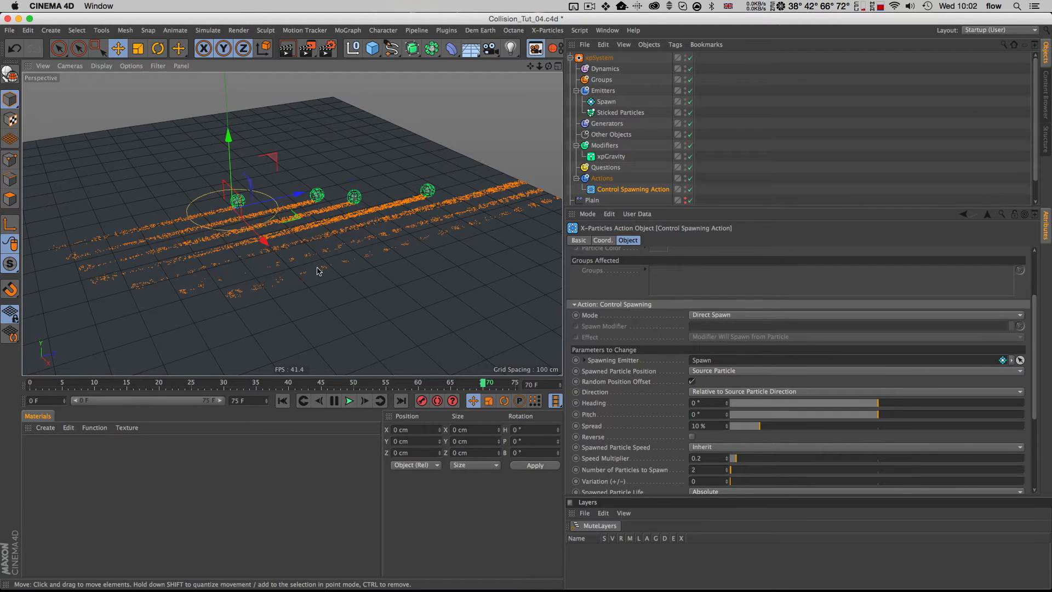
# Try 5 Subframe Steps in the project's X-Particles dynamics settings and replay the animation
pyautogui.scroll(-3, 618, 383)
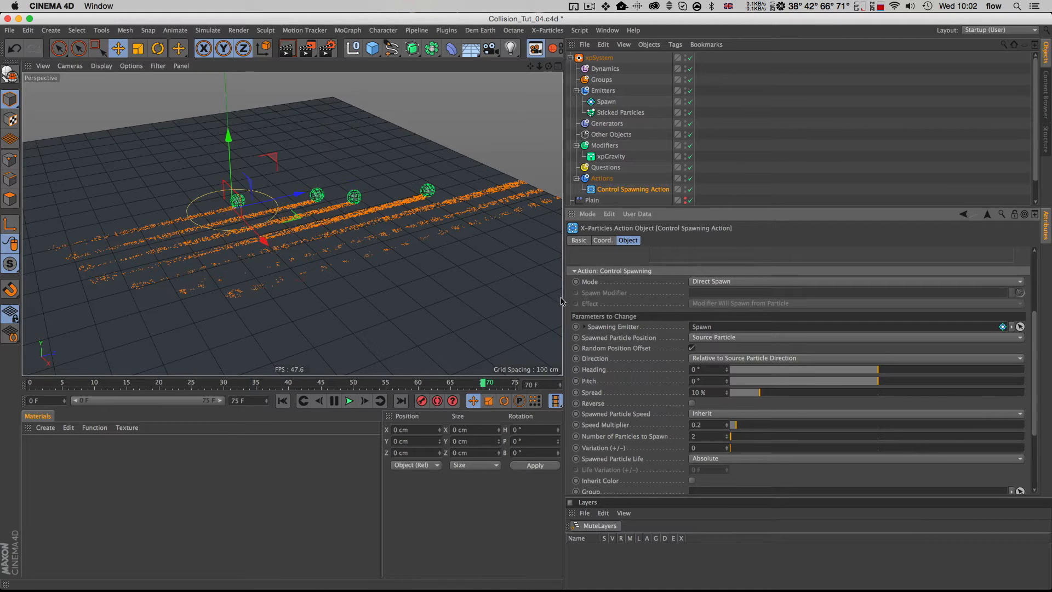
pyautogui.press('super+d')
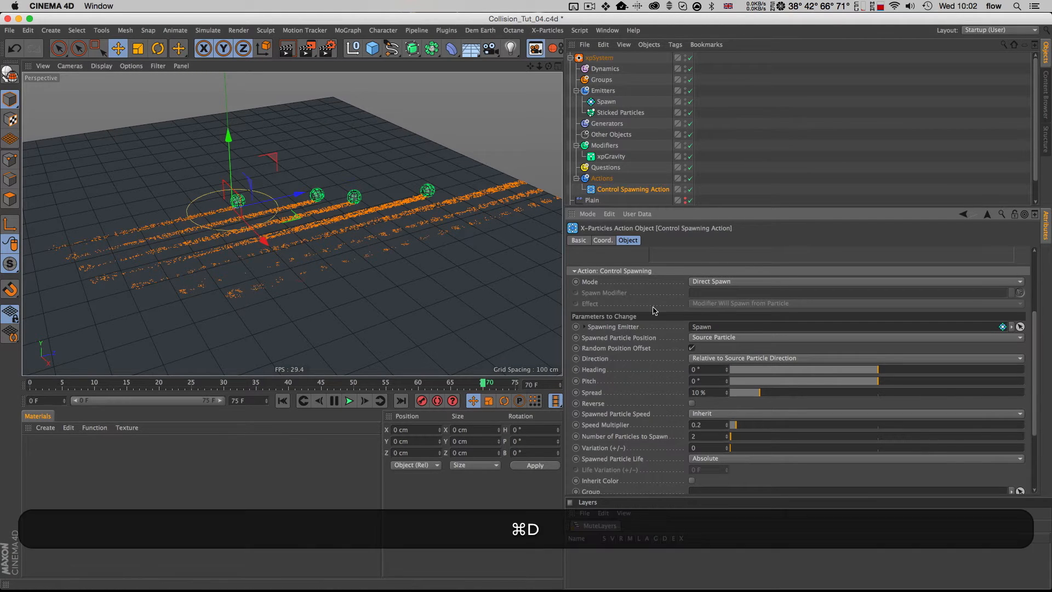
pyautogui.click(772, 241)
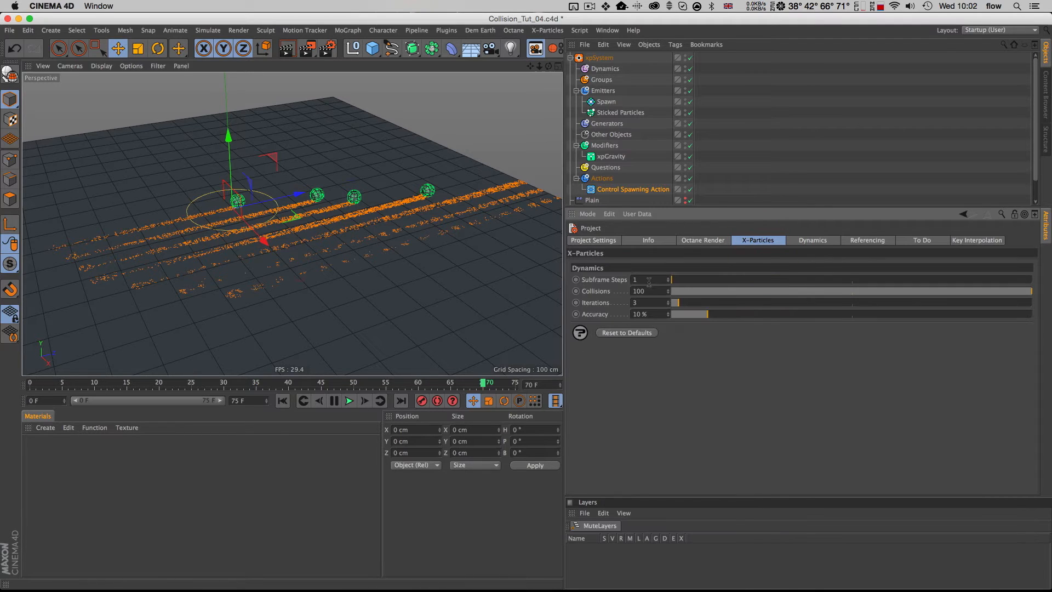
pyautogui.write('5')
pyautogui.hotkey('shift', 'Return')
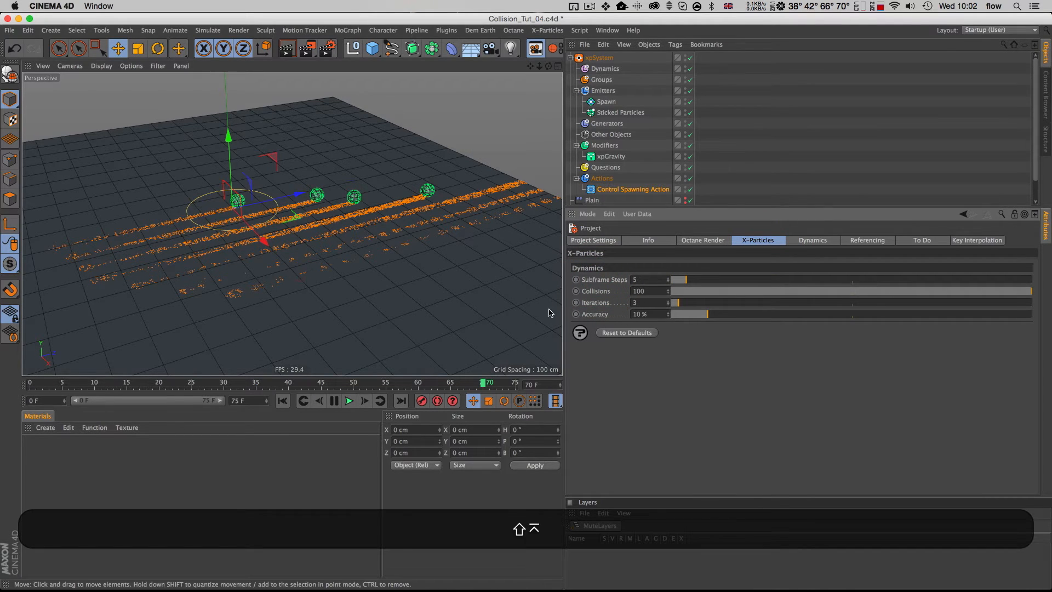
pyautogui.hotkey('shift', 'f')
pyautogui.click(349, 401)
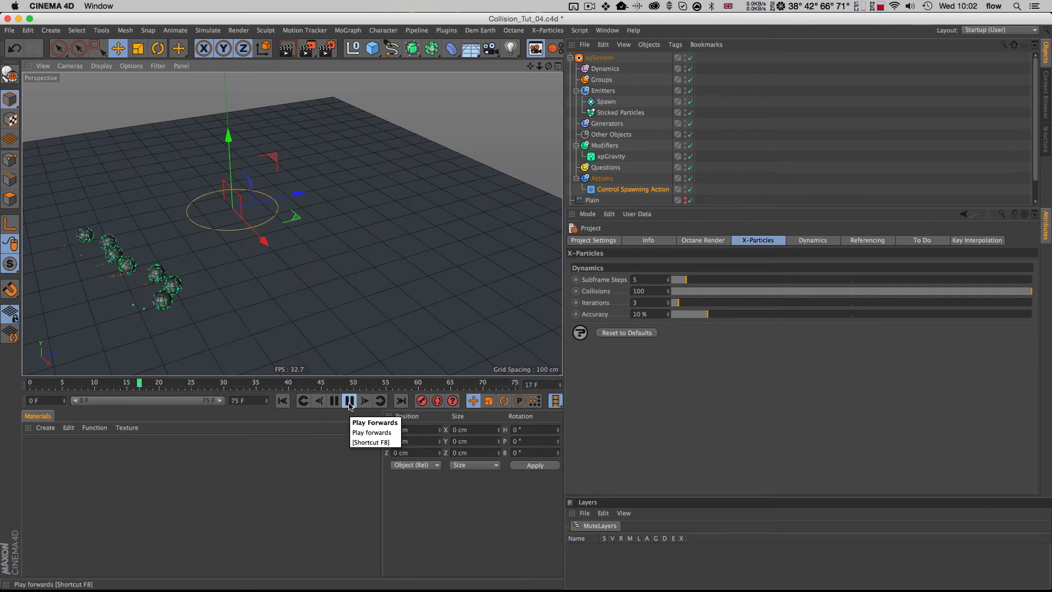
# Try 2 Subframe Steps for the X-Particles dynamics and replay the animation from the first frame
pyautogui.click(650, 280)
pyautogui.write('2')
pyautogui.hotkey('shift', 'f')
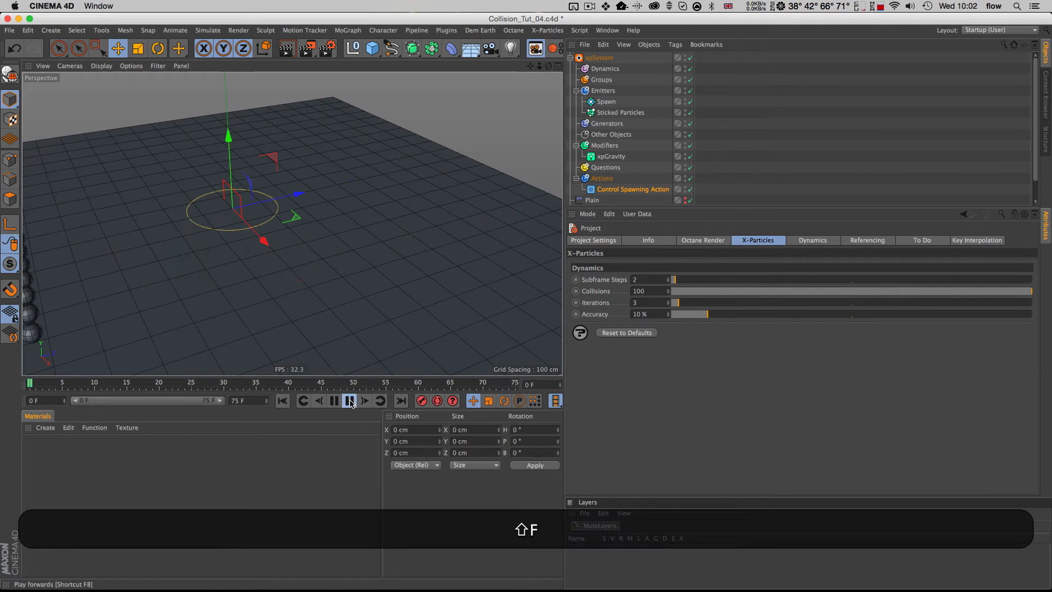
pyautogui.click(350, 402)
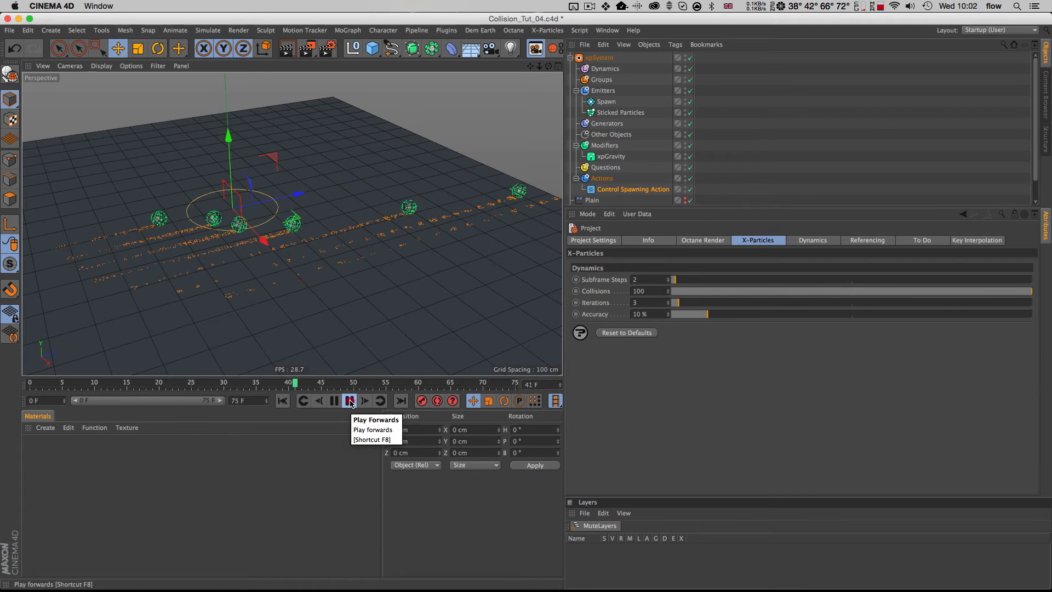
# Set the X-Particles Subframe Steps back to 1 and restart the animation
pyautogui.click(649, 280)
pyautogui.write('1')
pyautogui.click(614, 375)
pyautogui.hotkey('shift', 'f')
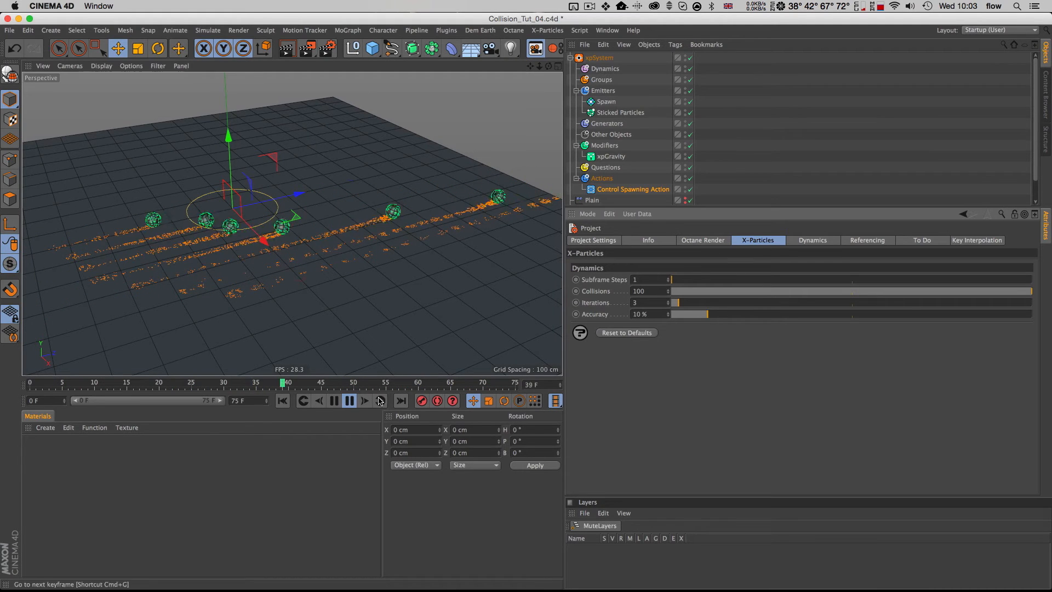
# Try 8 Iterations in the project's X-Particles dynamics settings and replay the animation from the first frame
pyautogui.click(351, 402)
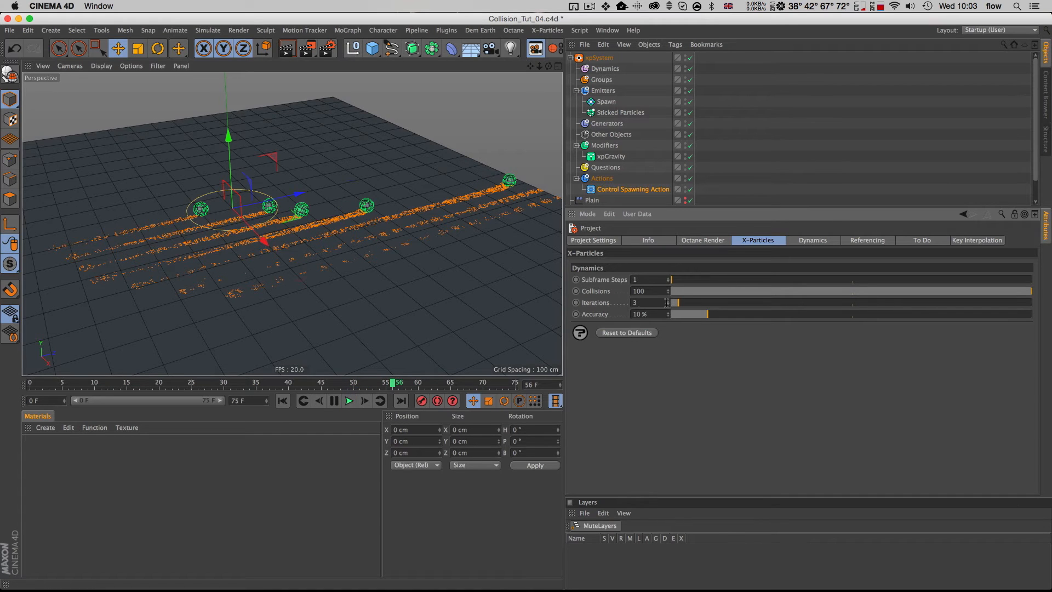
pyautogui.hotkey('shift', 'f')
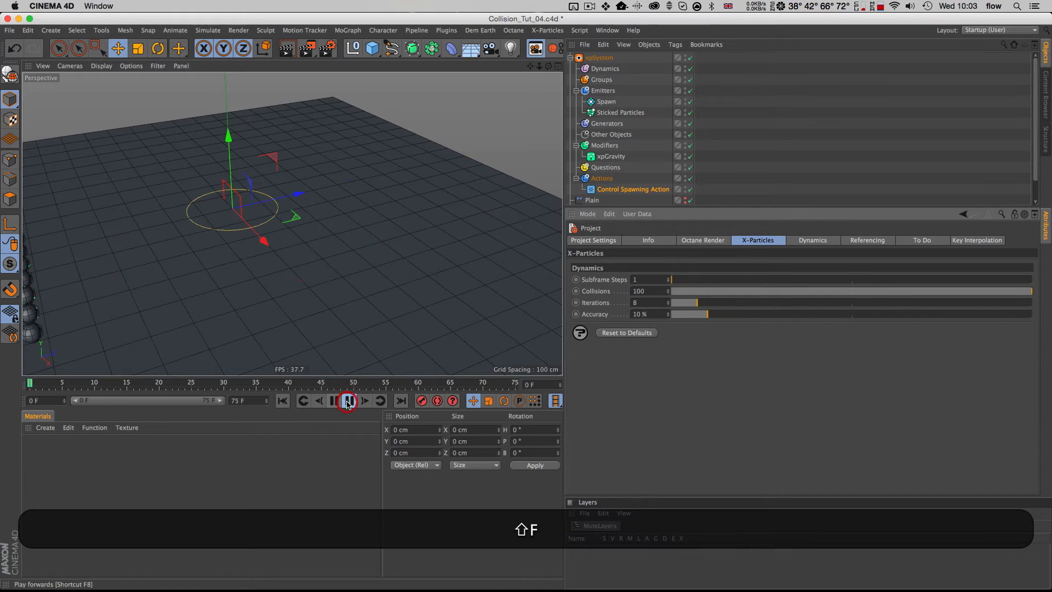
pyautogui.click(351, 402)
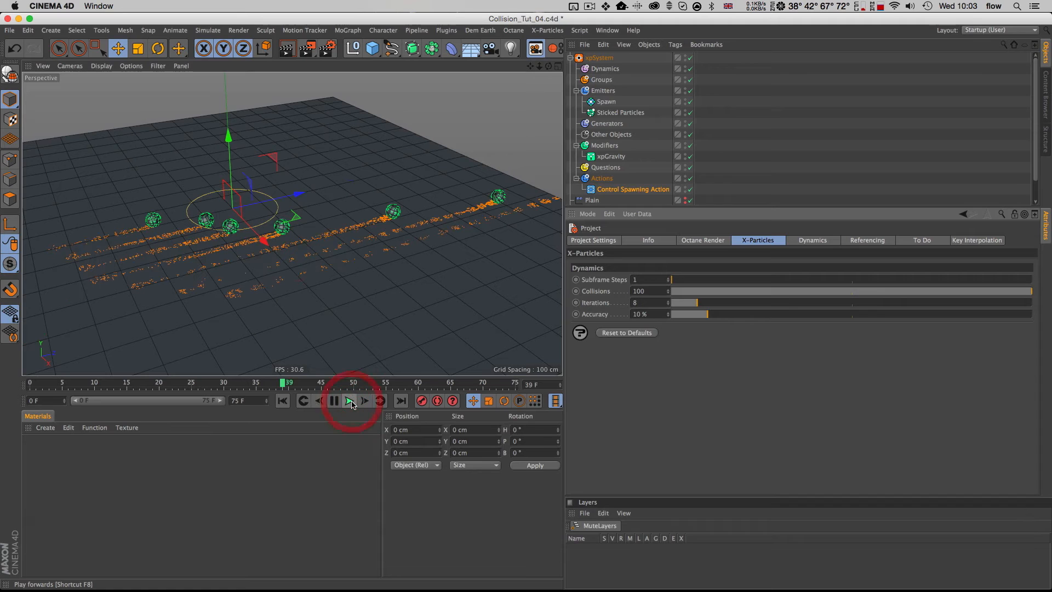
# Set the X-Particles dynamics Iterations back to 3
pyautogui.moveTo(626, 301); pyautogui.dragTo(611, 300)
pyautogui.write('3')
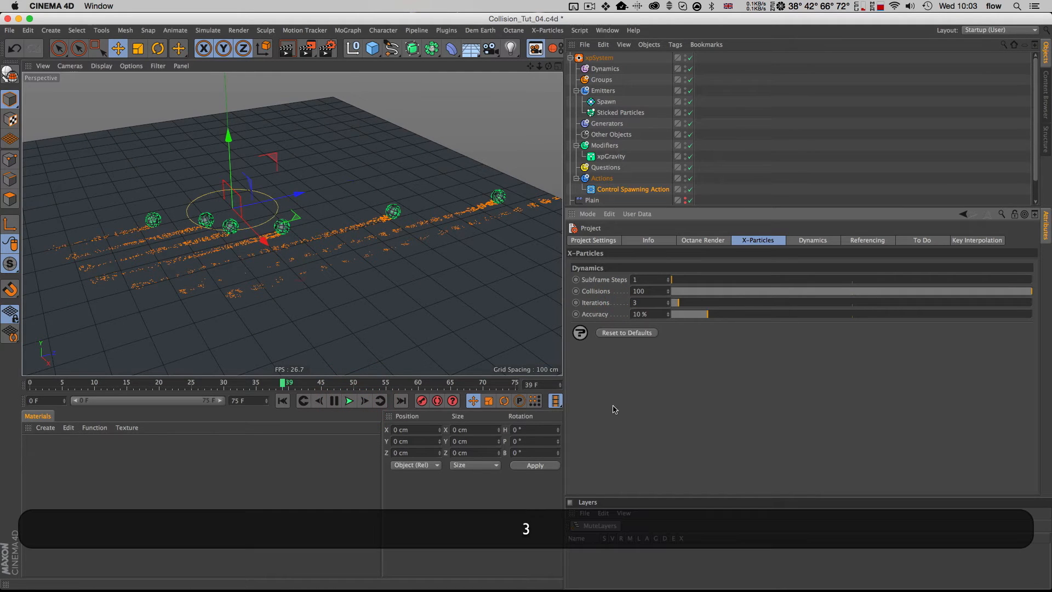
pyautogui.click(615, 407)
# Restart the animation and examine the spheres and spawned particles in the early frames, down to floor level
pyautogui.hotkey('shift', 'f')
pyautogui.press('2')
pyautogui.moveTo(283, 290); pyautogui.dragTo(277, 280)
pyautogui.press('g')
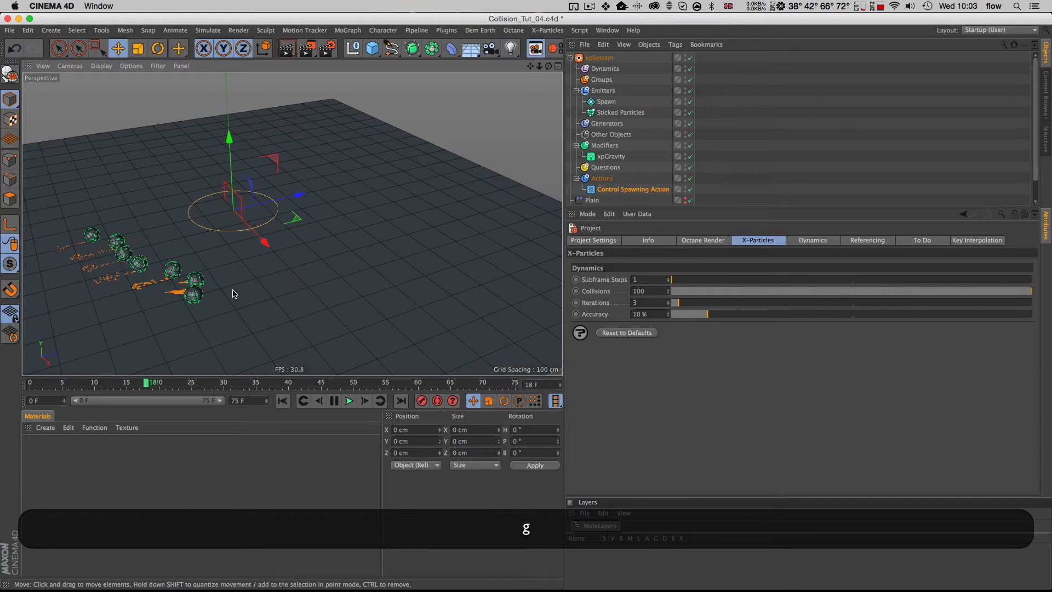
pyautogui.press('2')
pyautogui.moveTo(193, 296); pyautogui.dragTo(294, 222)
pyautogui.press('1')
pyautogui.press('3')
pyautogui.moveTo(240, 289); pyautogui.dragTo(276, 266)
# Advance frame by frame from a floor-level view and examine where particles spawn beneath the rolling spheres
pyautogui.press('g')
pyautogui.press('g')
pyautogui.press('g')
pyautogui.press('3')
pyautogui.press('g')
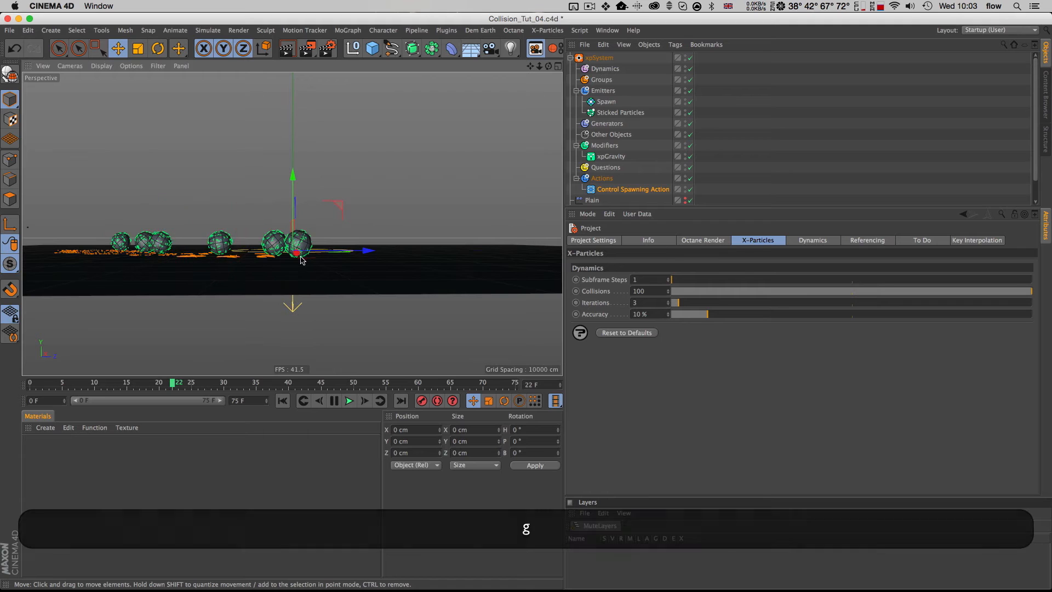
pyautogui.press('g')
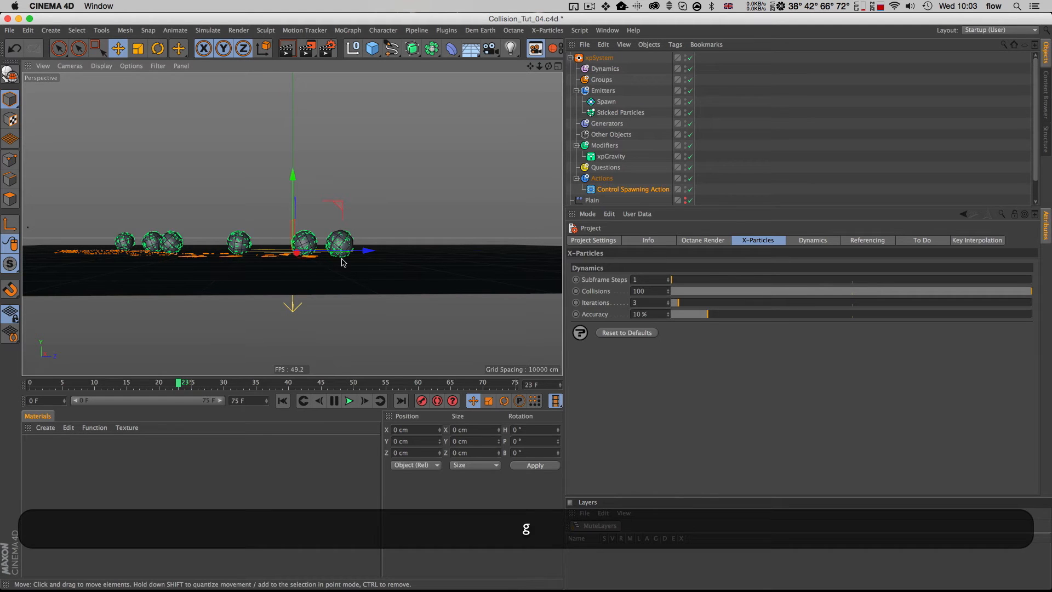
pyautogui.press('g')
pyautogui.press('g')
pyautogui.press('g')
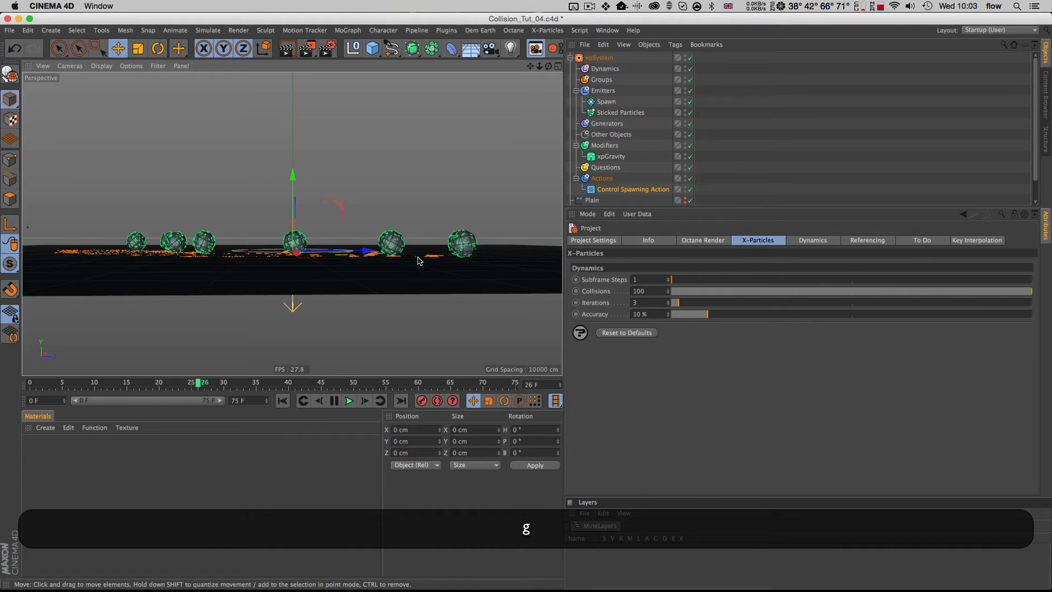
pyautogui.press('g')
pyautogui.keyDown('alt'); pyautogui.moveTo(495, 288); pyautogui.dragTo(412, 251); pyautogui.keyUp('alt')
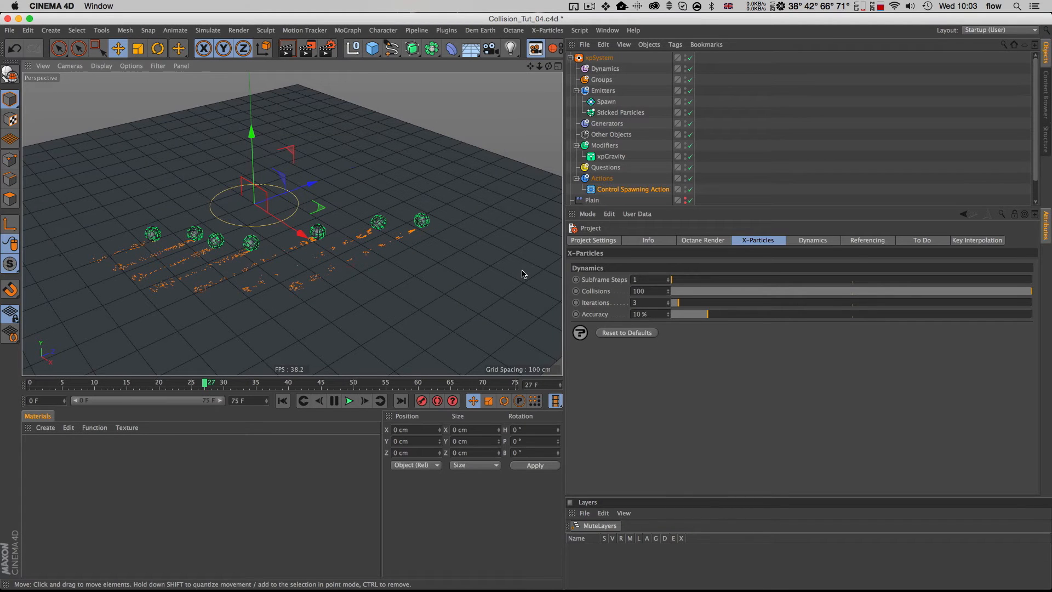
# Review the display settings of the Spawn and Sticked Particles emitters
pyautogui.press('2')
pyautogui.moveTo(404, 272); pyautogui.dragTo(353, 274)
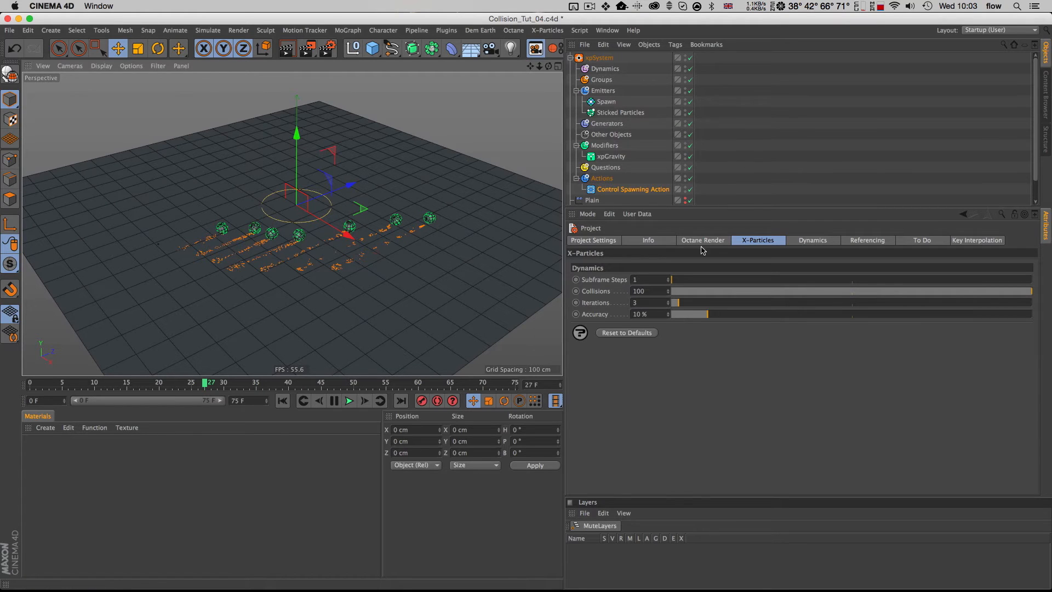
pyautogui.click(605, 104)
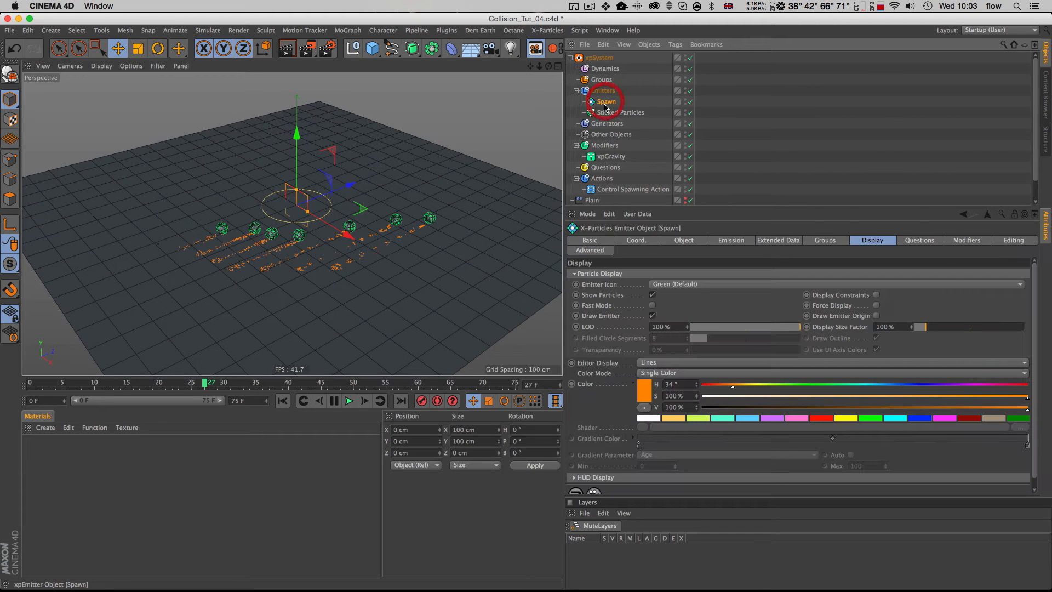
pyautogui.click(606, 112)
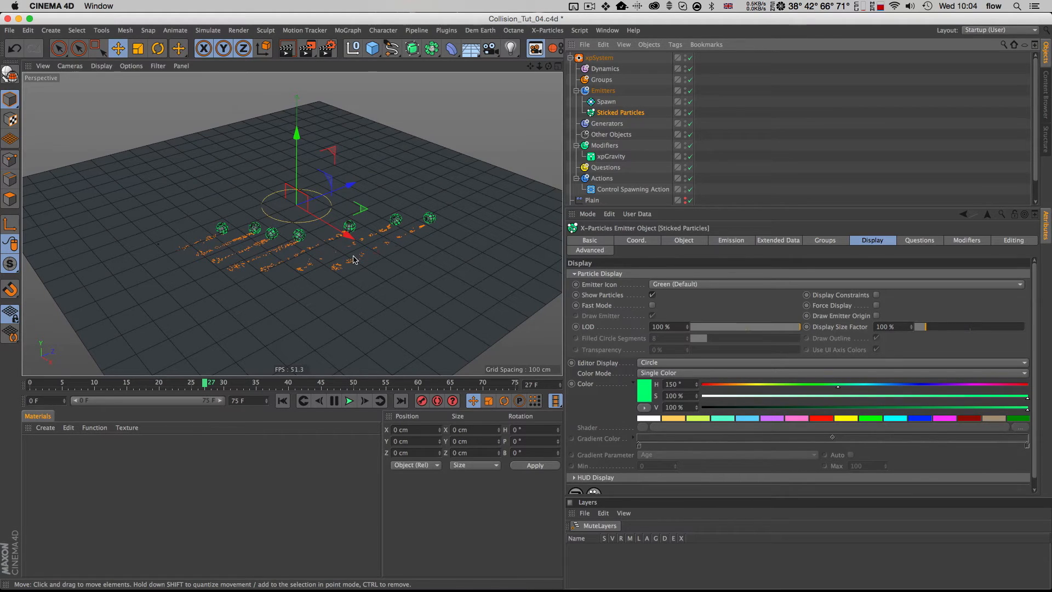
# Try a 50% Time Scale in the project's general Dynamics settings and replay the animation from the first frame
pyautogui.press('super+d')
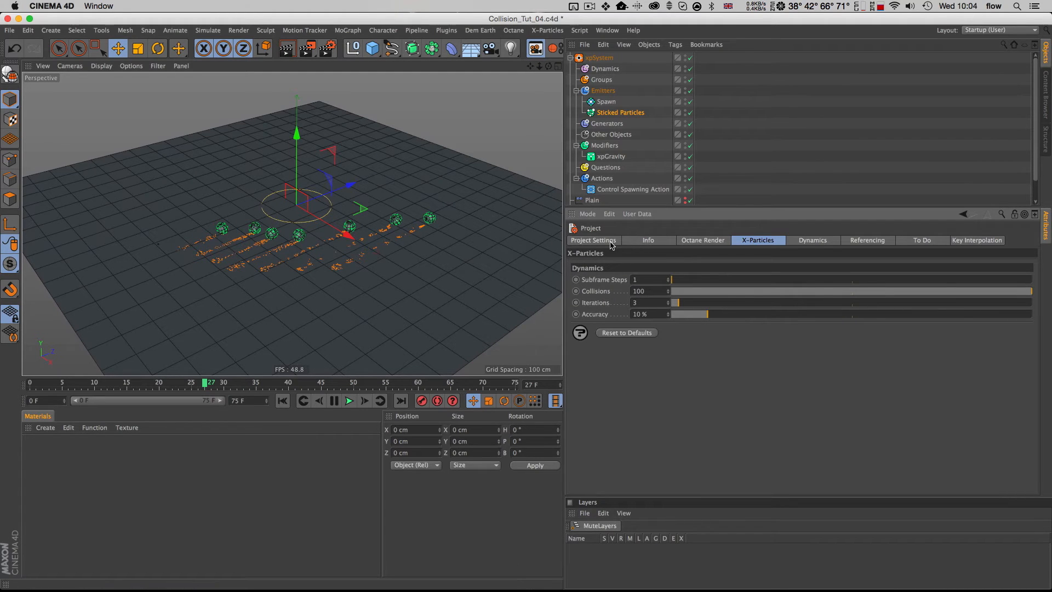
pyautogui.click(803, 241)
pyautogui.click(589, 265)
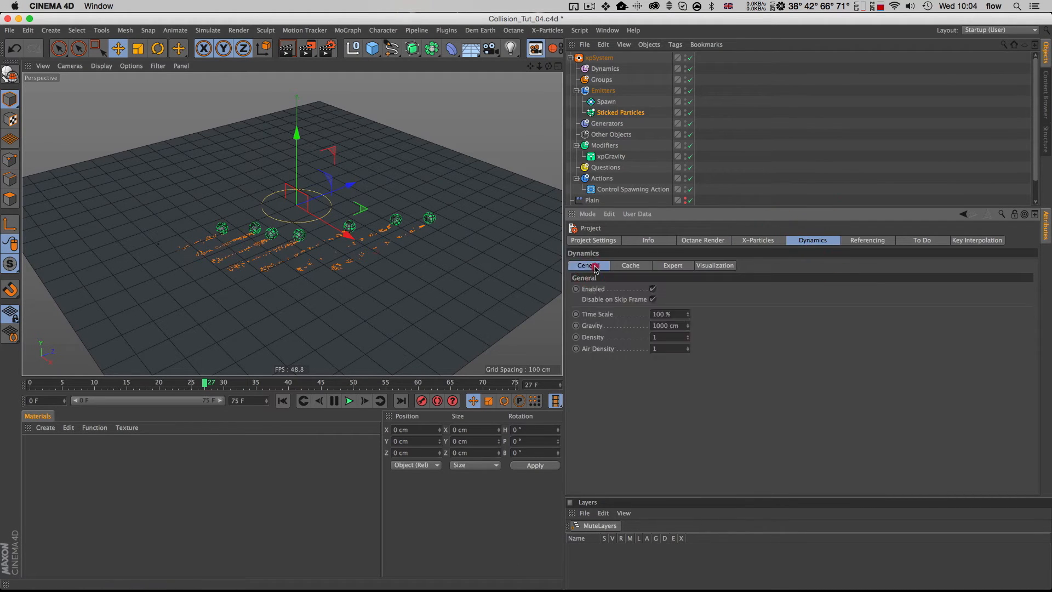
pyautogui.click(627, 311)
pyautogui.write('50')
pyautogui.press('Return')
pyautogui.hotkey('shift', 'f')
pyautogui.click(348, 400)
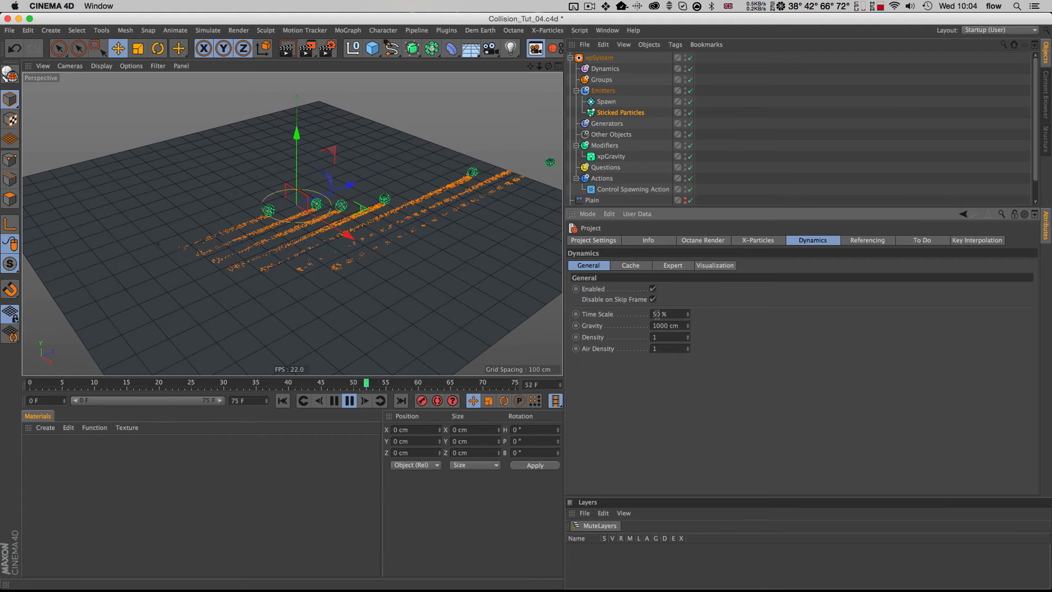
pyautogui.click(349, 400)
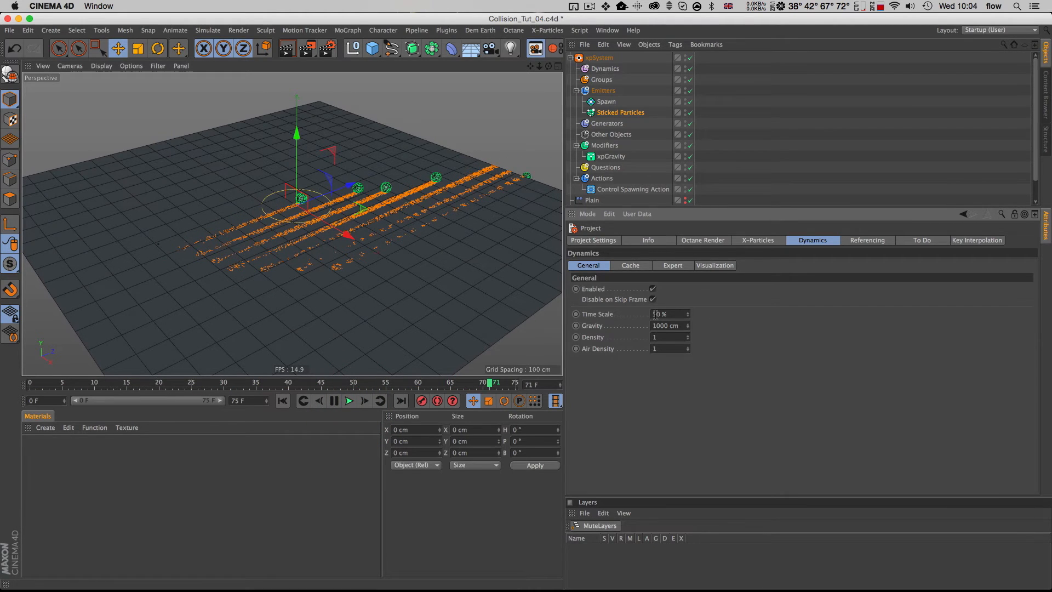
# Set the project's dynamics Time Scale back to 100% and replay the animation from the first frame to frame 31
pyautogui.moveTo(656, 314); pyautogui.dragTo(621, 317)
pyautogui.write('10')
pyautogui.press('Return')
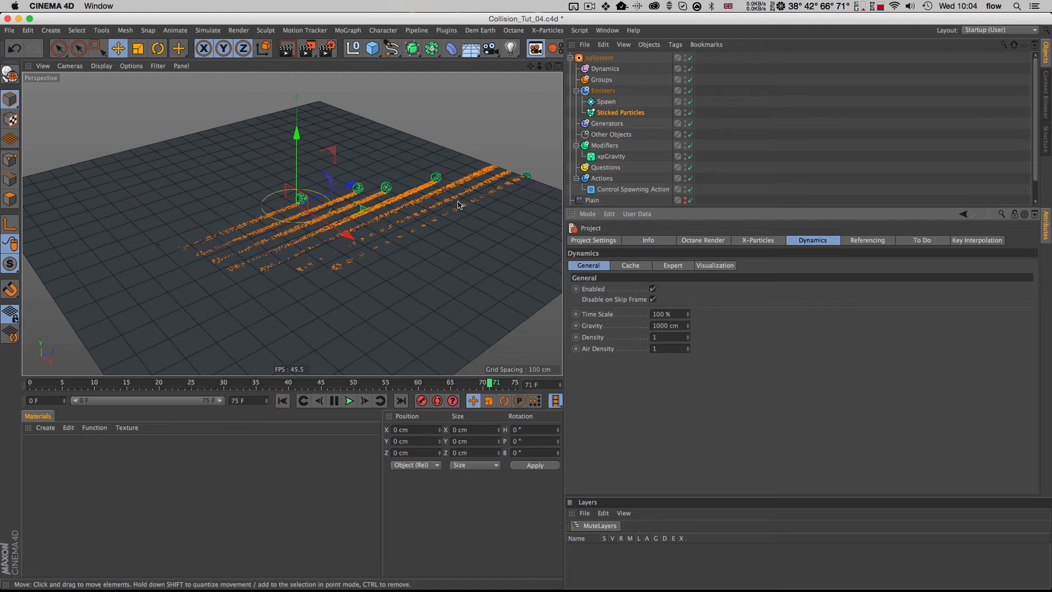
pyautogui.hotkey('shift', 'f')
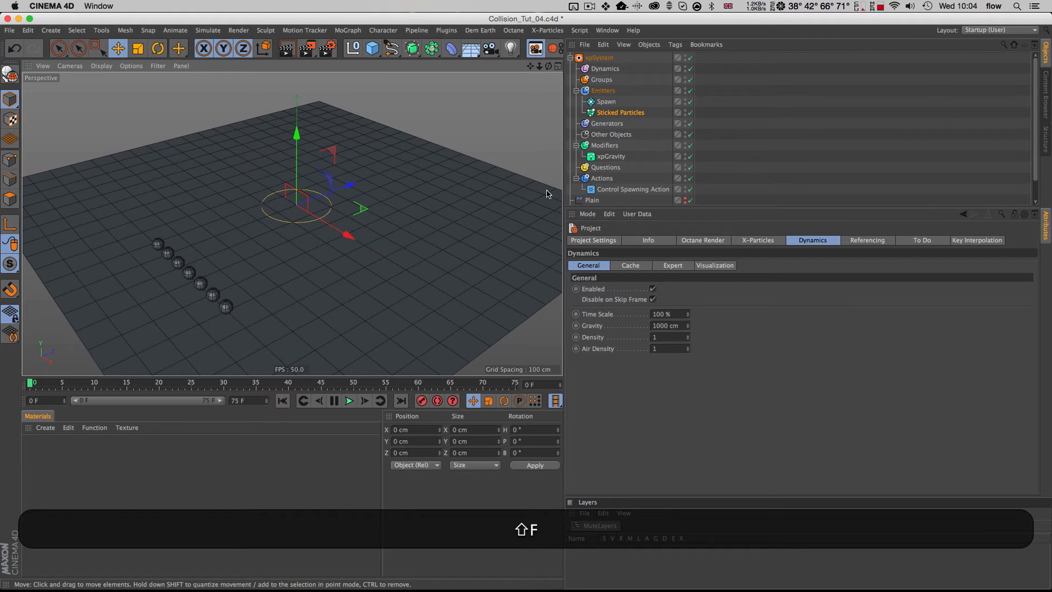
pyautogui.moveTo(304, 288); pyautogui.dragTo(312, 235)
pyautogui.click(348, 401)
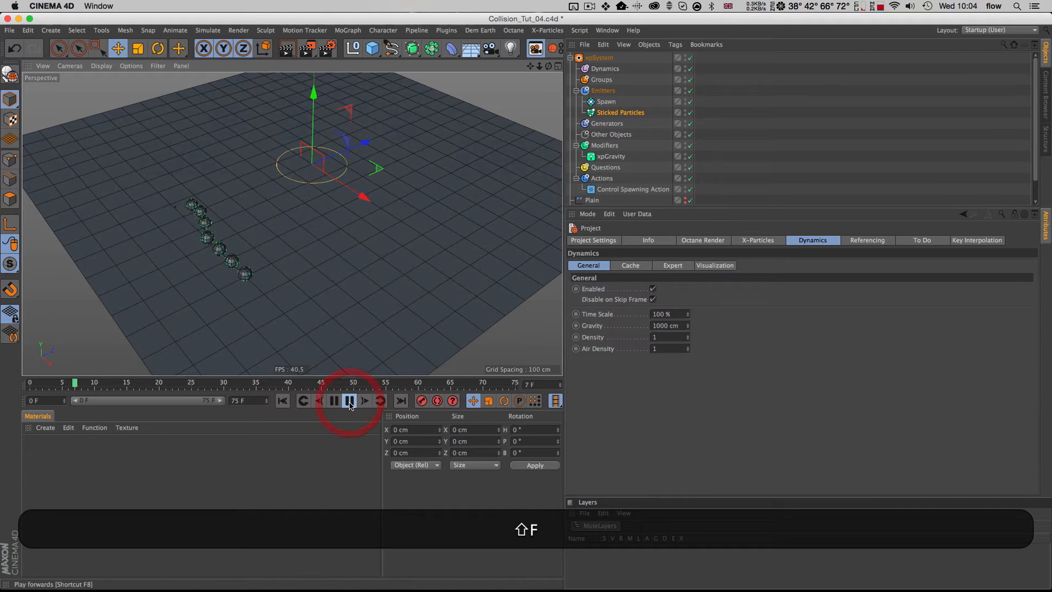
pyautogui.click(349, 405)
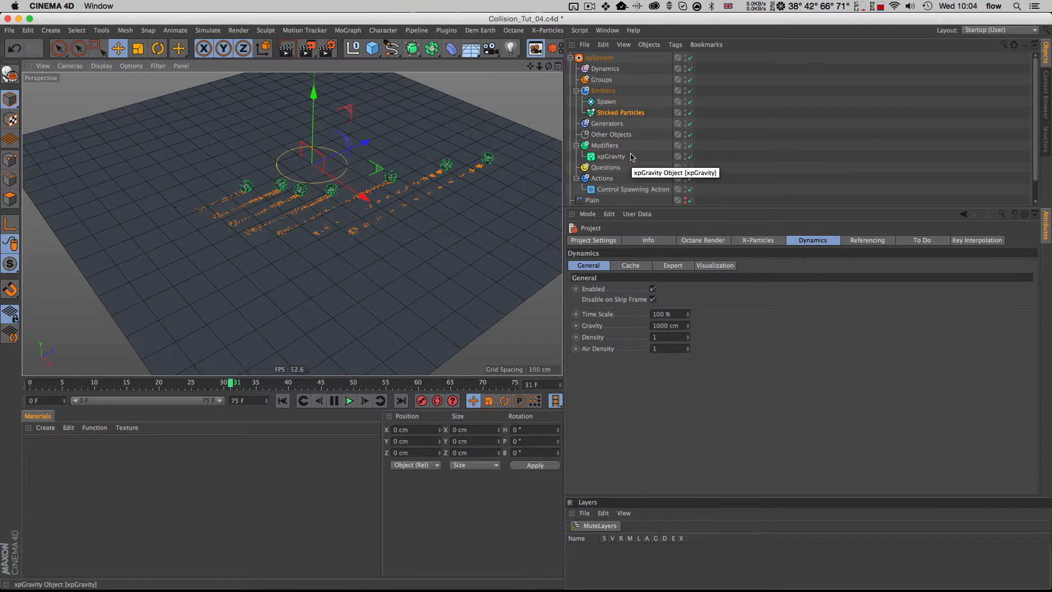
# Open the Emission settings of the Sticked Particles emitter
pyautogui.moveTo(251, 399); pyautogui.dragTo(211, 401)
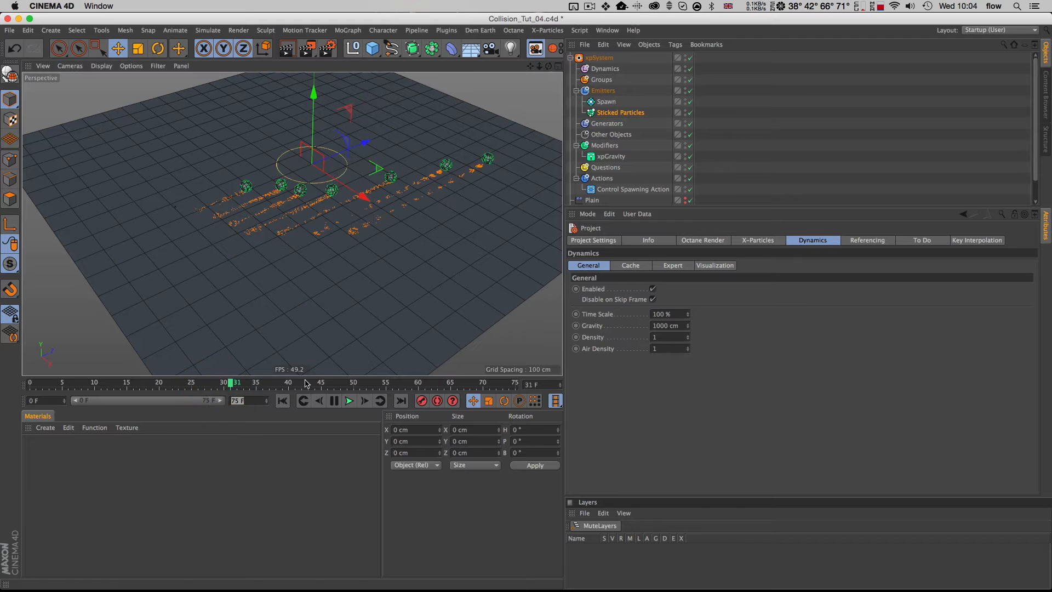
pyautogui.click(614, 112)
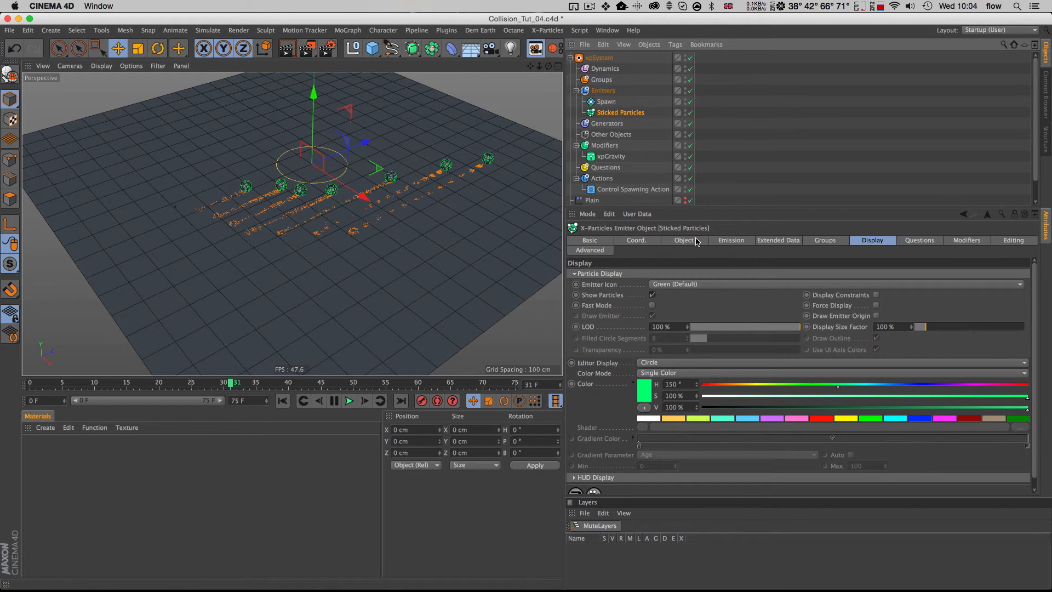
pyautogui.click(739, 244)
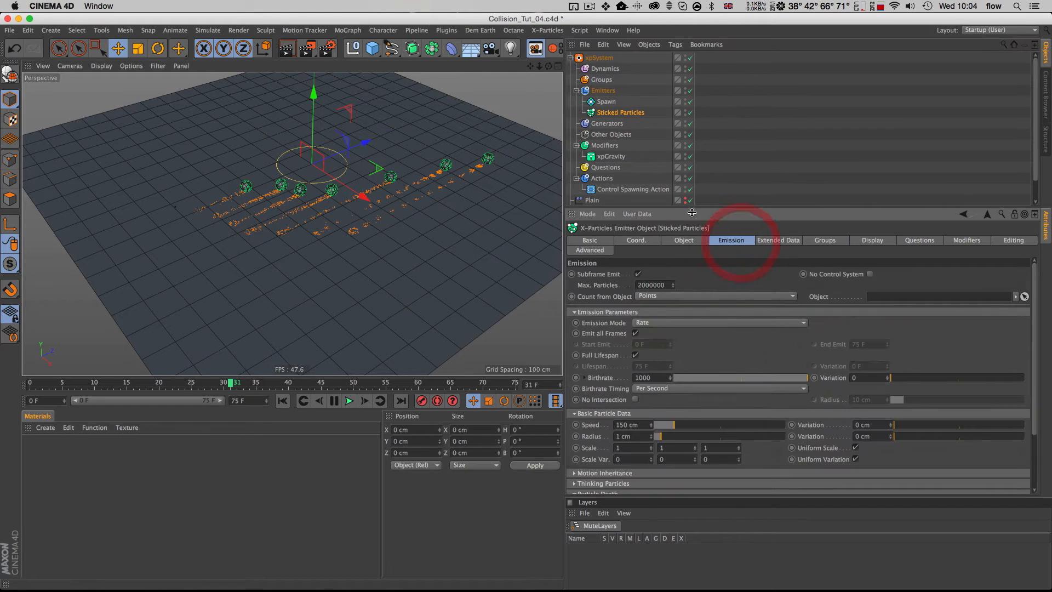
# Switch the Sticked Particles emitter's emission mode to Shot and play the simulation from the first frame
pyautogui.click(711, 322)
pyautogui.click(696, 349)
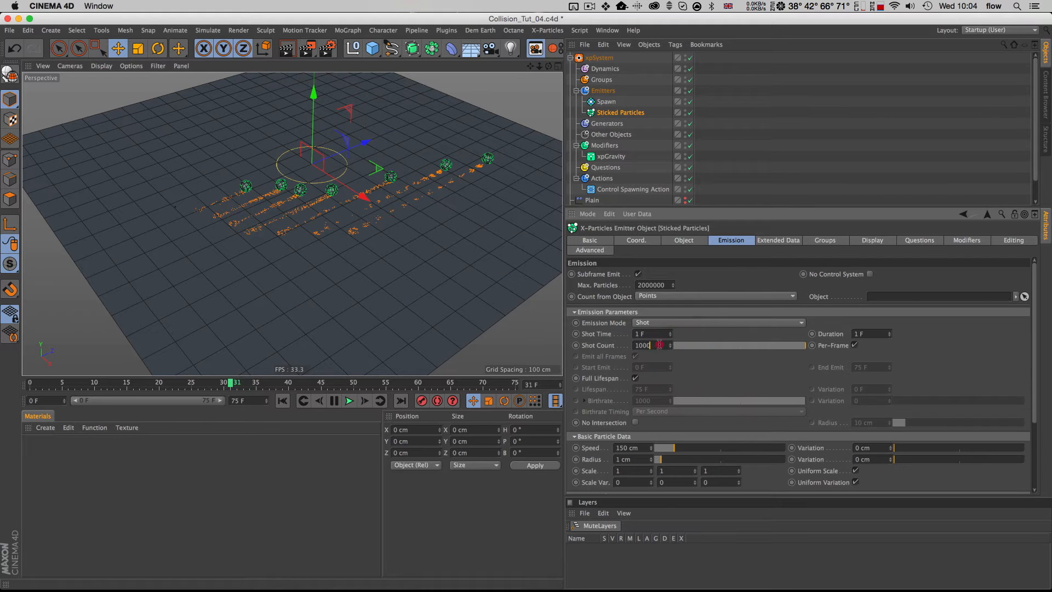
pyautogui.click(720, 371)
pyautogui.hotkey('shift', 'f')
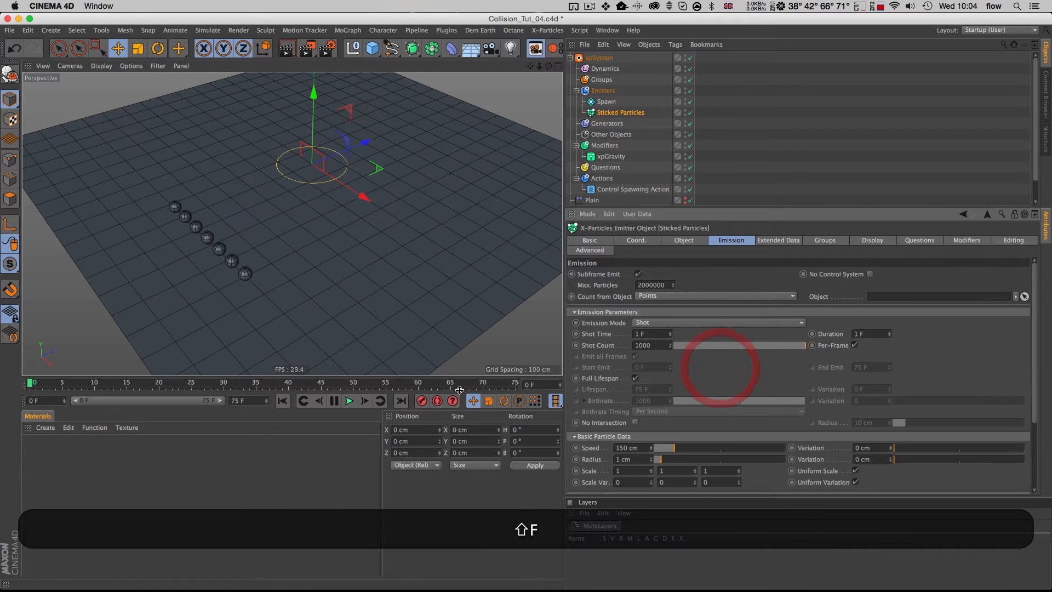
pyautogui.click(349, 400)
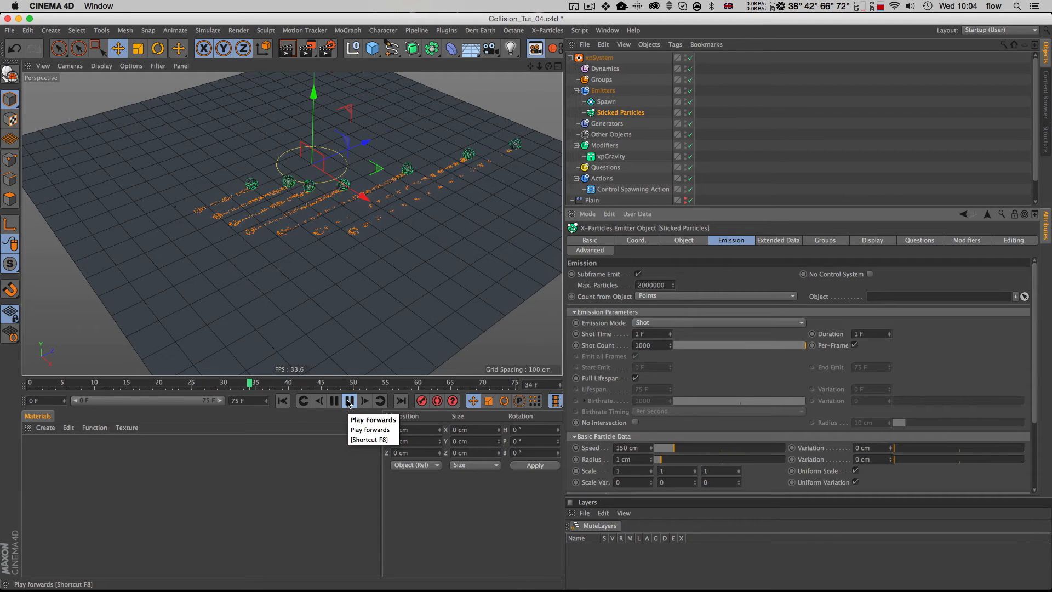
pyautogui.click(348, 400)
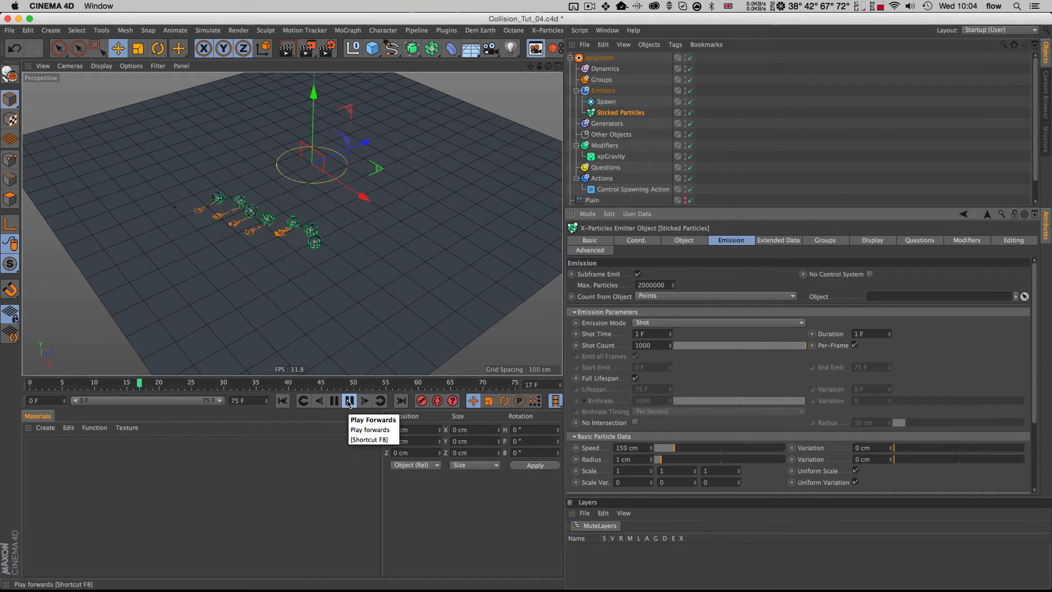
pyautogui.hotkey('shift', 'f')
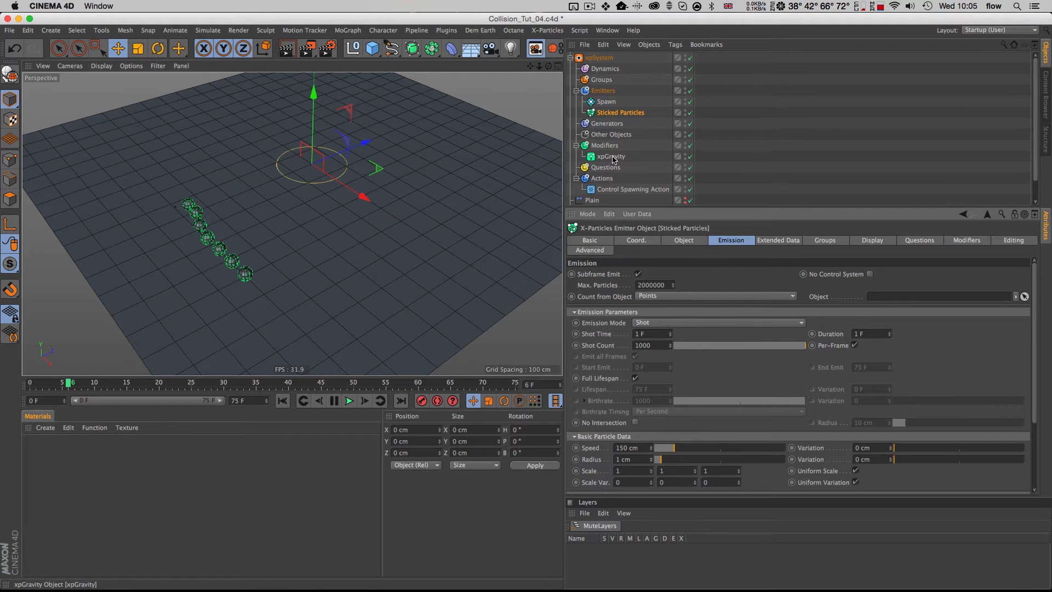
# Enable killing the original particle after spawning in the Control Spawning Action and rewind the animation
pyautogui.click(616, 189)
pyautogui.scroll(-3, 637, 408)
pyautogui.scroll(-3, 637, 408)
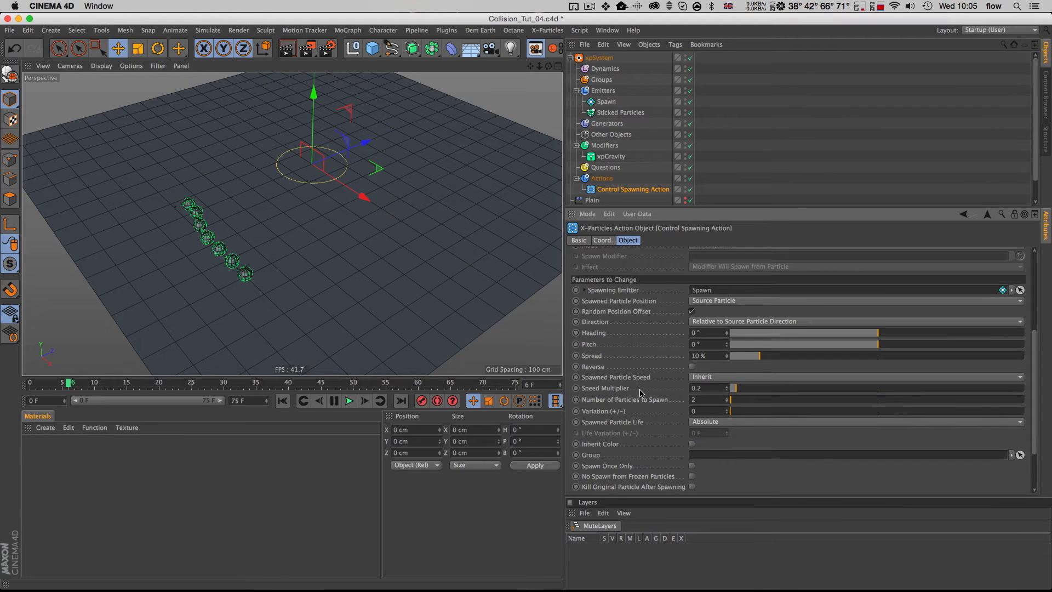
pyautogui.click(692, 460)
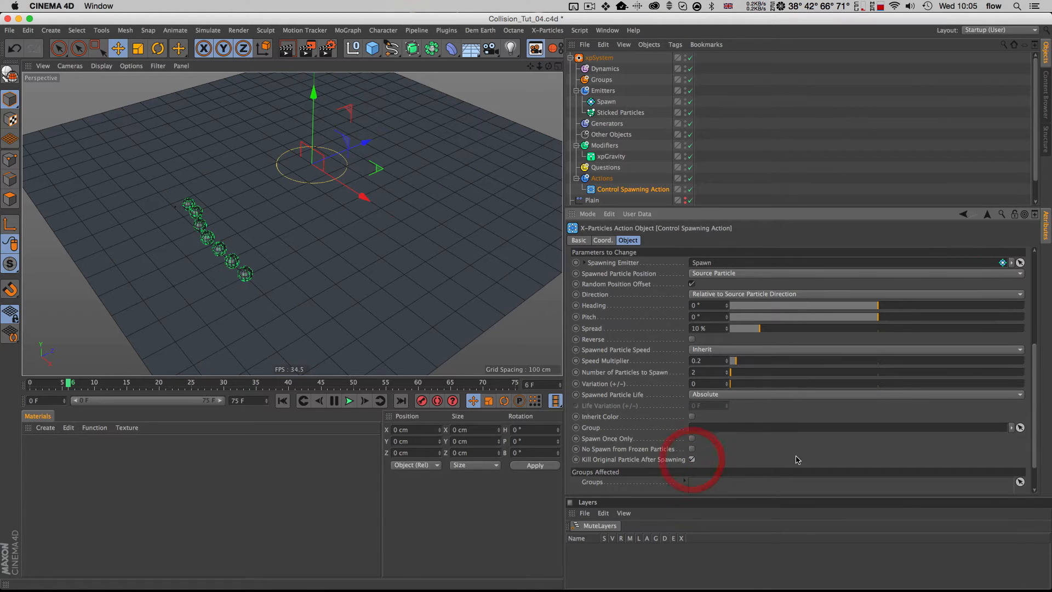
pyautogui.hotkey('shift', 'f')
# Play the simulation and examine the spawned particles on the ground plane from several viewing angles
pyautogui.click(349, 400)
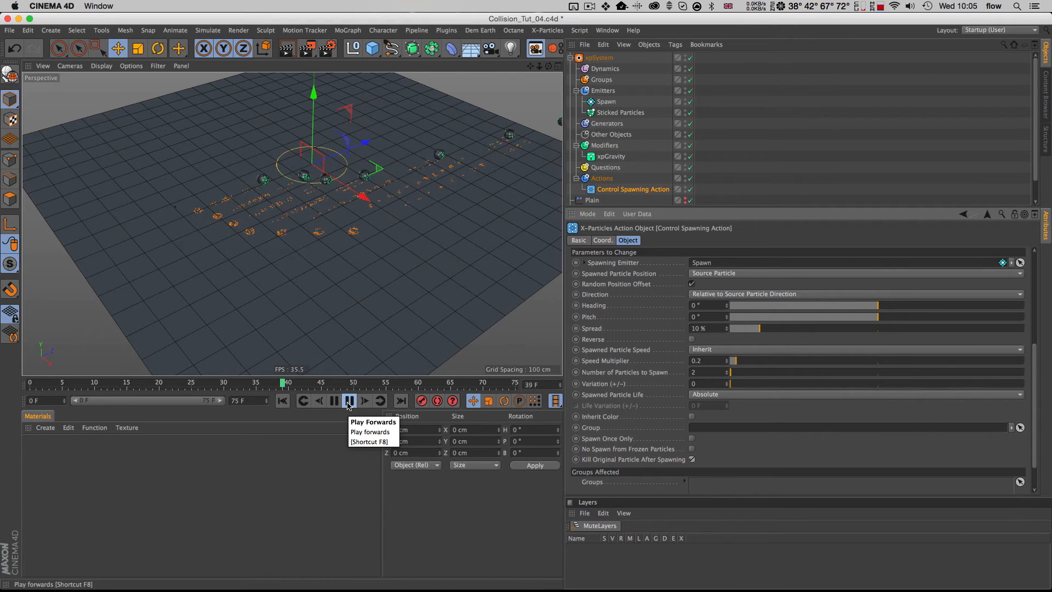
pyautogui.press('1')
pyautogui.press('3')
pyautogui.moveTo(345, 199); pyautogui.dragTo(277, 221)
pyautogui.press('1')
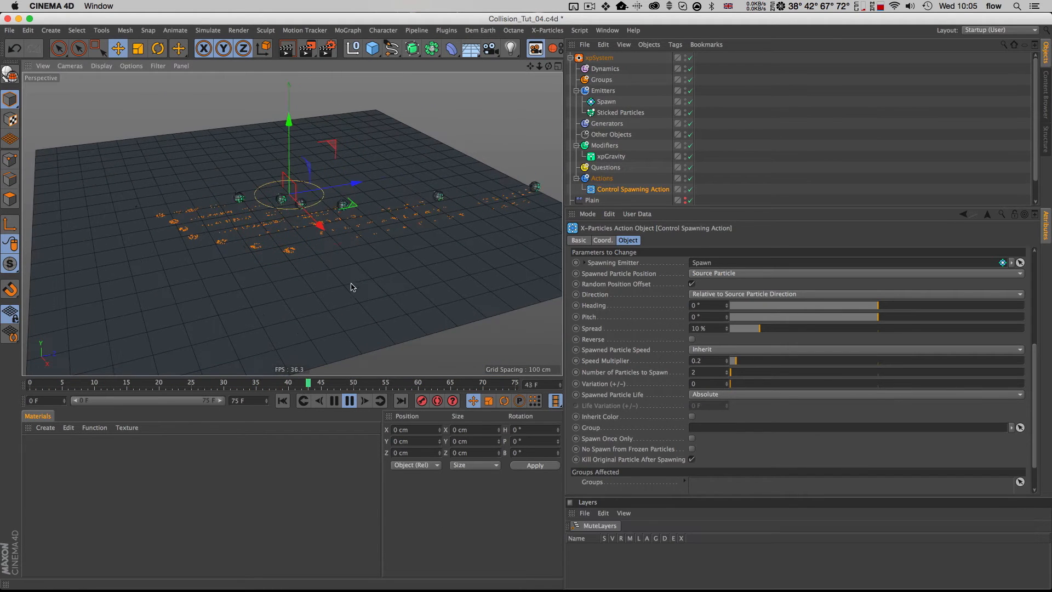
pyautogui.click(348, 401)
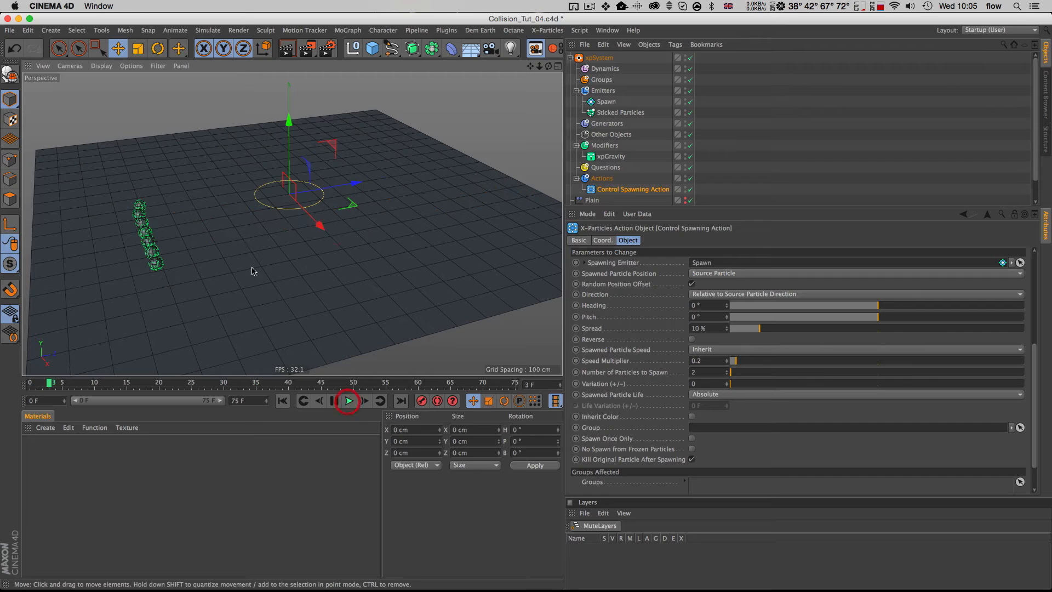
pyautogui.click(349, 401)
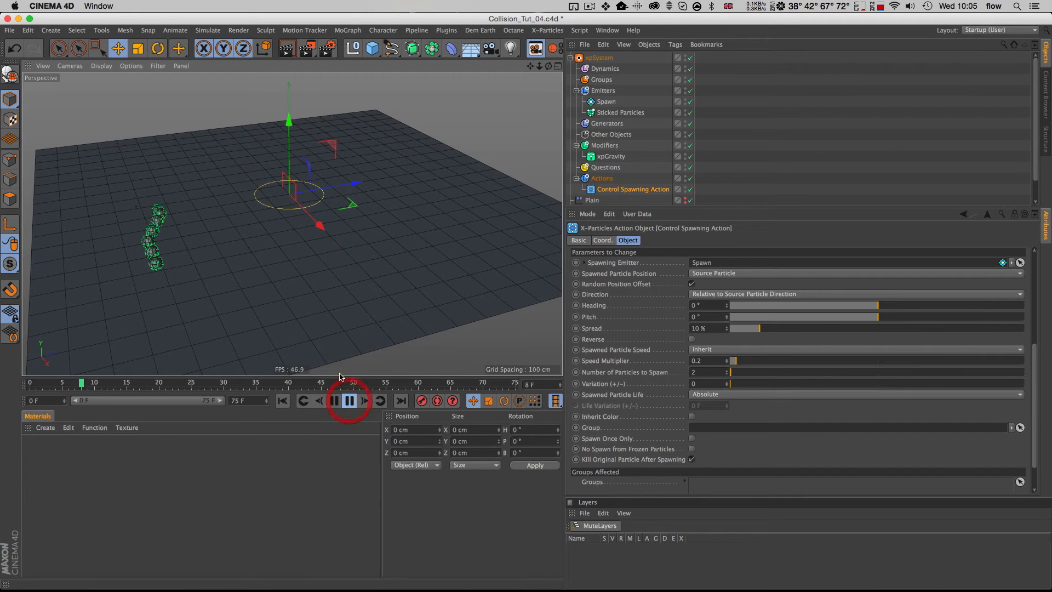
pyautogui.press('3')
pyautogui.moveTo(310, 193); pyautogui.dragTo(467, 214)
pyautogui.press('1')
pyautogui.moveTo(344, 210); pyautogui.dragTo(369, 238)
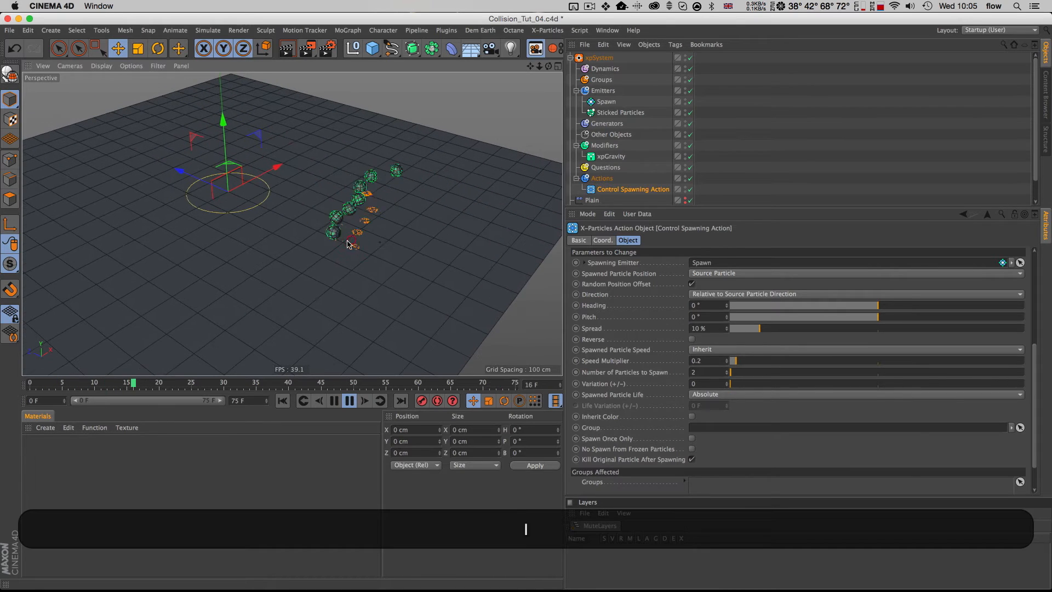
pyautogui.click(348, 402)
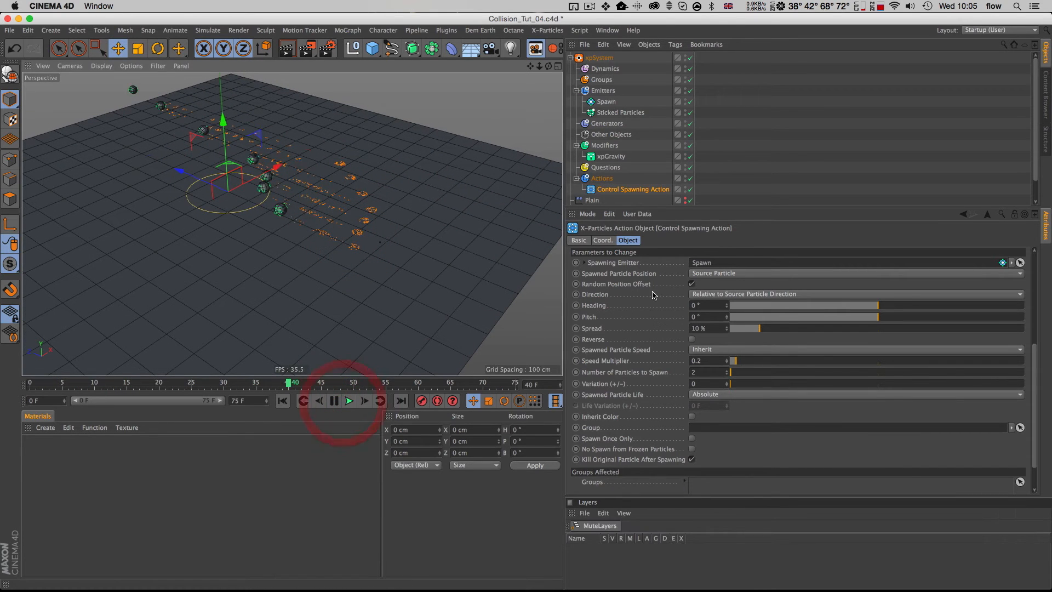
# Set the Spawn emitter's editor display to Circle and replay the simulation from the first frame
pyautogui.click(604, 80)
pyautogui.click(606, 101)
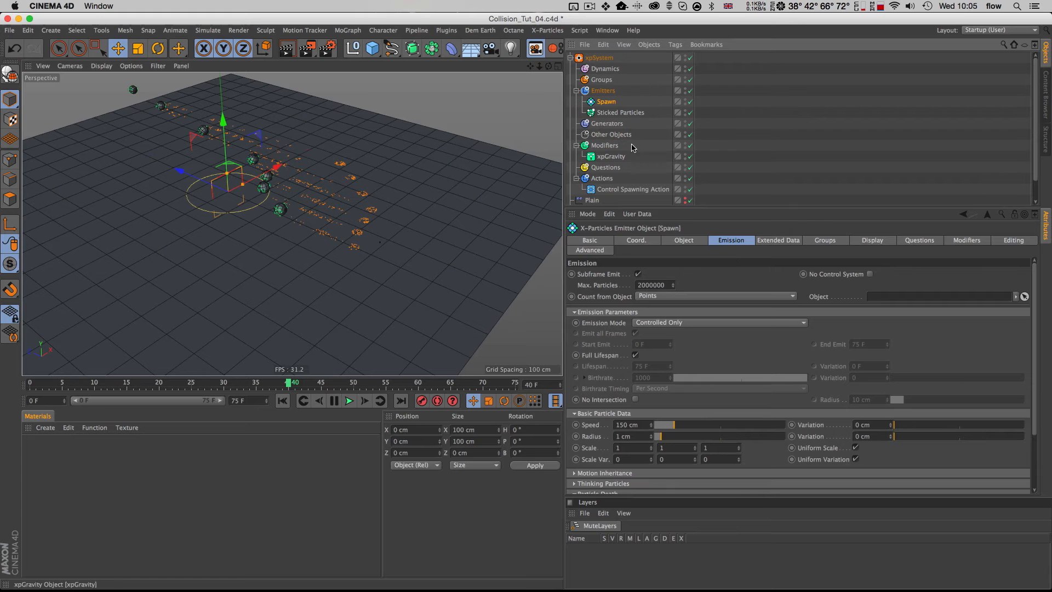
pyautogui.click(832, 240)
pyautogui.click(870, 240)
pyautogui.moveTo(681, 366); pyautogui.dragTo(668, 464)
pyautogui.hotkey('shift', 'f')
pyautogui.click(349, 402)
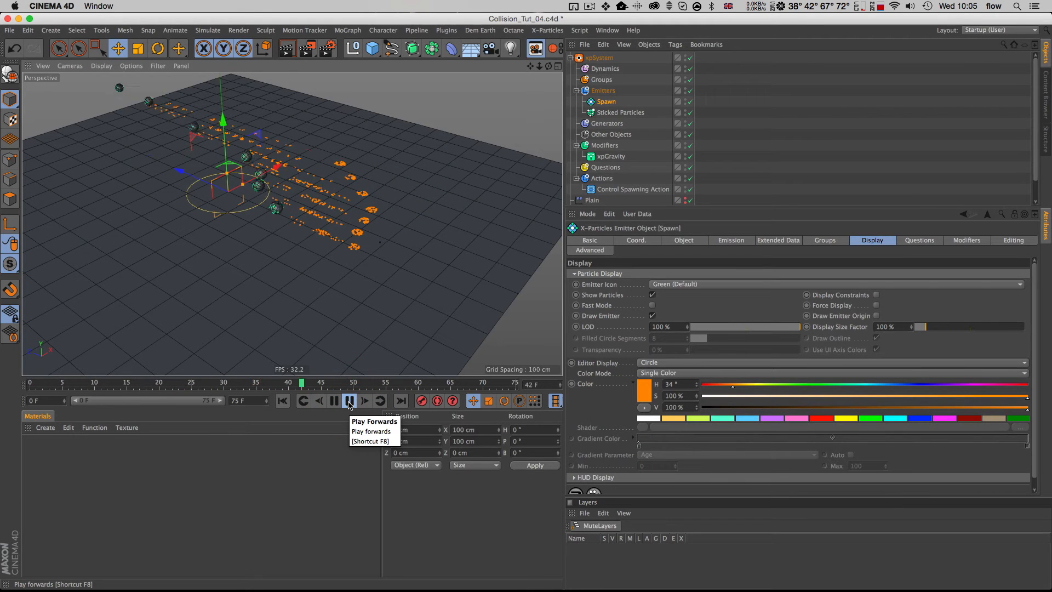
pyautogui.click(349, 404)
# Examine the spawned particle trails and contact spots on the plane up close and from further away
pyautogui.press('1')
pyautogui.press('2')
pyautogui.moveTo(323, 249); pyautogui.dragTo(376, 237)
pyautogui.press('1')
pyautogui.press('3')
pyautogui.press('2')
pyautogui.press('1')
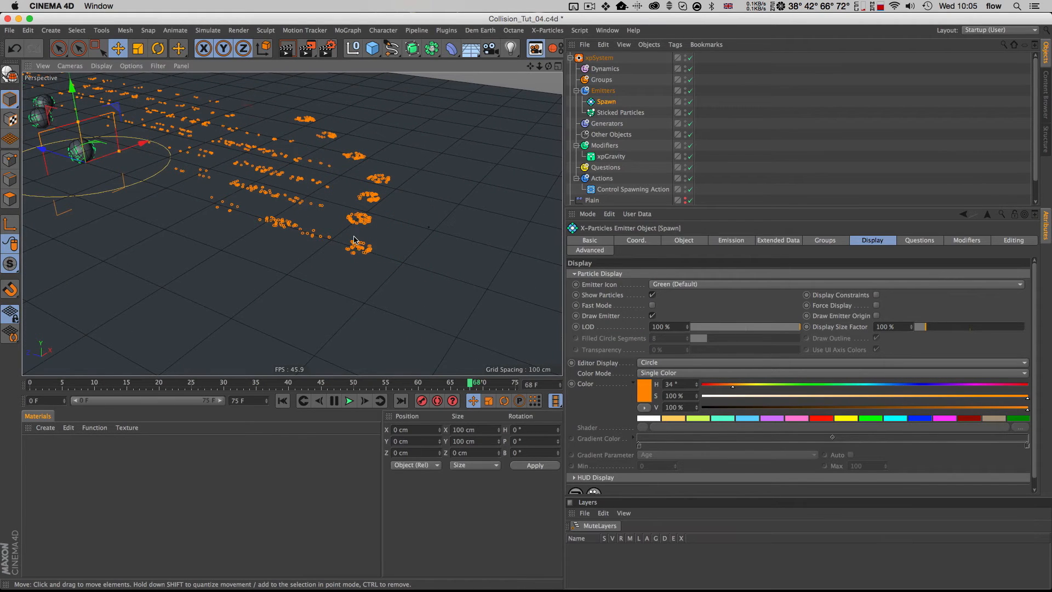
pyautogui.press('1')
pyautogui.moveTo(359, 252); pyautogui.dragTo(430, 272)
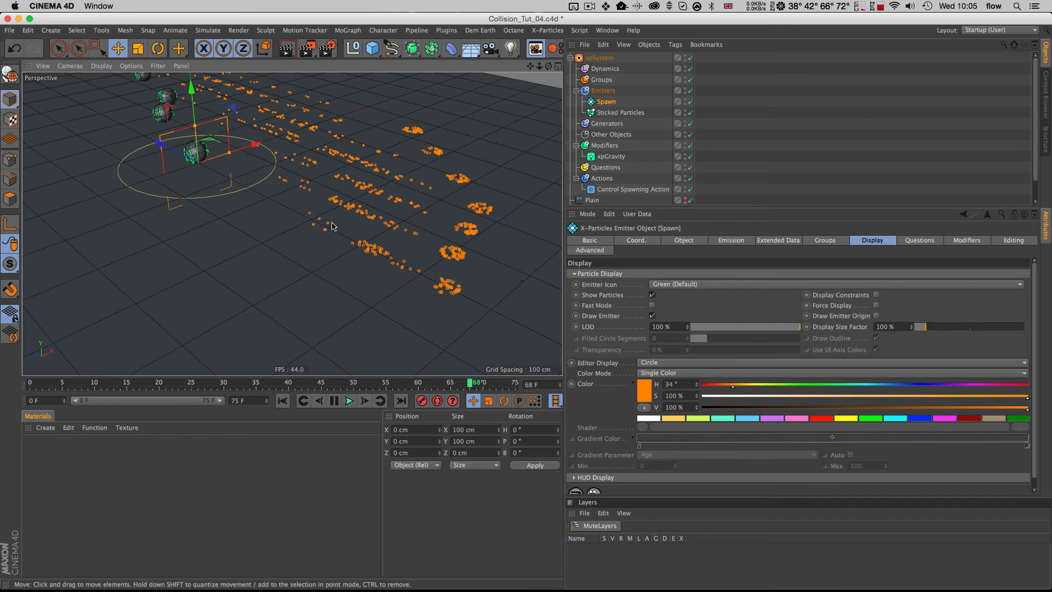
pyautogui.press('2')
pyautogui.moveTo(308, 244); pyautogui.dragTo(284, 207)
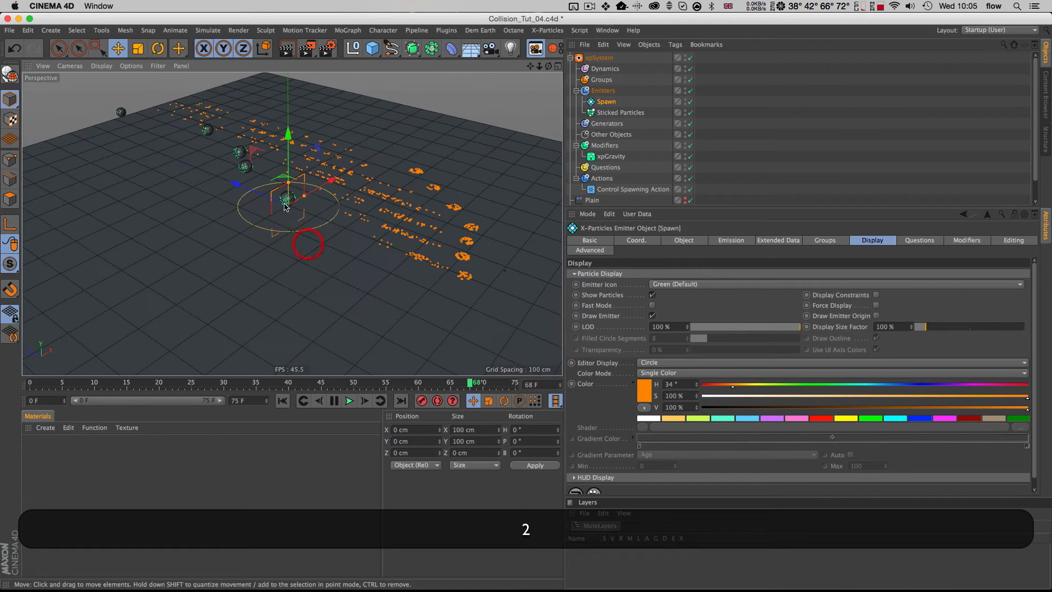
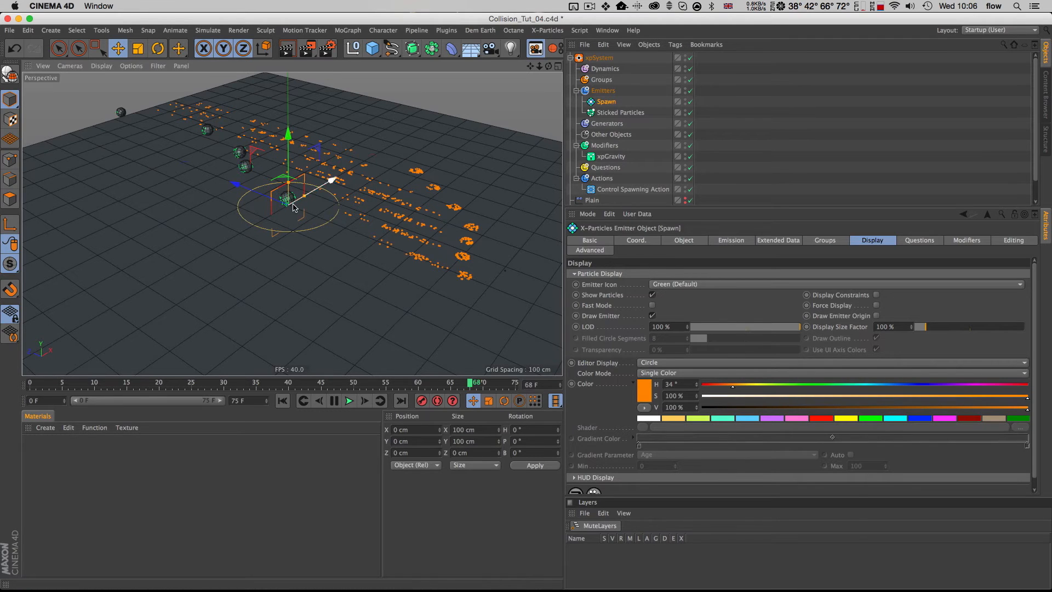
# Add a cube alongside the sphere inside the Cloner and scale it uniformly down to about 27.2 cm
pyautogui.scroll(-2, 639, 144)
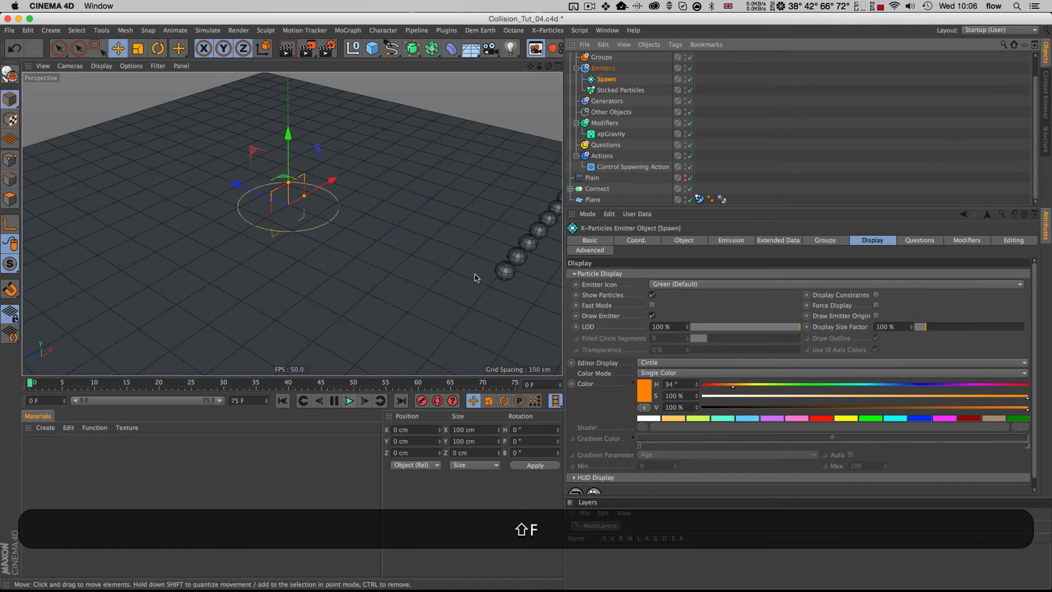
pyautogui.keyDown('alt'); pyautogui.moveTo(479, 274); pyautogui.dragTo(393, 262, button='middle'); pyautogui.keyUp('alt')
pyautogui.press('3')
pyautogui.moveTo(395, 259); pyautogui.dragTo(390, 271)
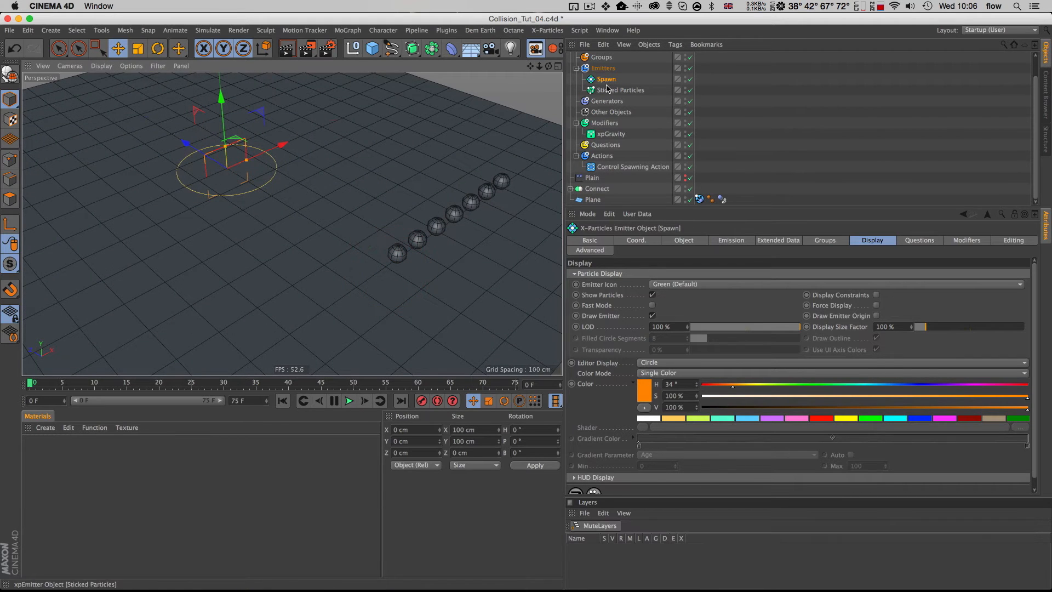
pyautogui.scroll(-2, 592, 184)
pyautogui.click(601, 189)
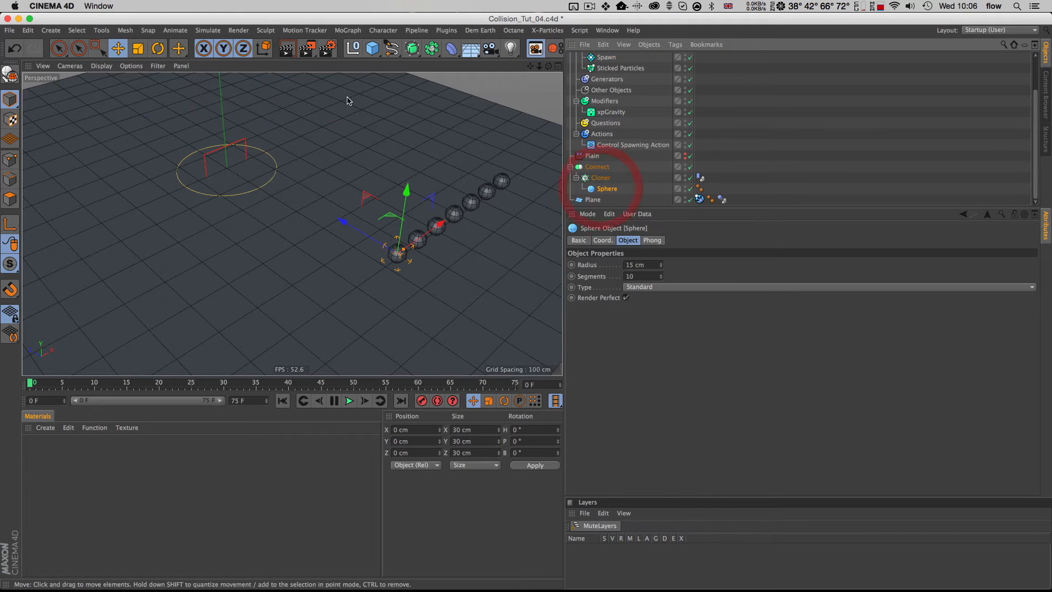
pyautogui.click(372, 48)
pyautogui.click(468, 67)
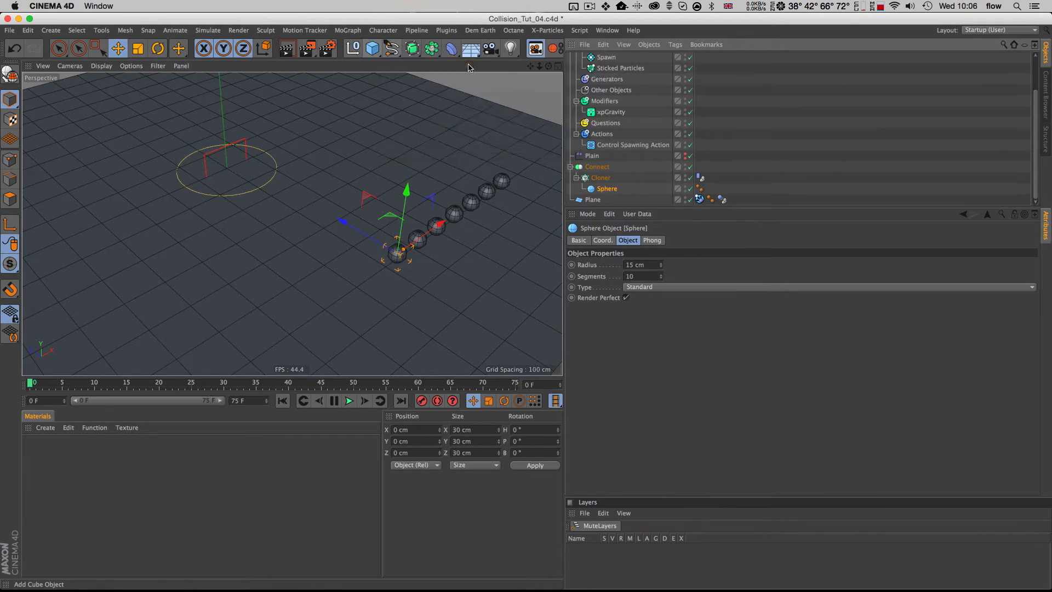
pyautogui.press('t')
pyautogui.moveTo(372, 183); pyautogui.dragTo(119, 268)
pyautogui.keyDown('alt'); pyautogui.moveTo(418, 276); pyautogui.dragTo(390, 234); pyautogui.keyUp('alt')
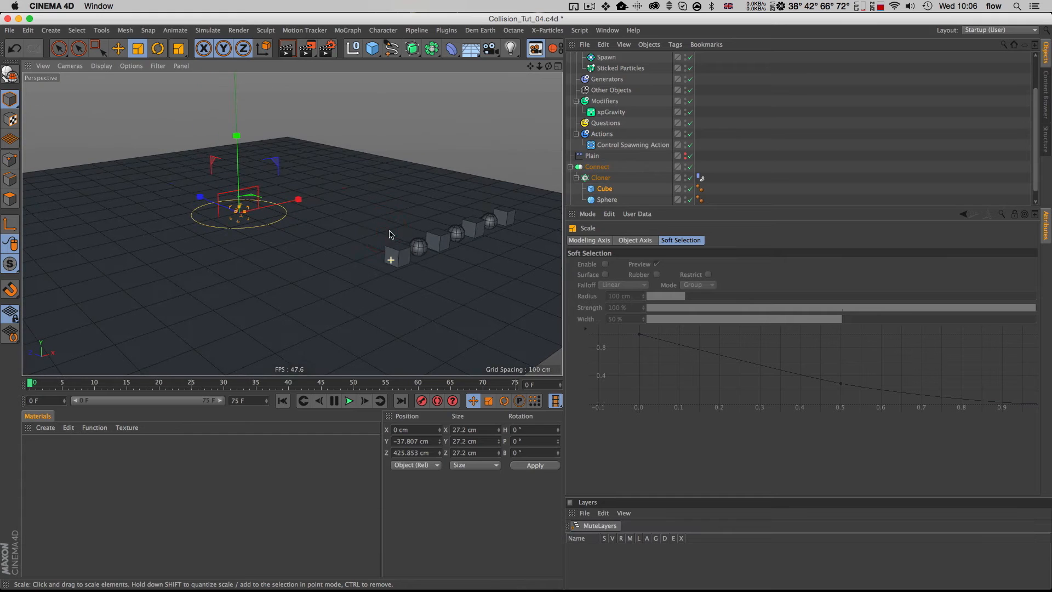
# Bake the project's dynamics simulation with the Connect object temporarily disabled, and re-enable it
pyautogui.scroll(-1, 612, 179)
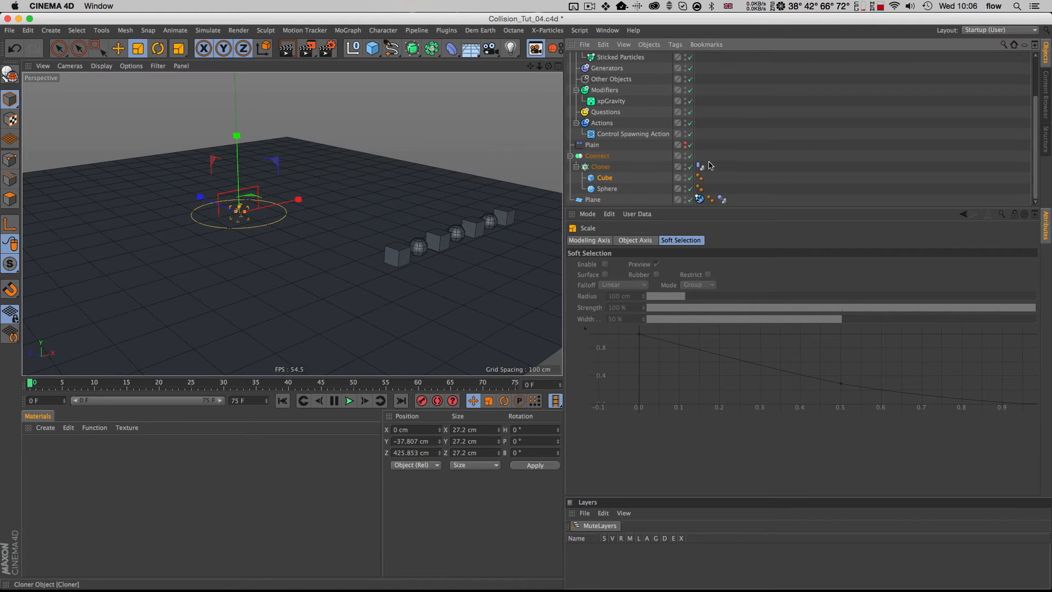
pyautogui.click(690, 156)
pyautogui.press('super+d')
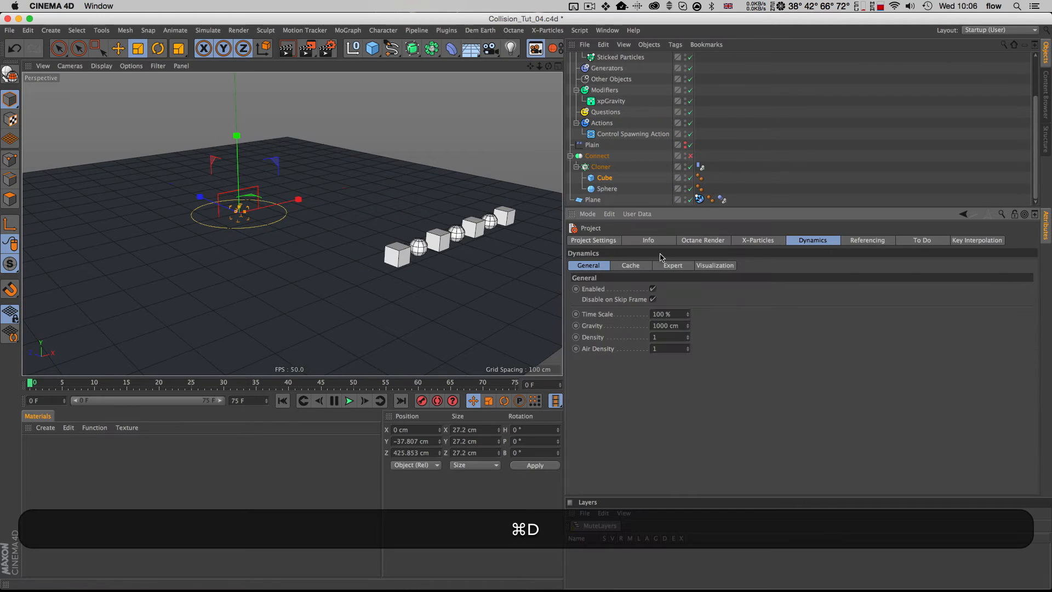
pyautogui.click(630, 265)
pyautogui.click(592, 289)
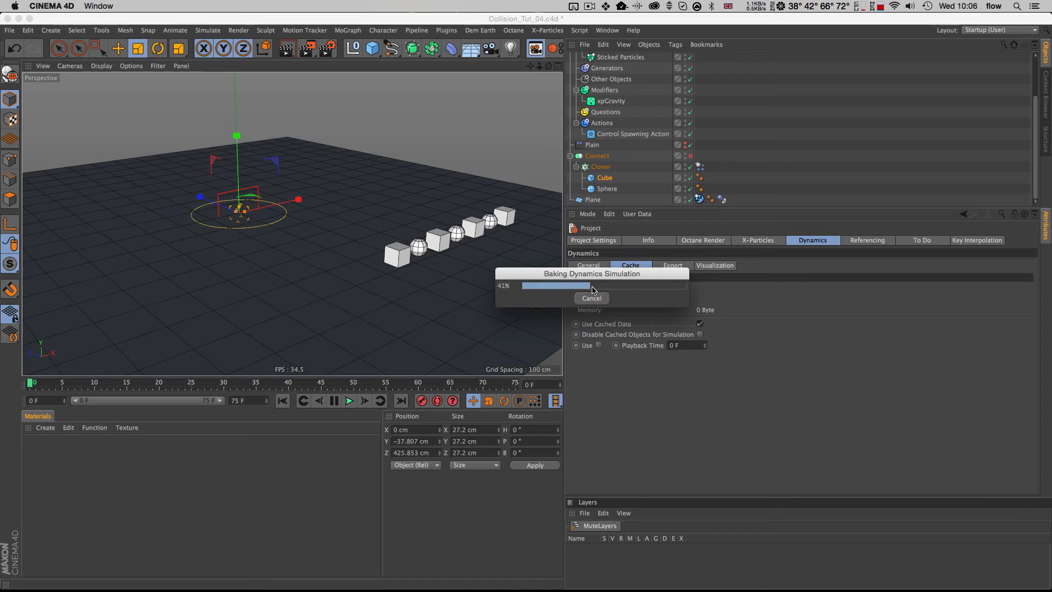
pyautogui.click(690, 155)
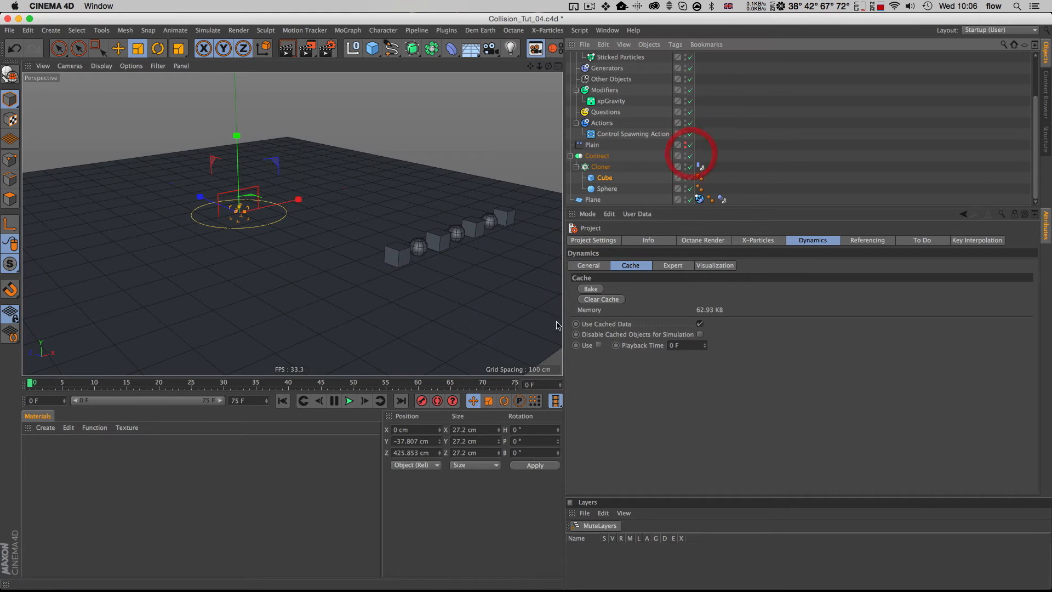
# Play the baked simulation and inspect how the cubes and spheres collide with the ground plane
pyautogui.click(350, 400)
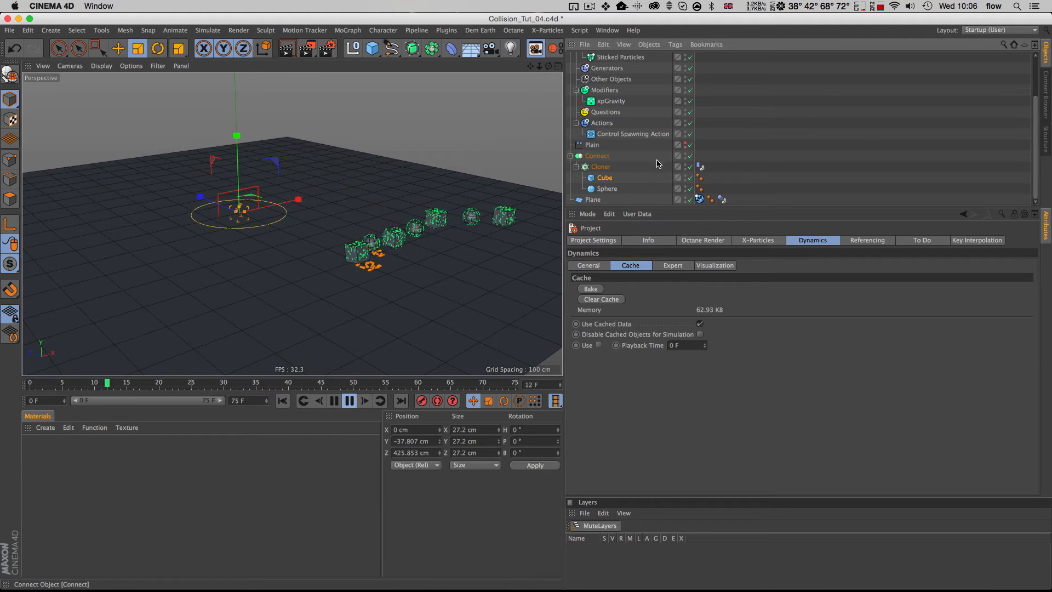
pyautogui.press('3')
pyautogui.moveTo(376, 241); pyautogui.dragTo(340, 266)
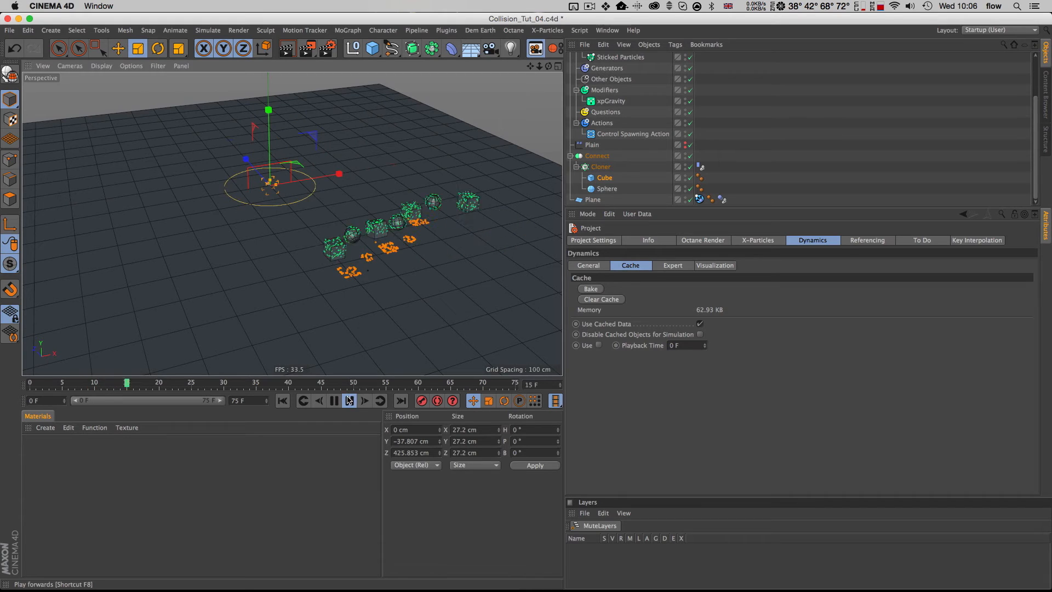
# Disable the Connect object and clear the project's dynamics cache
pyautogui.click(722, 199)
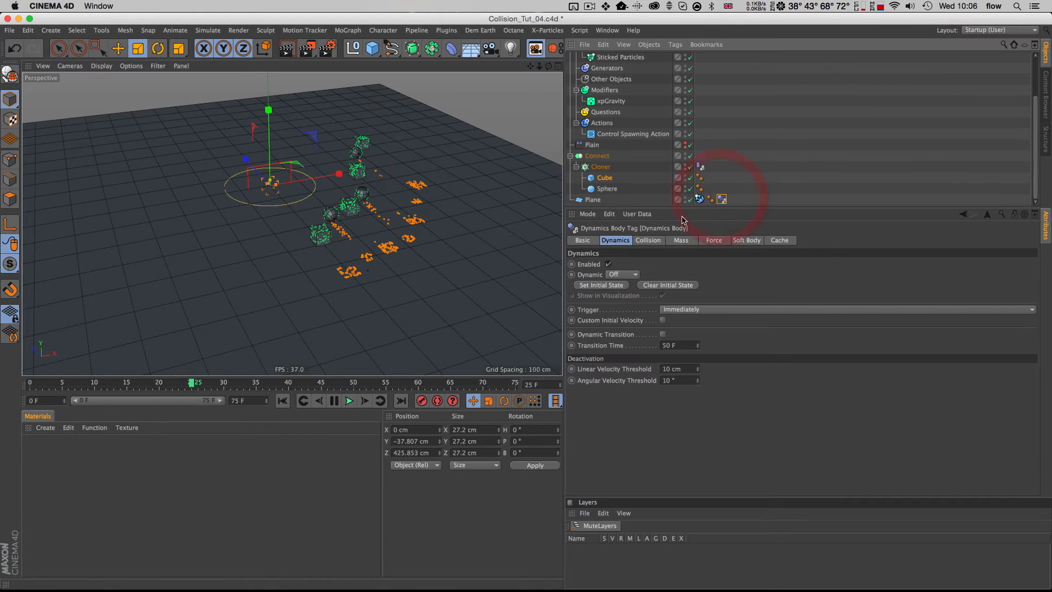
pyautogui.click(690, 155)
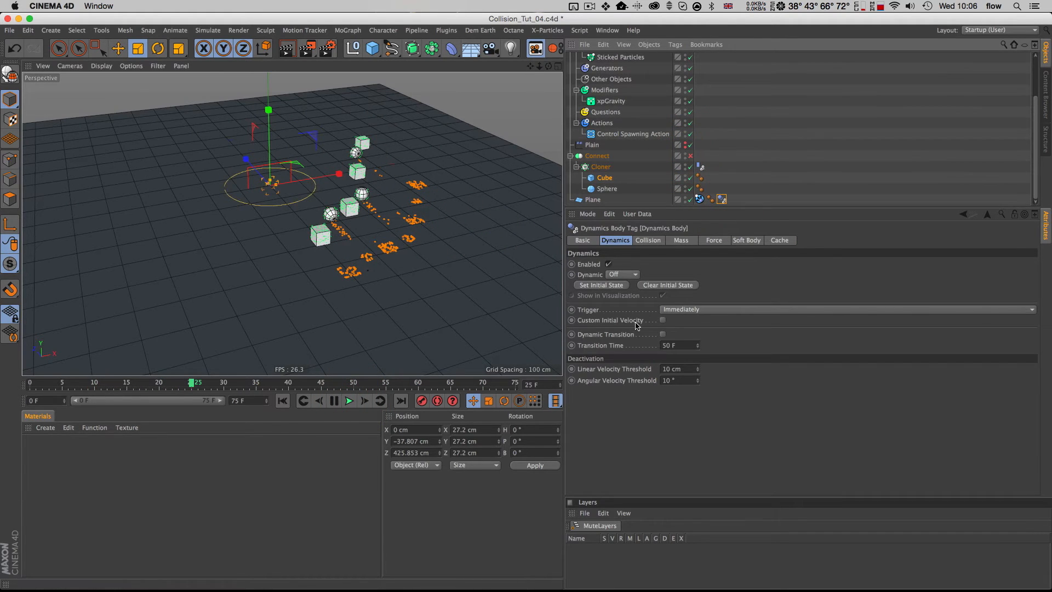
pyautogui.press('super+d')
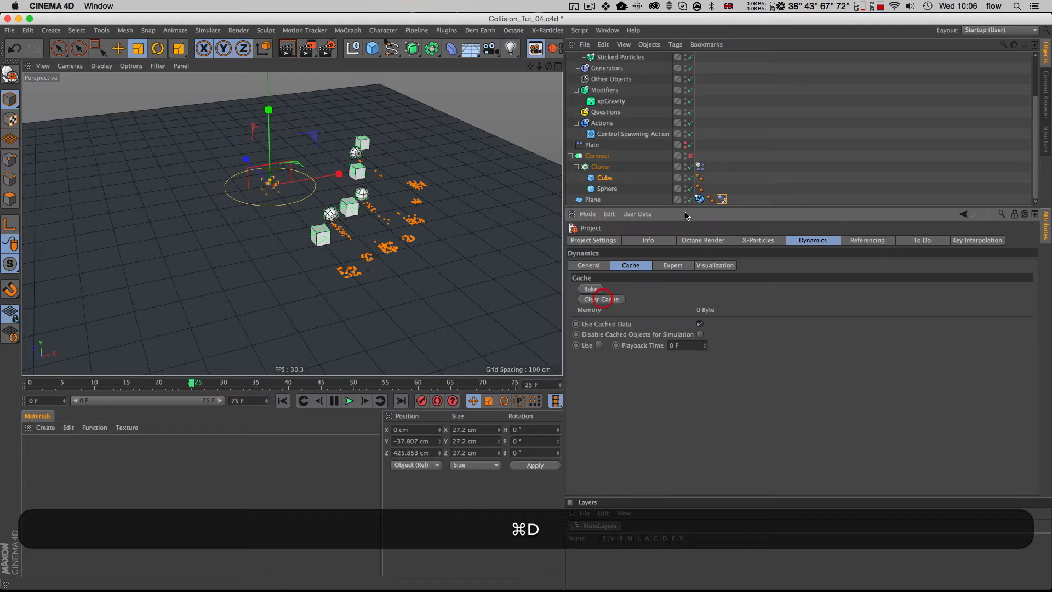
# Set the collision friction of the Plane's Dynamics Body tag to 100 %
pyautogui.click(722, 199)
pyautogui.click(681, 239)
pyautogui.click(647, 240)
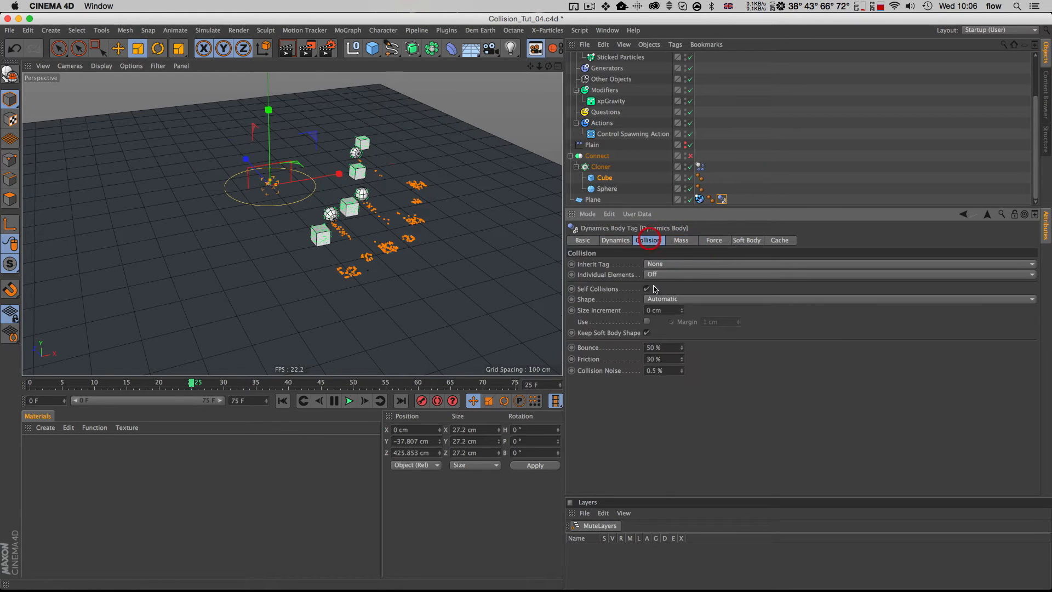
pyautogui.moveTo(669, 360); pyautogui.dragTo(557, 356)
pyautogui.write('1')
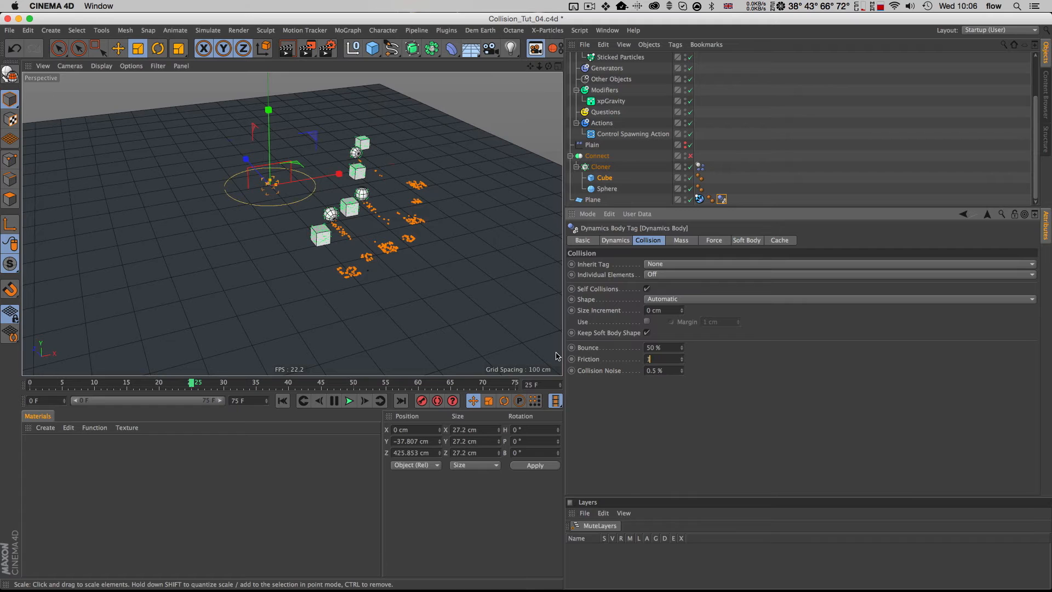
pyautogui.write('00')
pyautogui.press('Return')
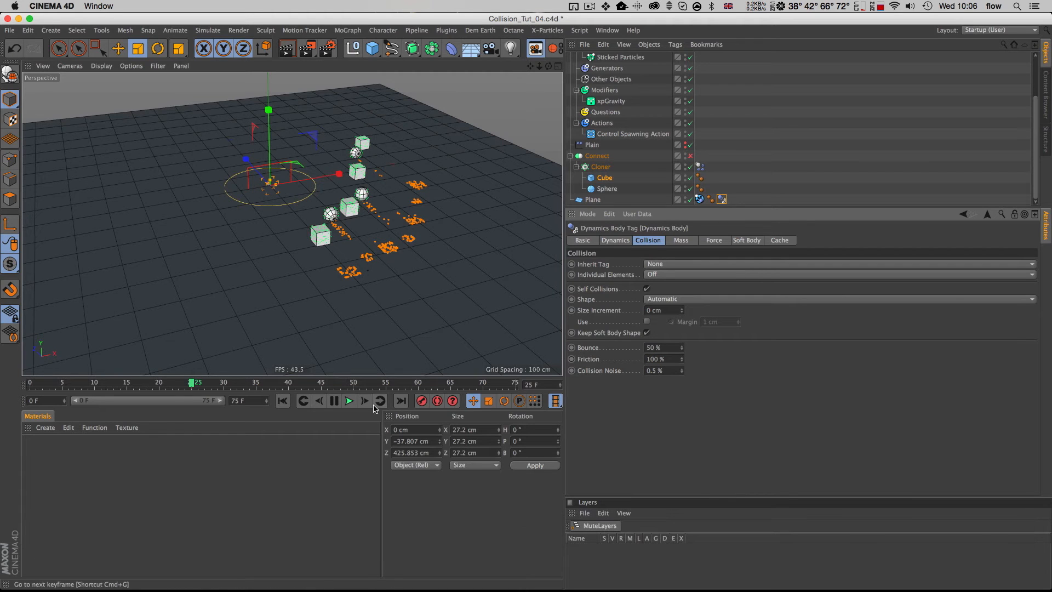
# Preview the dynamics from the first frame, bake the project's dynamics simulation, and re-enable the Connect object
pyautogui.hotkey('shift', 'f')
pyautogui.click(349, 401)
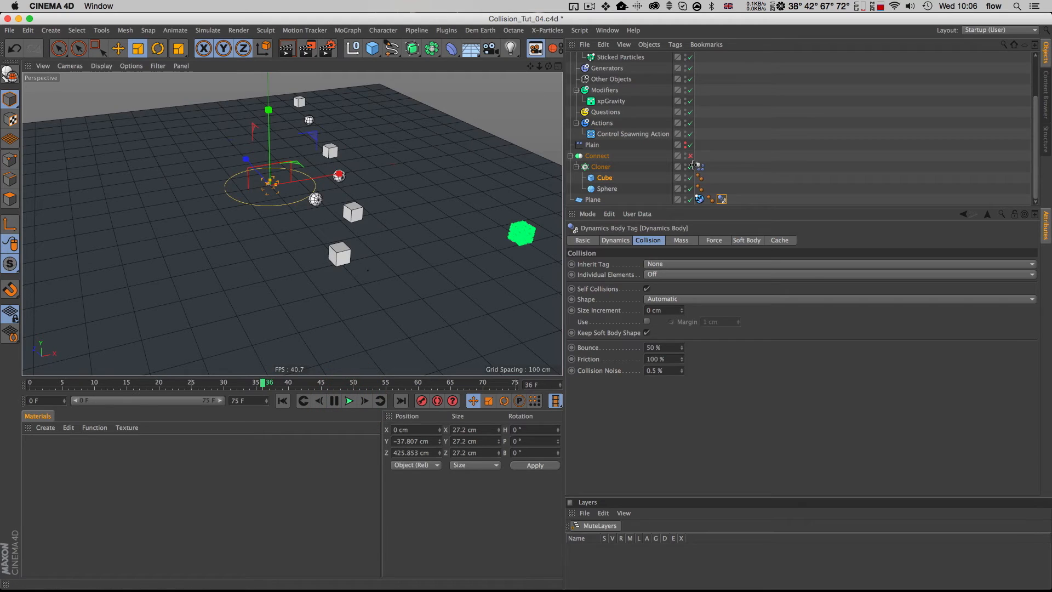
pyautogui.press('super+d')
pyautogui.click(591, 289)
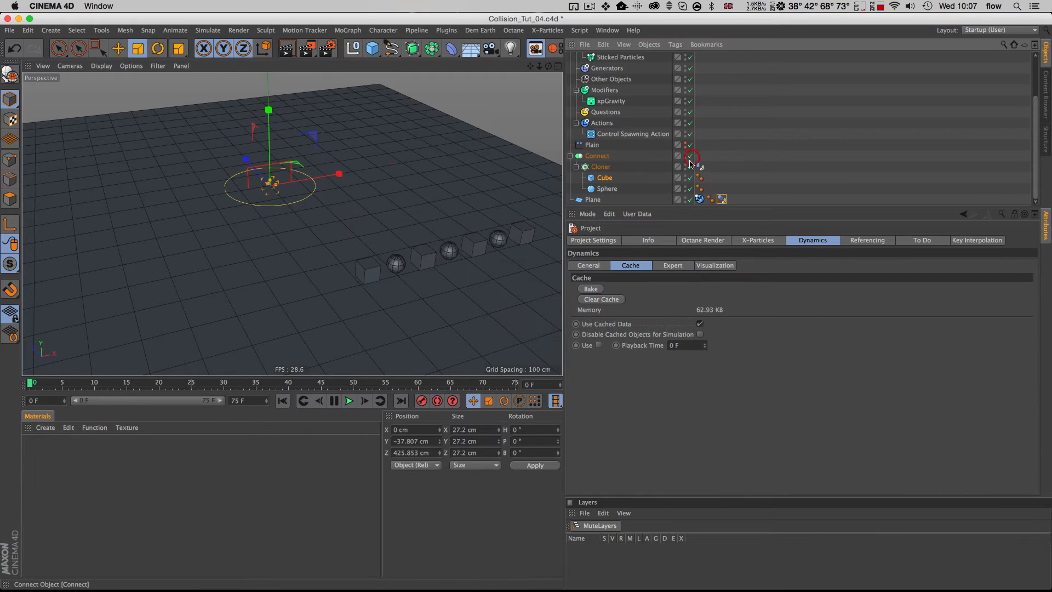
# Play the baked simulation from the start and inspect the particles left where the clones touch the ground plane
pyautogui.hotkey('shift', 'f')
pyautogui.click(351, 403)
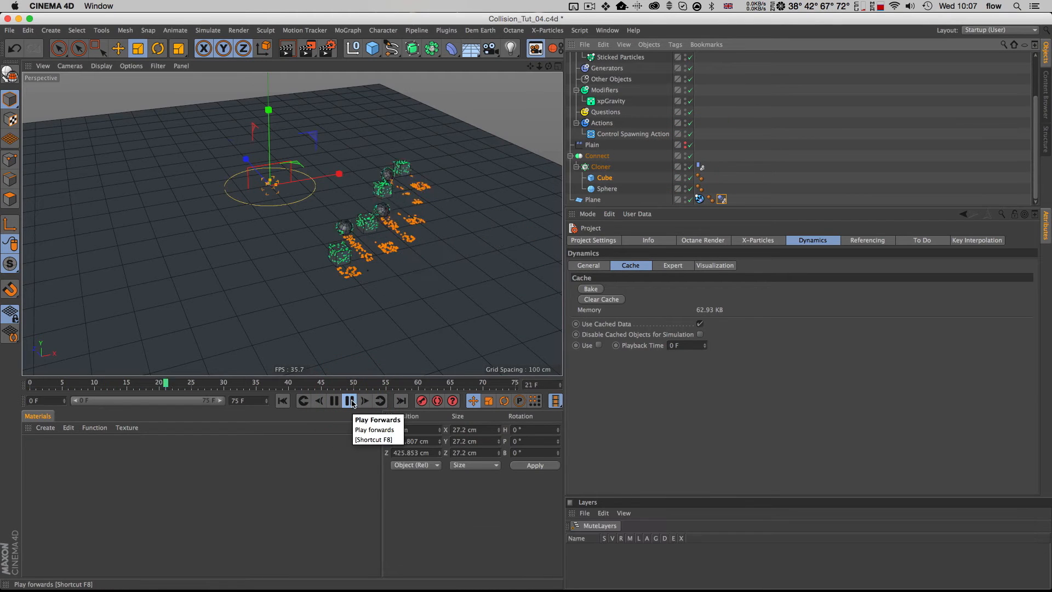
pyautogui.click(351, 403)
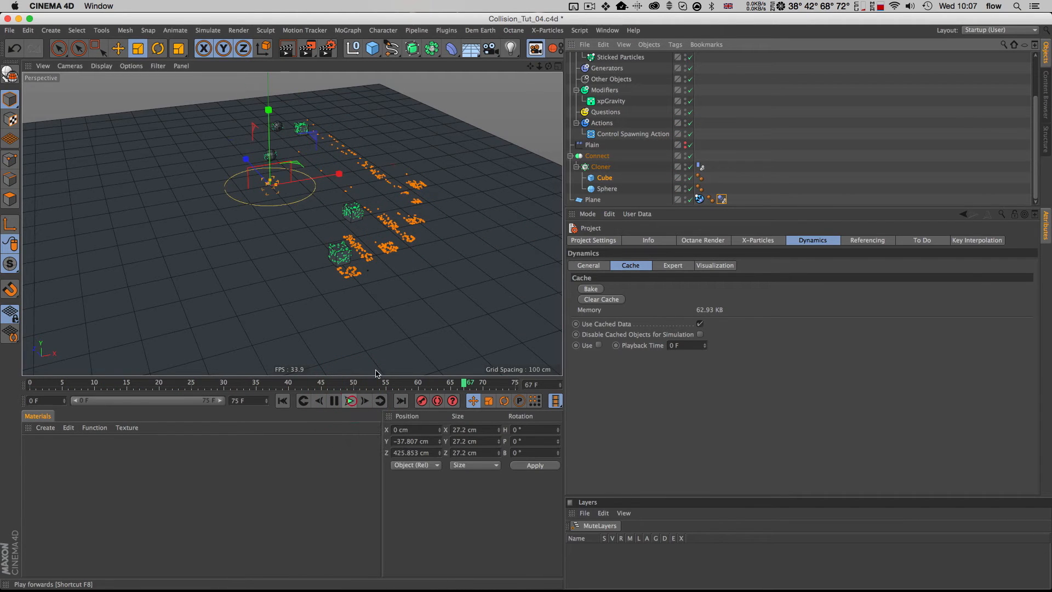
pyautogui.click(570, 155)
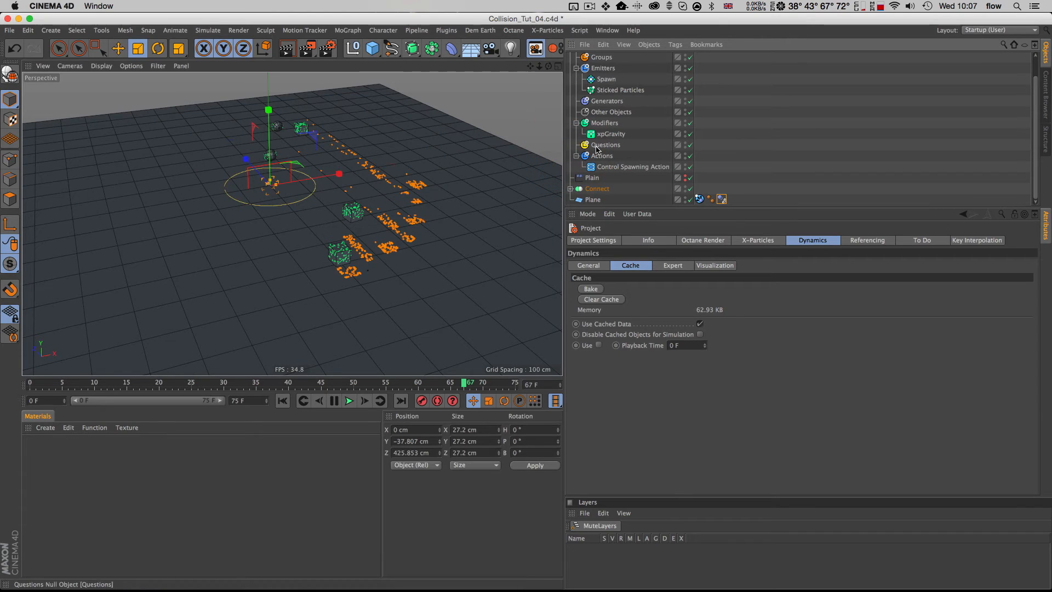
pyautogui.press('3')
pyautogui.moveTo(351, 255); pyautogui.dragTo(392, 280)
pyautogui.press('2')
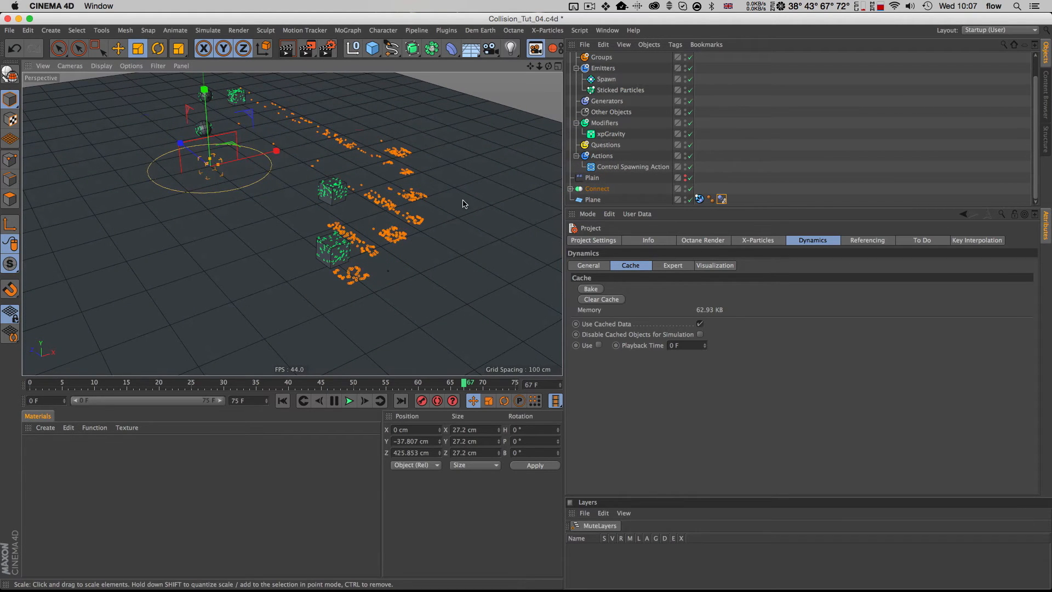
# Turn off Kill Original Particle After Spawning in the Control Spawning action
pyautogui.click(620, 90)
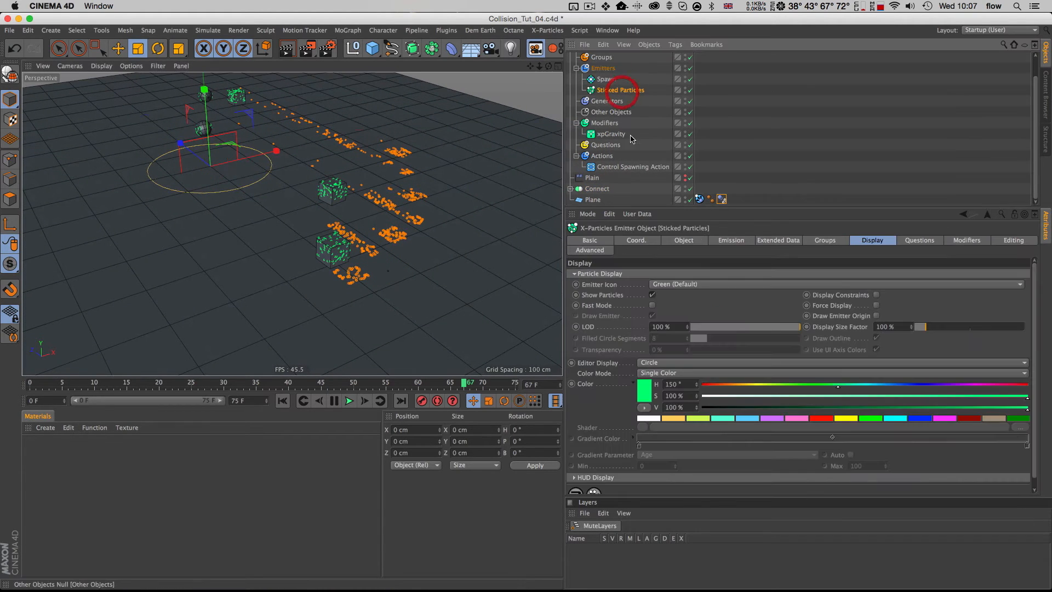
pyautogui.click(601, 166)
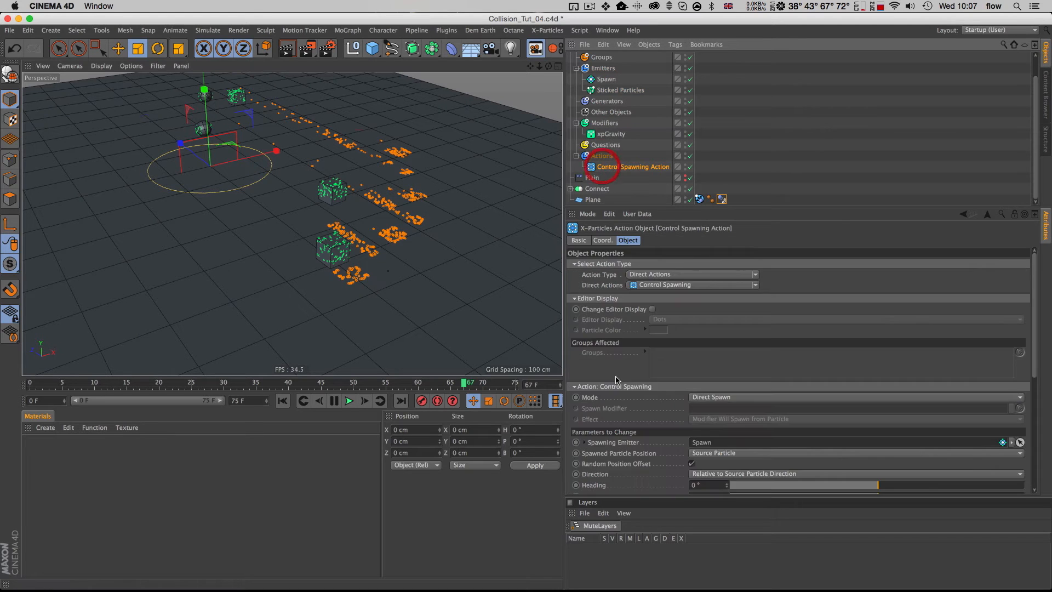
pyautogui.scroll(-5, 646, 419)
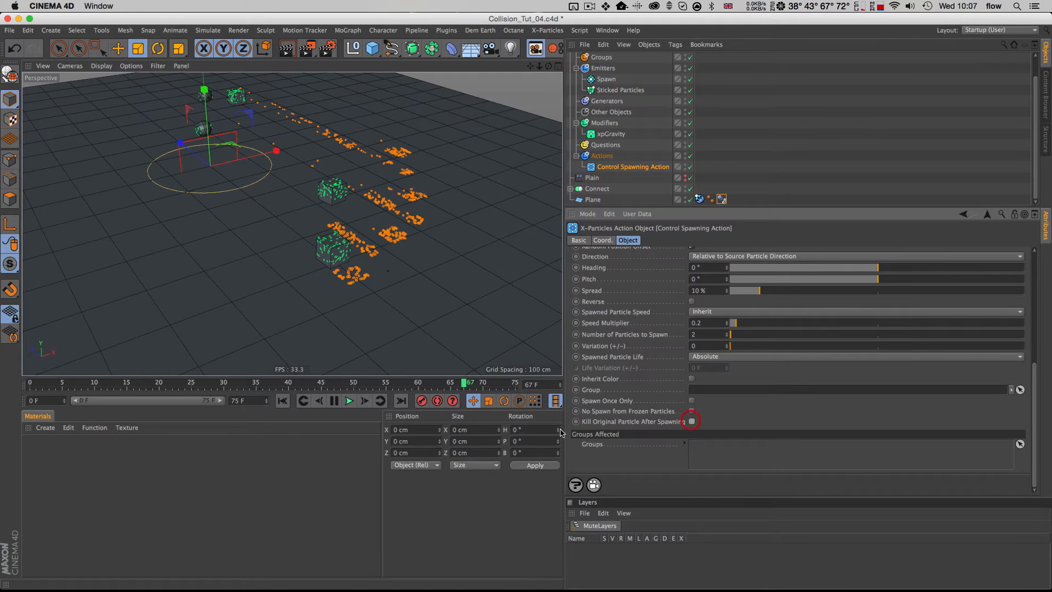
# Play the simulation from the first frame and examine the spawned and sticked particles up close during playback
pyautogui.hotkey('shift', 'f')
pyautogui.click(348, 400)
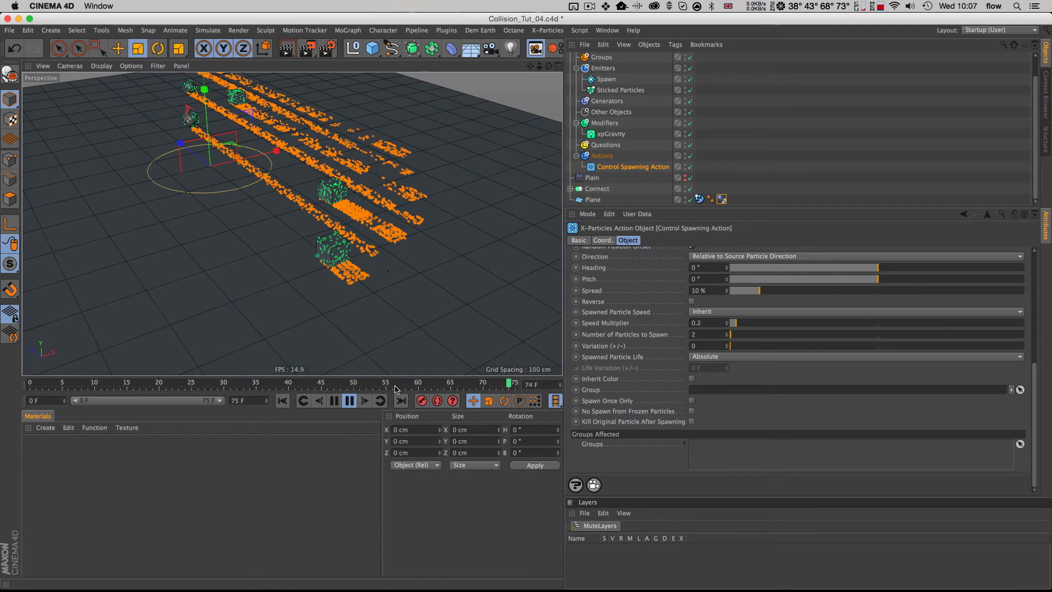
pyautogui.press('3')
pyautogui.moveTo(348, 296); pyautogui.dragTo(349, 294)
pyautogui.press('1')
pyautogui.moveTo(349, 331); pyautogui.dragTo(353, 231)
pyautogui.press('2')
pyautogui.press('3')
pyautogui.press('2')
pyautogui.moveTo(364, 135); pyautogui.dragTo(355, 231)
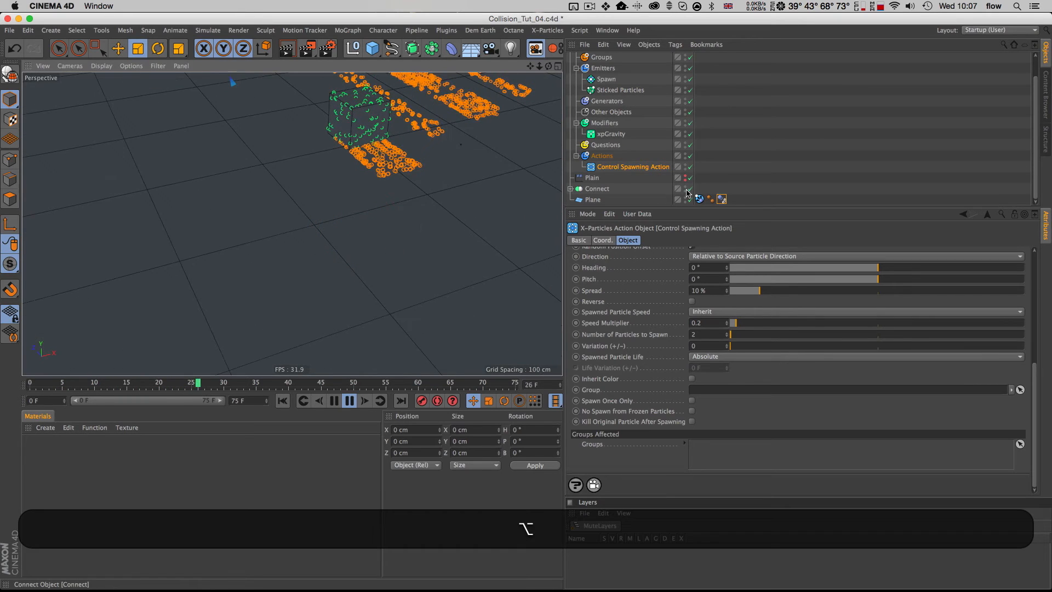
# Hide the Connect object in the viewport and inspect the particle trails during playback before stopping it
pyautogui.keyDown('alt'); pyautogui.click(684, 189); pyautogui.keyUp('alt')
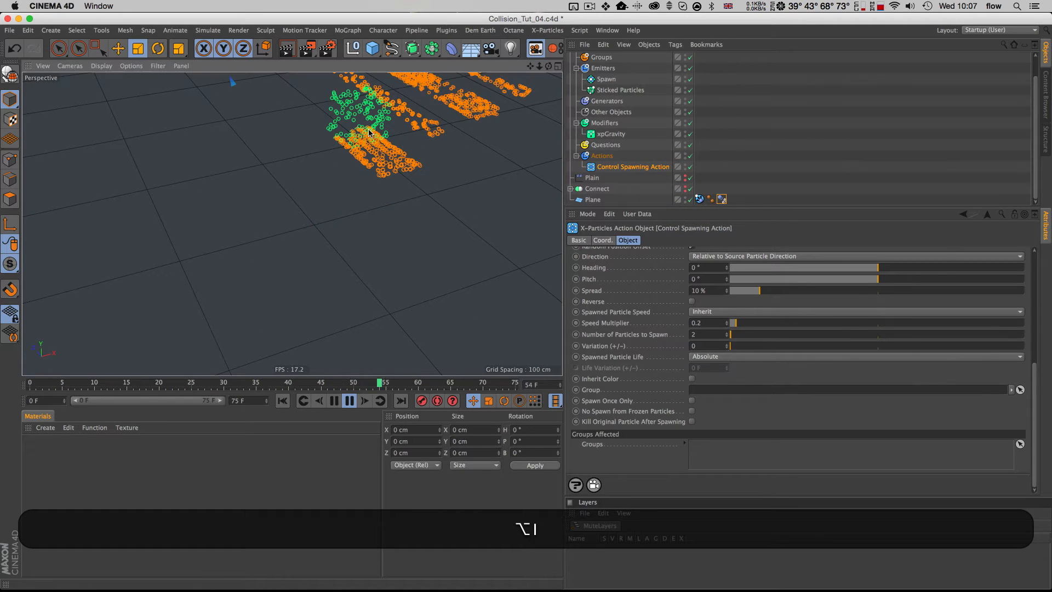
pyautogui.moveTo(341, 230); pyautogui.dragTo(331, 276)
pyautogui.press('3')
pyautogui.press('2')
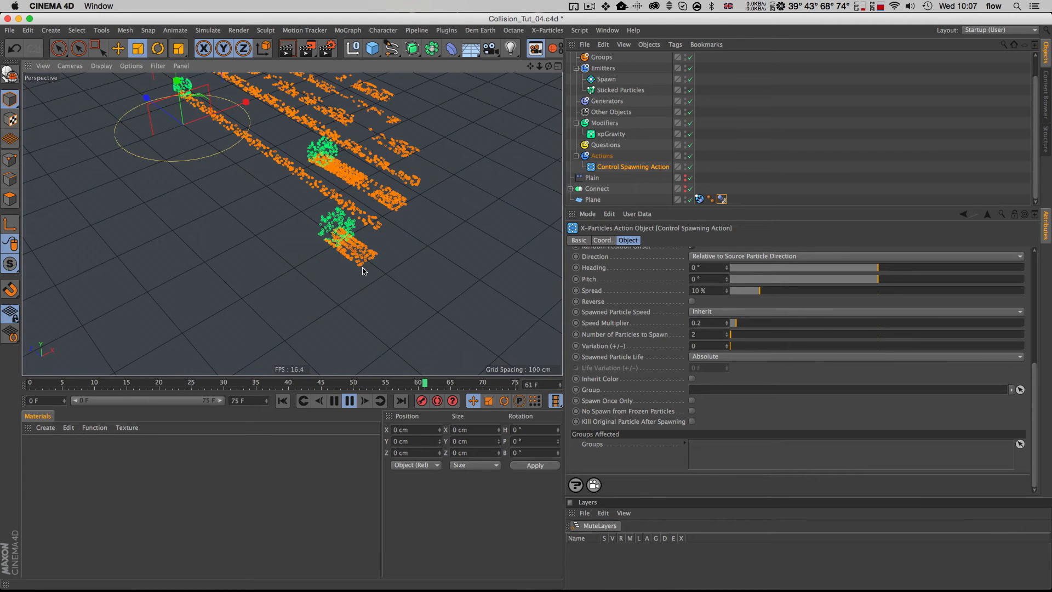
pyautogui.press('3')
pyautogui.moveTo(336, 232); pyautogui.dragTo(350, 268)
pyautogui.press('2')
pyautogui.press('1')
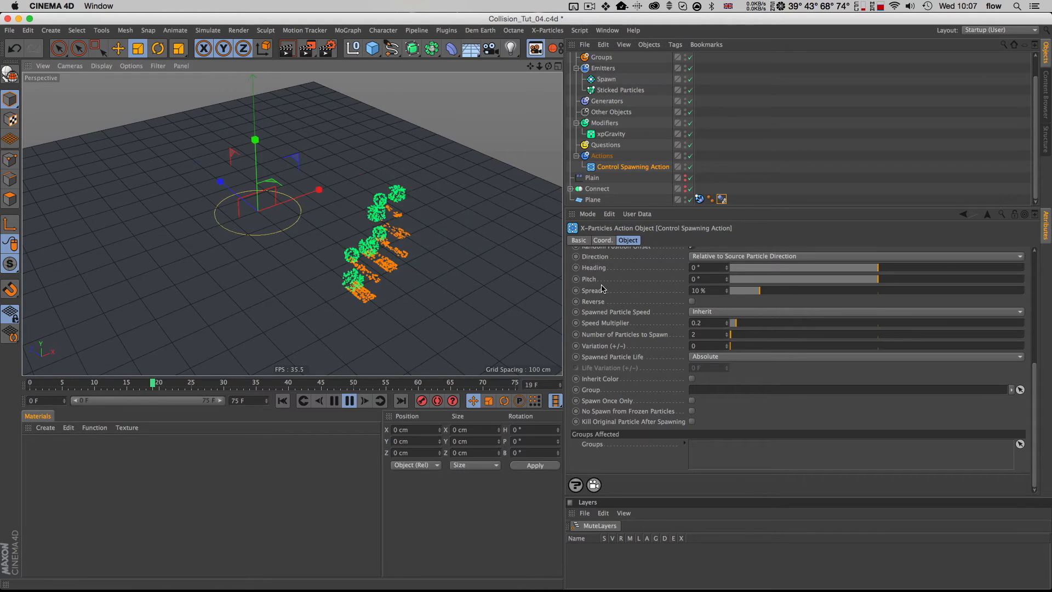
pyautogui.click(350, 402)
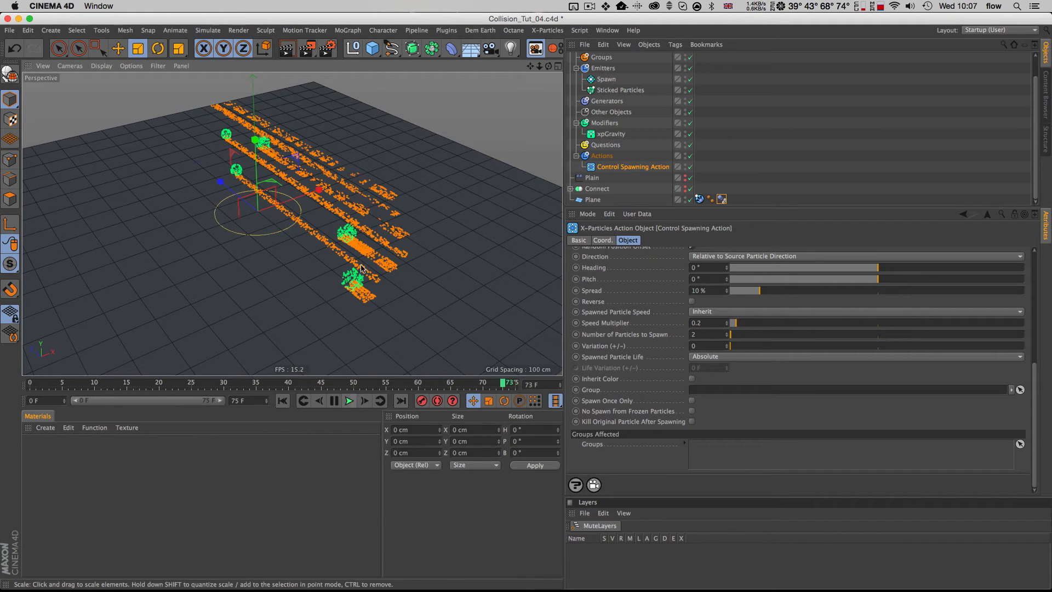
# Examine the spawned trails up close and review the settings of the Control Spawning action and the Plane's xpCollider tag
pyautogui.press('2')
pyautogui.moveTo(370, 273); pyautogui.dragTo(410, 262)
pyautogui.press('1')
pyautogui.press('3')
pyautogui.moveTo(397, 273)
pyautogui.mouseDown()
pyautogui.moveTo(433, 261)
pyautogui.moveTo(399, 264)
pyautogui.mouseUp()
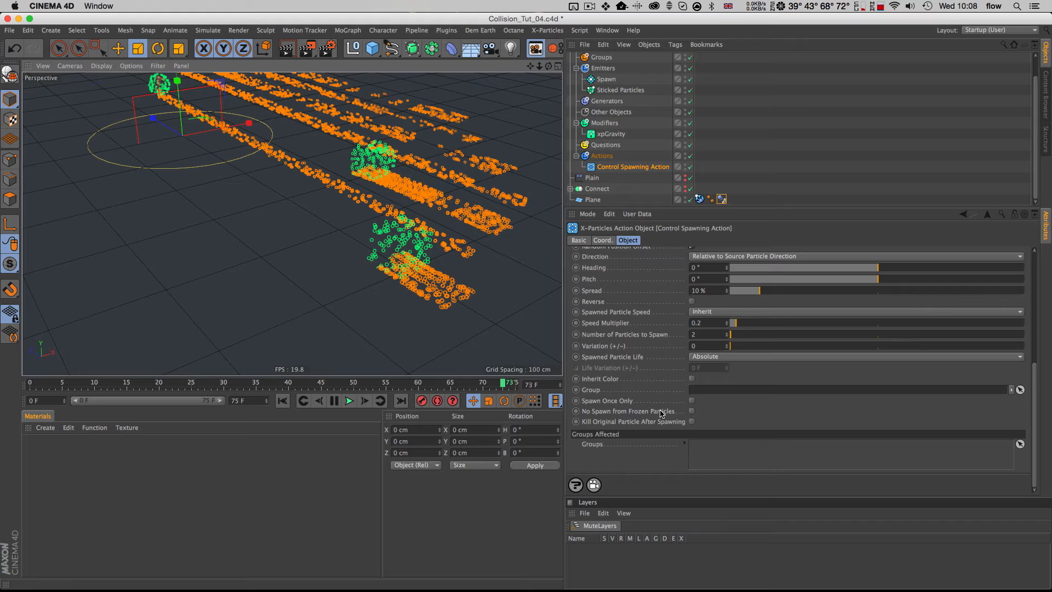
pyautogui.scroll(5, 661, 391)
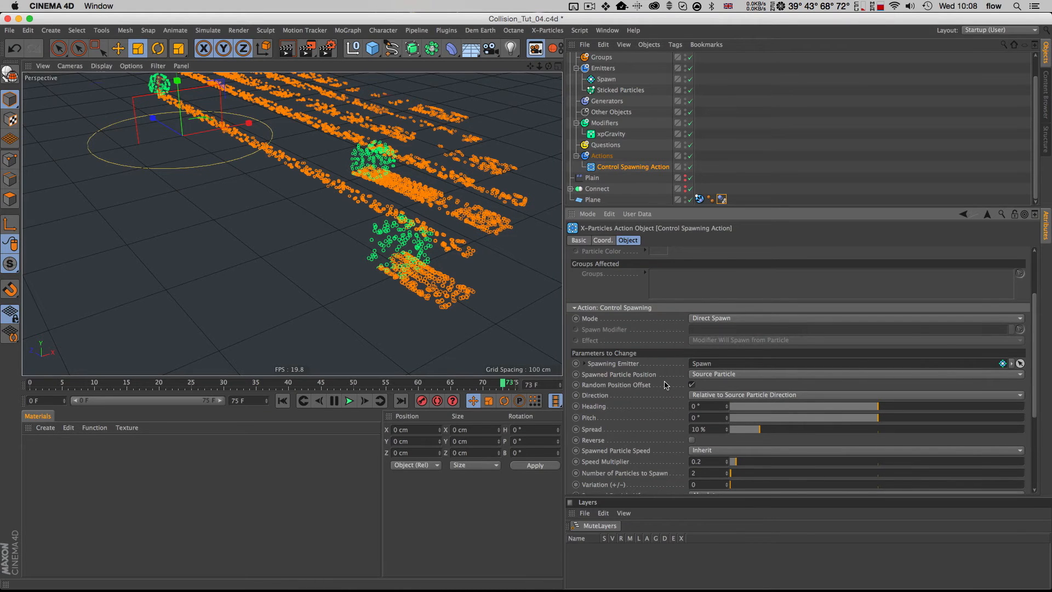
pyautogui.click(701, 198)
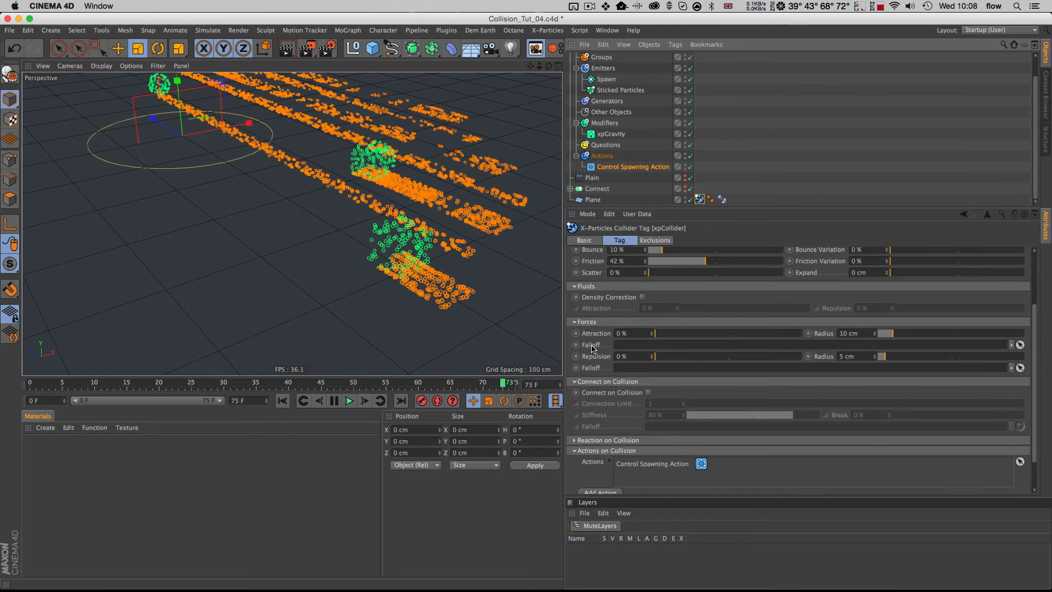
pyautogui.scroll(3, 592, 348)
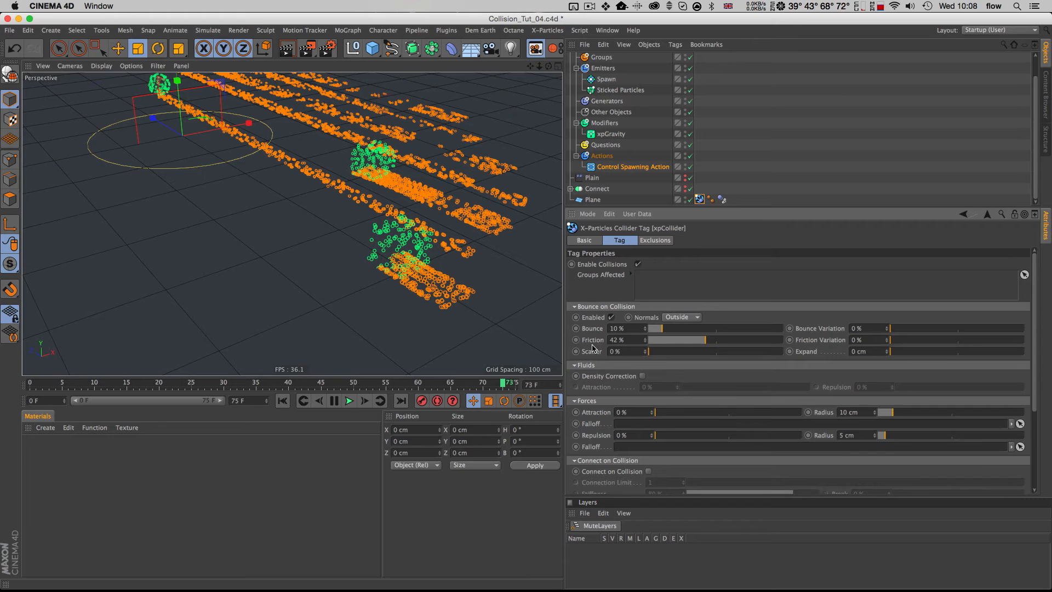
pyautogui.scroll(-4, 593, 347)
pyautogui.scroll(4, 592, 347)
# Set the project's end frame to 250 and extend the preview range to its full length
pyautogui.click(202, 399)
pyautogui.write('250')
pyautogui.press('Return')
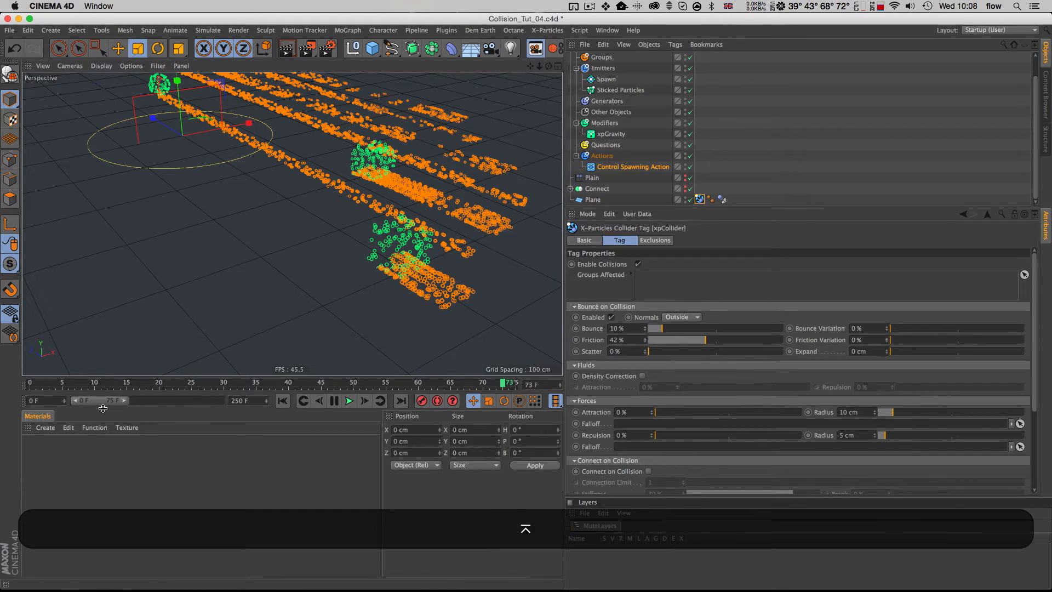
pyautogui.moveTo(125, 400); pyautogui.dragTo(221, 400)
# Play the lengthened simulation from the first frame, pausing midway to examine the particles around the nearest clone
pyautogui.hotkey('shift', 'f')
pyautogui.click(349, 401)
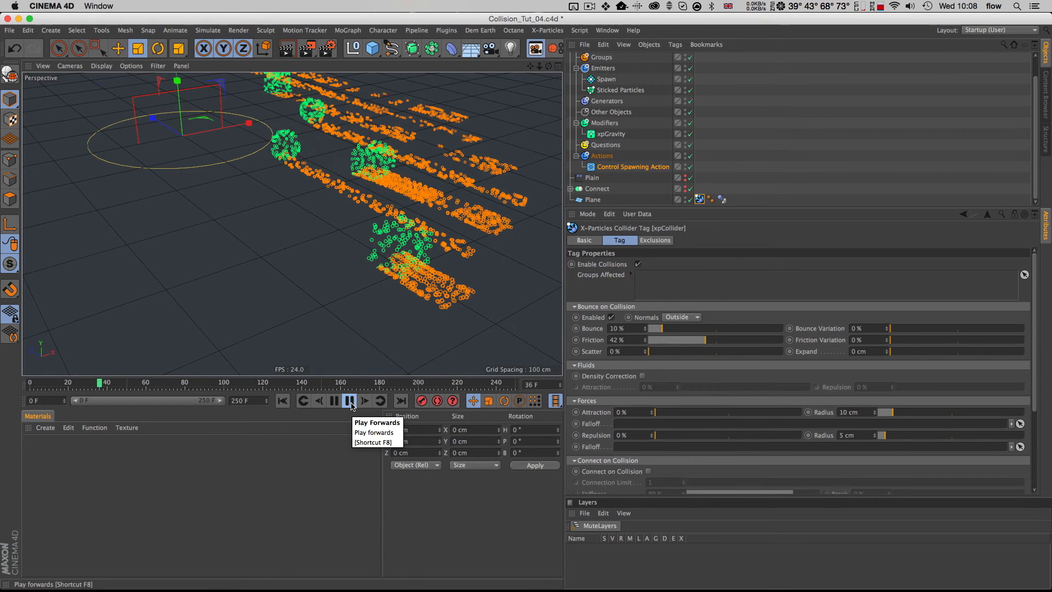
pyautogui.click(349, 401)
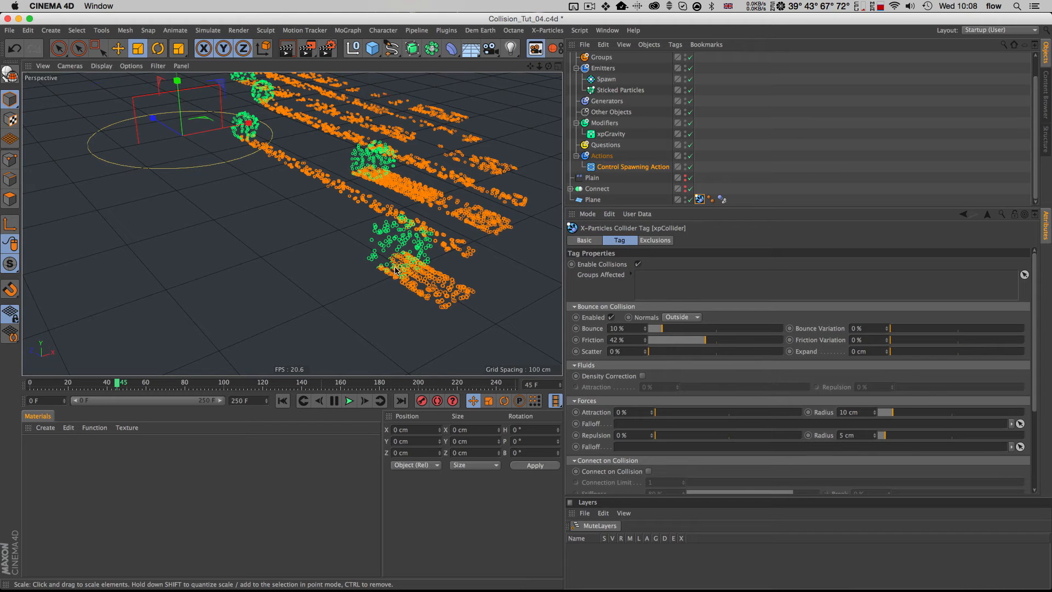
pyautogui.moveTo(396, 269)
pyautogui.keyDown('alt'); pyautogui.mouseDown()
pyautogui.moveTo(378, 268)
pyautogui.moveTo(427, 267)
pyautogui.moveTo(405, 267)
pyautogui.mouseUp(); pyautogui.keyUp('alt')
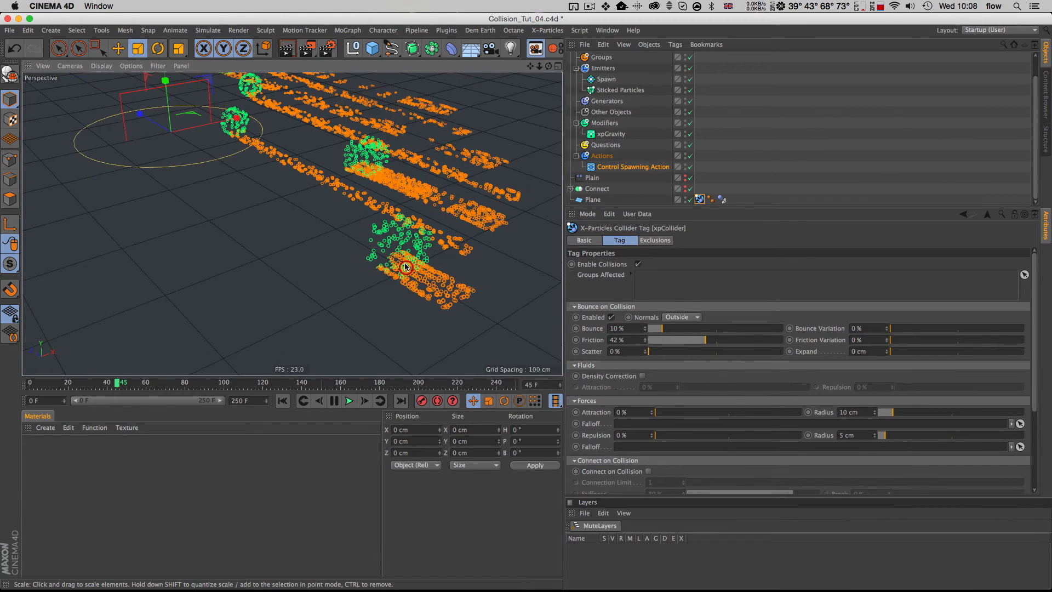
pyautogui.keyDown('alt'); pyautogui.moveTo(405, 266); pyautogui.dragTo(357, 260, button='middle'); pyautogui.keyUp('alt')
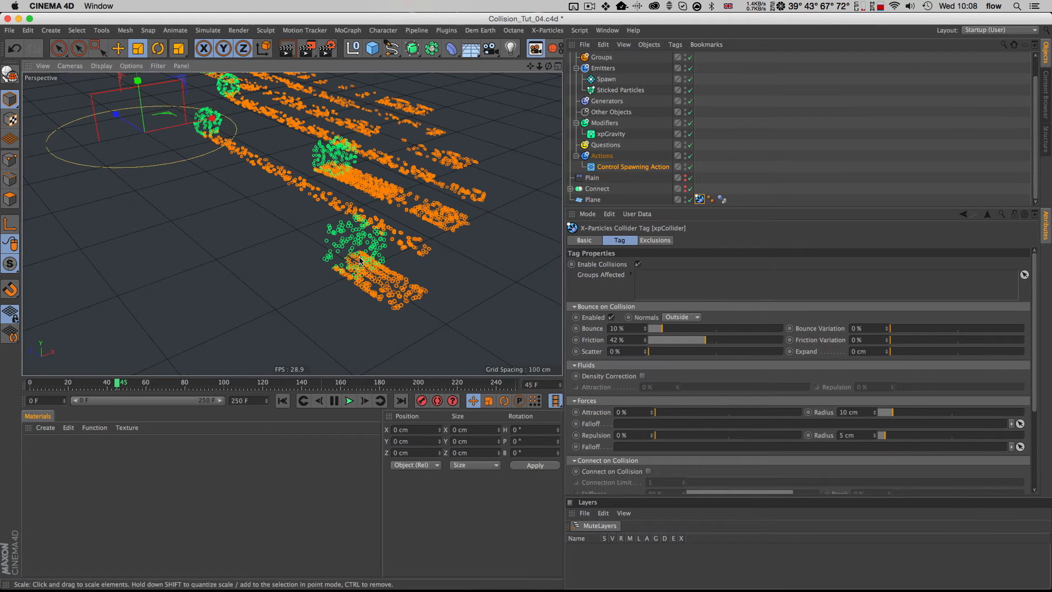
pyautogui.click(349, 400)
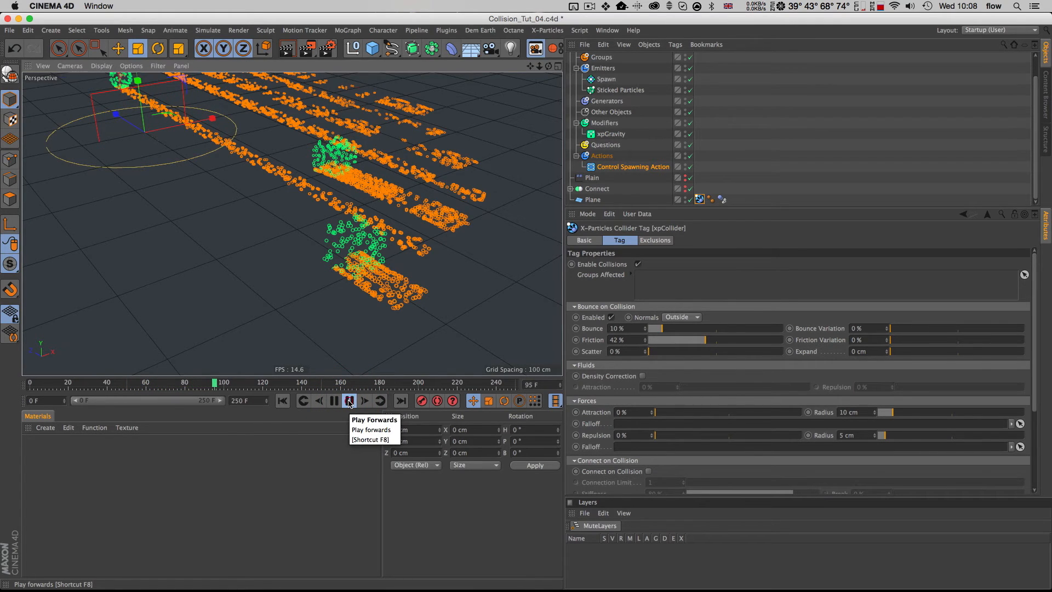
pyautogui.click(348, 400)
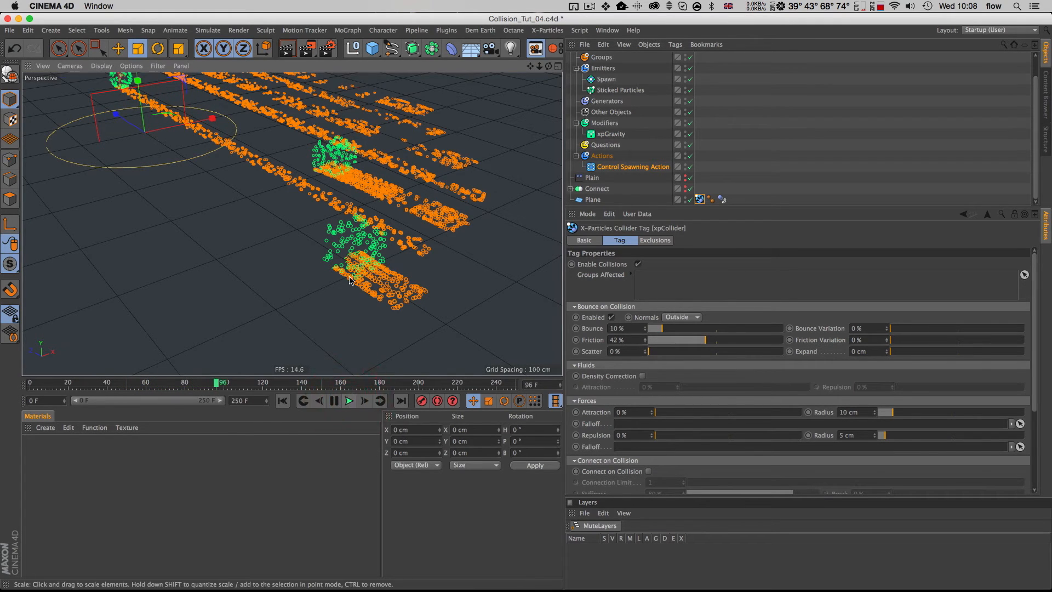
# Disable the Connect object and return the timeline to the first frame
pyautogui.click(607, 80)
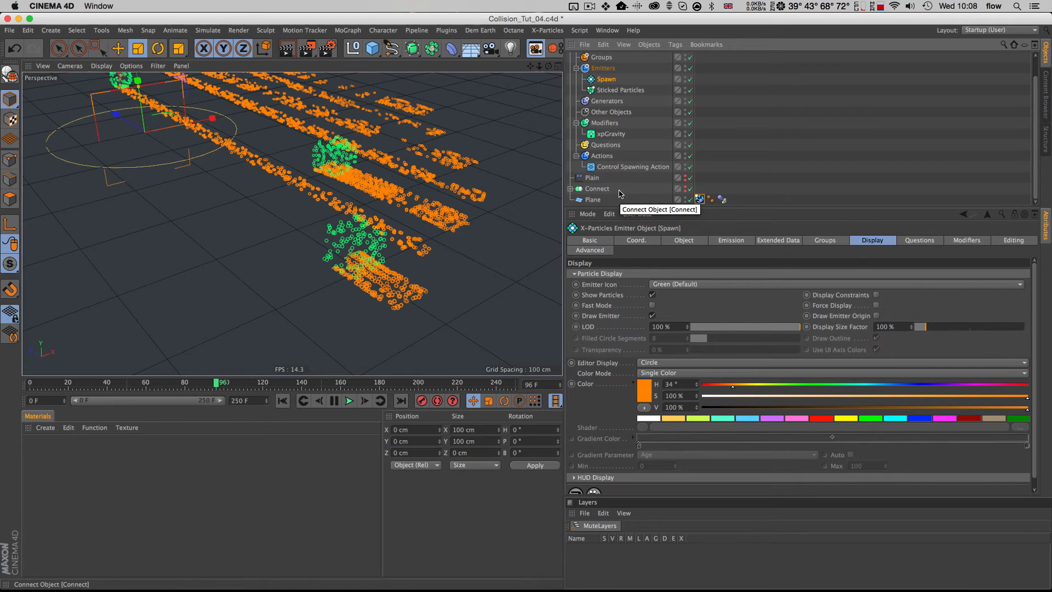
pyautogui.scroll(-3, 673, 182)
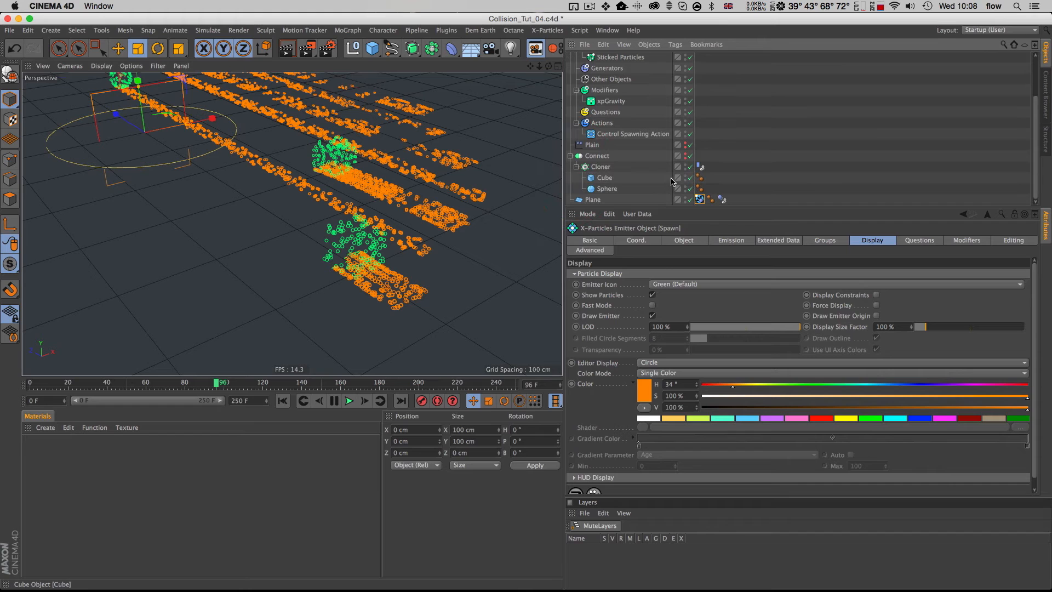
pyautogui.click(690, 157)
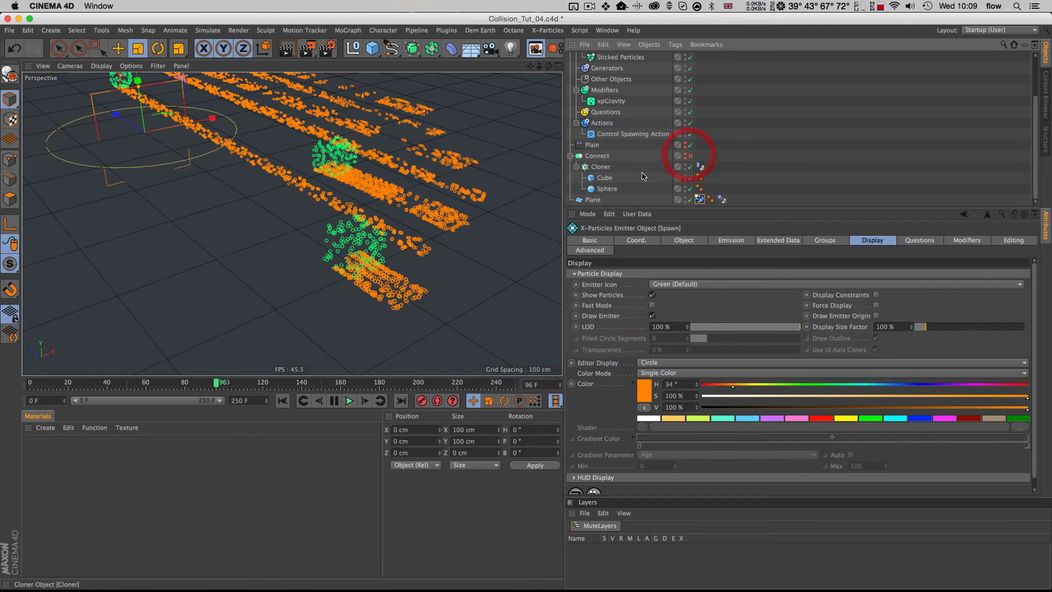
pyautogui.hotkey('shift', 'f')
# Reduce the Cloner's count to 2 and make the Connect object visible in the viewport again
pyautogui.click(601, 166)
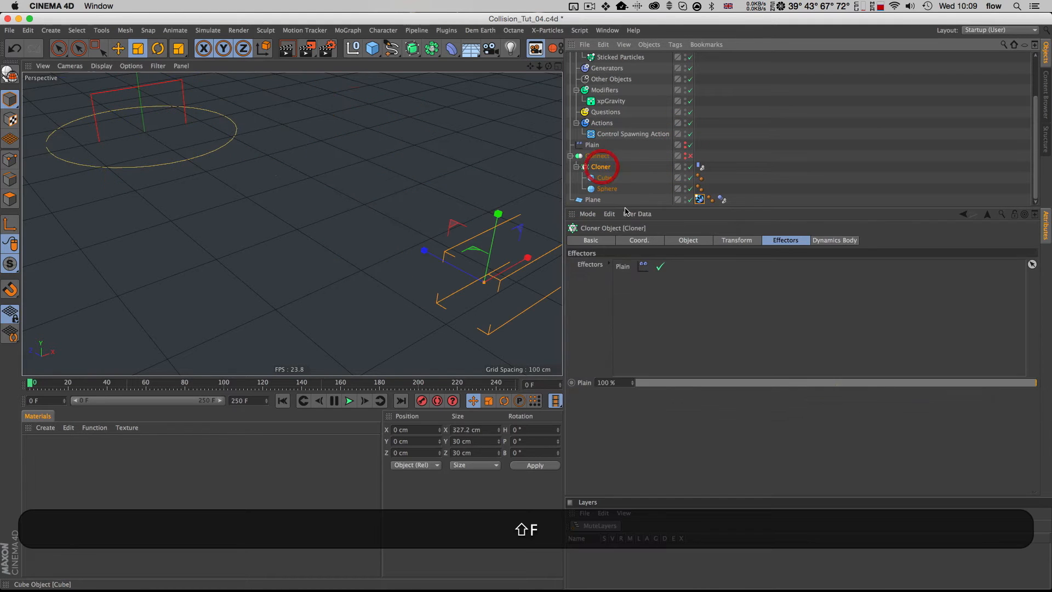
pyautogui.click(688, 240)
pyautogui.press('2')
pyautogui.moveTo(430, 323); pyautogui.dragTo(420, 253)
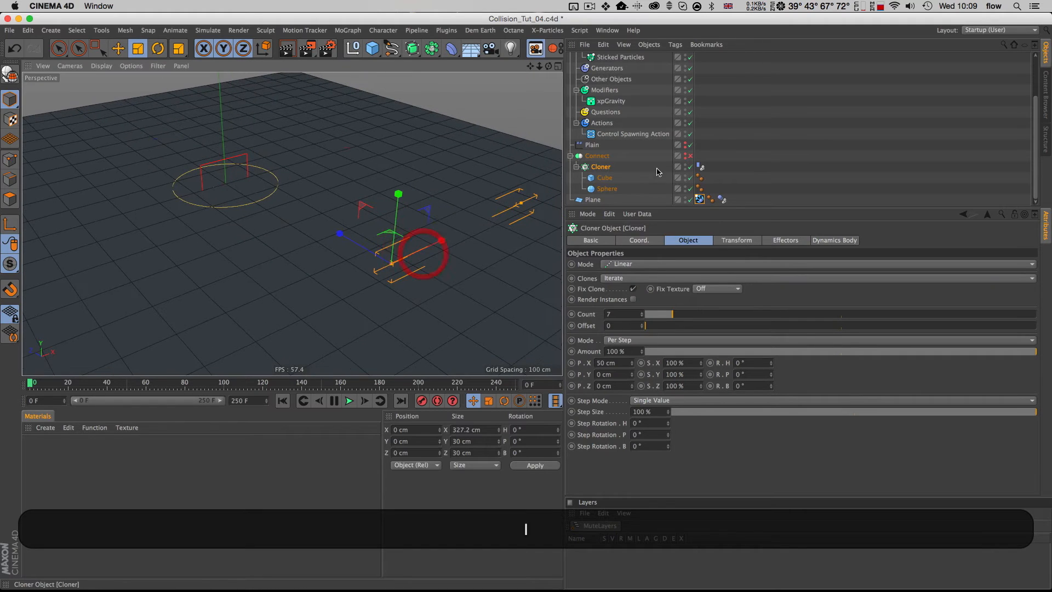
pyautogui.keyDown('alt'); pyautogui.click(684, 156); pyautogui.keyUp('alt')
pyautogui.moveTo(660, 318); pyautogui.dragTo(655, 316)
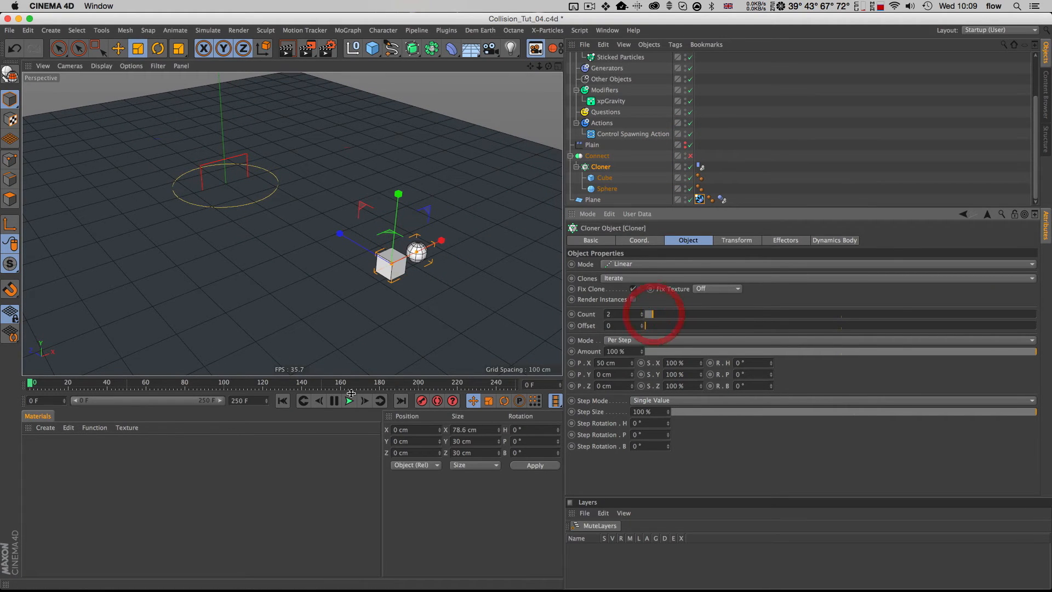
# Clear the dynamics cache, briefly test the two-clone simulation, and bake the dynamics from the first frame
pyautogui.press('super+d')
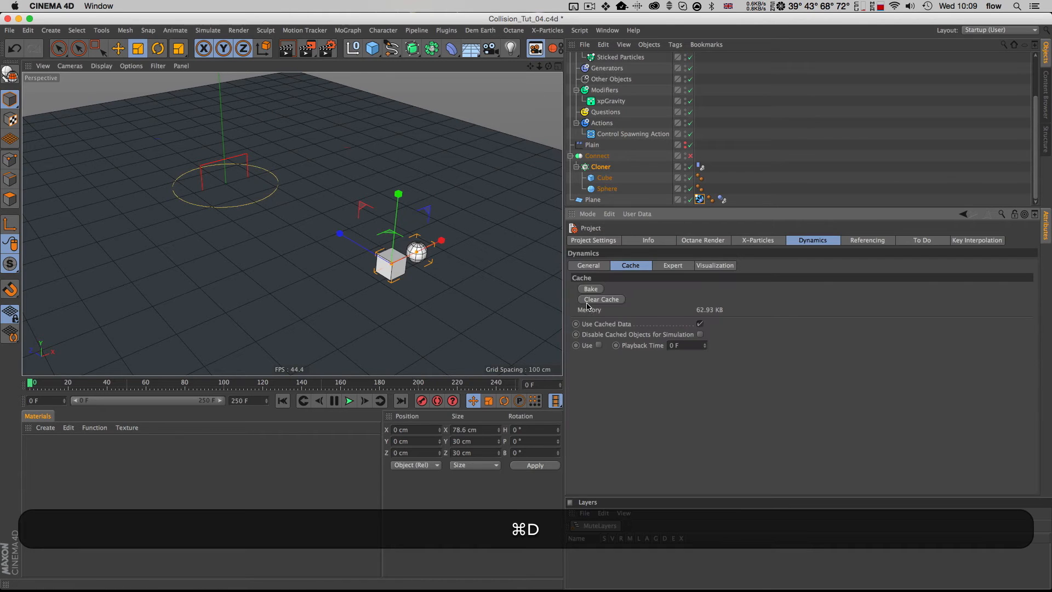
pyautogui.click(589, 300)
pyautogui.click(349, 401)
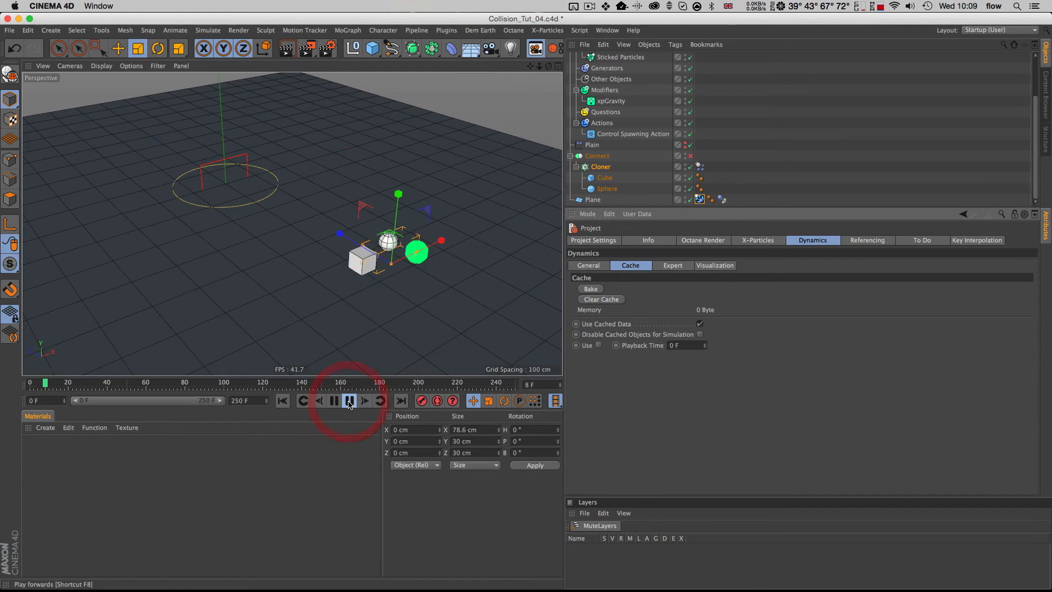
pyautogui.click(349, 401)
pyautogui.hotkey('shift', 'f')
pyautogui.click(590, 289)
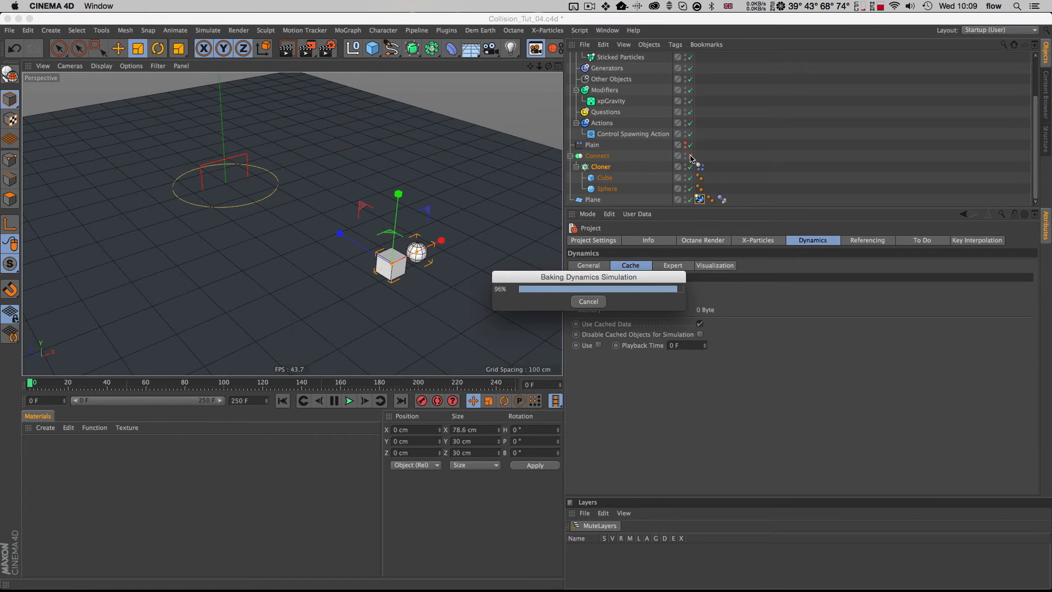
# Play the baked two-clone simulation with the Connect object enabled from the first frame, pausing around frame 127
pyautogui.hotkey('shift', 'f')
pyautogui.click(349, 400)
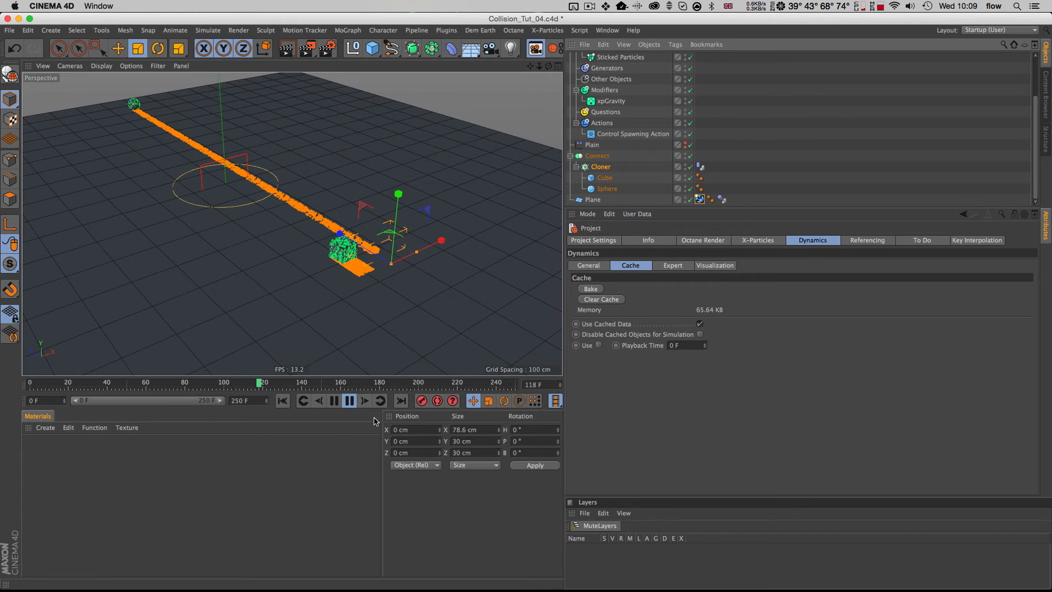
pyautogui.click(349, 401)
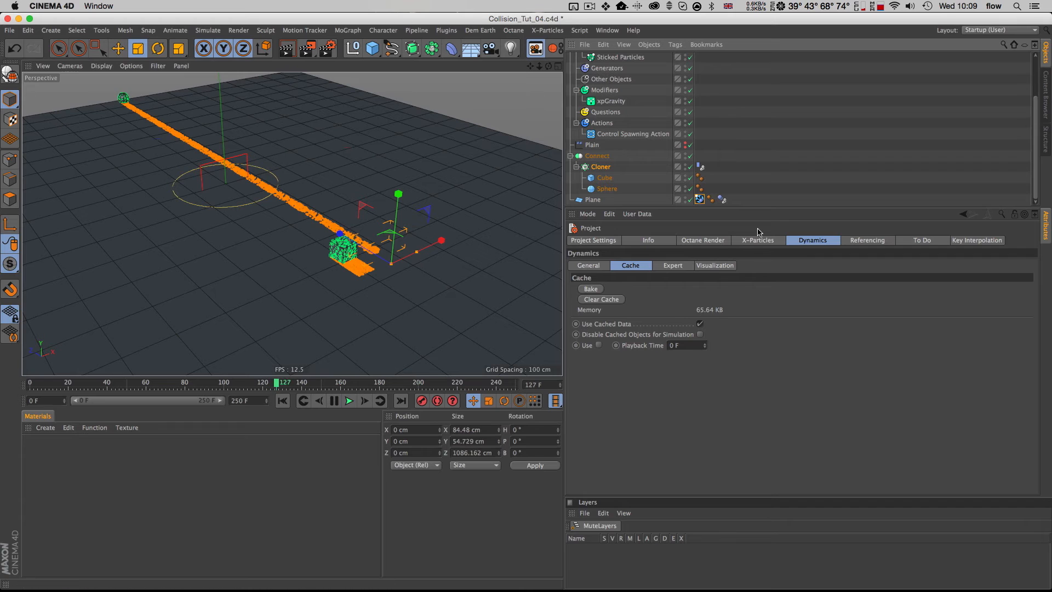
# Disable the Connect object and reduce the Cloner's count to 1
pyautogui.click(689, 156)
pyautogui.click(601, 166)
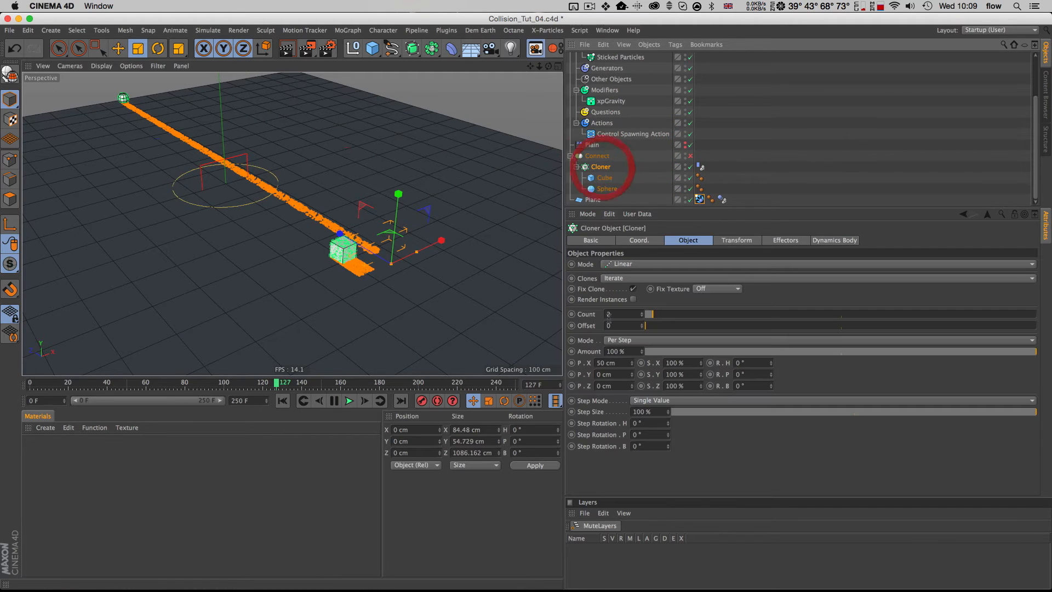
pyautogui.click(642, 317)
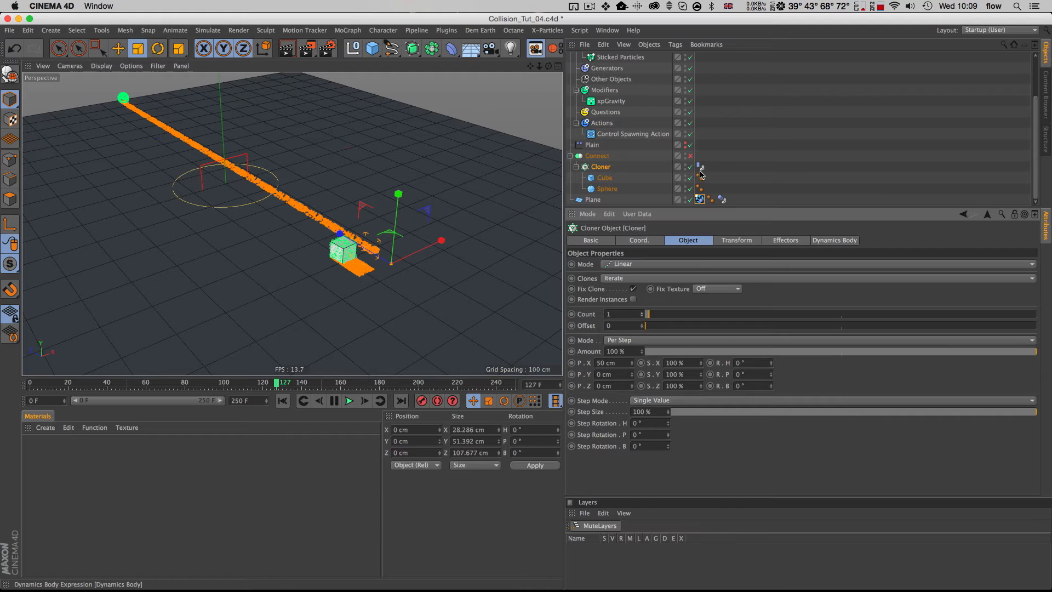
# Rebake the project's dynamics for the single clone and enable the Connect object again
pyautogui.press('super+d')
pyautogui.click(591, 289)
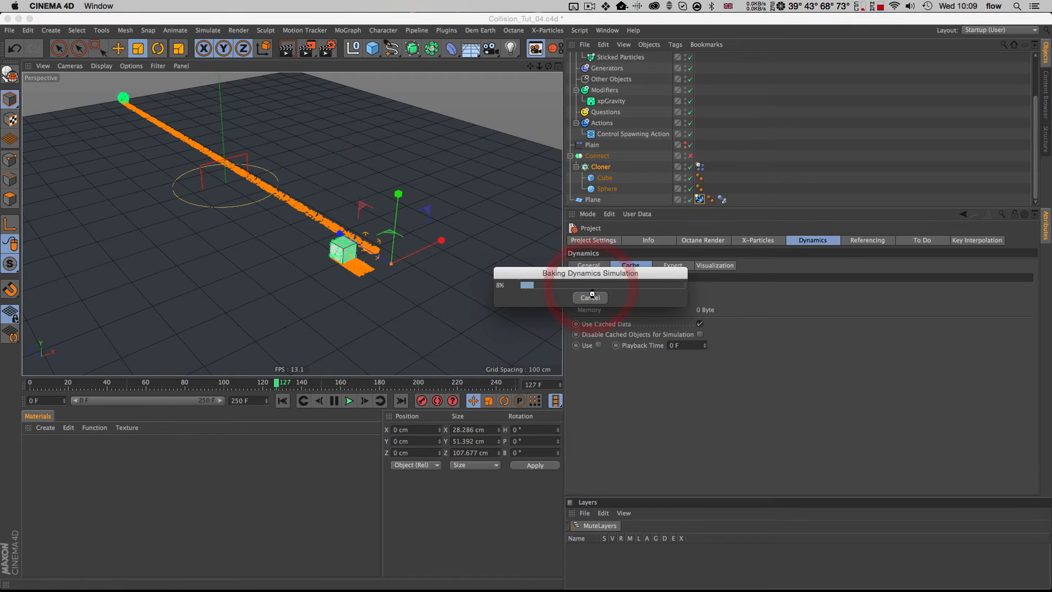
pyautogui.click(690, 157)
# Play the single-clone simulation from the first frame, pause around frame 27, and examine the particles around the cube up close
pyautogui.hotkey('shift', 'f')
pyautogui.click(349, 400)
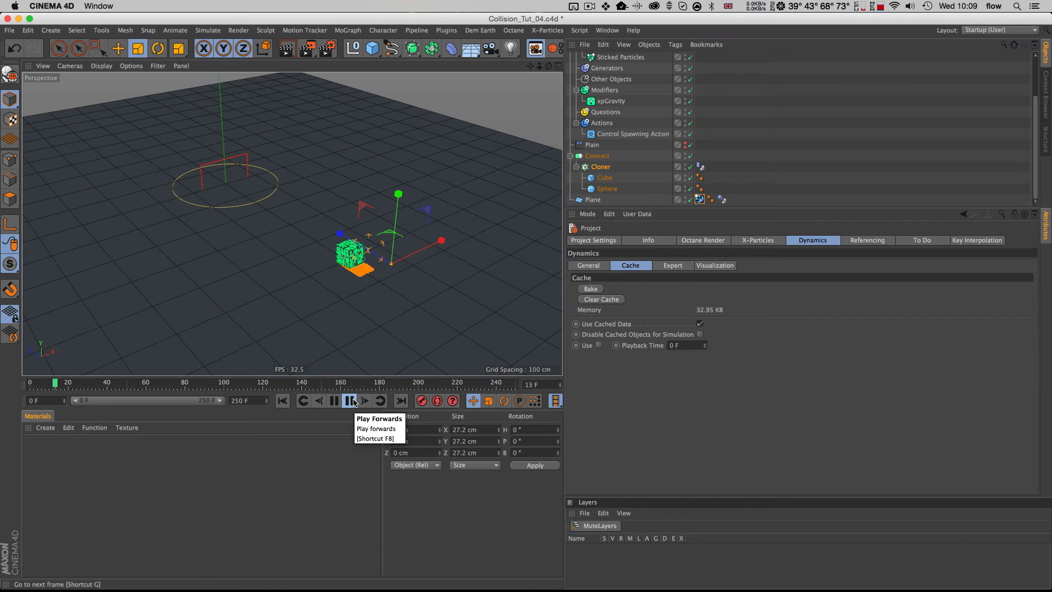
pyautogui.click(353, 402)
pyautogui.press('2')
pyautogui.moveTo(342, 253); pyautogui.dragTo(350, 214)
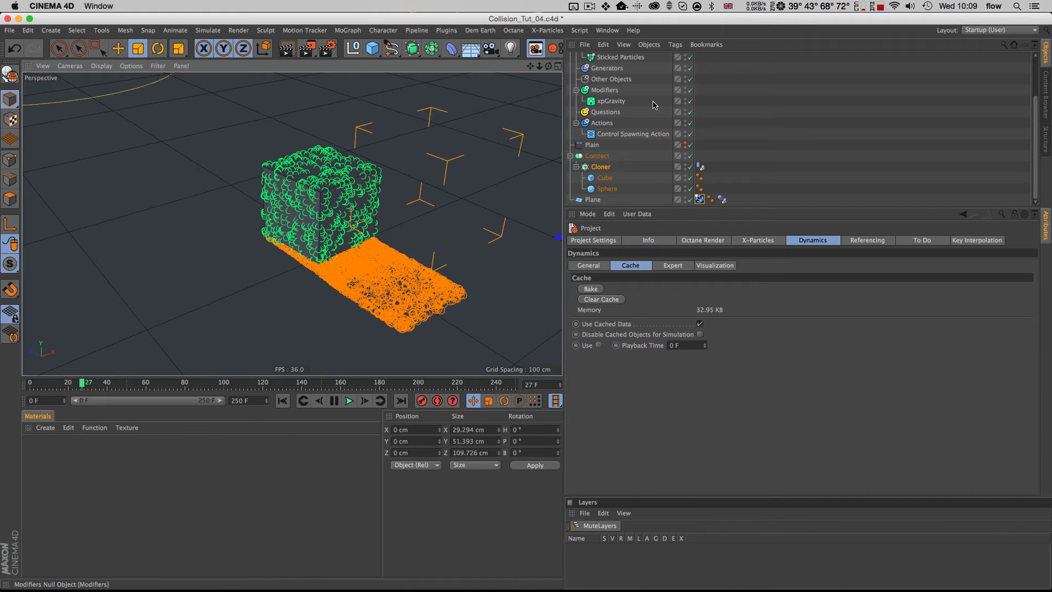
# Turn on the HUD display for the Spawn emitter so its particle counts show in the viewport
pyautogui.scroll(3, 653, 110)
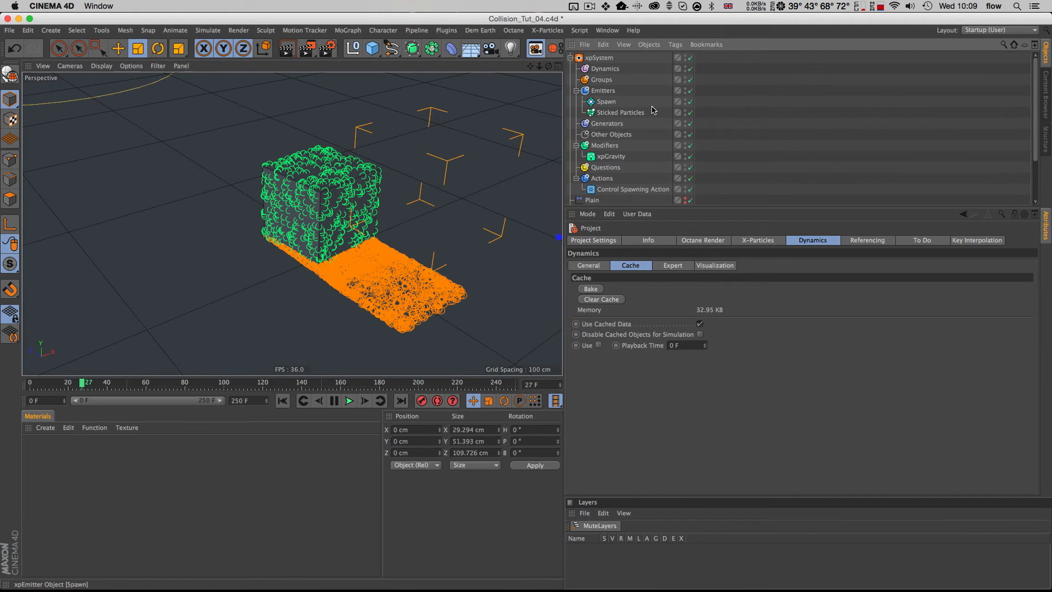
pyautogui.click(607, 102)
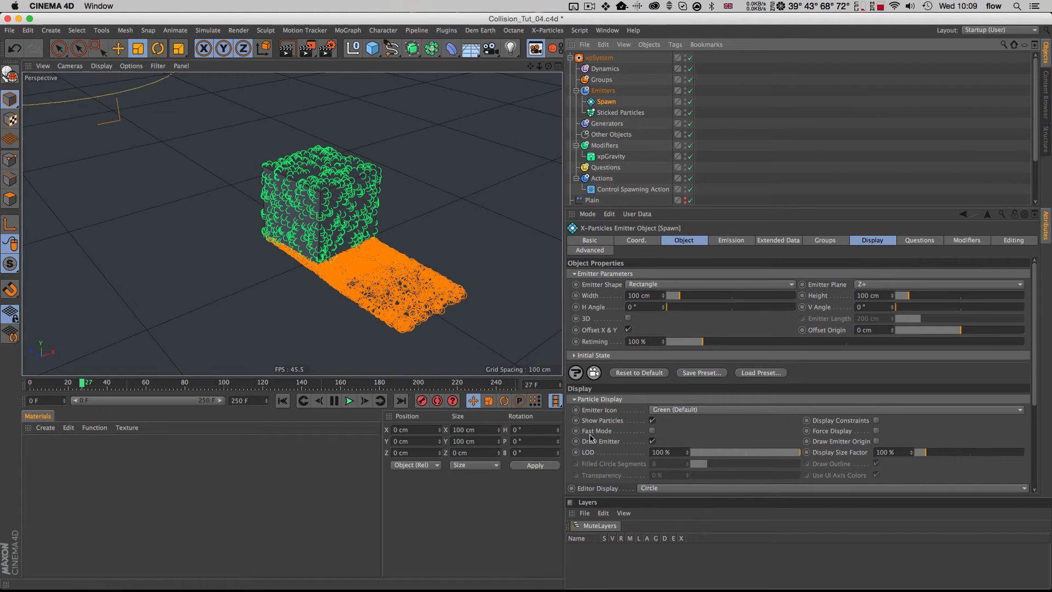
pyautogui.click(584, 399)
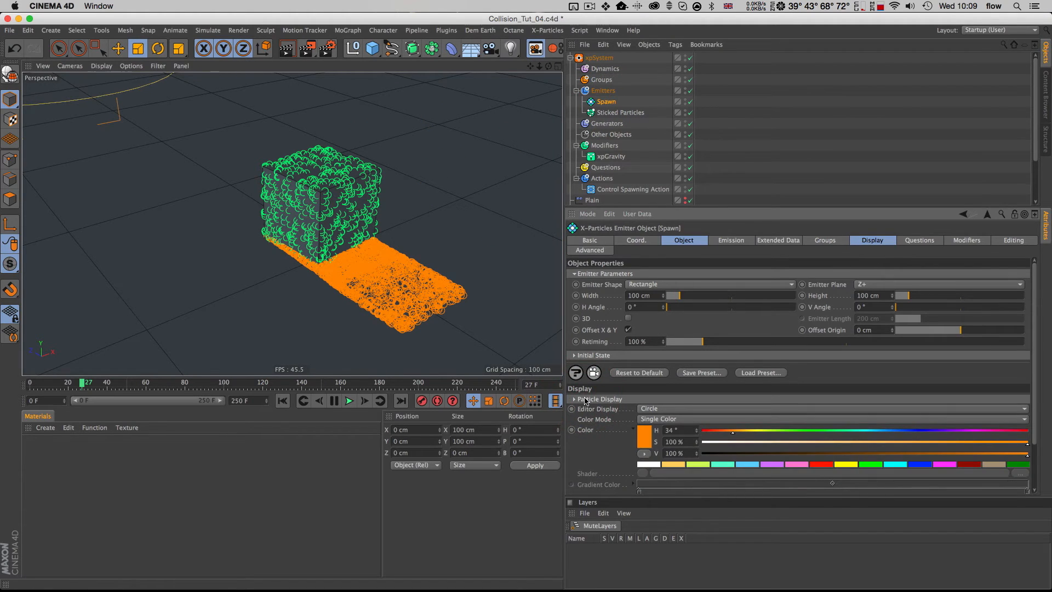
pyautogui.click(865, 241)
pyautogui.click(593, 398)
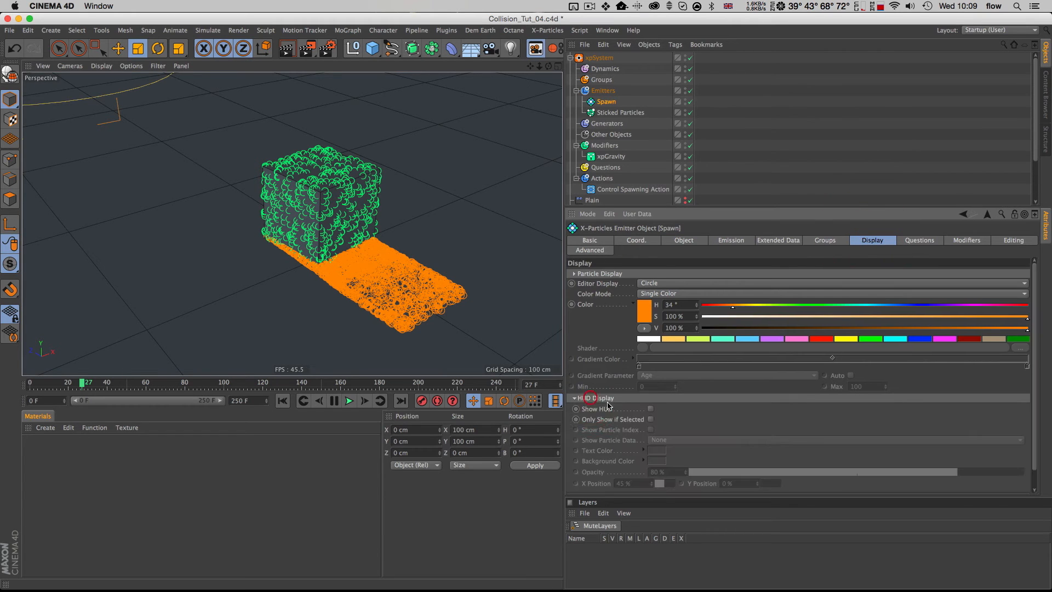
pyautogui.click(650, 409)
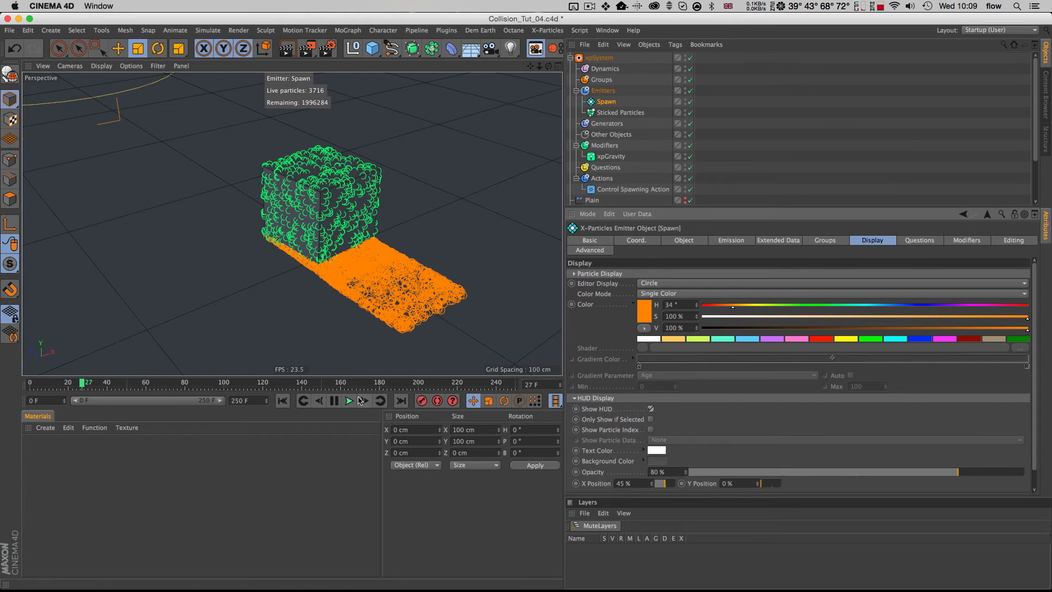
# Replay the simulation from the first frame to about frame 85 to check the particle count, and switch off the Spawn emitter's HUD
pyautogui.hotkey('shift', 'f')
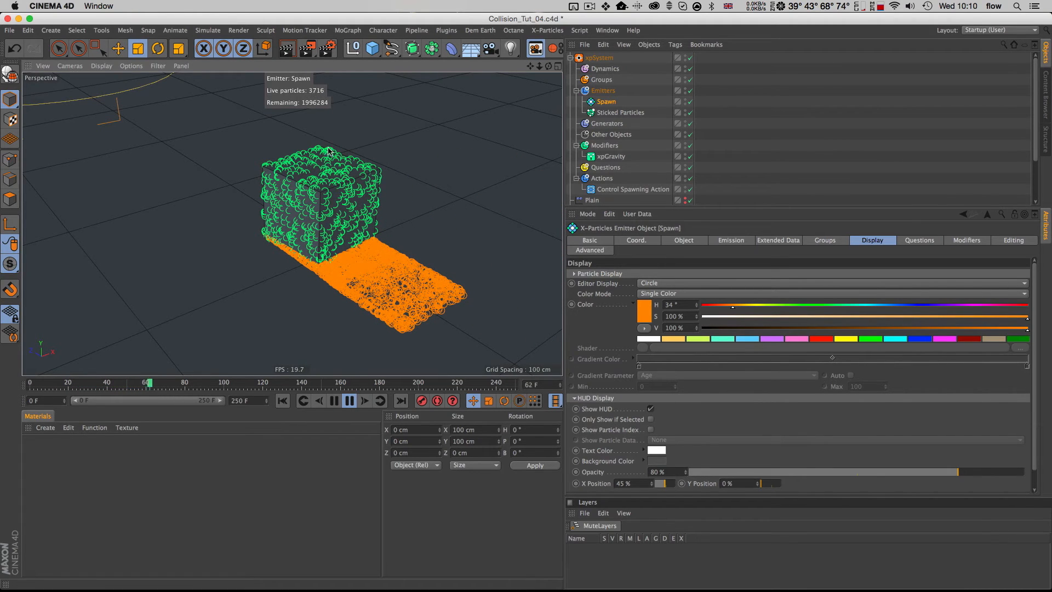
pyautogui.click(349, 401)
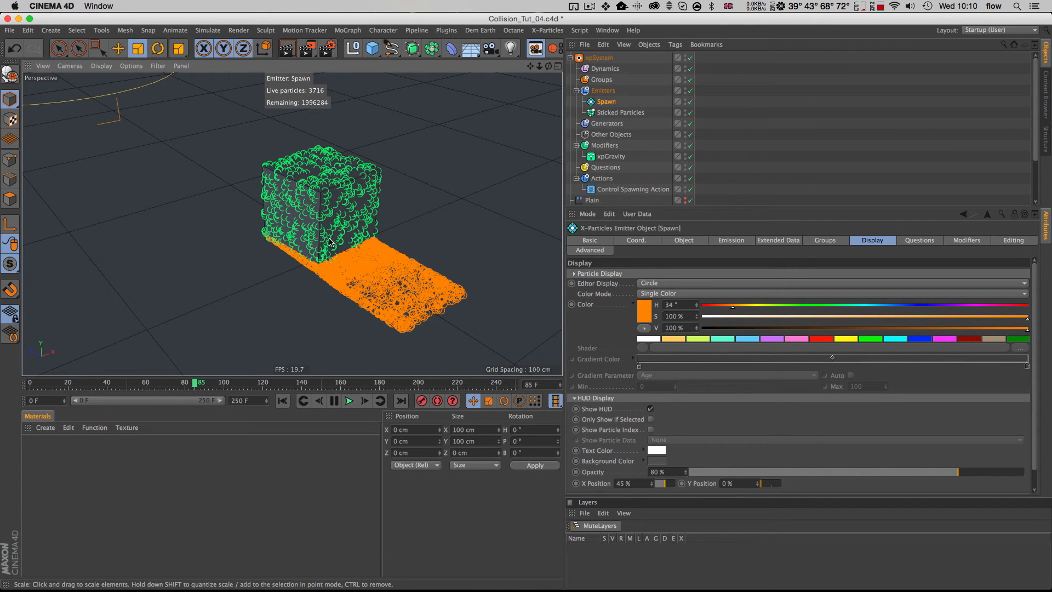
pyautogui.press('2')
pyautogui.moveTo(330, 239); pyautogui.dragTo(351, 251)
pyautogui.press('3')
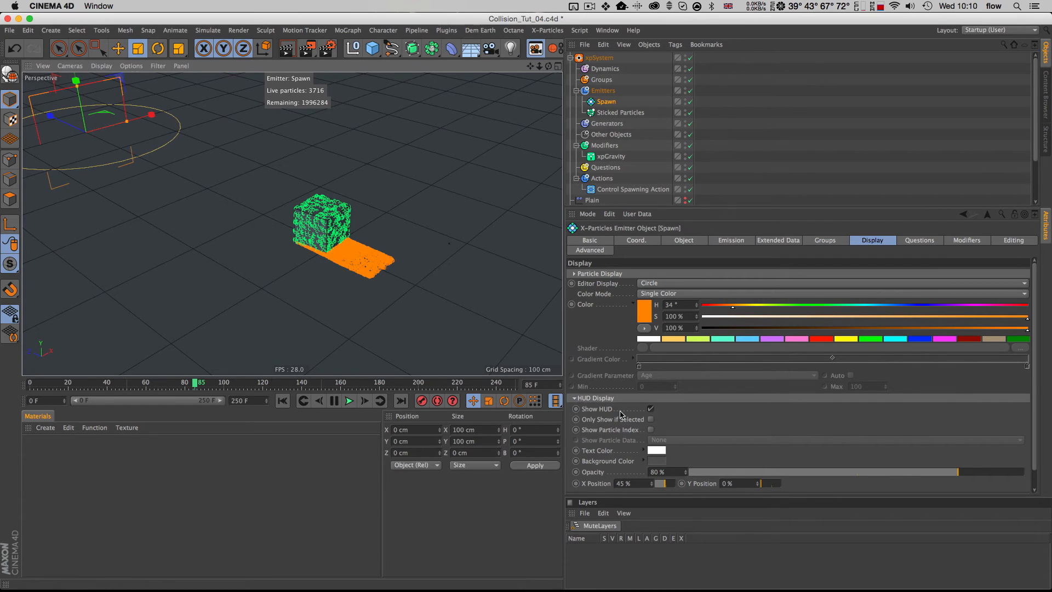
pyautogui.click(650, 409)
# Disable the Connect object and raise the Cloner's count to 7
pyautogui.scroll(-5, 614, 164)
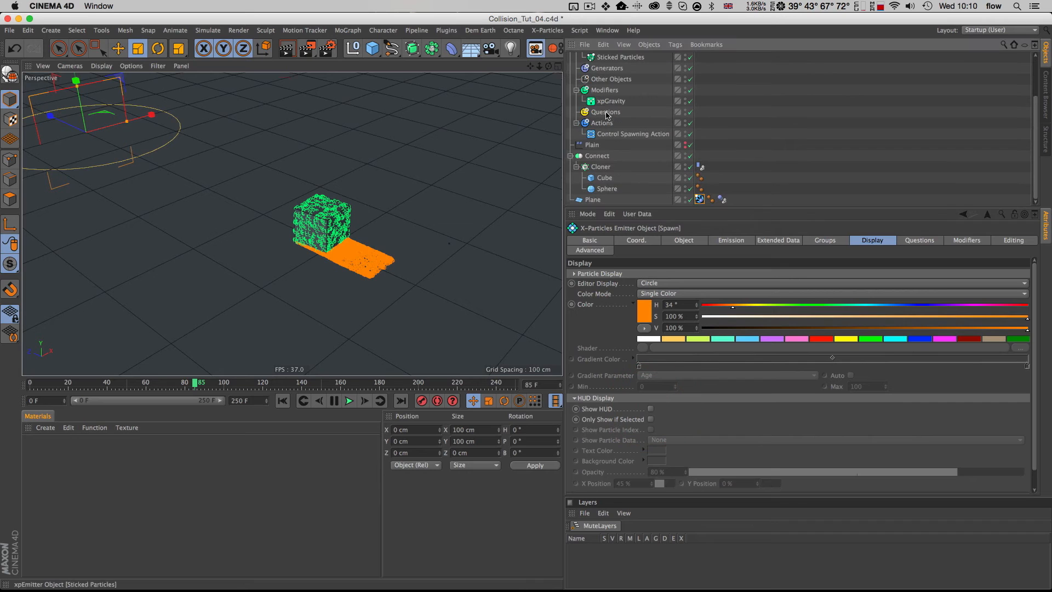
pyautogui.click(596, 155)
pyautogui.click(689, 156)
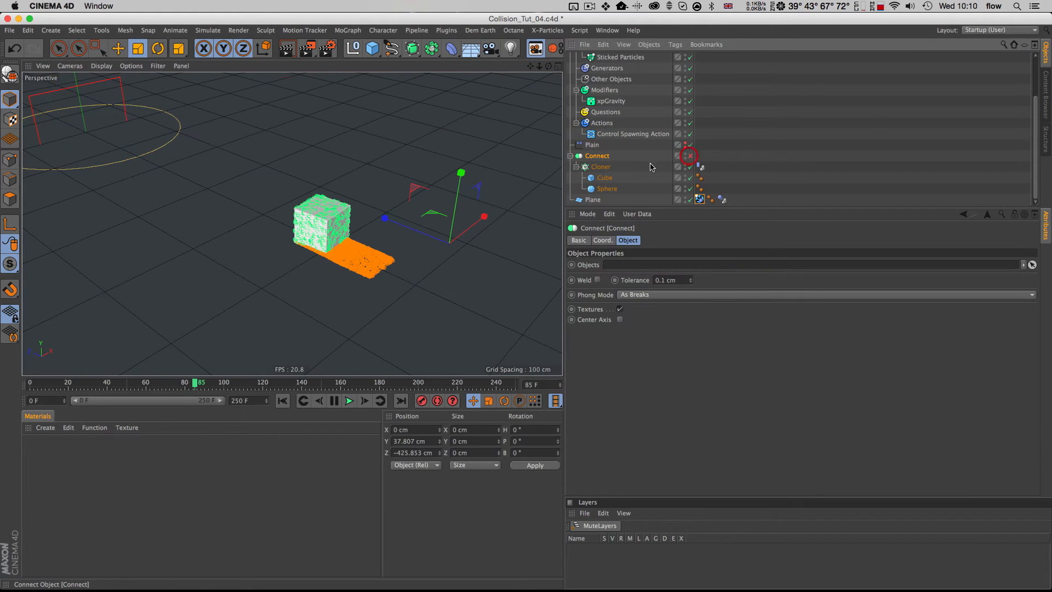
pyautogui.click(600, 166)
pyautogui.moveTo(668, 314); pyautogui.dragTo(673, 314)
pyautogui.press('2')
pyautogui.moveTo(440, 194); pyautogui.dragTo(391, 205)
pyautogui.press('1')
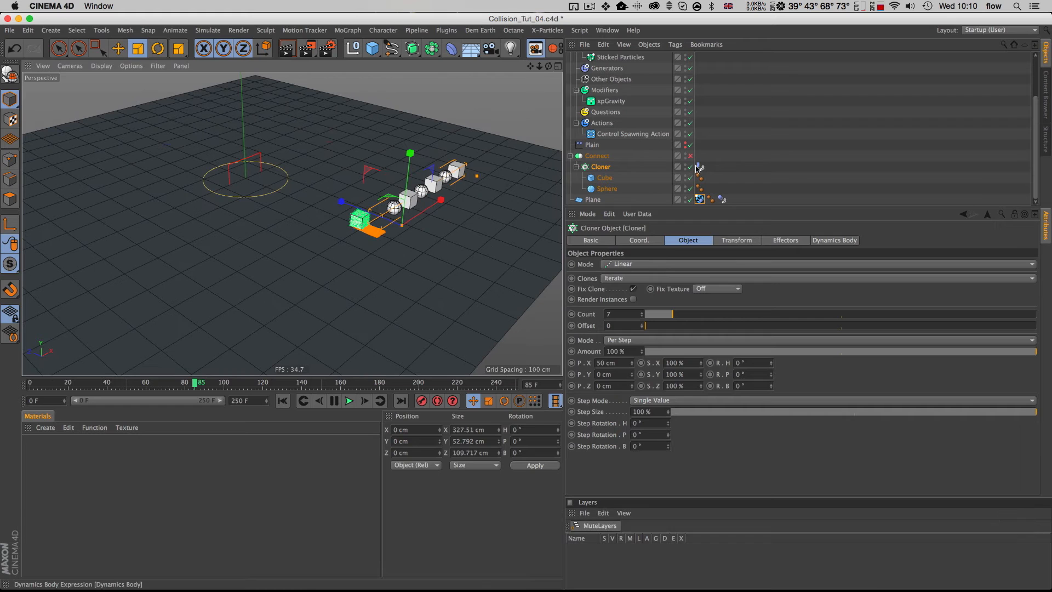
# Bake the dynamics simulation for the seven clones and re-enable the Connect object
pyautogui.press('super+d')
pyautogui.click(586, 290)
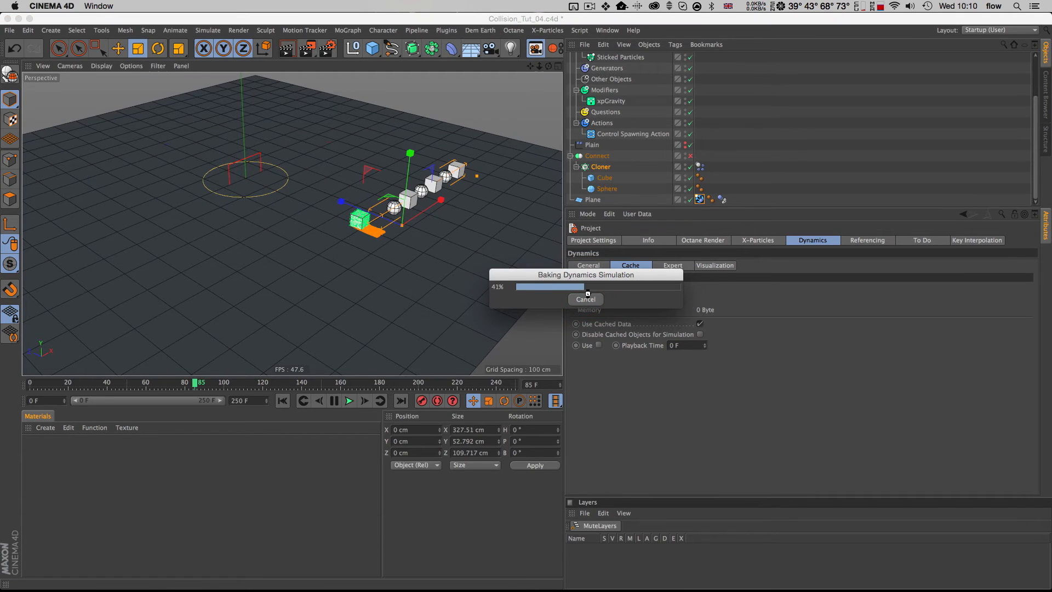
pyautogui.click(689, 156)
# Play the seven-clone simulation from the first frame, pause around frame 160, and examine the particle trails on the plane
pyautogui.hotkey('shift', 'f')
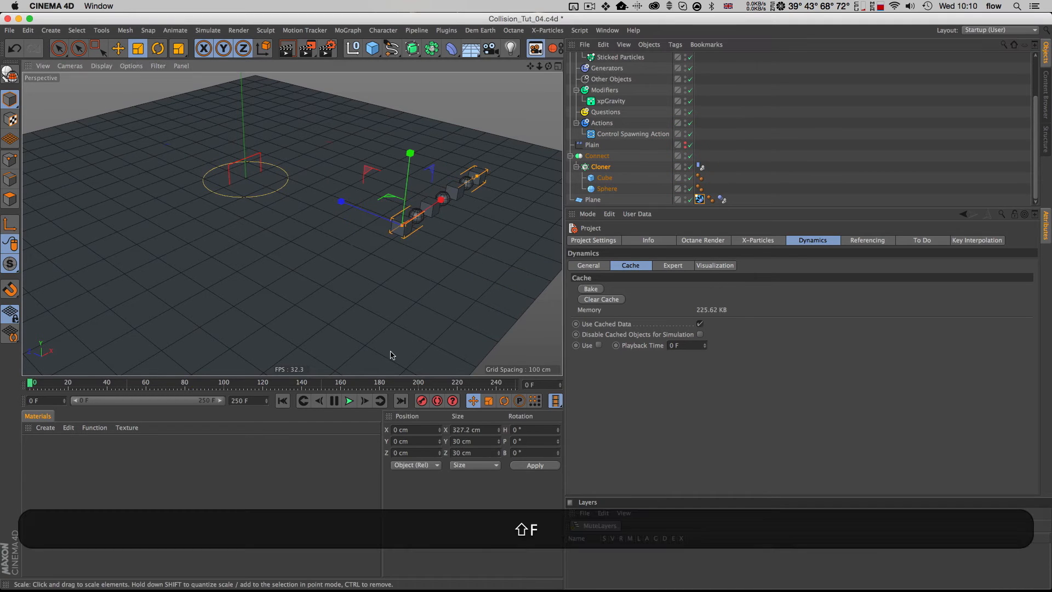
pyautogui.click(348, 400)
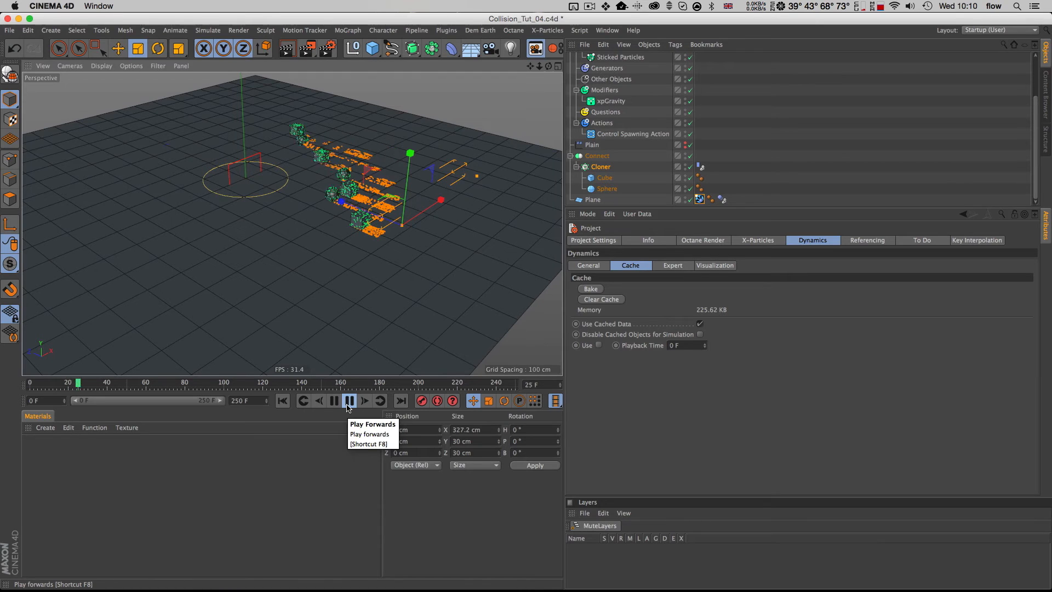
pyautogui.press('3')
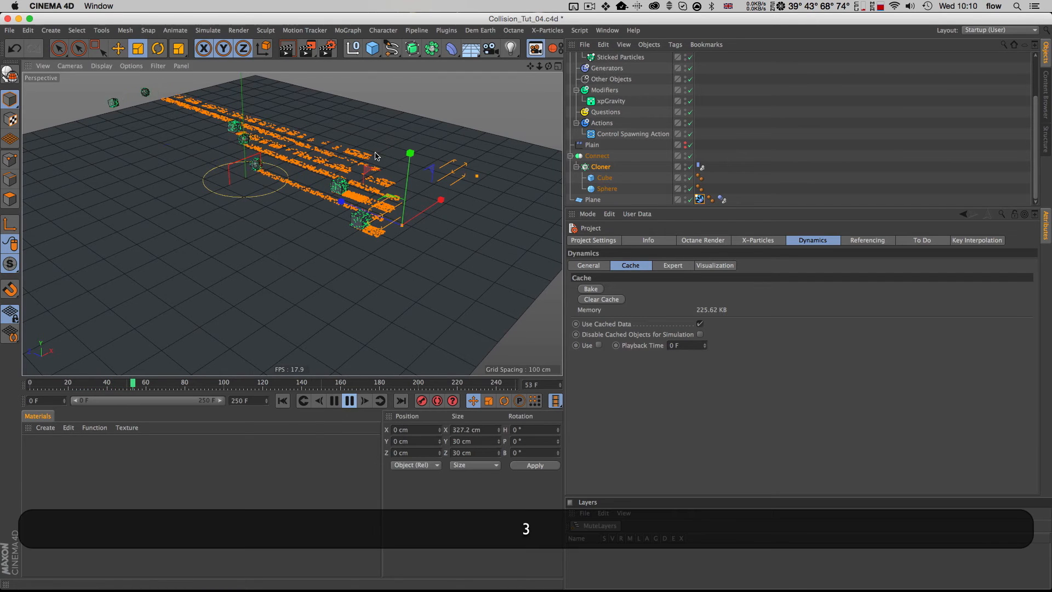
pyautogui.moveTo(375, 155); pyautogui.dragTo(359, 199)
pyautogui.press('3')
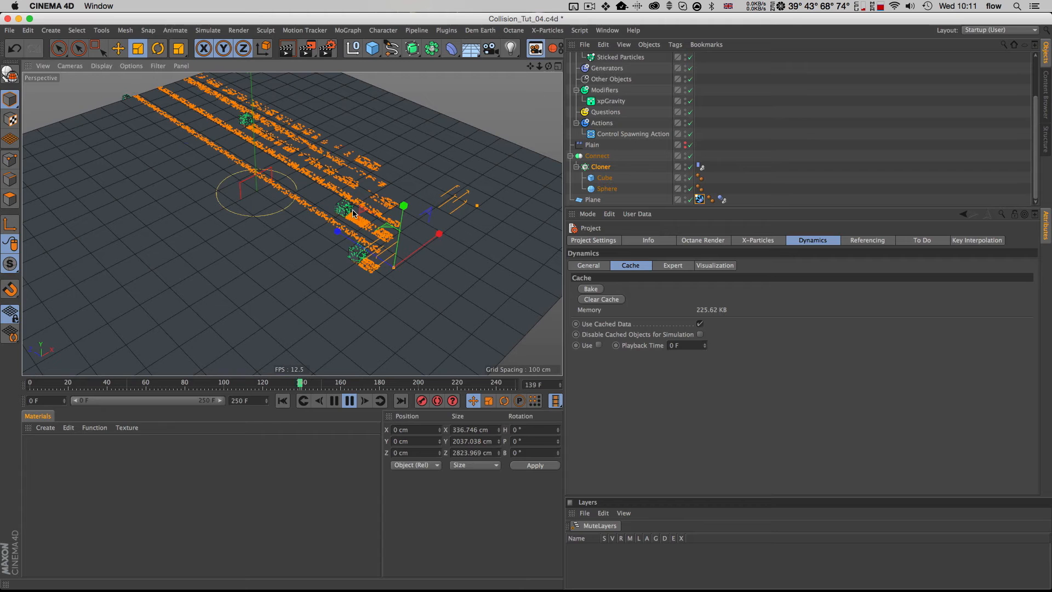
pyautogui.click(351, 401)
pyautogui.press('3')
pyautogui.moveTo(341, 254)
pyautogui.mouseDown()
pyautogui.moveTo(341, 216)
pyautogui.moveTo(356, 247)
pyautogui.mouseUp()
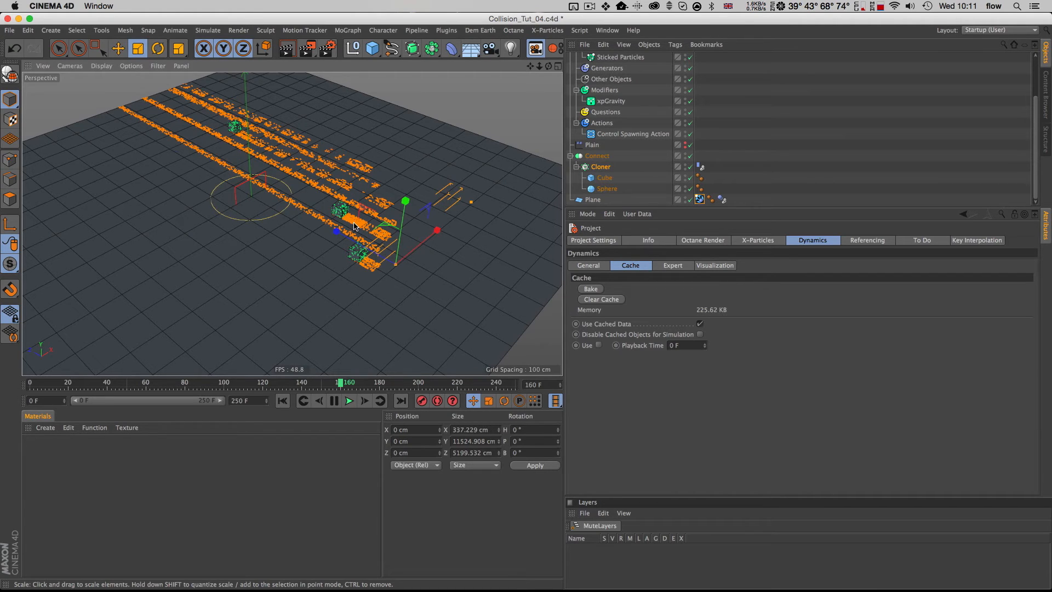
# Enable Kill Original Particle After Spawning on the Control Spawning Action and replay the simulation from the first frame
pyautogui.press('e')
pyautogui.click(844, 147)
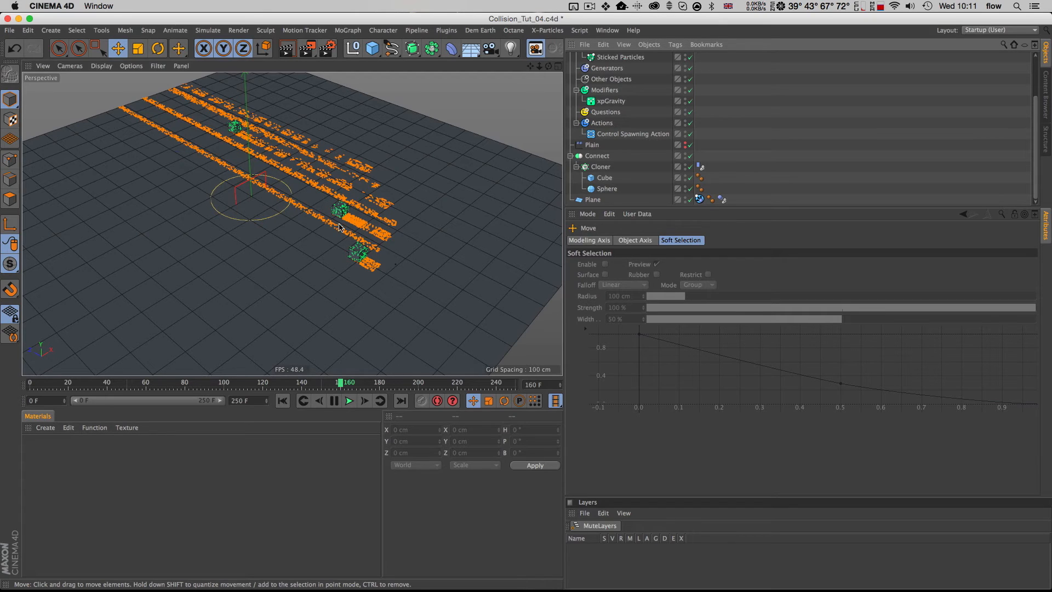
pyautogui.scroll(3, 601, 156)
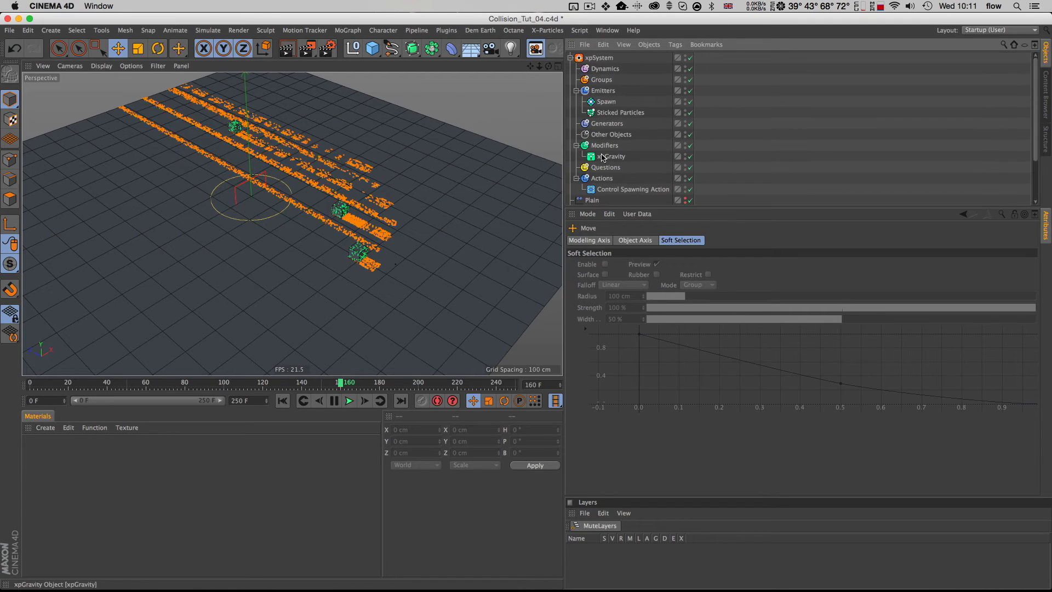
pyautogui.click(609, 113)
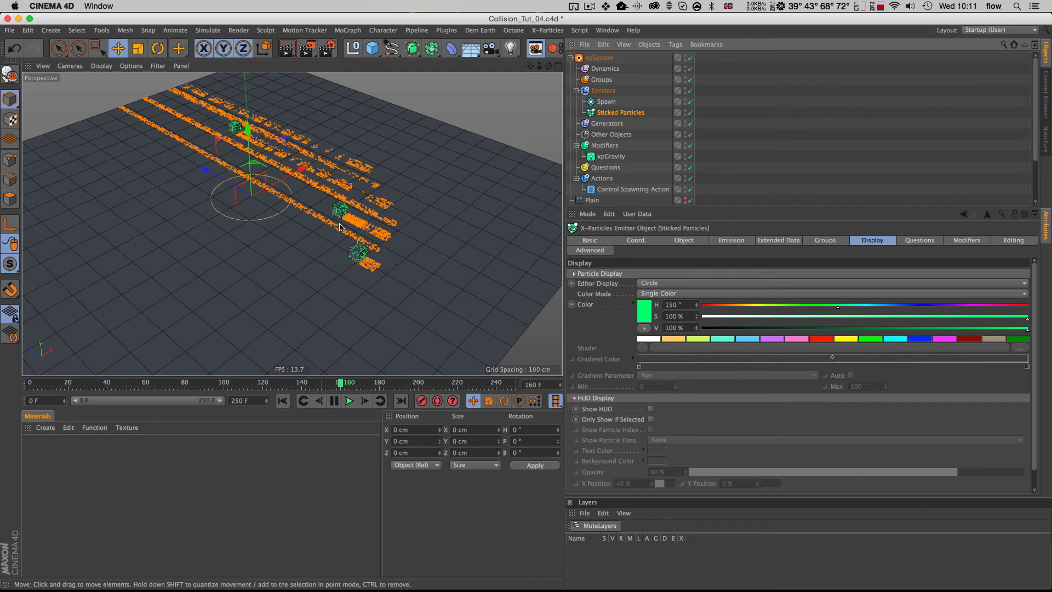
pyautogui.click(625, 189)
pyautogui.scroll(-5, 638, 421)
pyautogui.click(691, 421)
pyautogui.hotkey('shift', 'f')
pyautogui.click(349, 401)
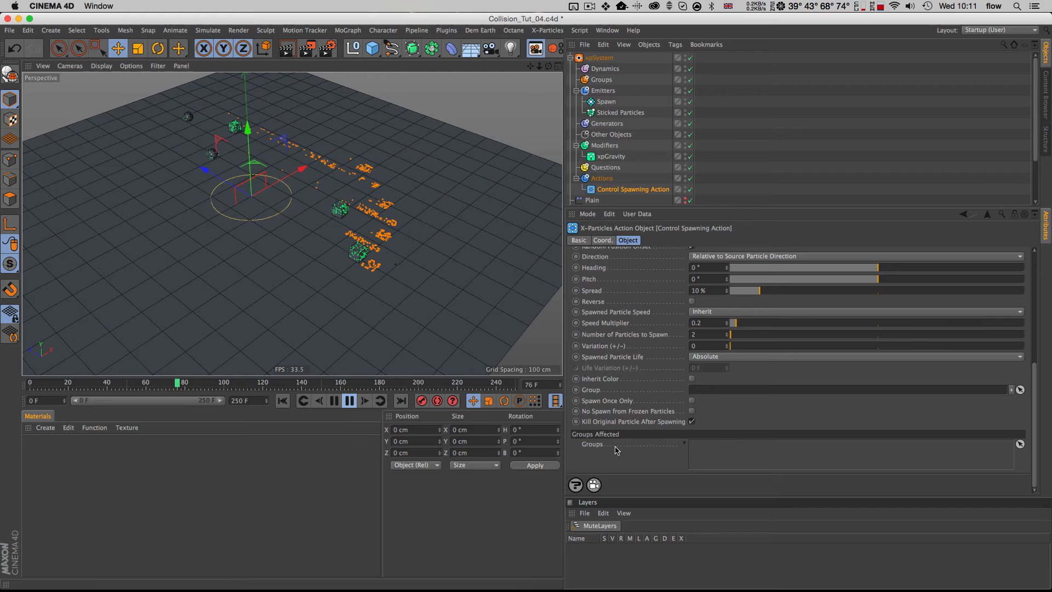
# Turn off Kill Original Particle After Spawning and replay the simulation from the start, pausing around frame 116
pyautogui.click(692, 421)
pyautogui.hotkey('shift', 'f')
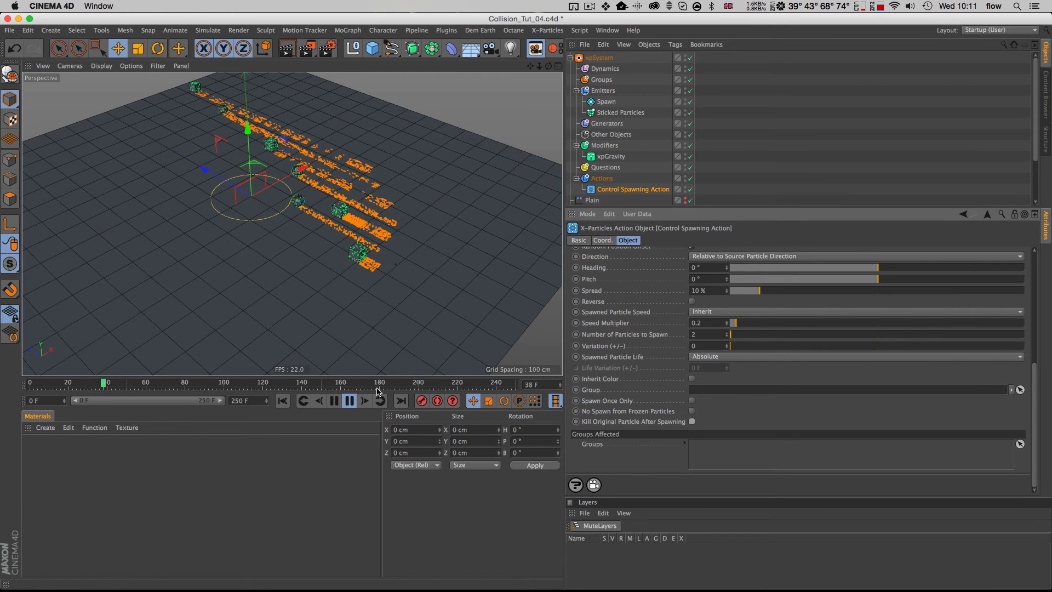
pyautogui.click(350, 401)
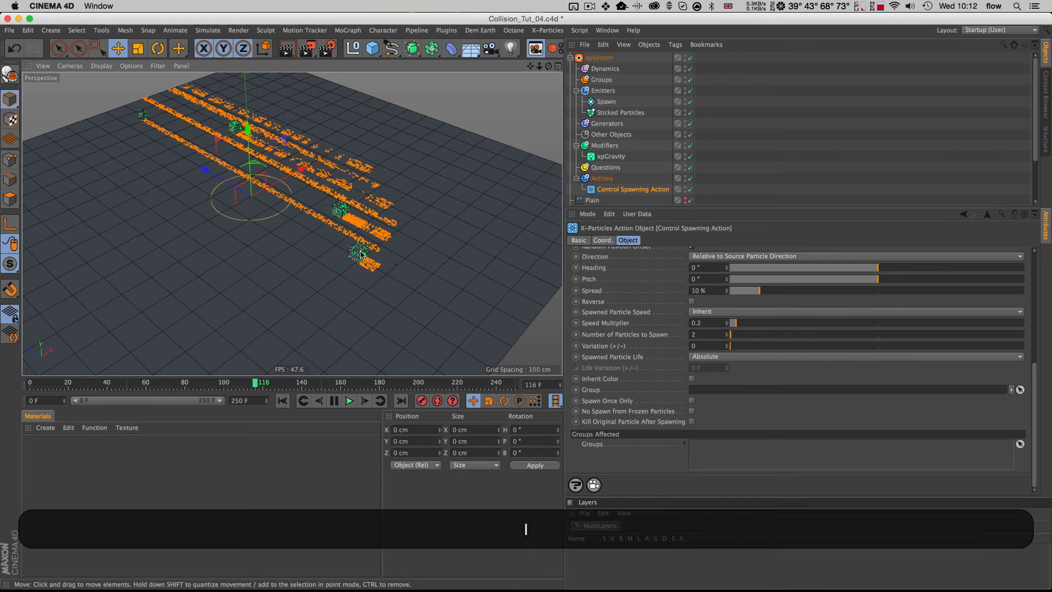
# Replay the simulation from the first frame with the full length of the particle trails in view
pyautogui.keyDown('alt'); pyautogui.moveTo(358, 257); pyautogui.dragTo(391, 284, button='middle'); pyautogui.keyUp('alt')
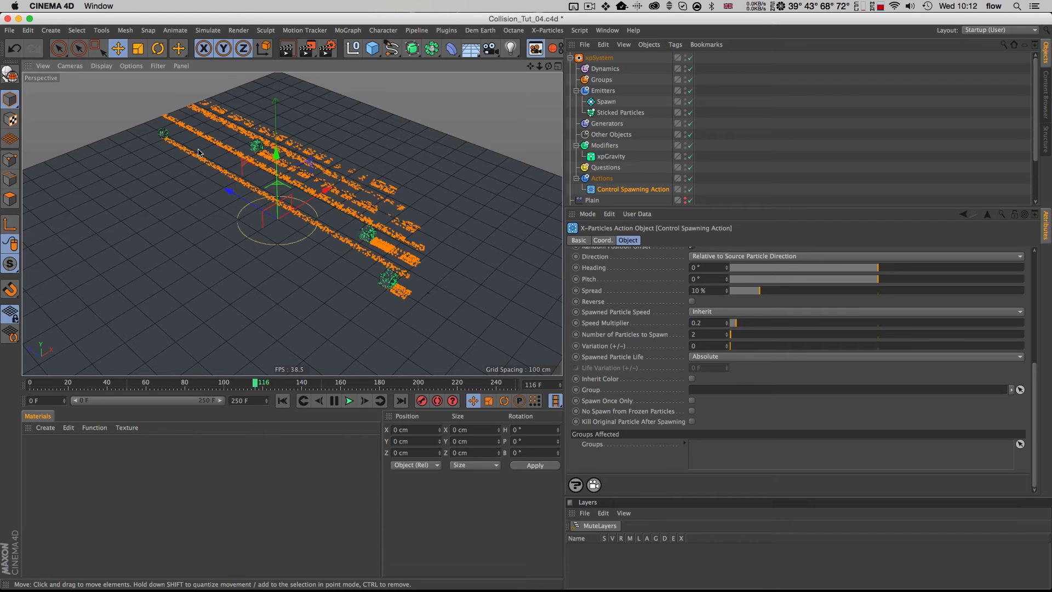
pyautogui.hotkey('shift', 'f')
pyautogui.press('F8')
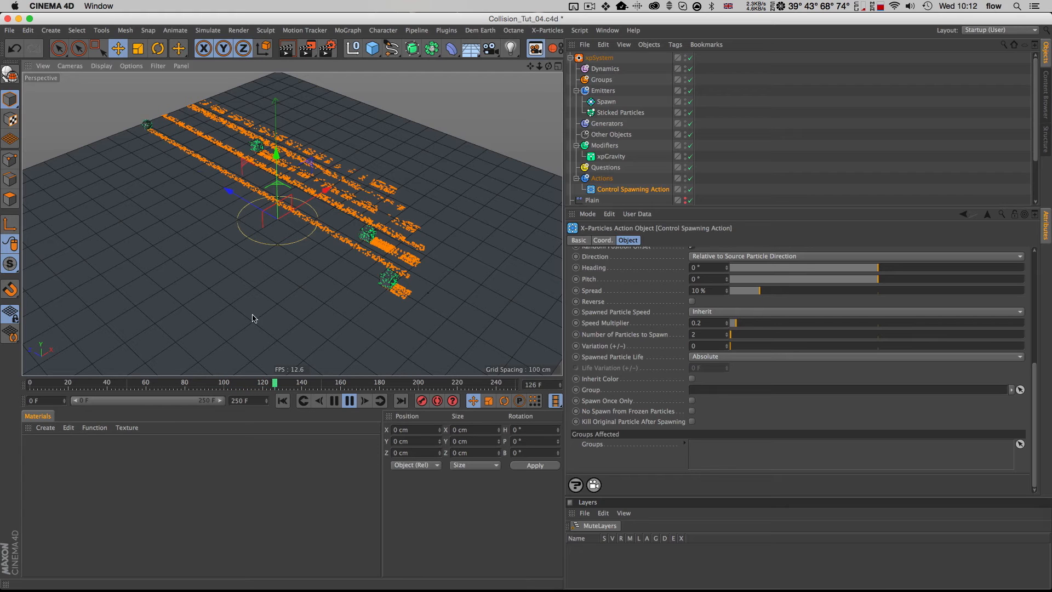
# Pause playback and add a Particle Data question to the Sticked Particles emitter, testing for Speed with the mode Is Less Than
pyautogui.press('F7')
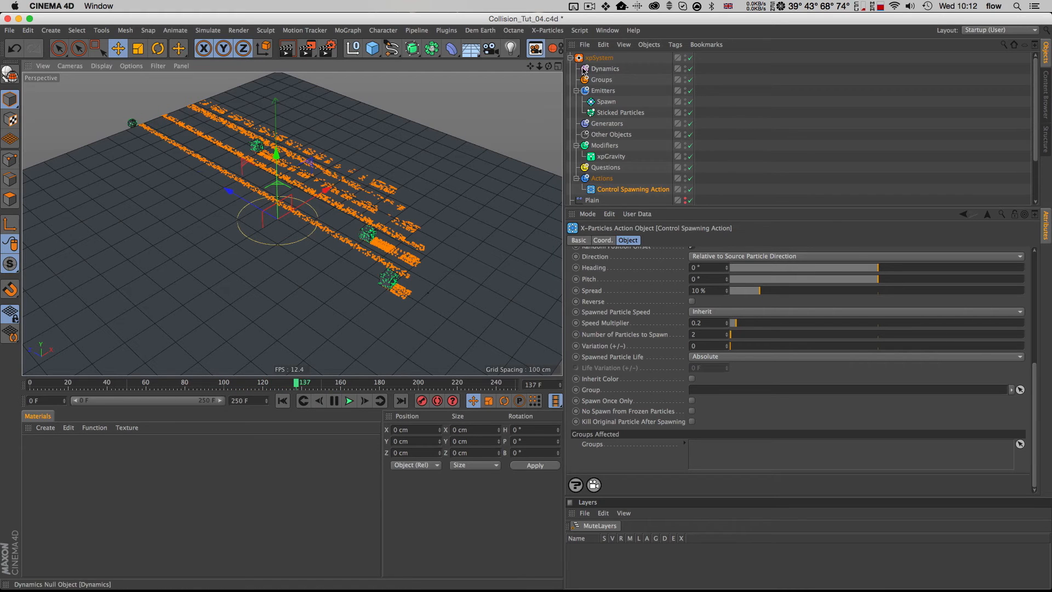
pyautogui.click(620, 114)
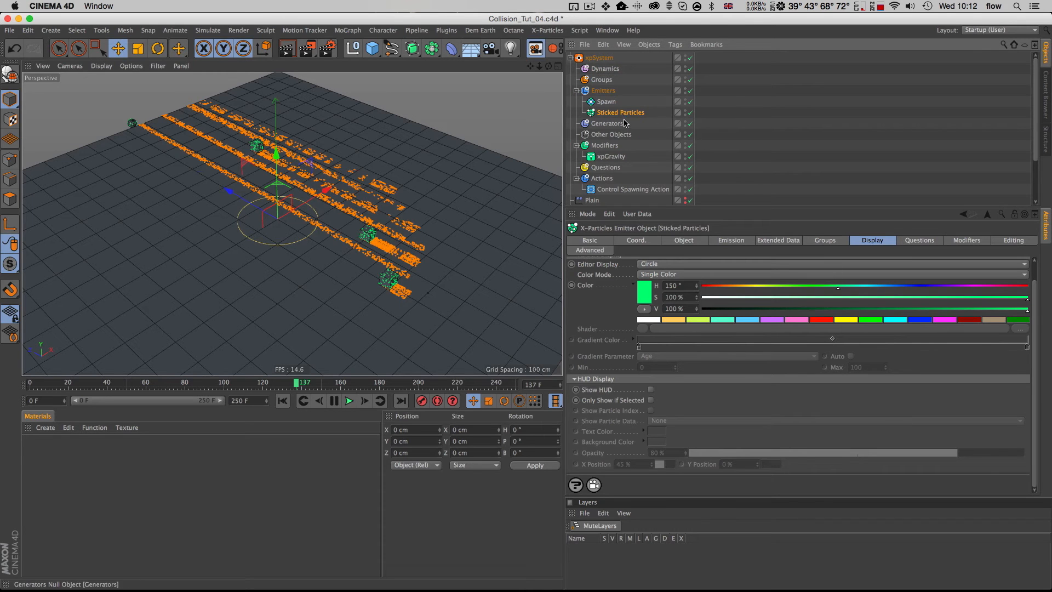
pyautogui.click(919, 241)
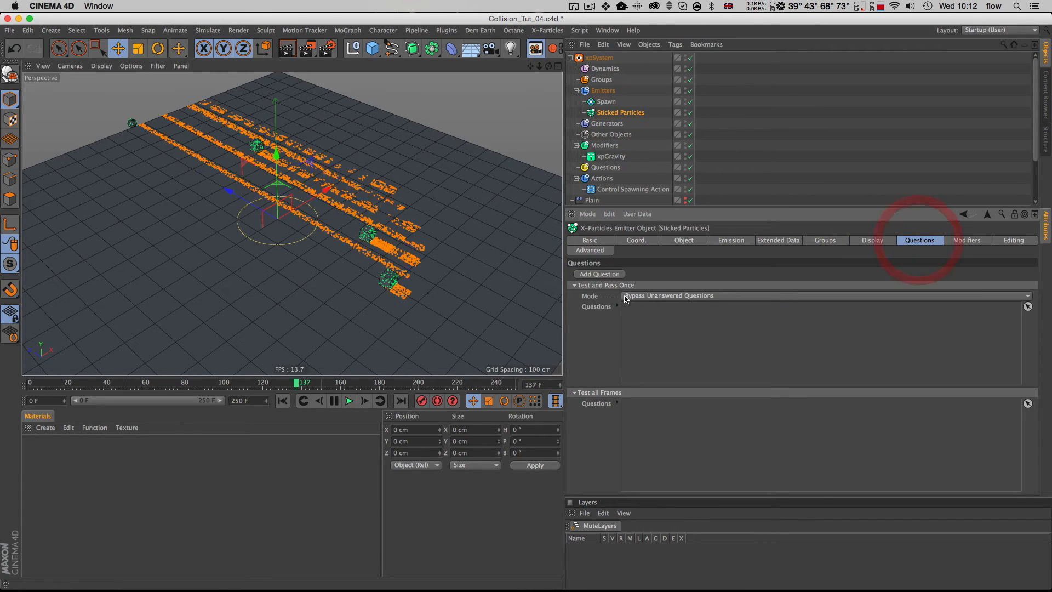
pyautogui.click(601, 274)
pyautogui.click(616, 178)
pyautogui.click(682, 285)
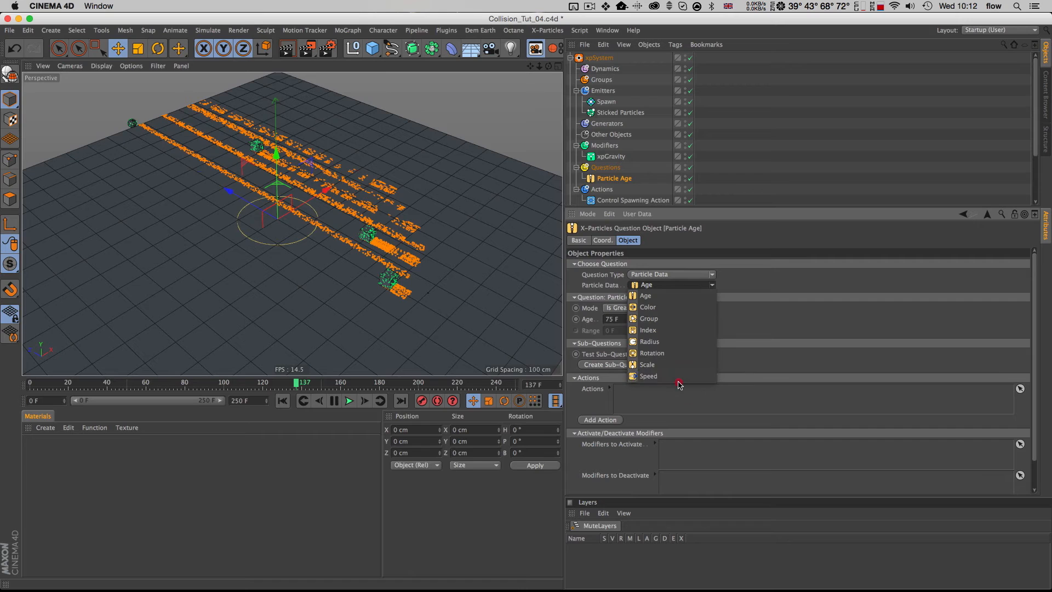
pyautogui.click(676, 376)
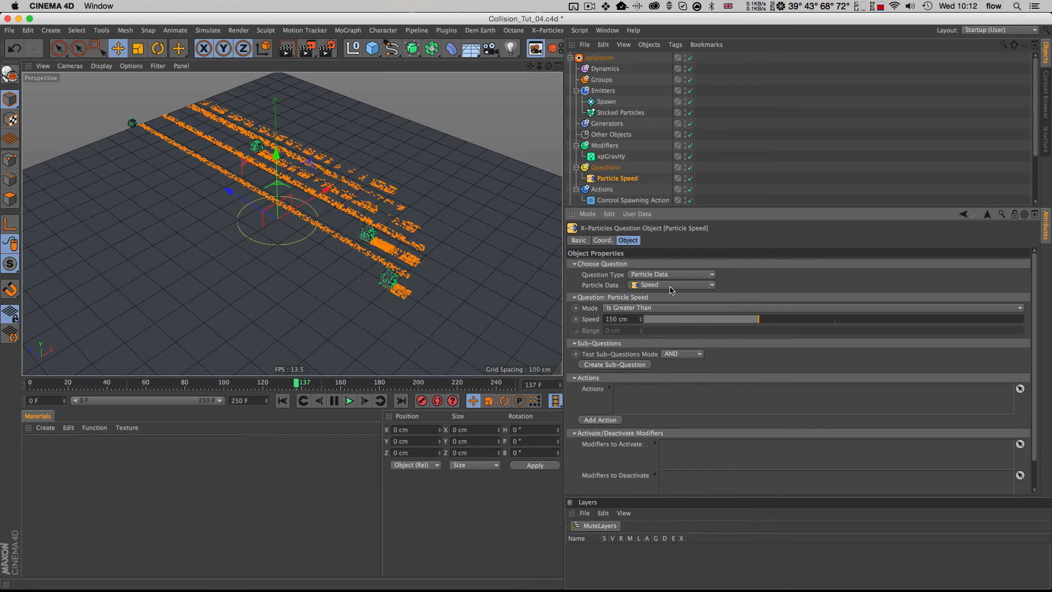
pyautogui.click(633, 310)
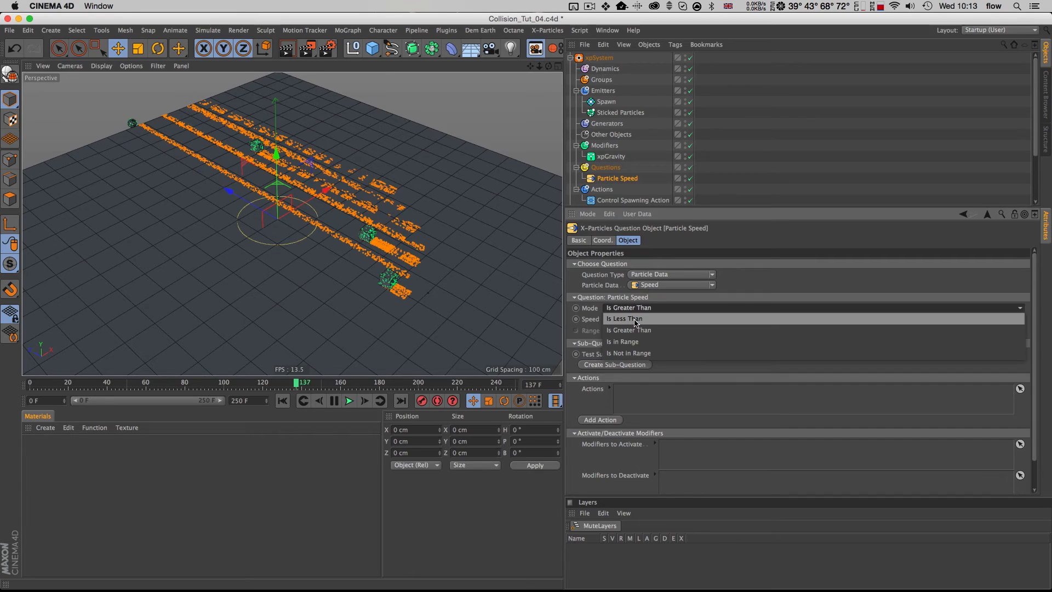
pyautogui.click(635, 321)
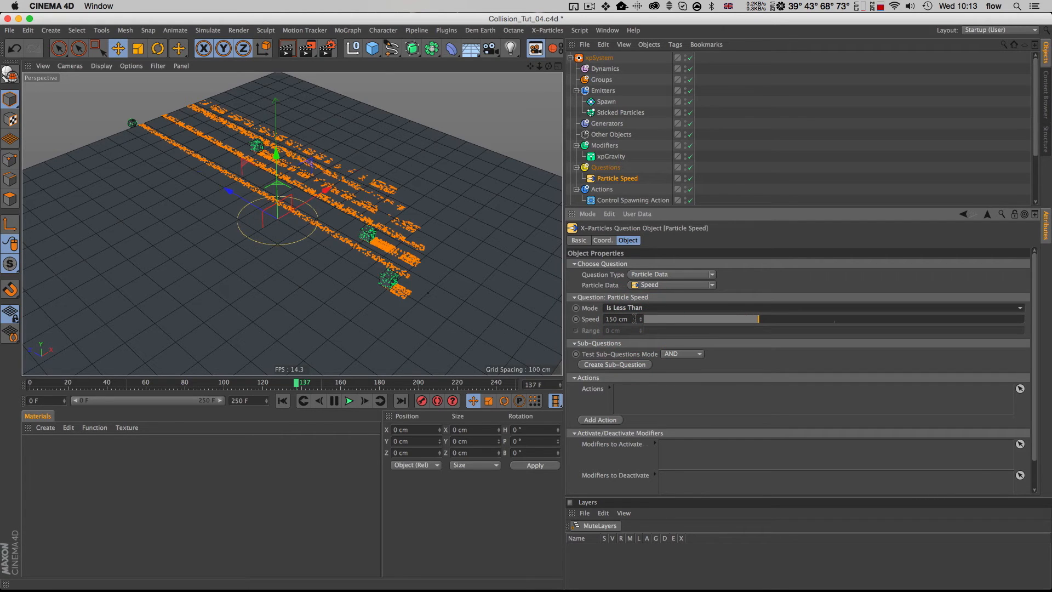
# Try the Is in Range mode and the Age data type on the question, restoring Is Less Than and Speed
pyautogui.click(634, 309)
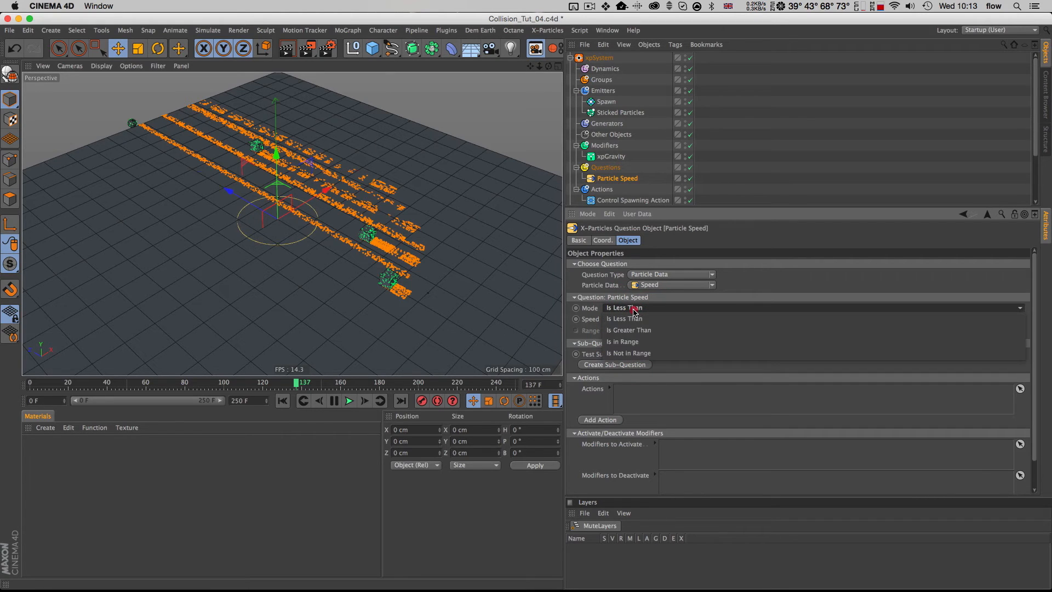
pyautogui.click(637, 342)
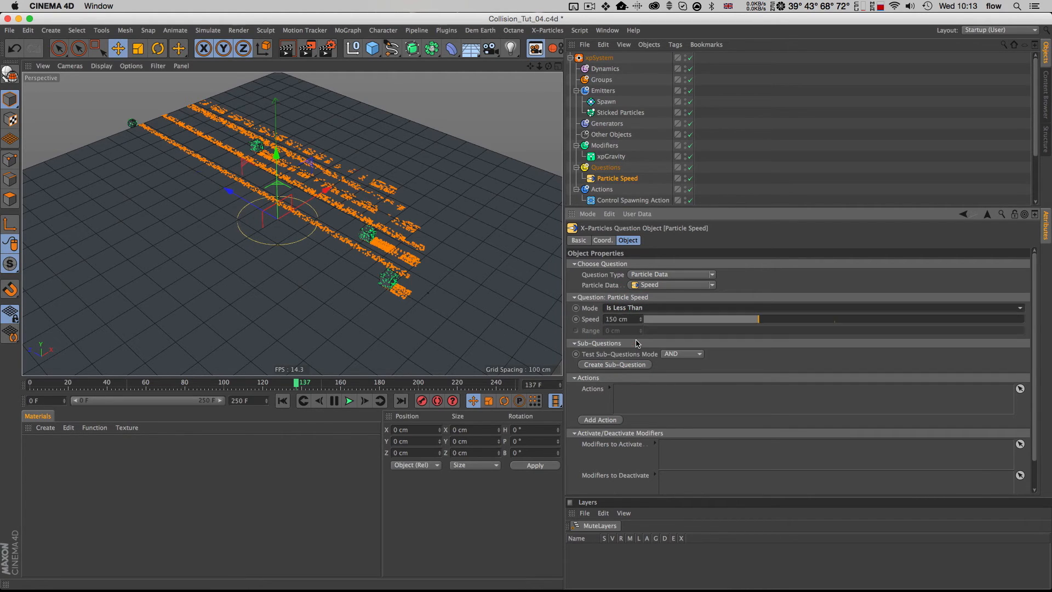
pyautogui.click(635, 308)
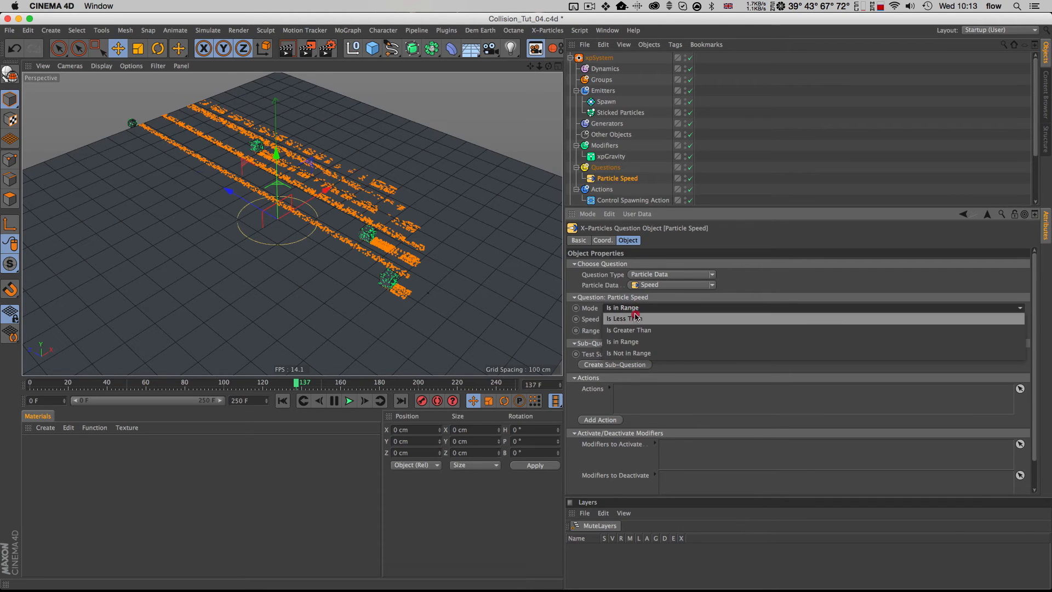
pyautogui.click(632, 321)
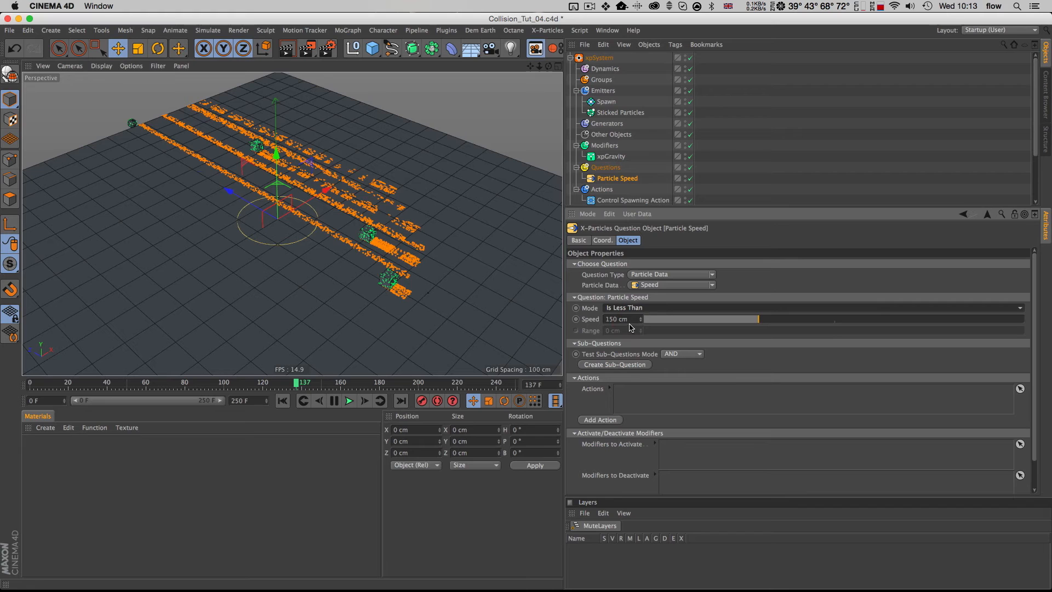
pyautogui.click(650, 285)
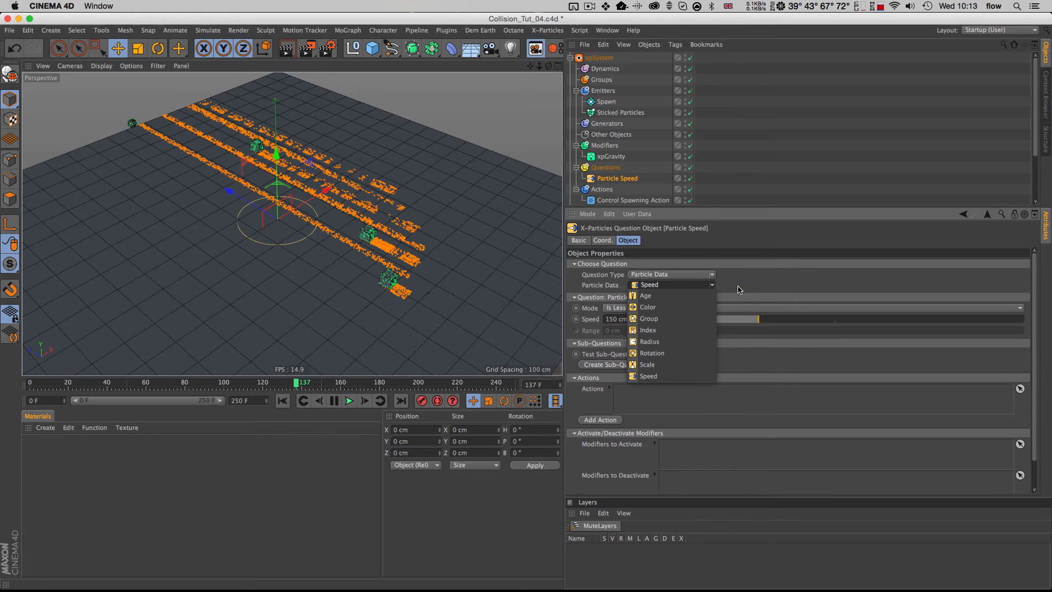
pyautogui.click(685, 295)
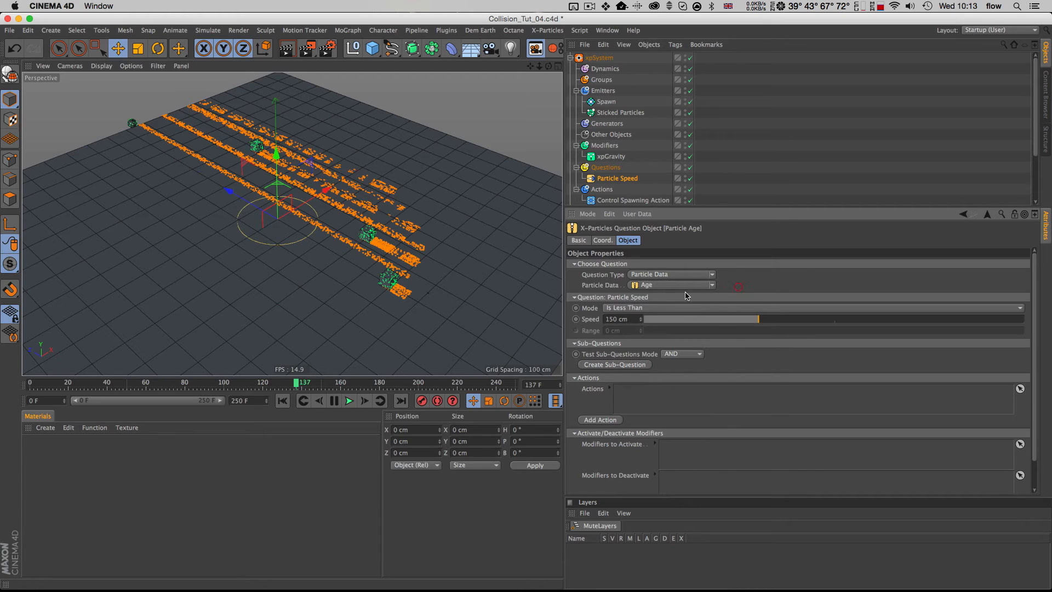
pyautogui.click(653, 285)
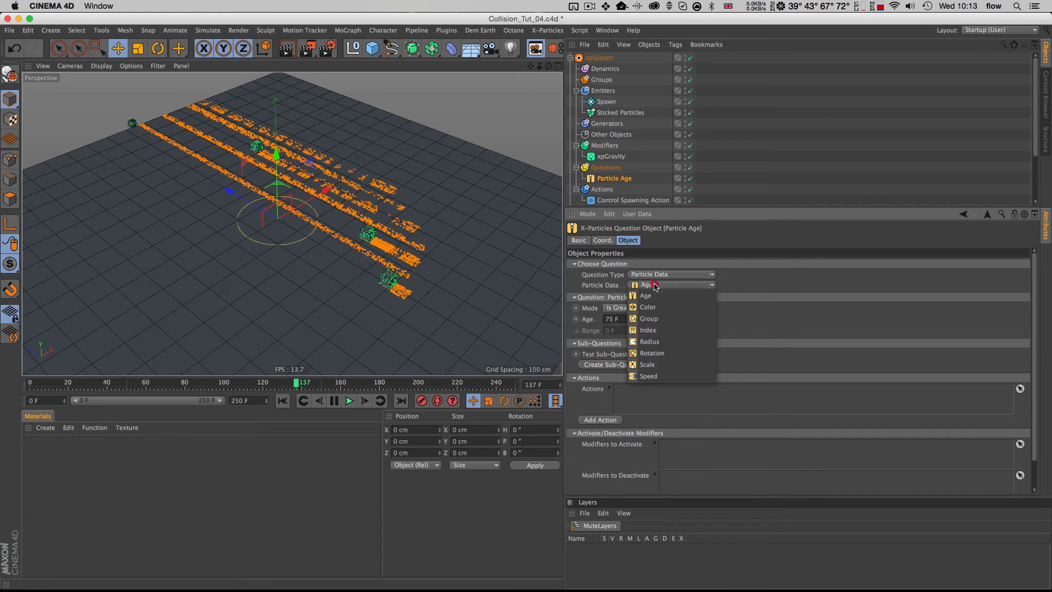
pyautogui.click(652, 377)
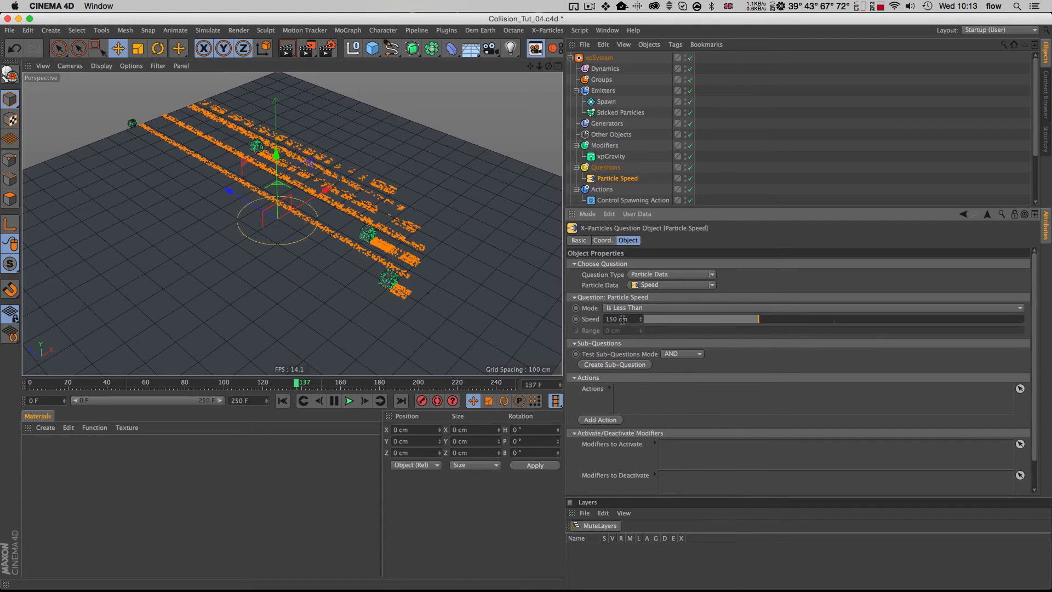
# Collapse the Connect hierarchy and review the settings of the Control Spawning Action and the Particle Speed question
pyautogui.press('3')
pyautogui.moveTo(360, 248); pyautogui.dragTo(363, 213)
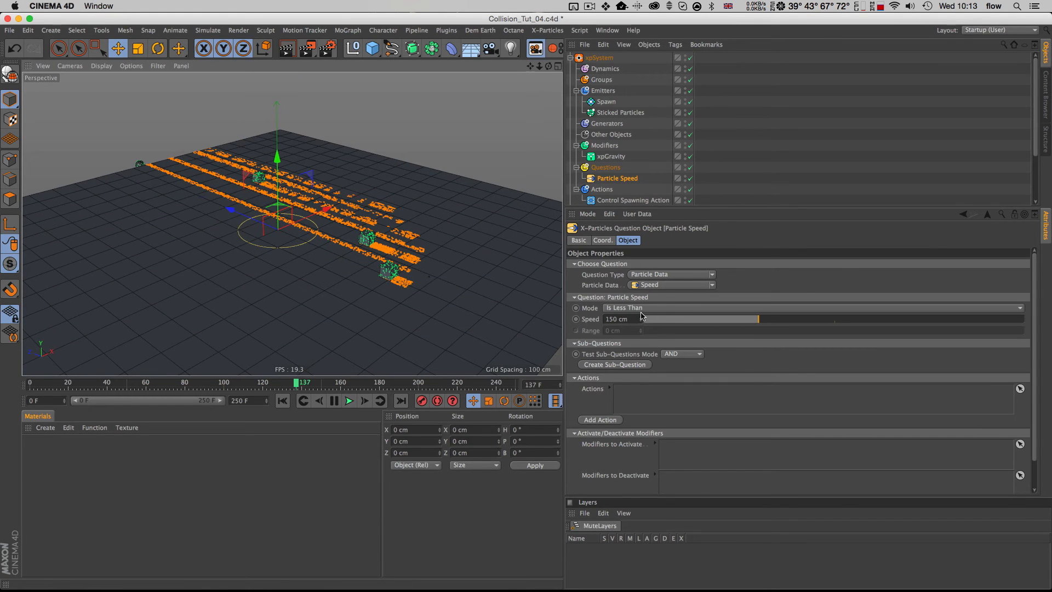
pyautogui.scroll(-3, 630, 159)
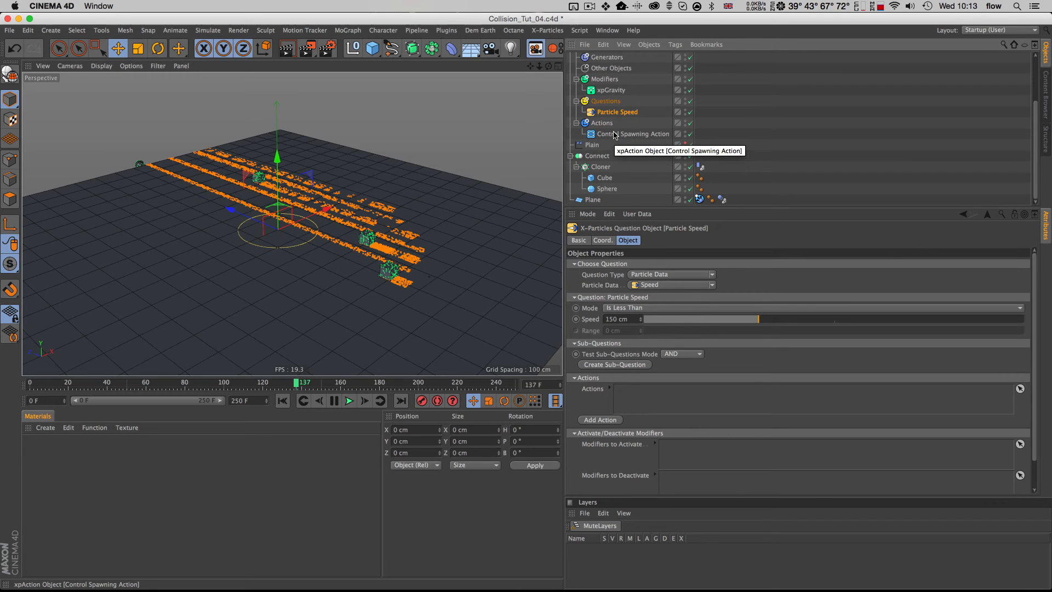
pyautogui.scroll(1, 617, 137)
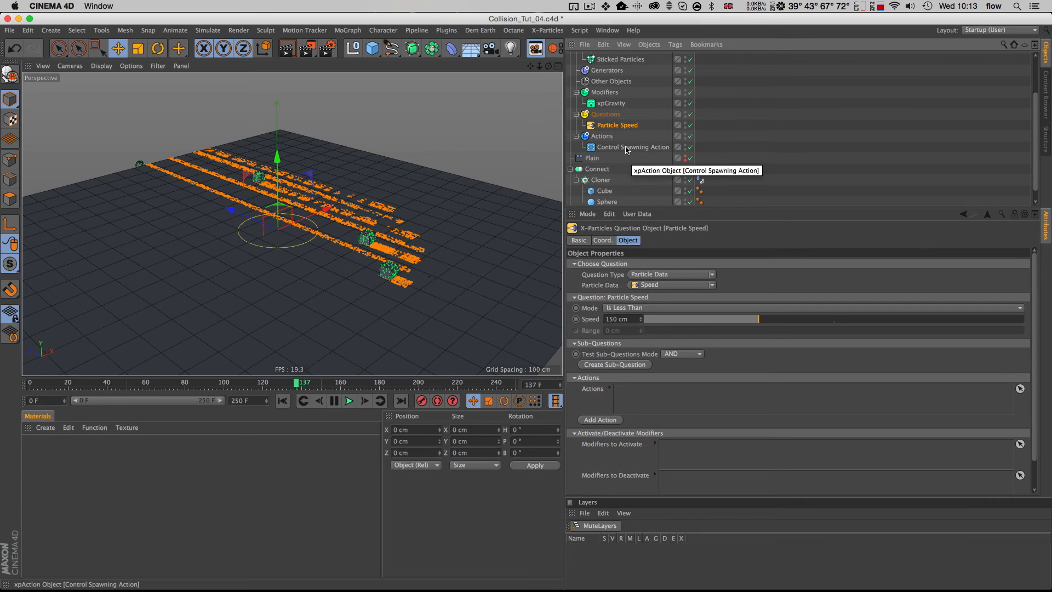
pyautogui.click(571, 169)
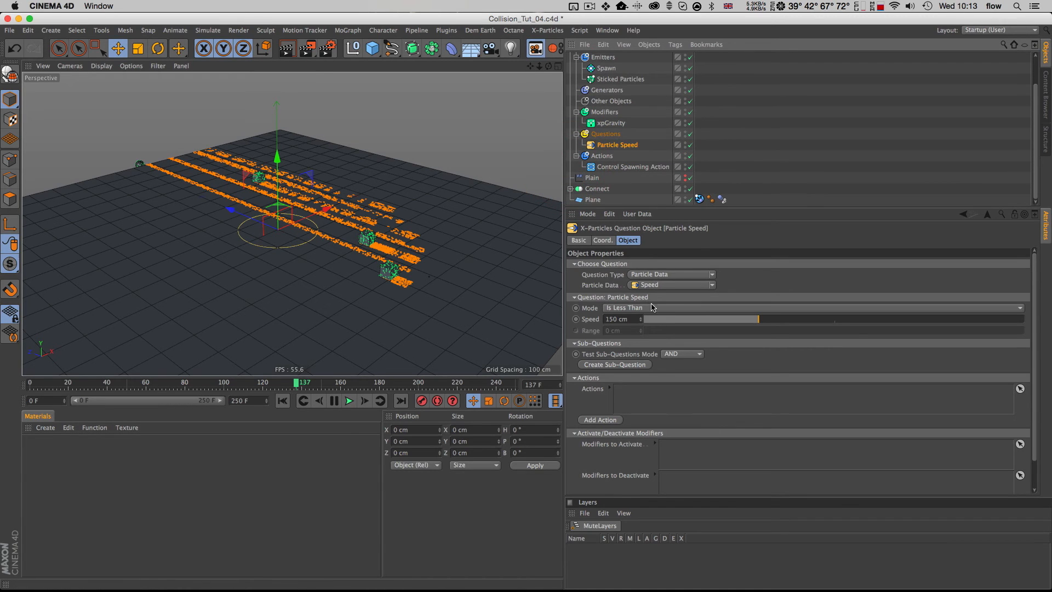
pyautogui.click(624, 166)
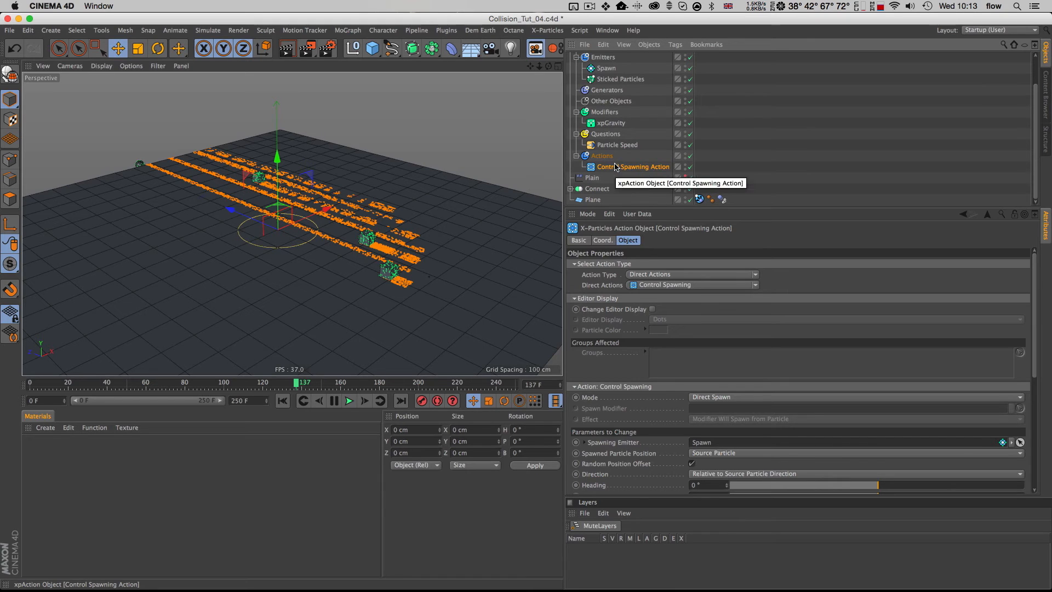
pyautogui.click(616, 145)
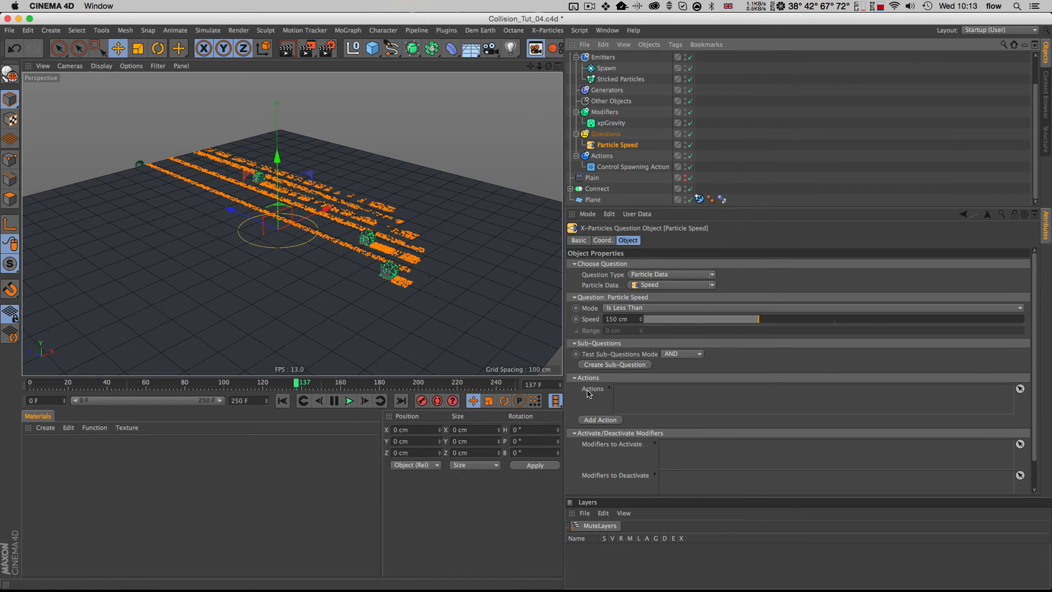
pyautogui.scroll(-2, 588, 389)
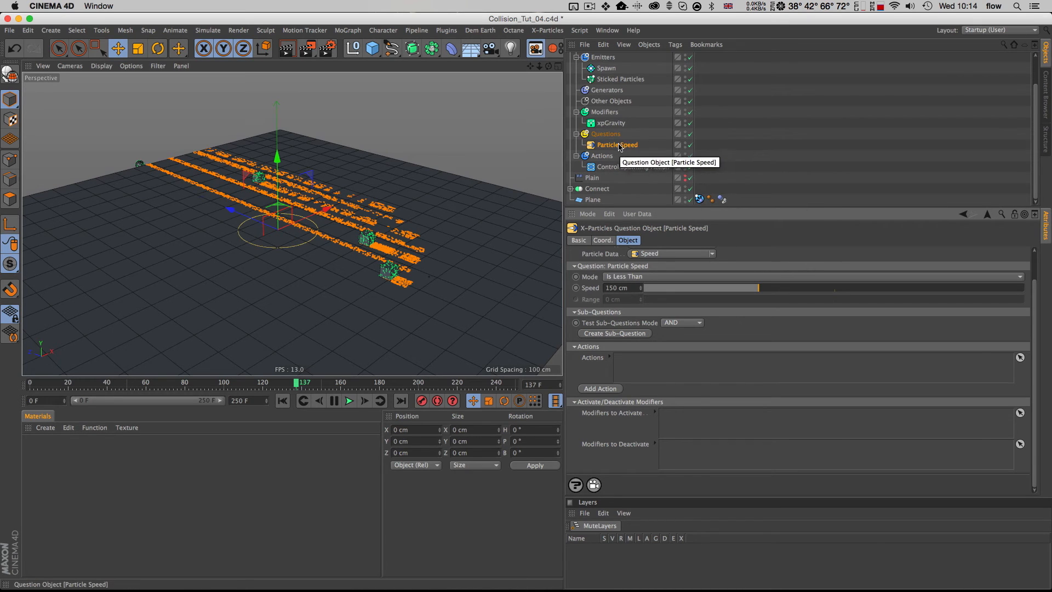
pyautogui.scroll(2, 619, 148)
# Create and add a particle group to the Sticked Particles emitter
pyautogui.click(617, 112)
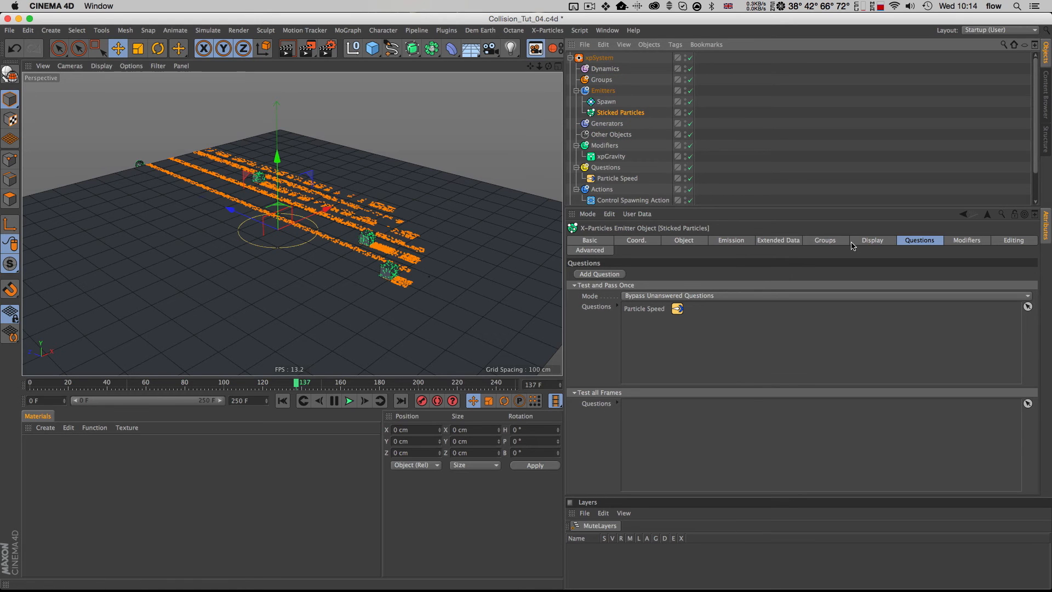
pyautogui.click(828, 240)
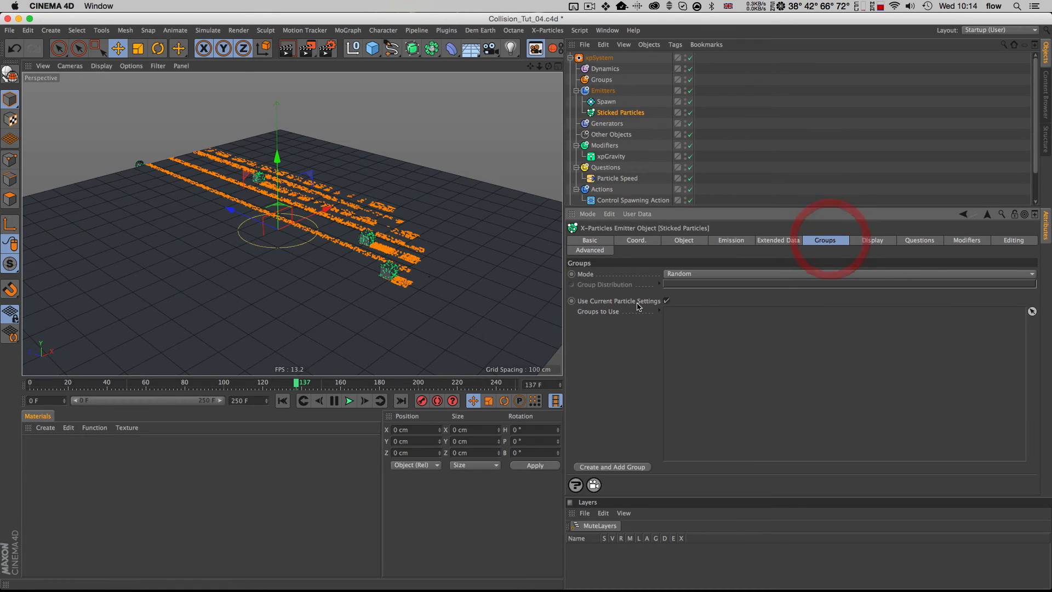
pyautogui.click(610, 467)
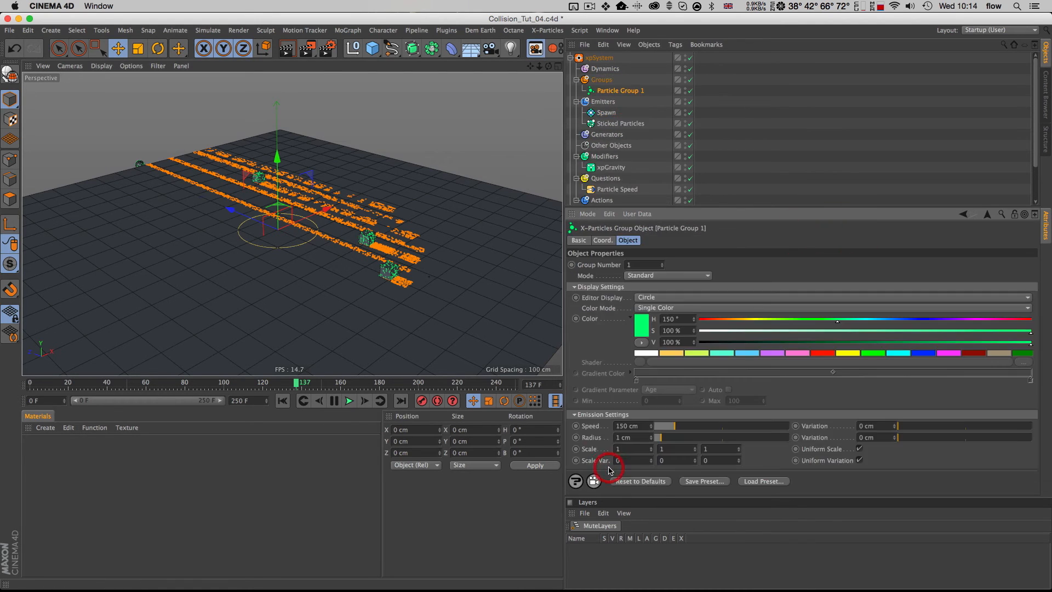
# Duplicate the particle group and rename the original Particle Group Born
pyautogui.keyDown('super'); pyautogui.moveTo(617, 91); pyautogui.dragTo(713, 97); pyautogui.keyUp('super')
pyautogui.click(614, 93)
pyautogui.doubleClick(614, 93)
pyautogui.write('Born')
pyautogui.press('Return')
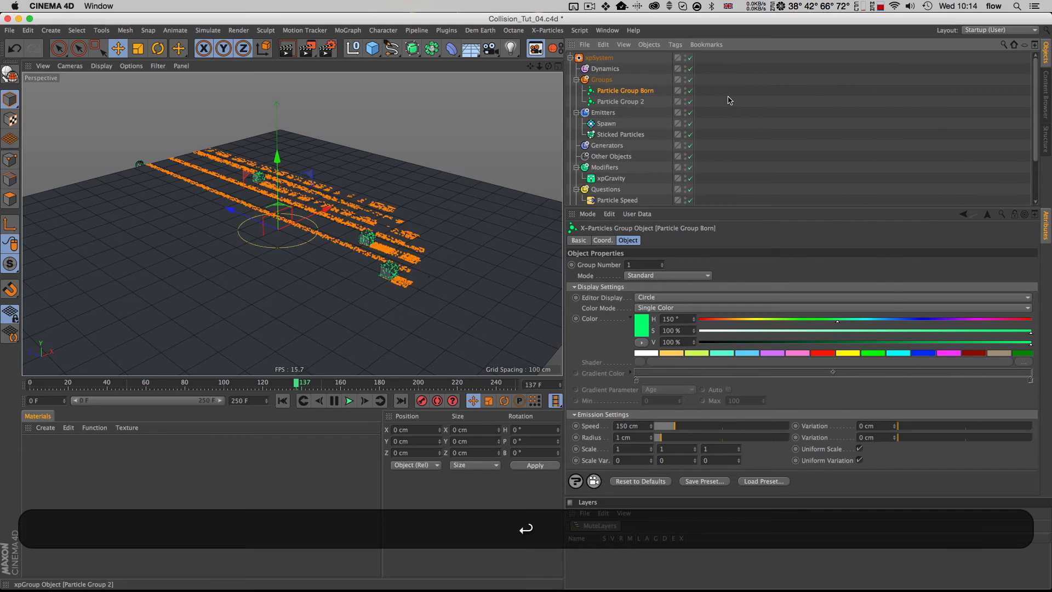
# Rename the second group Particle Group Spawned and set its display color to orange with a hue of 28°
pyautogui.doubleClick(639, 102)
pyautogui.moveTo(639, 103); pyautogui.dragTo(671, 102)
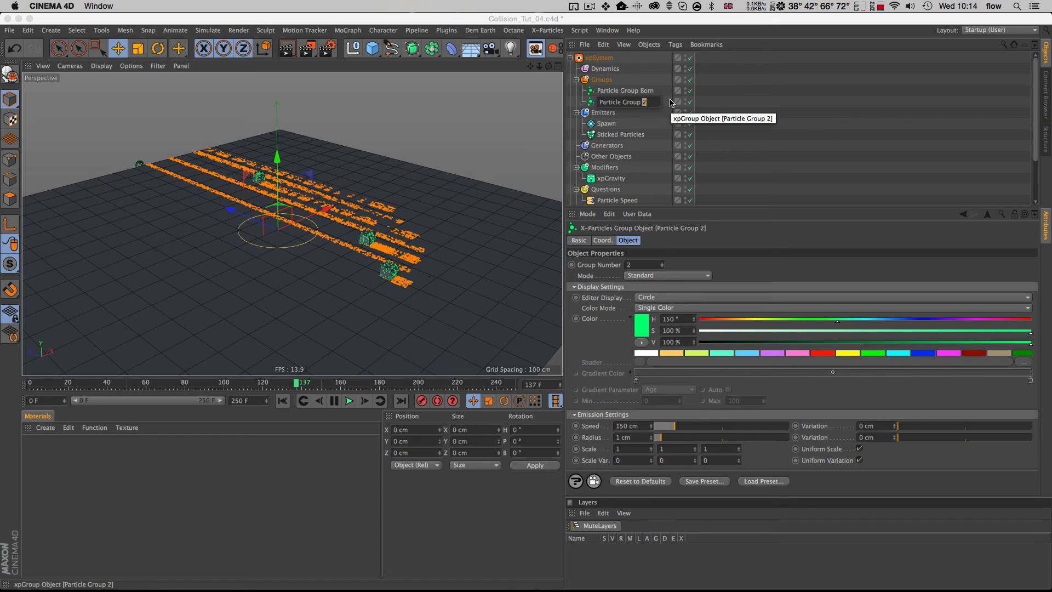
pyautogui.write('Spawned')
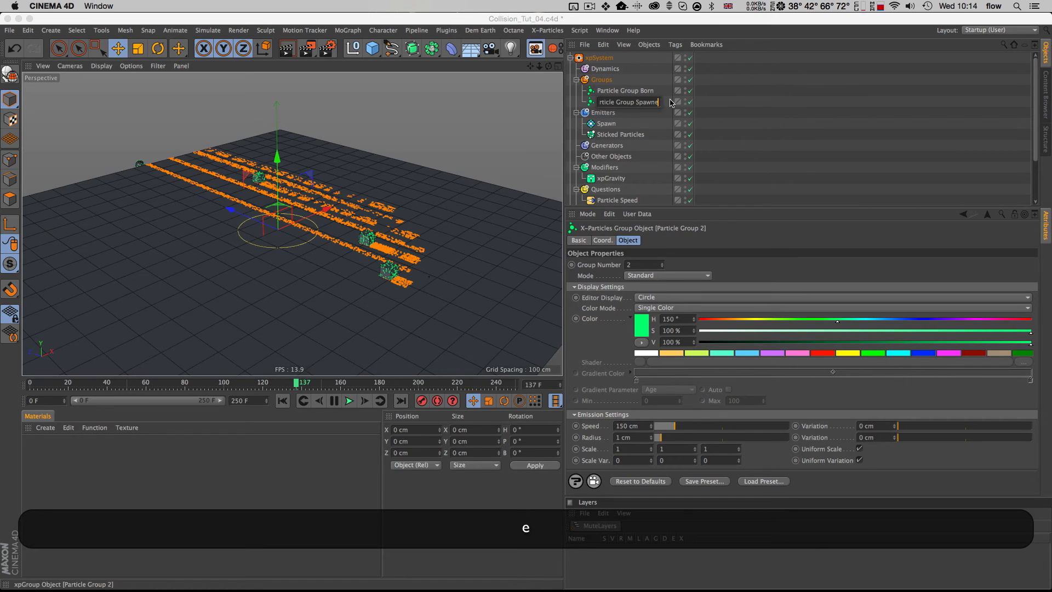
pyautogui.press('Return')
pyautogui.click(725, 318)
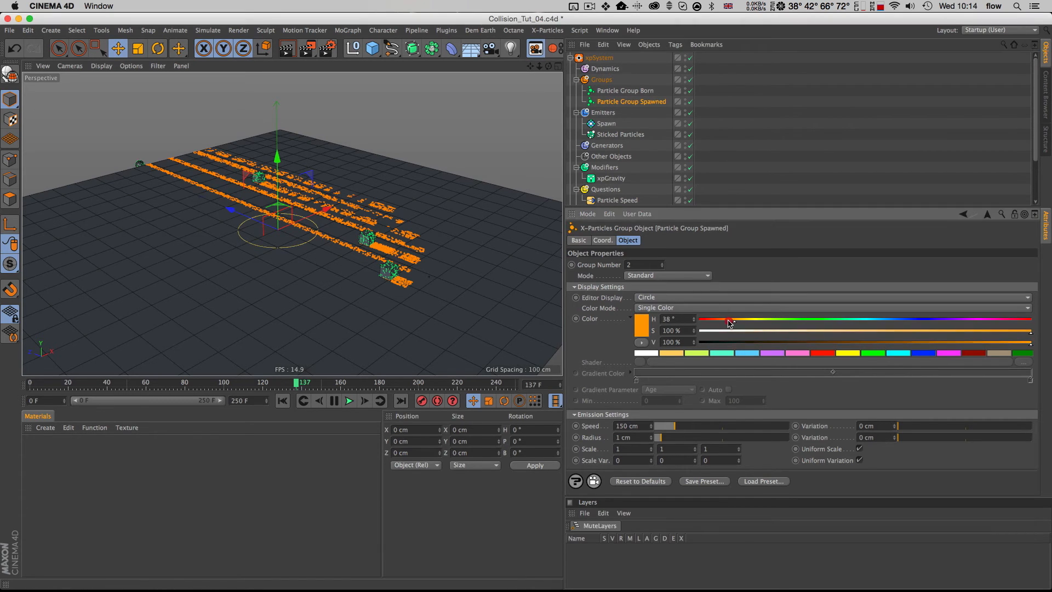
# Duplicate Particle Group Spawned as Particle Group Not Spawning anymore and set the copy's color to red with a hue of 0°
pyautogui.keyDown('super'); pyautogui.moveTo(606, 102); pyautogui.dragTo(607, 107); pyautogui.keyUp('super')
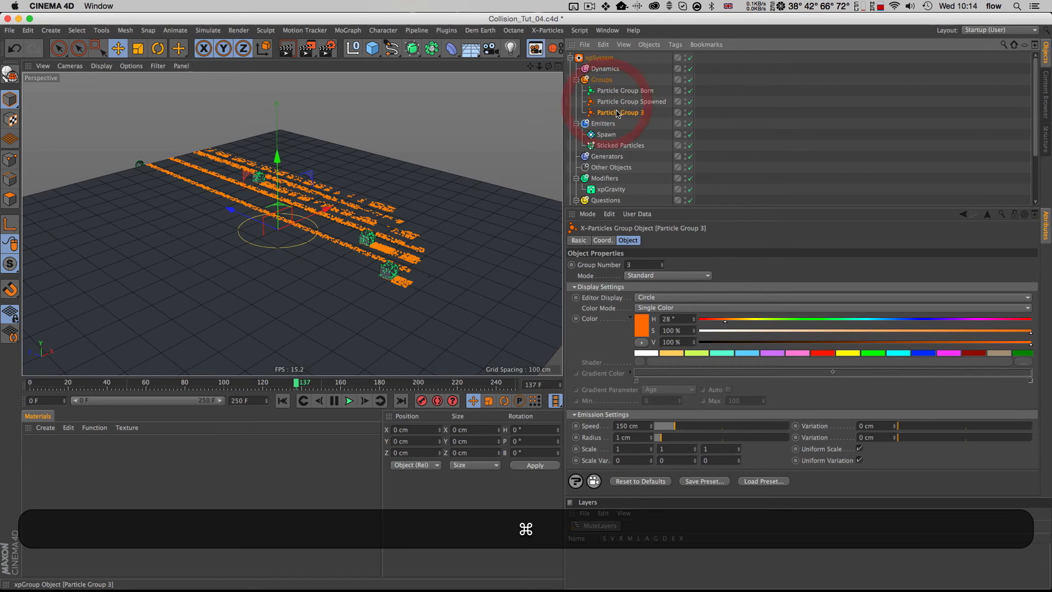
pyautogui.doubleClick(641, 115)
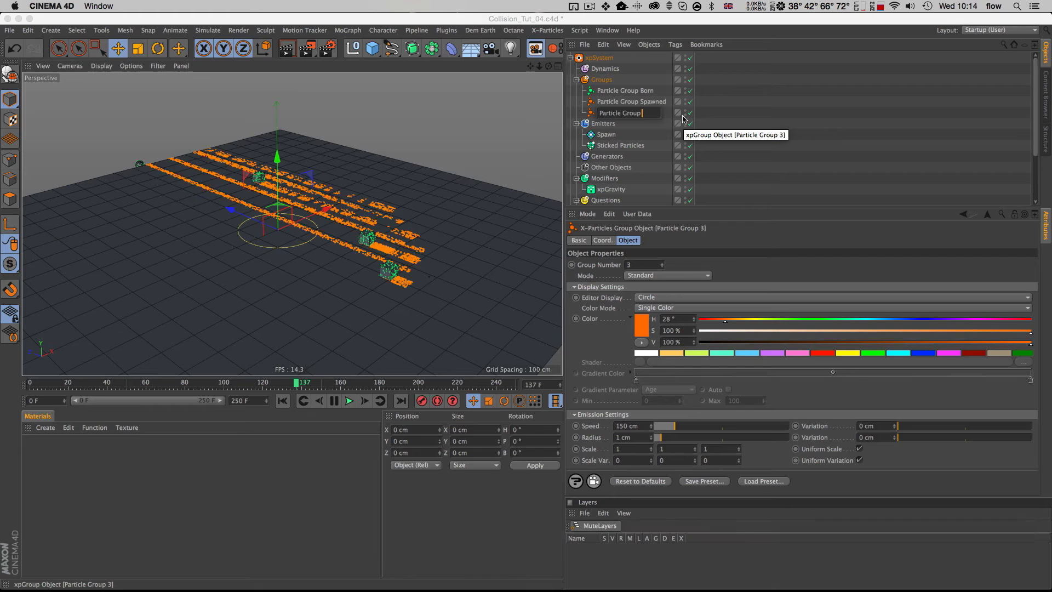
pyautogui.press('shift')
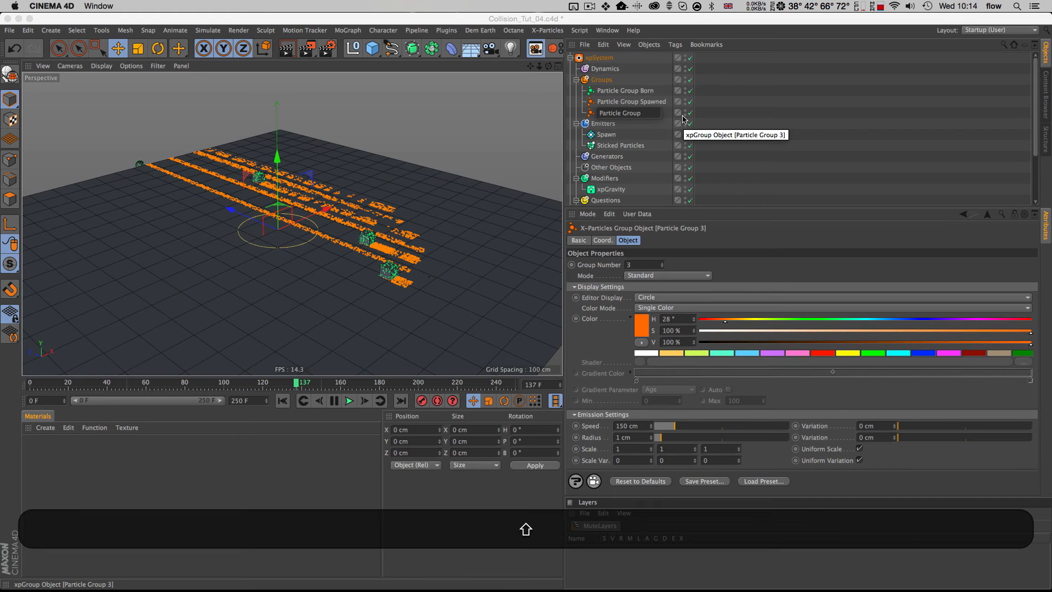
pyautogui.write('Not Spa')
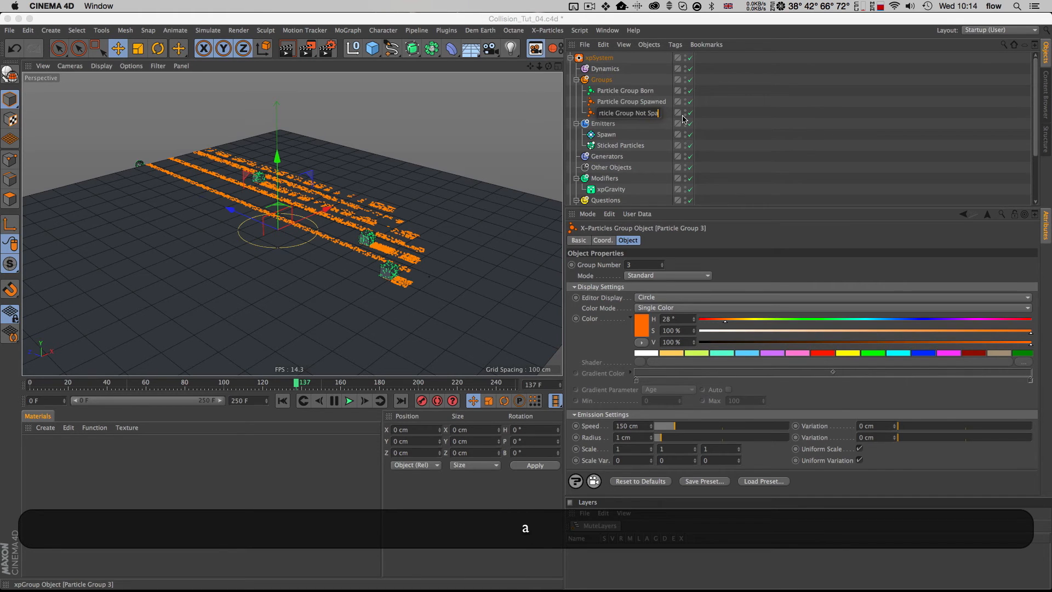
pyautogui.write('wning anzmore')
pyautogui.press('BackSpace')
pyautogui.press('BackSpace')
pyautogui.write('ymore')
pyautogui.press('Return')
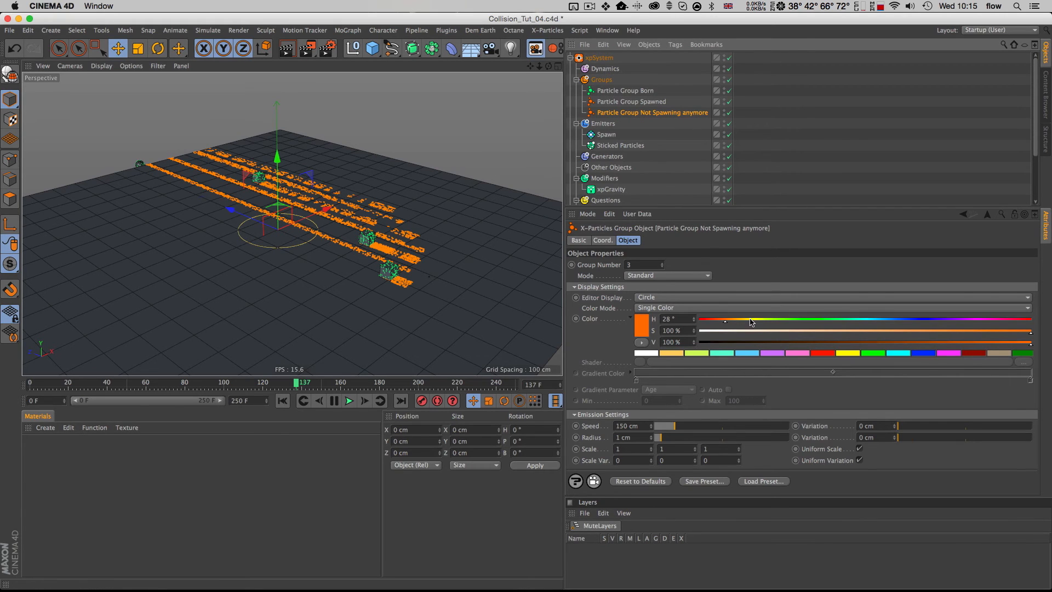
pyautogui.moveTo(751, 322); pyautogui.dragTo(699, 320)
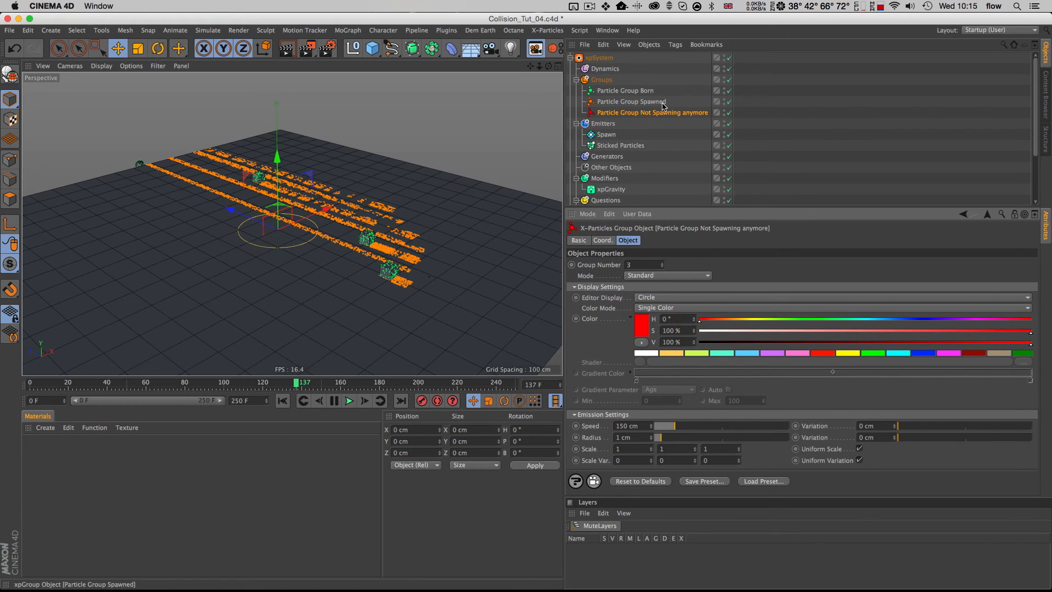
# Rename the Sticked Particles emitter as Stuck Particles
pyautogui.click(623, 146)
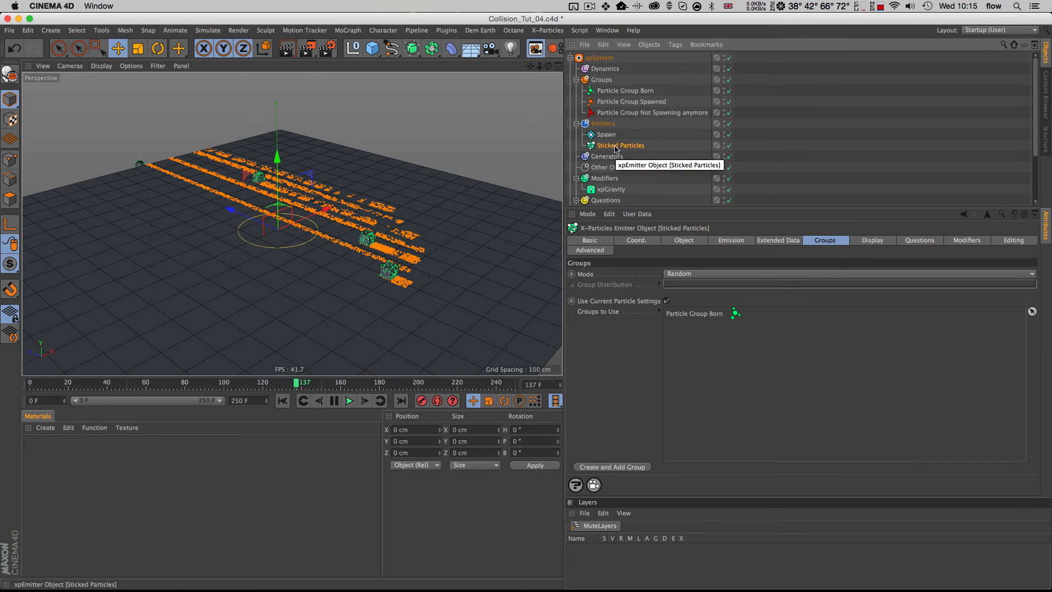
pyautogui.doubleClick(609, 146)
pyautogui.moveTo(620, 146); pyautogui.dragTo(533, 143)
pyautogui.write('Stuck')
pyautogui.press('Return')
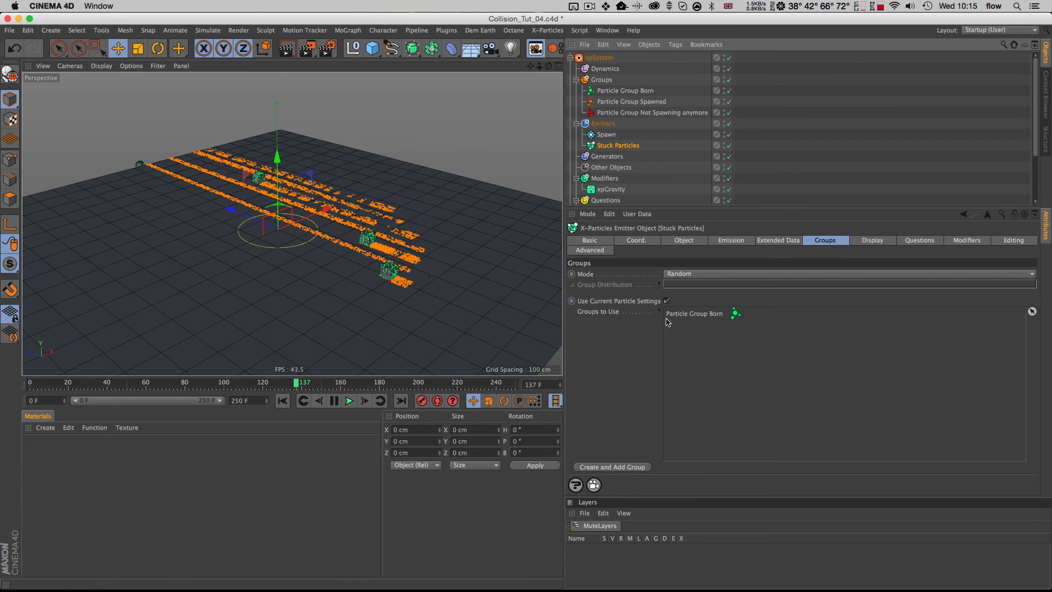
# Limit the Plane's collider tag to Particle Group Born and Particle Group Spawned as affected groups
pyautogui.scroll(-5, 650, 178)
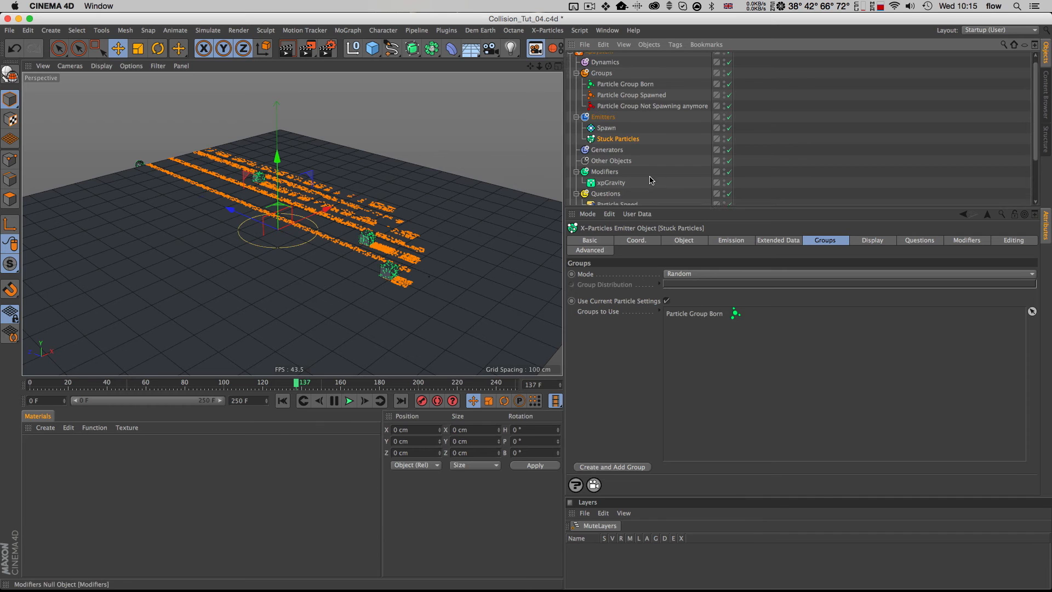
pyautogui.click(738, 199)
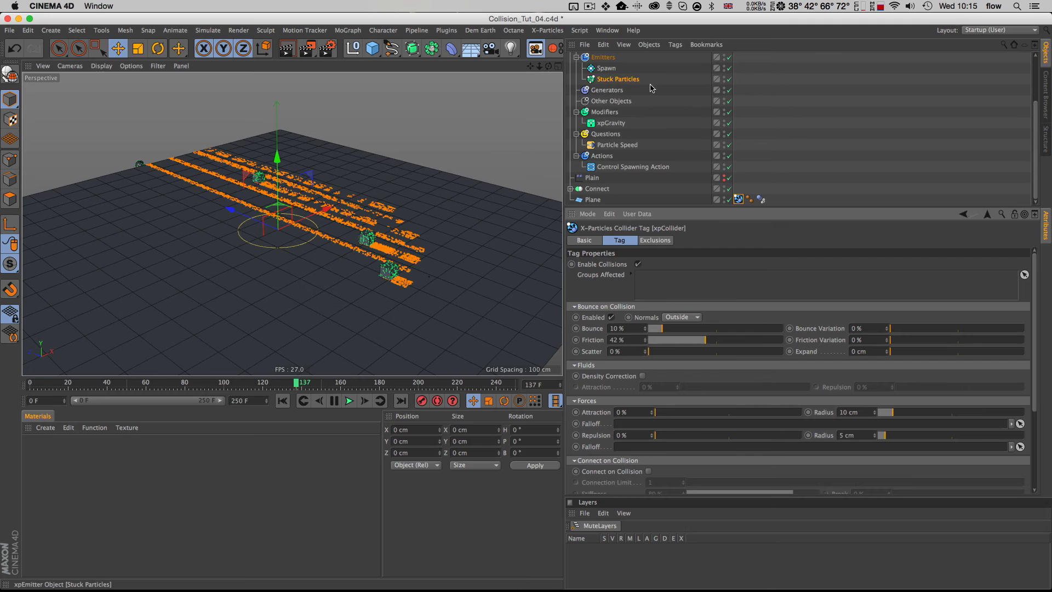
pyautogui.scroll(3, 648, 94)
pyautogui.moveTo(638, 93); pyautogui.dragTo(708, 284)
pyautogui.moveTo(640, 104); pyautogui.dragTo(663, 290)
pyautogui.click(673, 147)
pyautogui.scroll(-3, 646, 147)
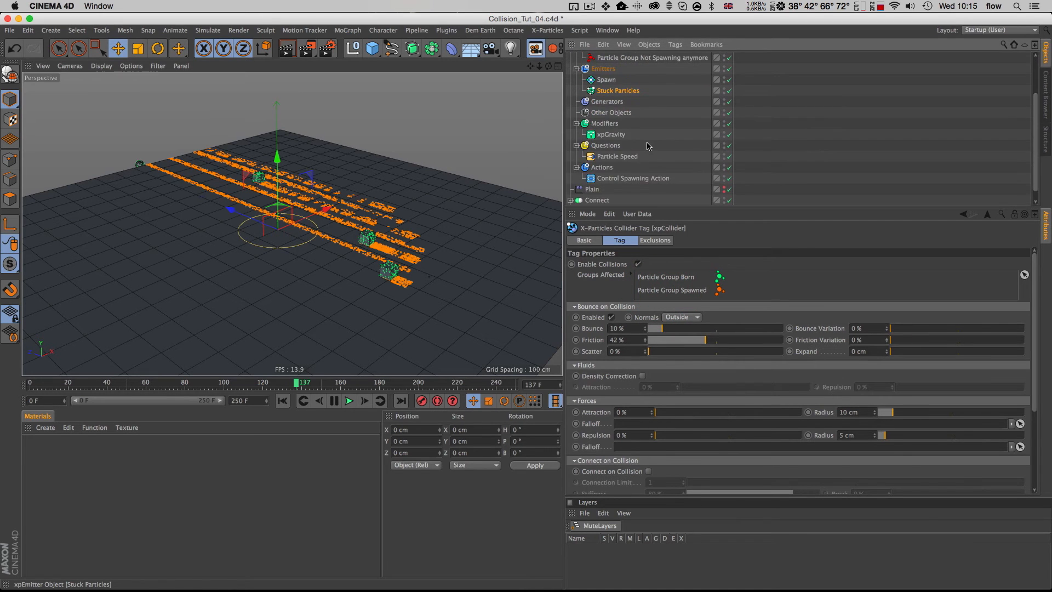
# Assign Particle Group Spawned to the Spawn emitter as its group to use
pyautogui.scroll(-3, 646, 146)
pyautogui.scroll(4, 638, 136)
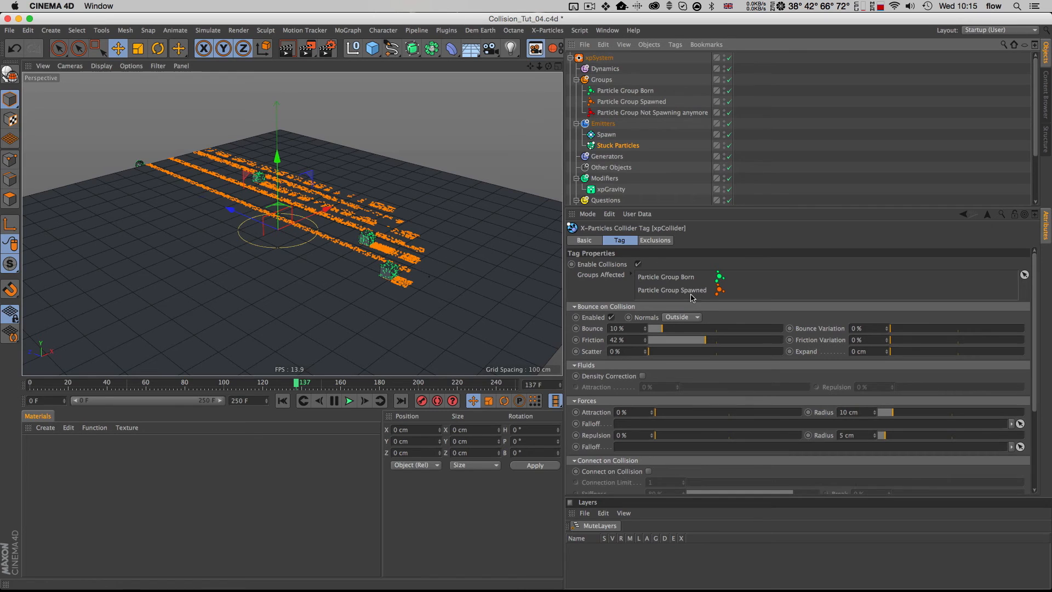
pyautogui.click(605, 136)
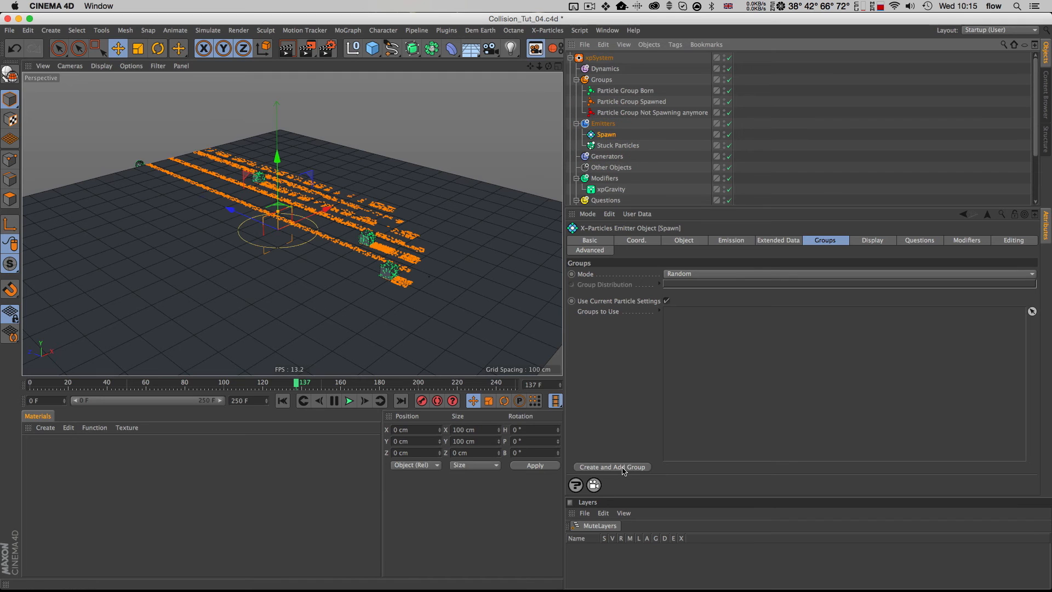
pyautogui.moveTo(630, 105); pyautogui.dragTo(706, 323)
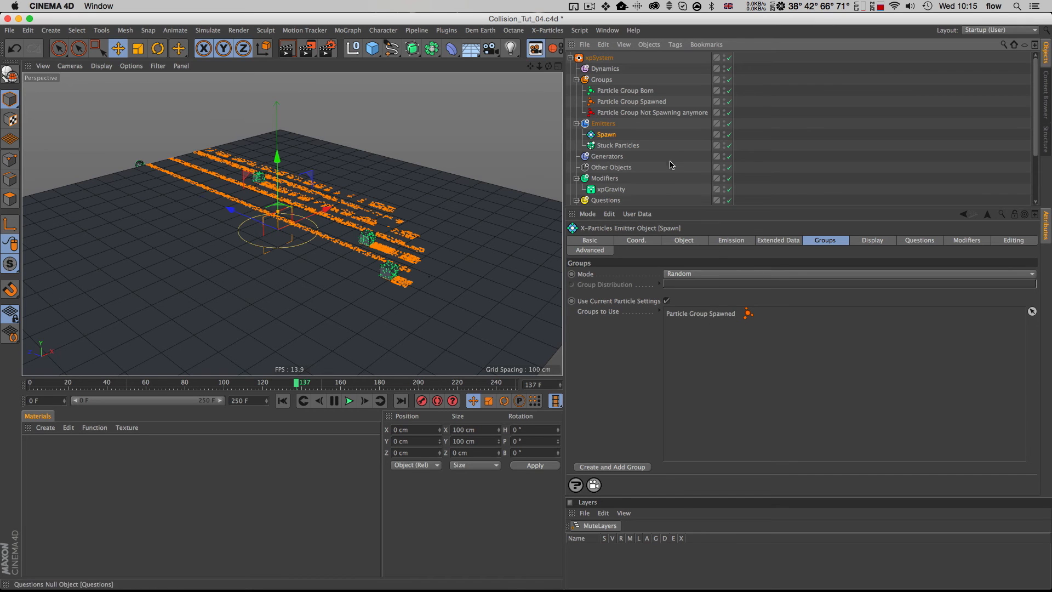
# Add an action to the Particle Speed question and make it a direct Change Group action
pyautogui.scroll(-3, 622, 153)
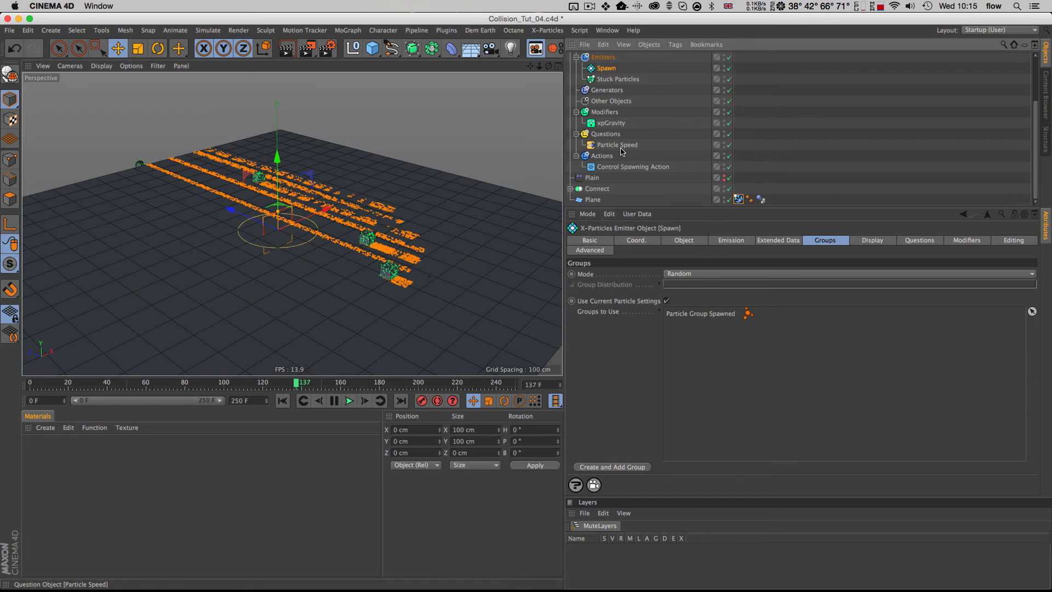
pyautogui.click(612, 146)
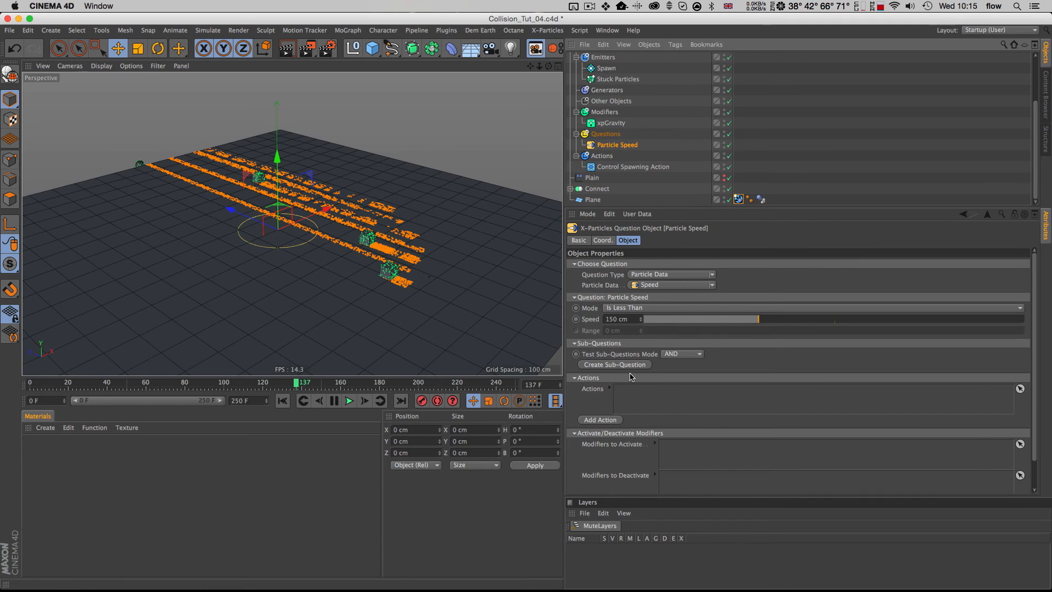
pyautogui.click(600, 420)
pyautogui.click(661, 275)
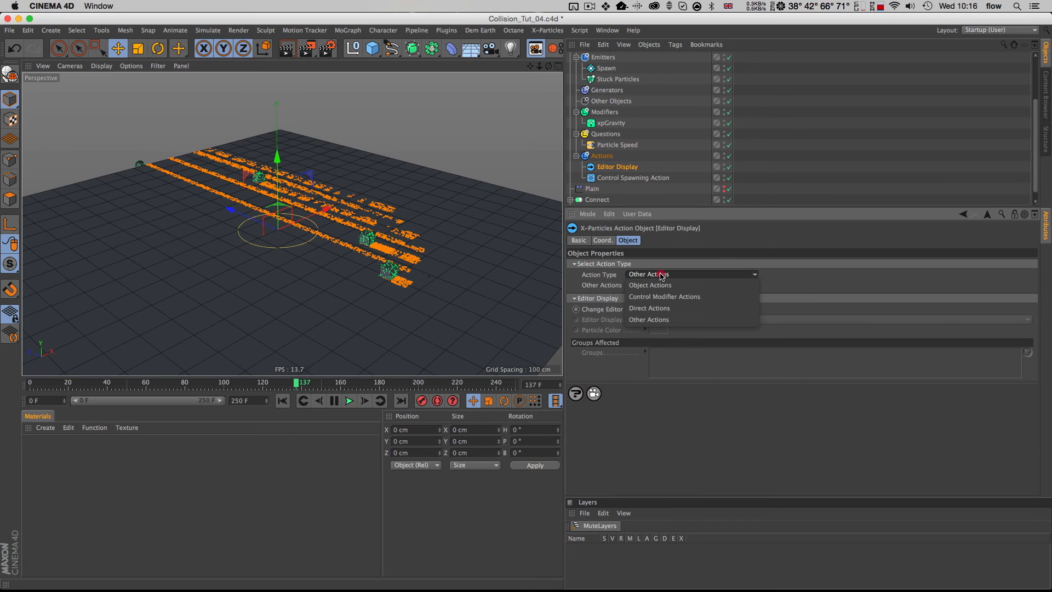
pyautogui.click(660, 309)
pyautogui.click(665, 285)
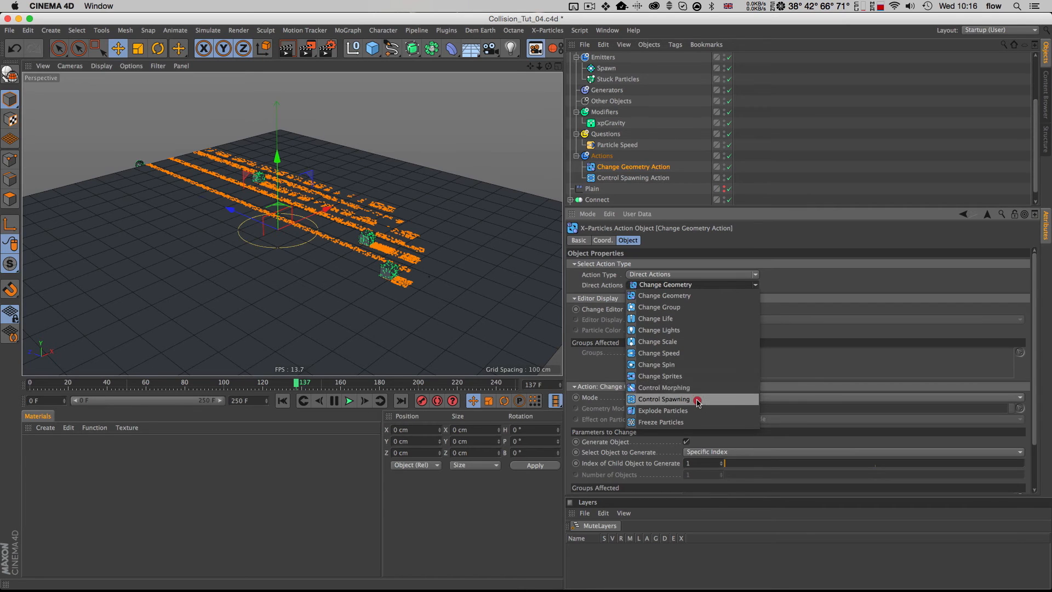
pyautogui.click(697, 306)
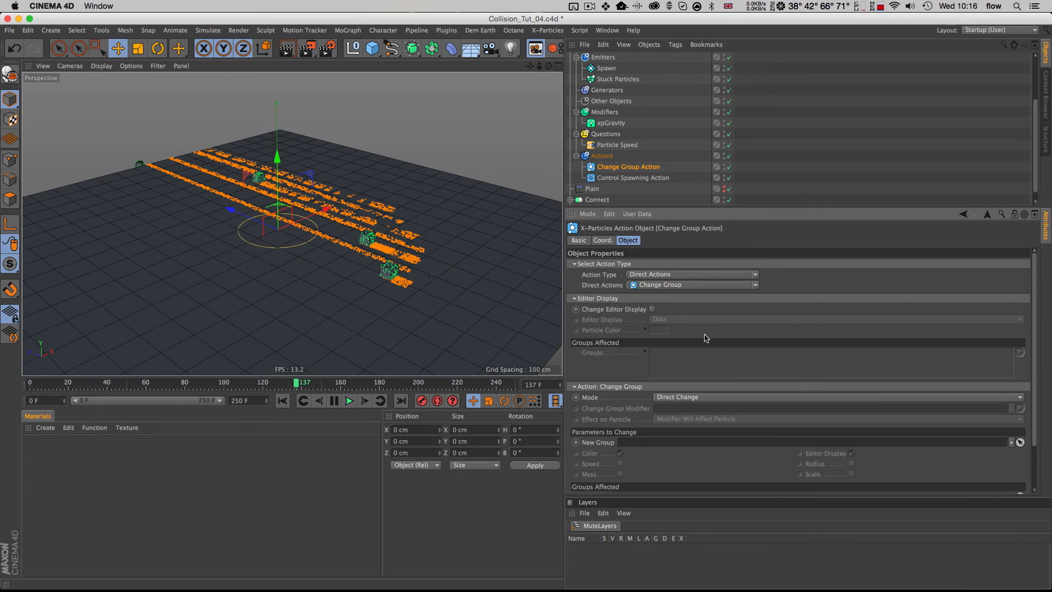
# Set the Change Group action's new group to Particle Group Not Spawning anymore
pyautogui.scroll(-1, 574, 383)
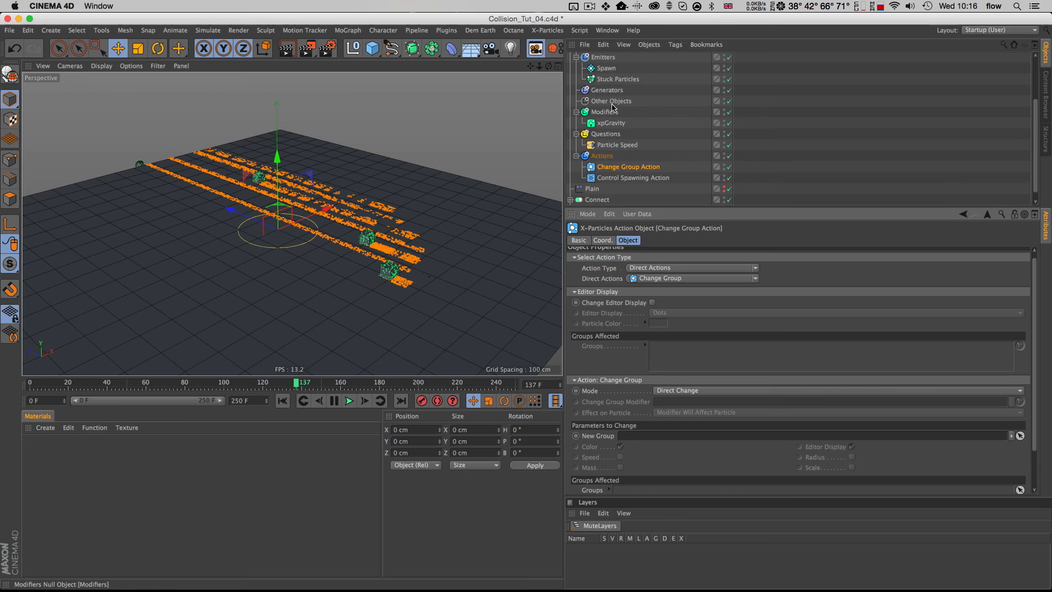
pyautogui.scroll(3, 630, 104)
pyautogui.moveTo(629, 104); pyautogui.dragTo(650, 441)
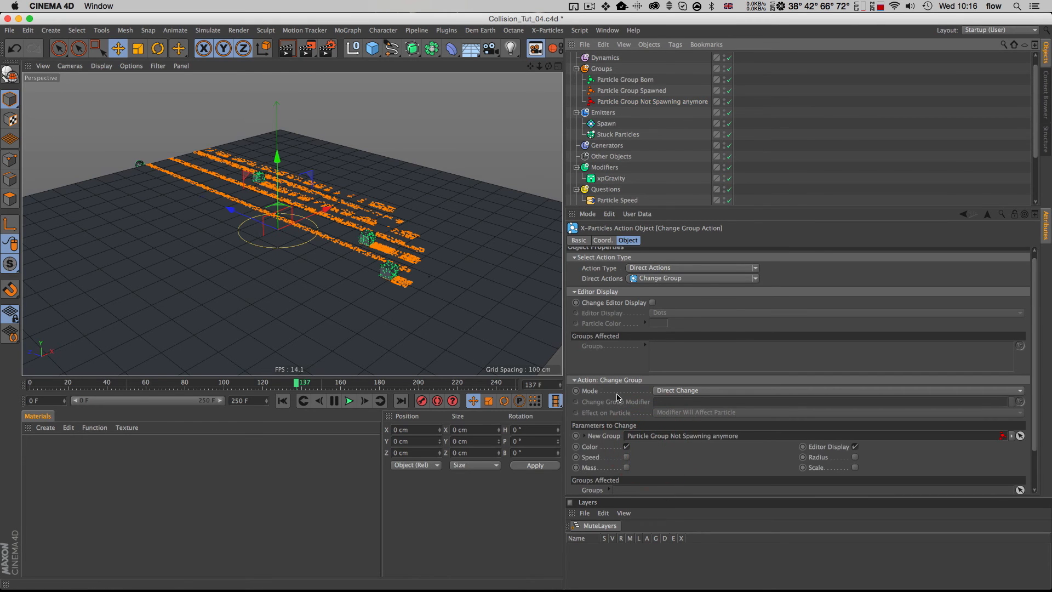
pyautogui.scroll(-3, 616, 391)
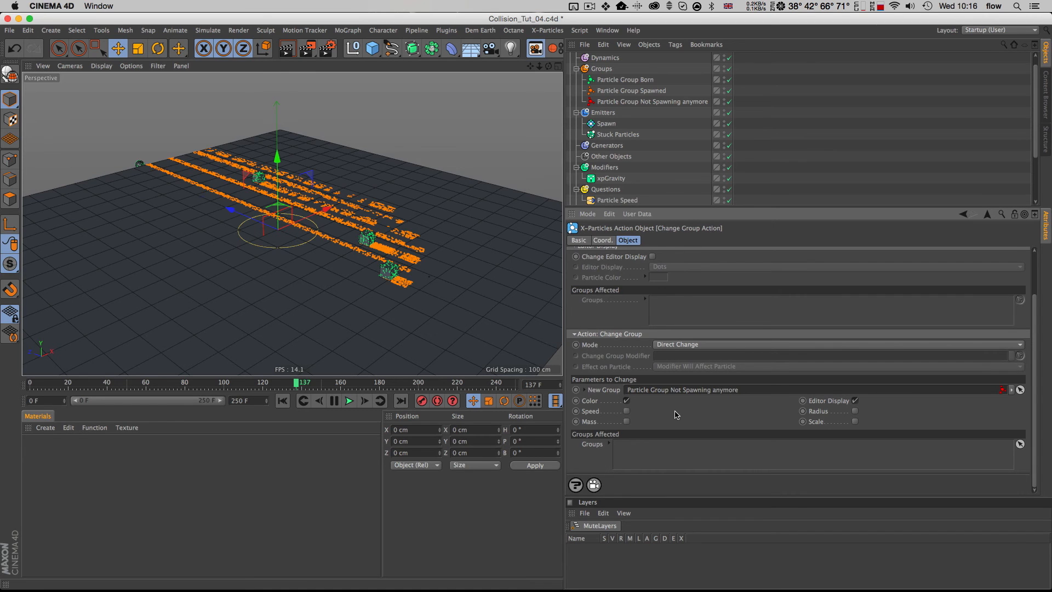
pyautogui.scroll(3, 613, 346)
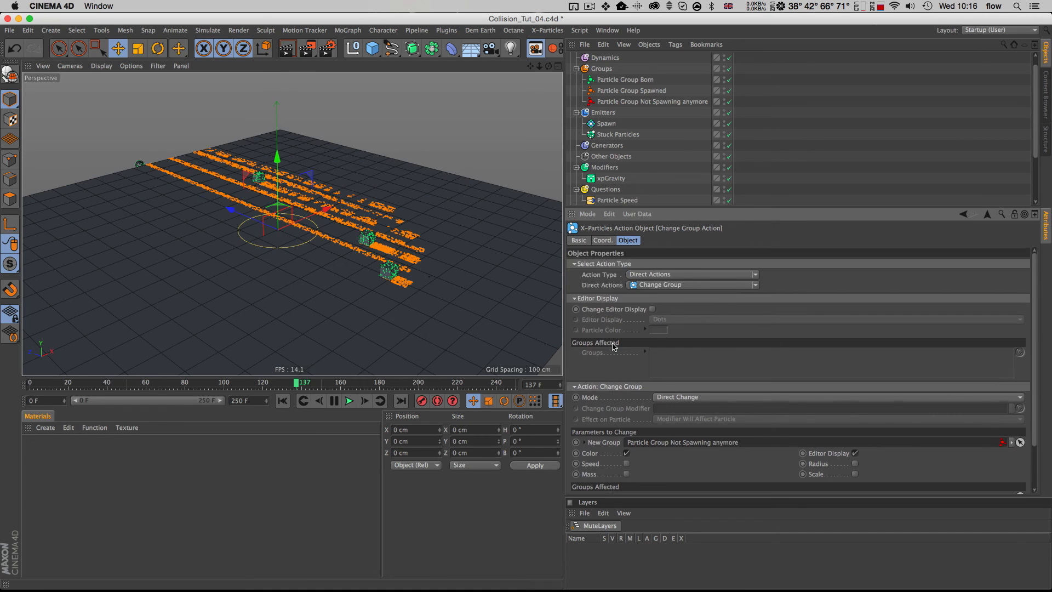
# Play the simulation from the start to check how the particles change groups, and rewind it
pyautogui.hotkey('shift', 'f')
pyautogui.click(350, 401)
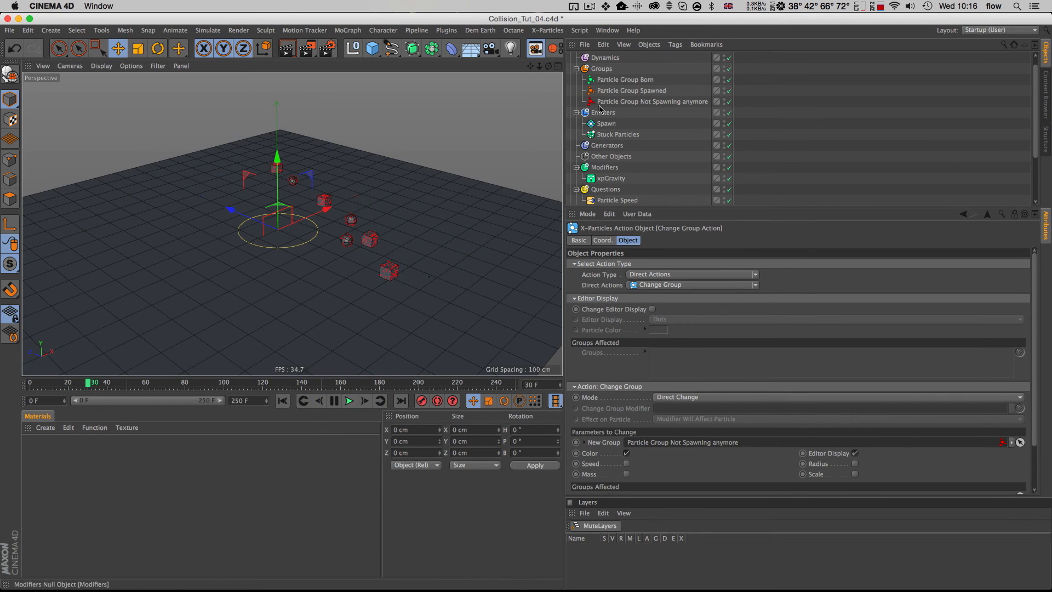
pyautogui.hotkey('shift', 'g')
pyautogui.press('g')
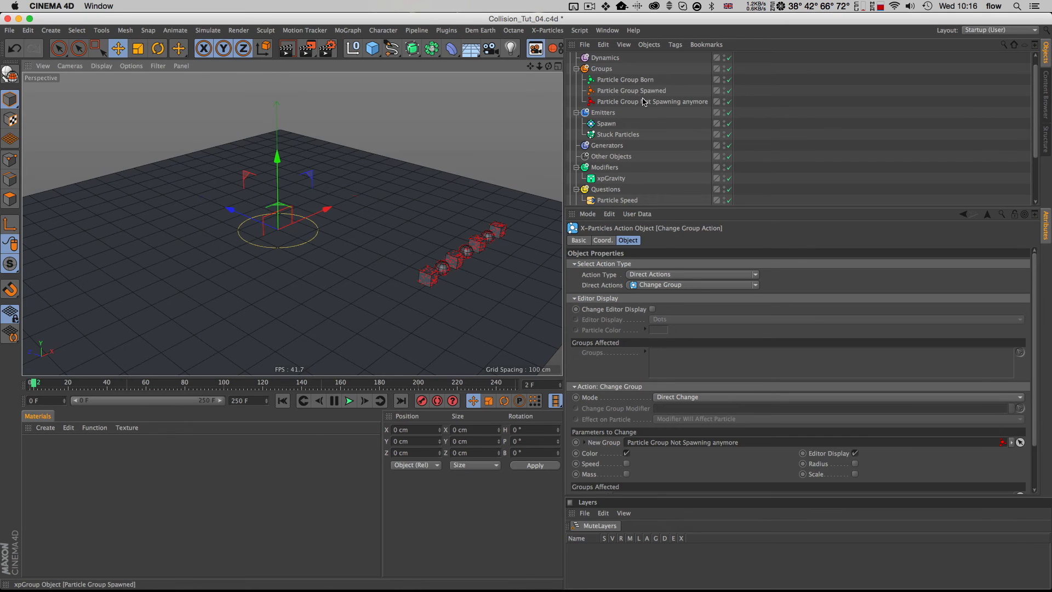
# Try a speed threshold of 1000 cm in the Particle Speed question and play the simulation
pyautogui.click(616, 200)
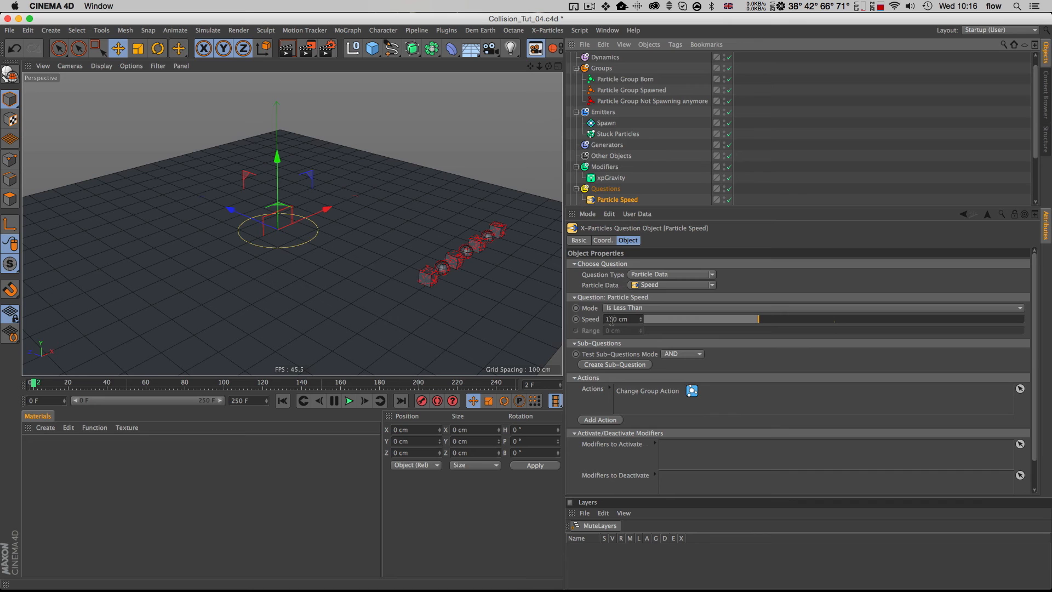
pyautogui.moveTo(613, 319); pyautogui.dragTo(582, 315)
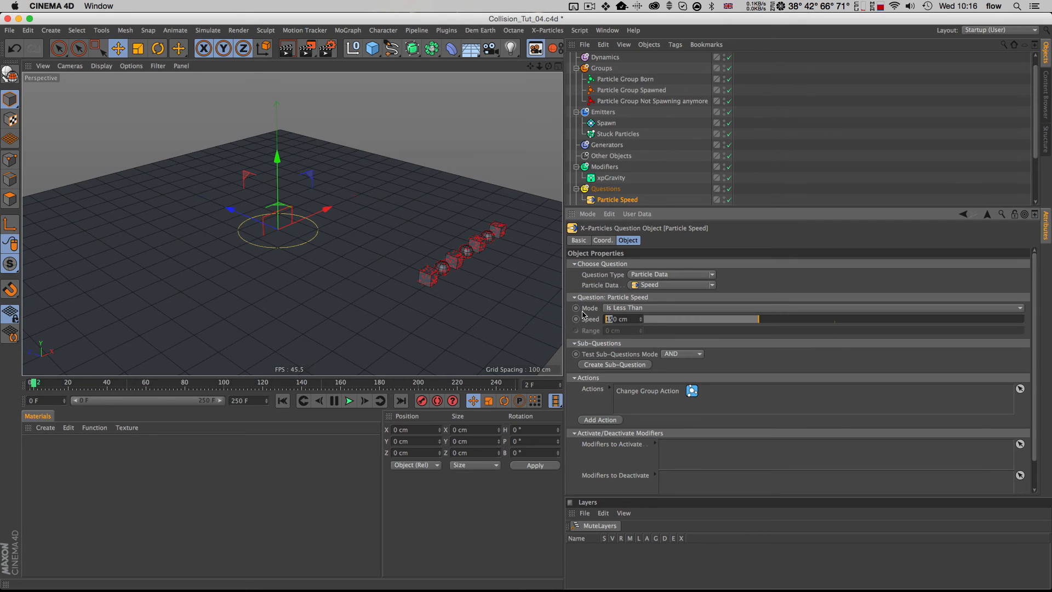
pyautogui.press('super+a')
pyautogui.write('1000')
pyautogui.press('Return')
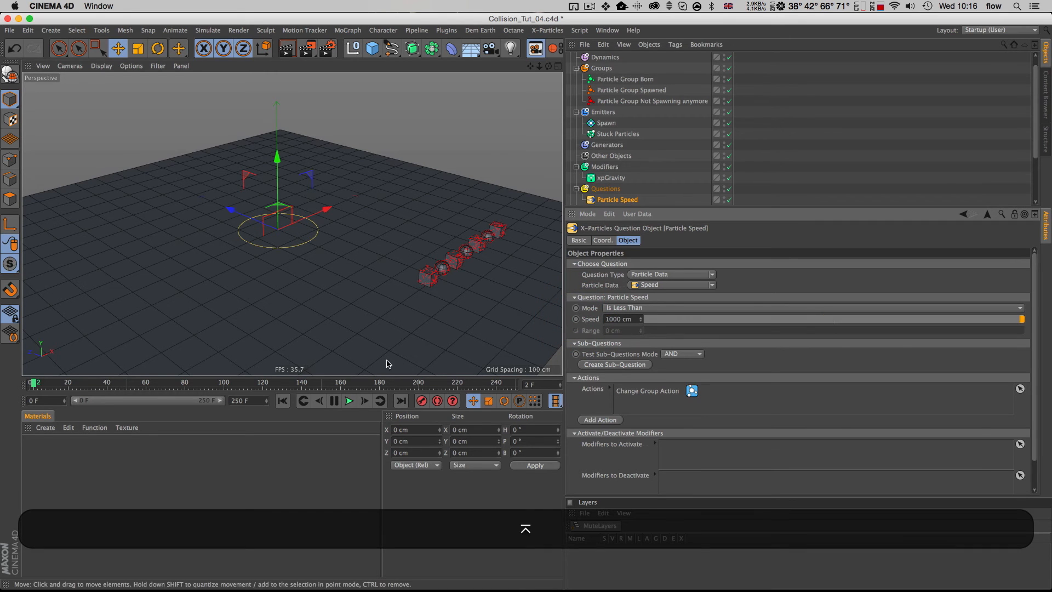
pyautogui.click(349, 400)
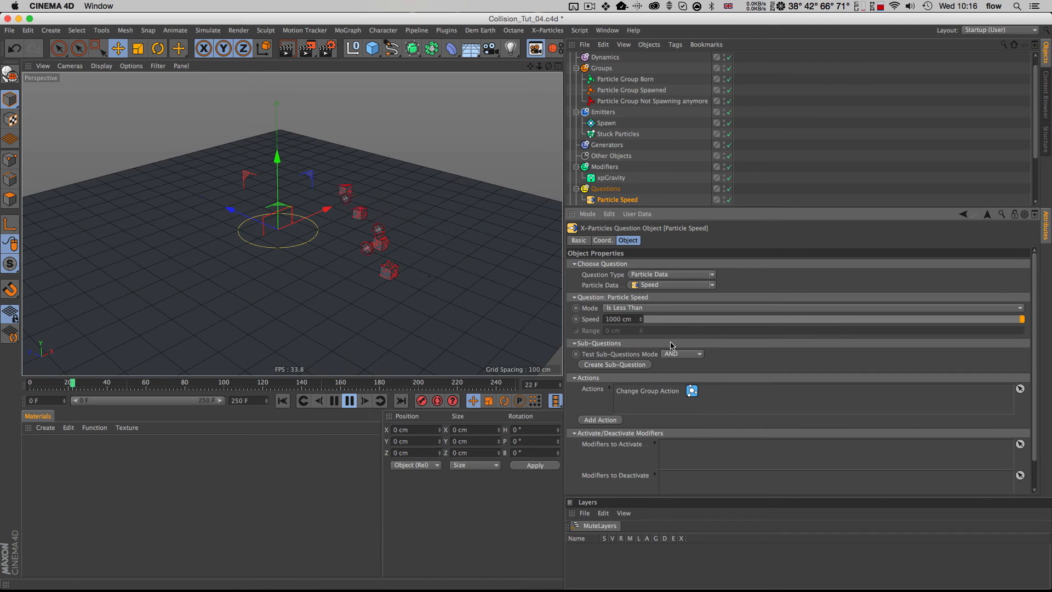
# Try a Particle Speed threshold of 3000 cm and replay the simulation from the start
pyautogui.click(602, 318)
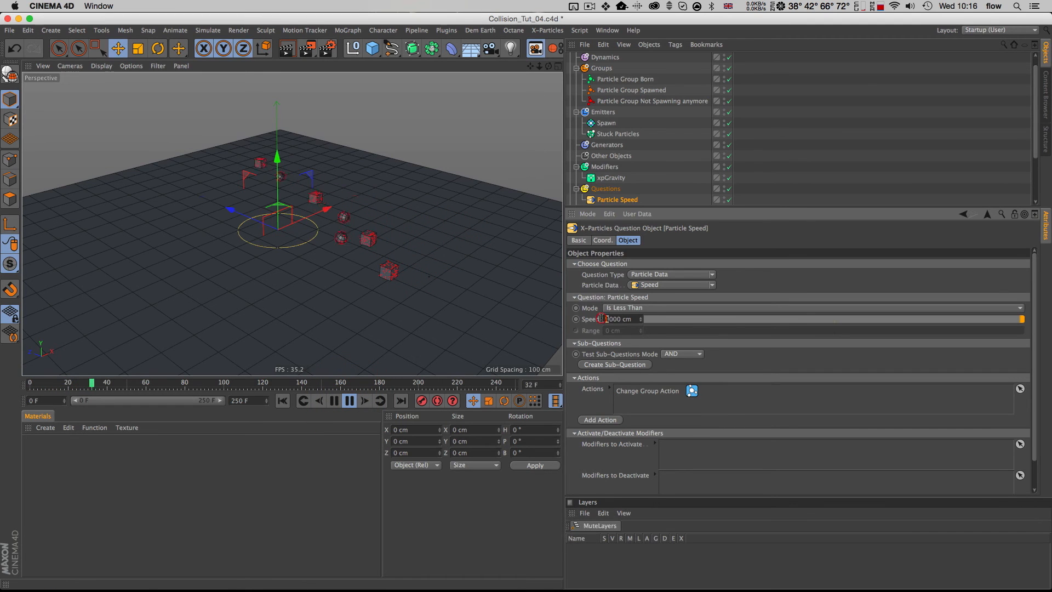
pyautogui.write('3')
pyautogui.press('Return')
pyautogui.hotkey('shift', 'f')
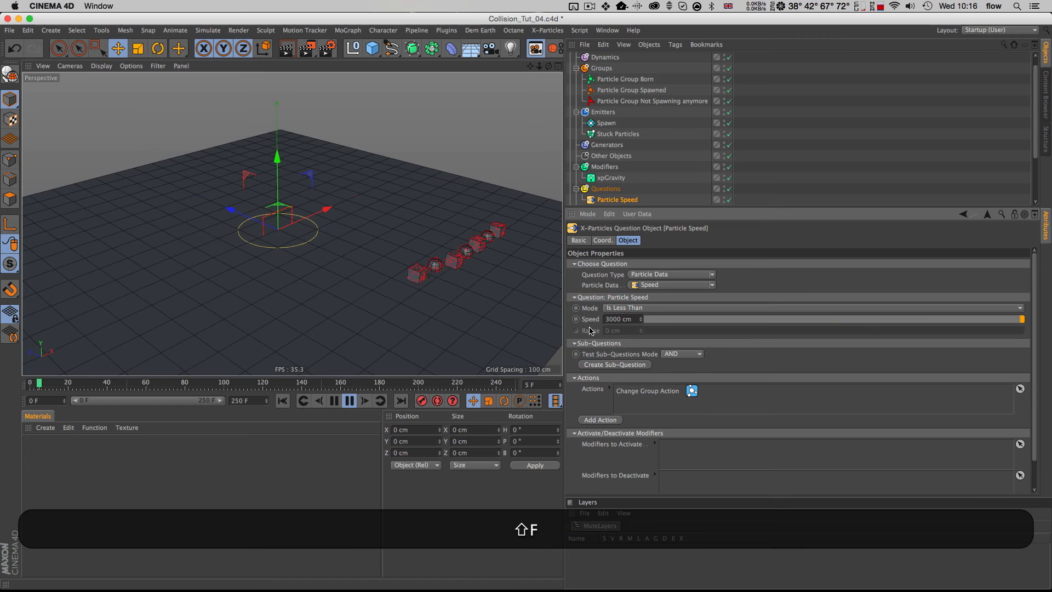
# Try a Particle Speed threshold of 10000 cm, replay the simulation from the start and stop it
pyautogui.moveTo(609, 319); pyautogui.dragTo(576, 310)
pyautogui.write('10')
pyautogui.press('Return')
pyautogui.hotkey('shift', 'f')
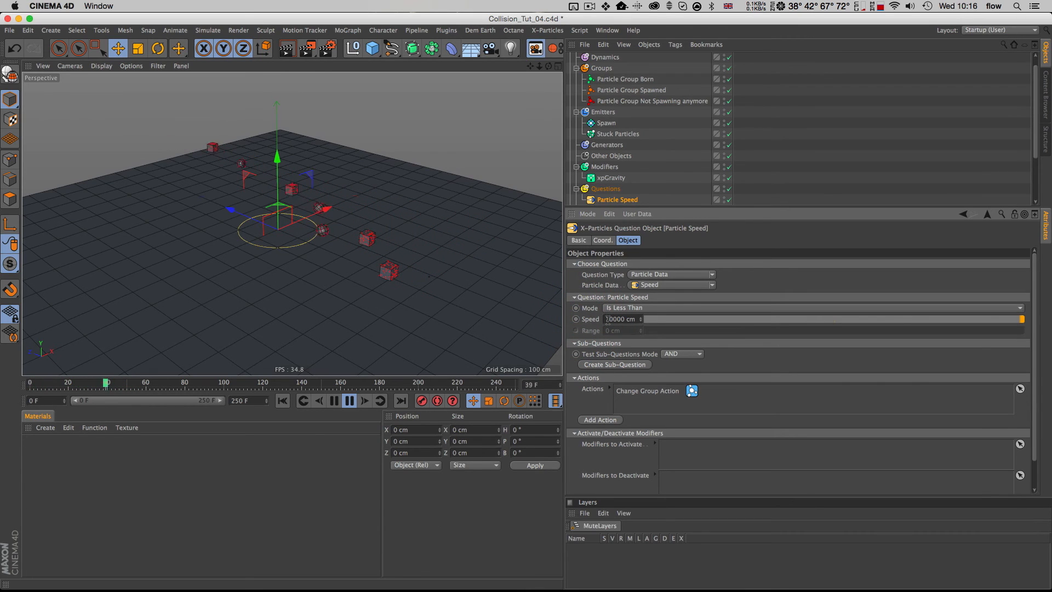
pyautogui.click(349, 401)
pyautogui.scroll(-3, 647, 168)
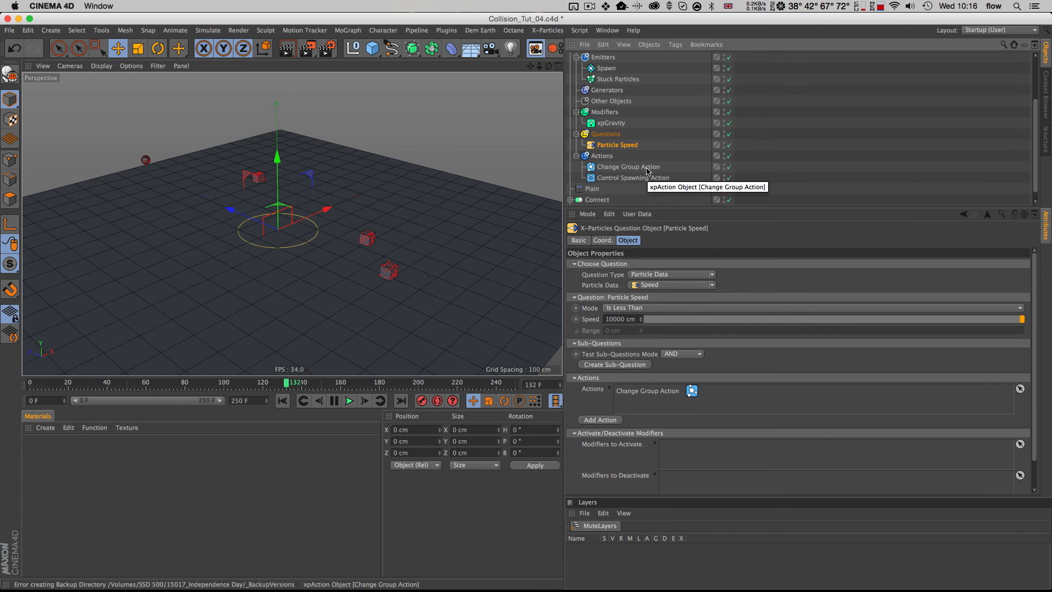
# Try a Particle Speed threshold of 10 cm and play the simulation from the start
pyautogui.click(624, 318)
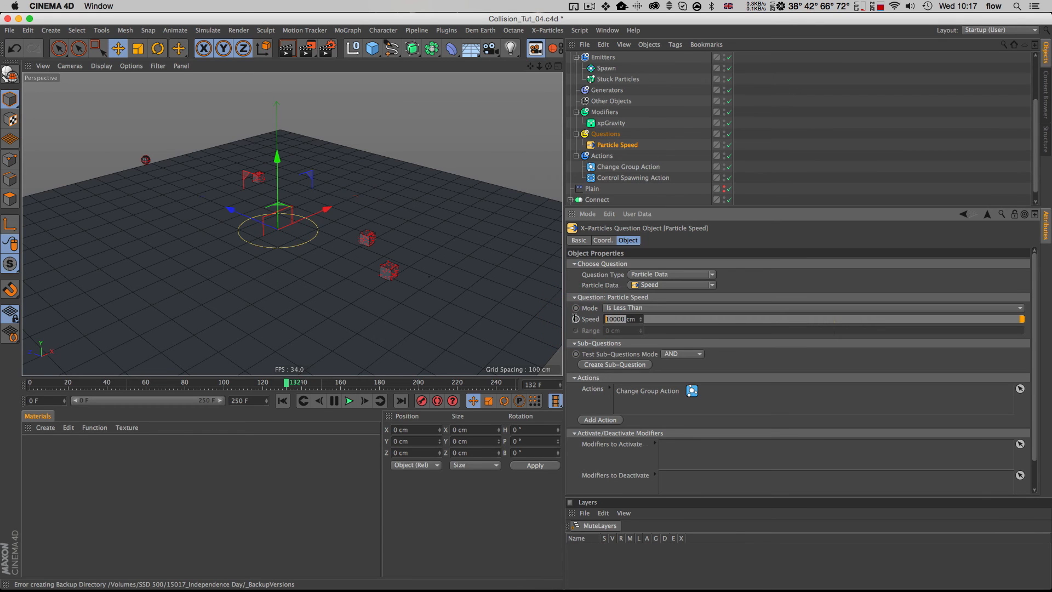
pyautogui.write('10')
pyautogui.press('Return')
pyautogui.hotkey('shift', 'f')
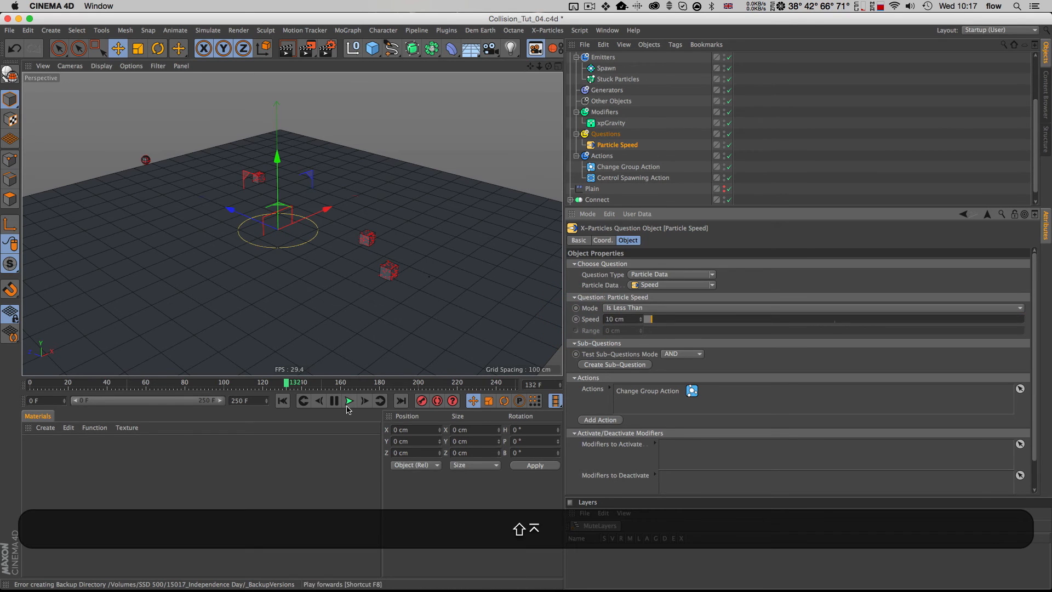
pyautogui.click(349, 400)
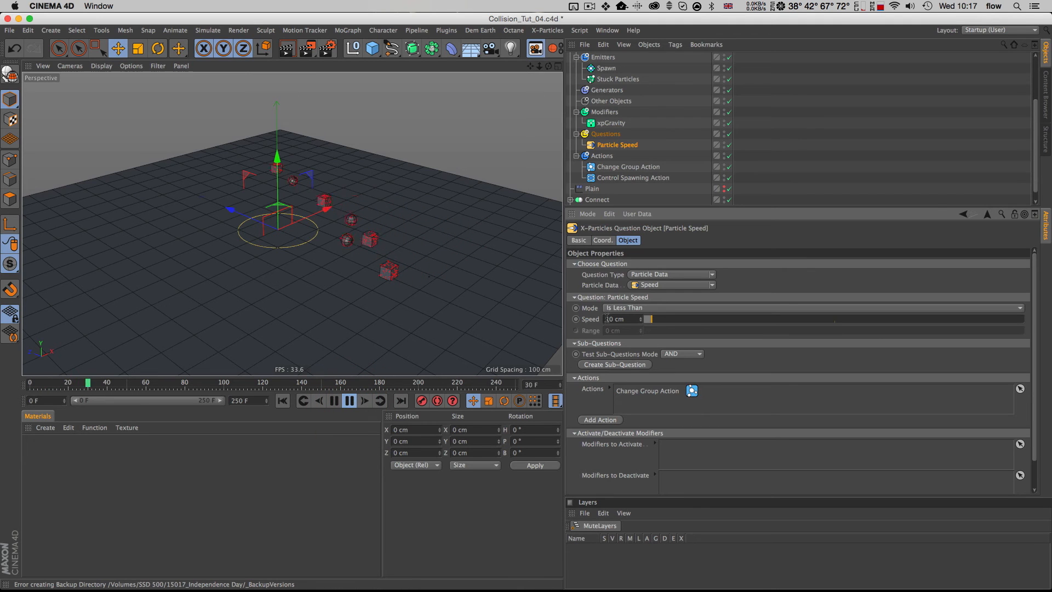
# Try a Particle Speed threshold of 1 cm and restart the simulation
pyautogui.click(585, 318)
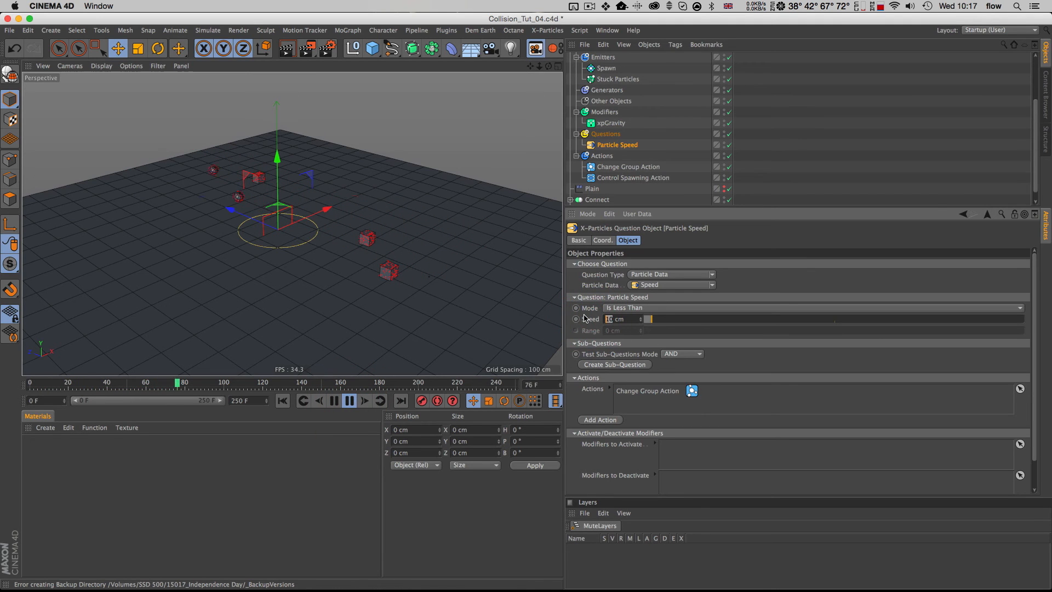
pyautogui.write('1')
pyautogui.press('Return')
pyautogui.hotkey('shift', 'f')
# Try a Particle Speed threshold of 0.1 cm and restart the simulation
pyautogui.click(586, 318)
pyautogui.press('super+a')
pyautogui.write('0.1')
pyautogui.press('Return')
pyautogui.hotkey('shift', 'f')
# Switch the Particle Speed question's mode to Is in Range and set its speed to 1 cm
pyautogui.click(633, 309)
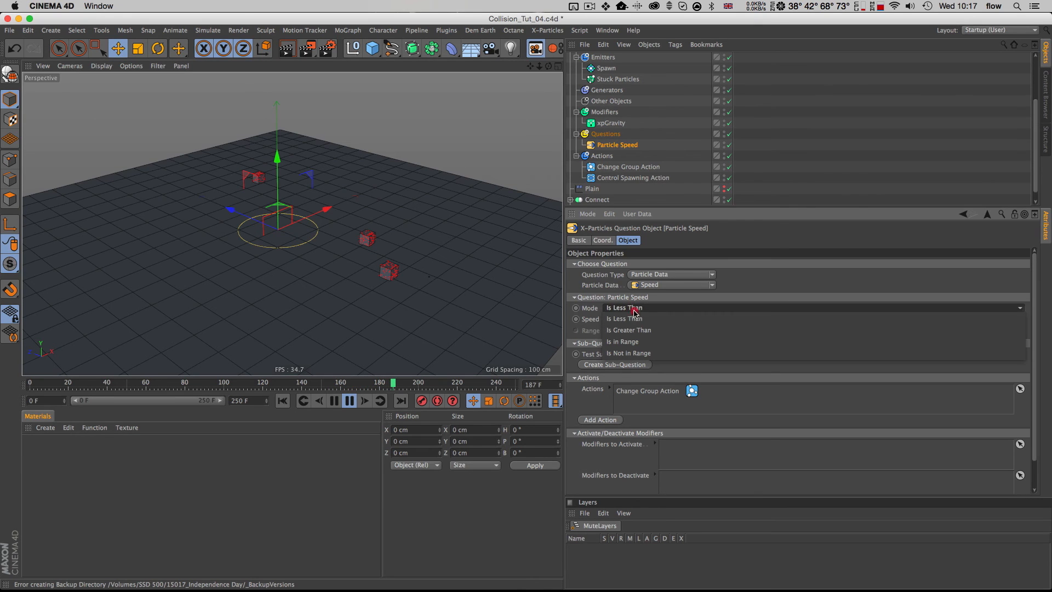
pyautogui.click(631, 342)
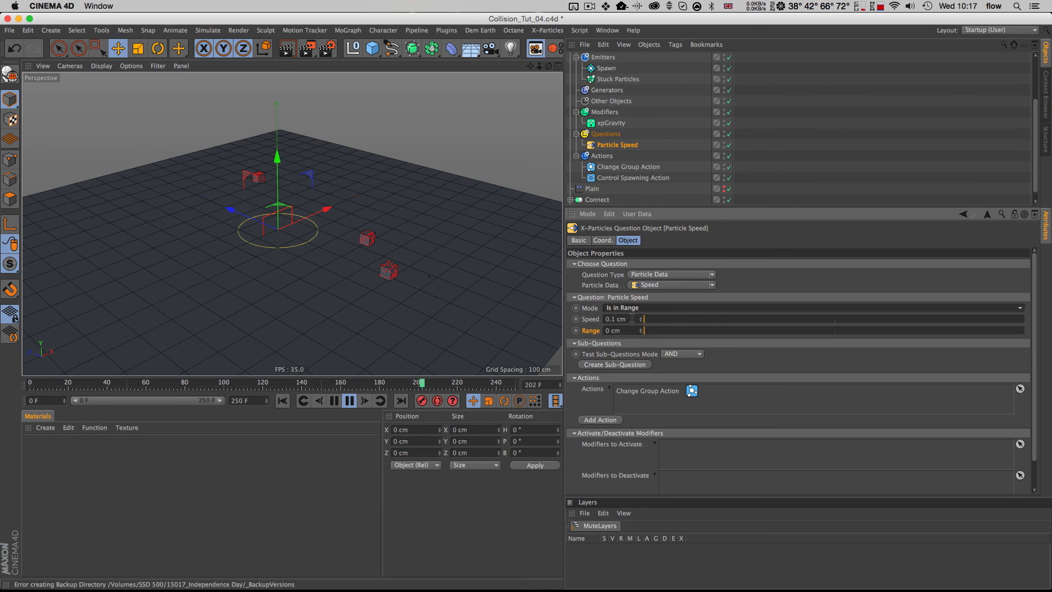
pyautogui.doubleClick(614, 319)
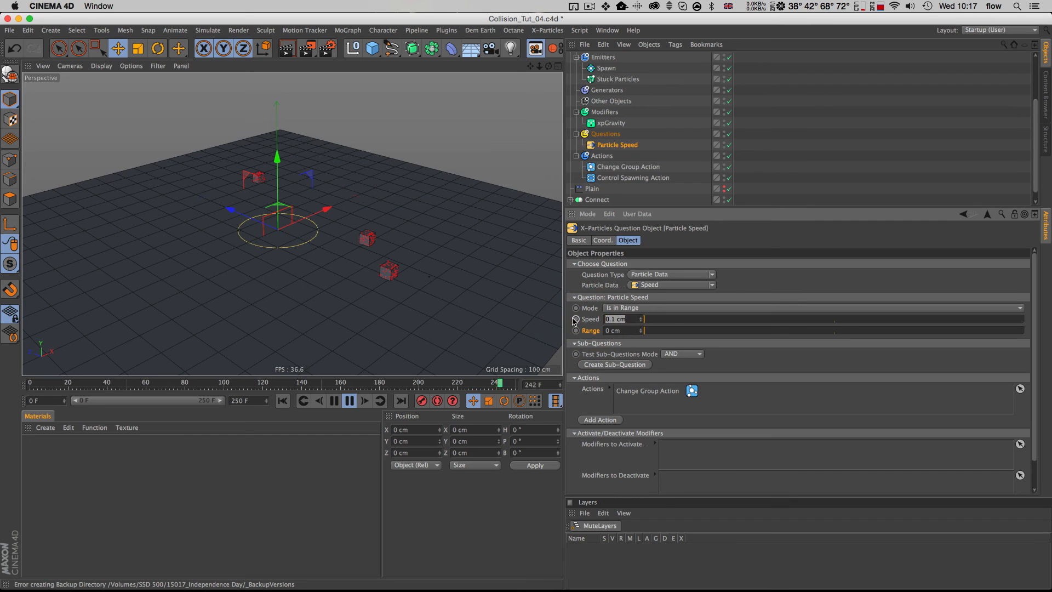
pyautogui.write('1')
pyautogui.press('Tab')
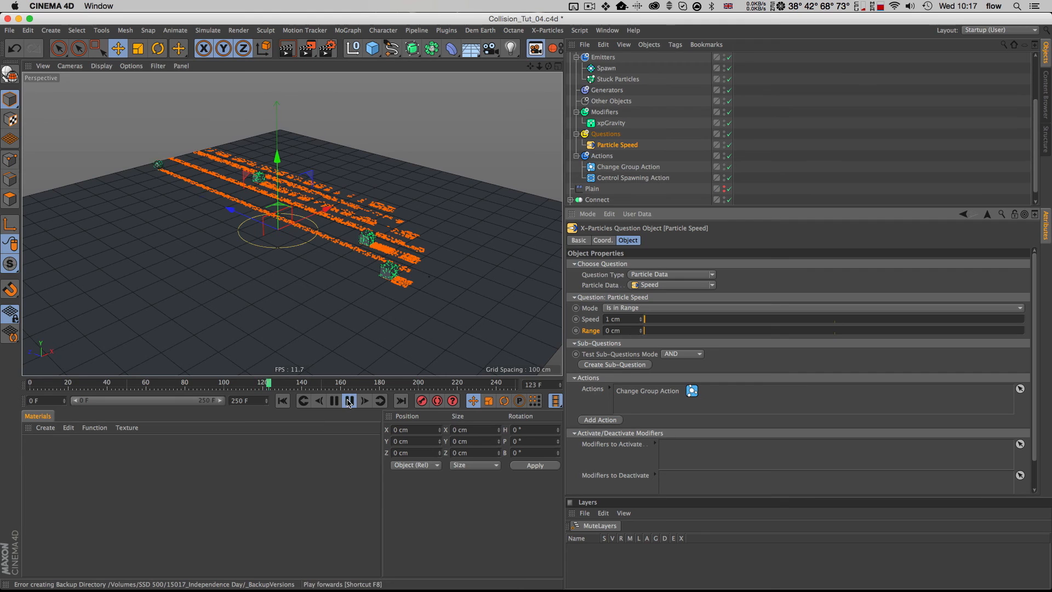
# Set the Particle Speed question to Is Less Than with a speed of 10 cm and play the simulation from the start
pyautogui.press('F8')
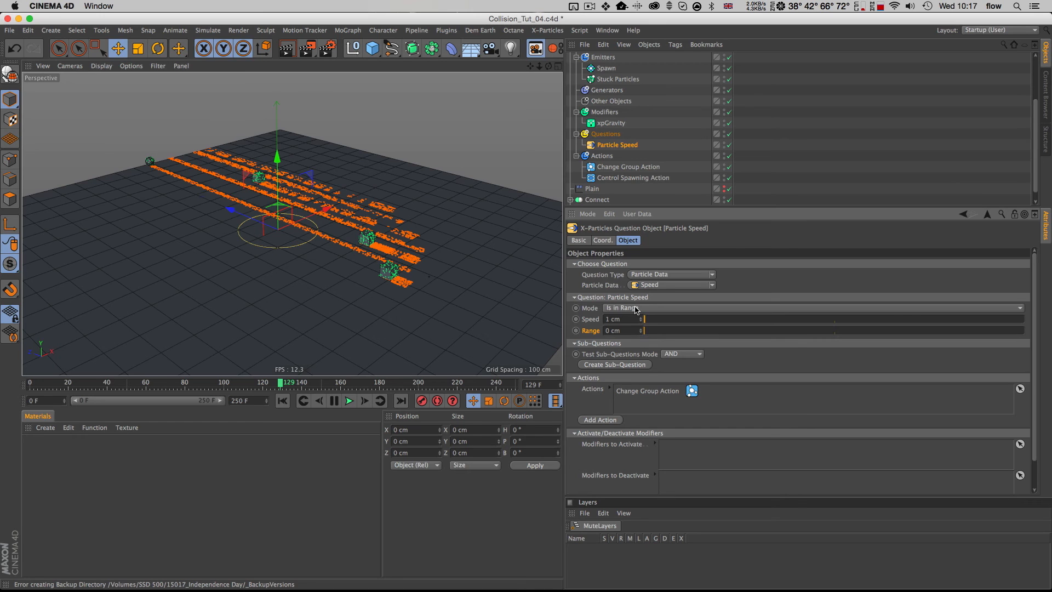
pyautogui.click(636, 309)
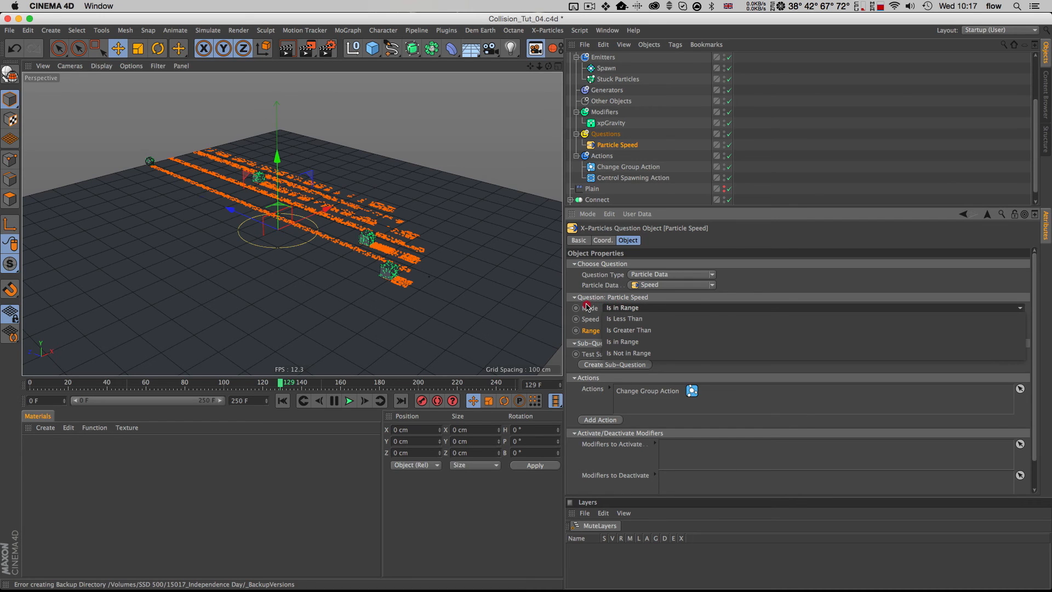
pyautogui.click(624, 318)
pyautogui.click(613, 318)
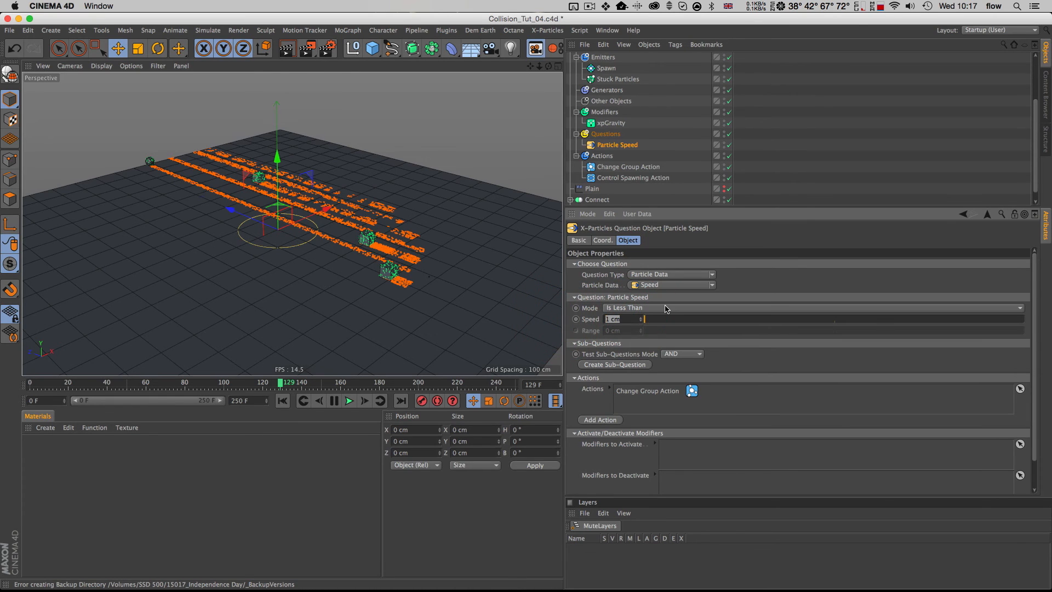
pyautogui.write('10')
pyautogui.press('Return')
pyautogui.hotkey('shift', 'f')
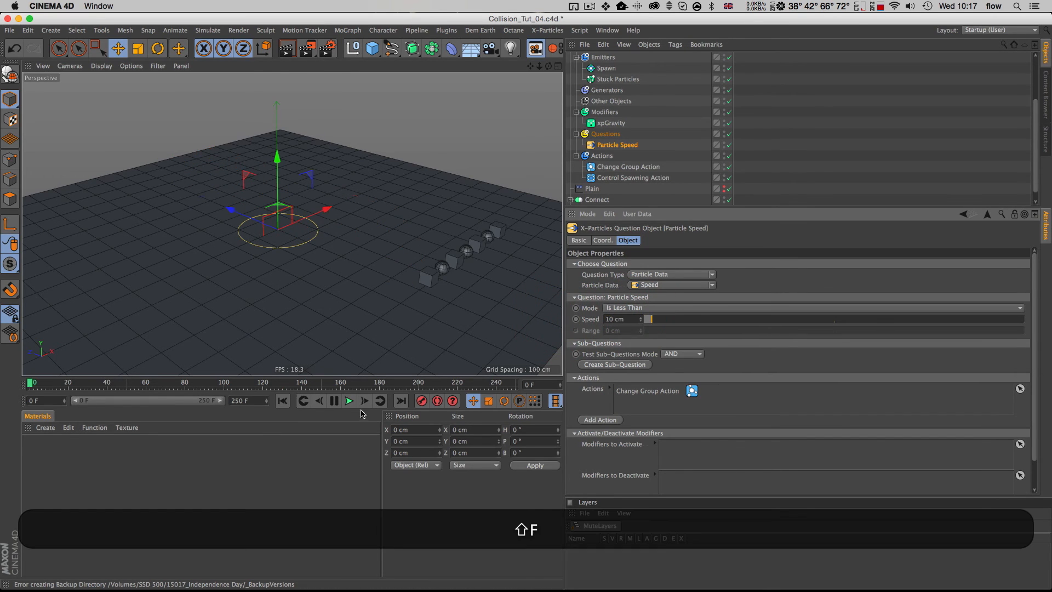
pyautogui.click(349, 400)
pyautogui.click(349, 401)
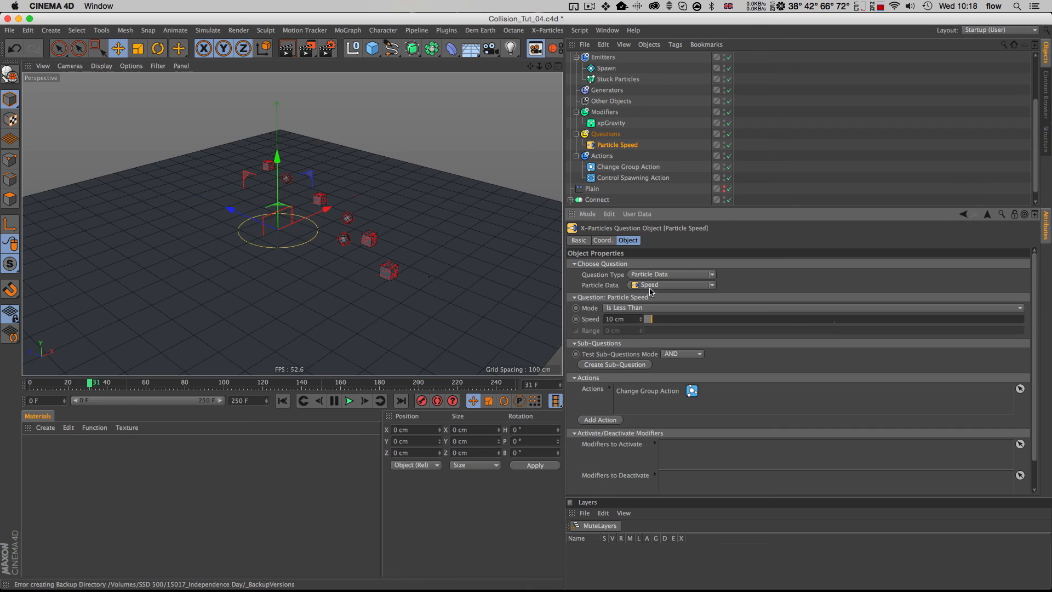
# Try a shot time of 3 F on the Stuck Particles emitter and play the simulation from the start
pyautogui.scroll(5, 623, 104)
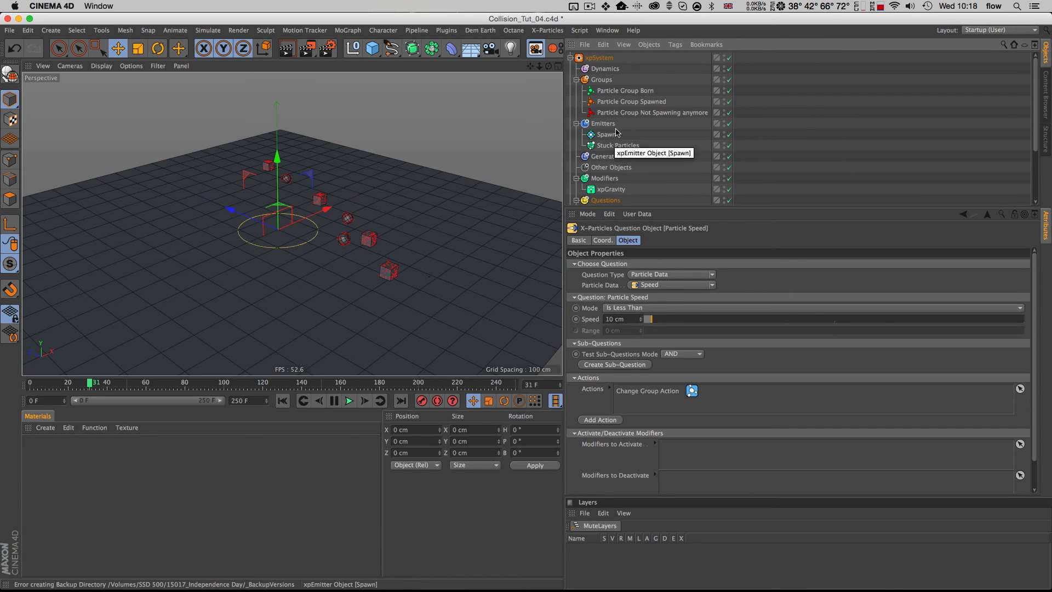
pyautogui.click(617, 146)
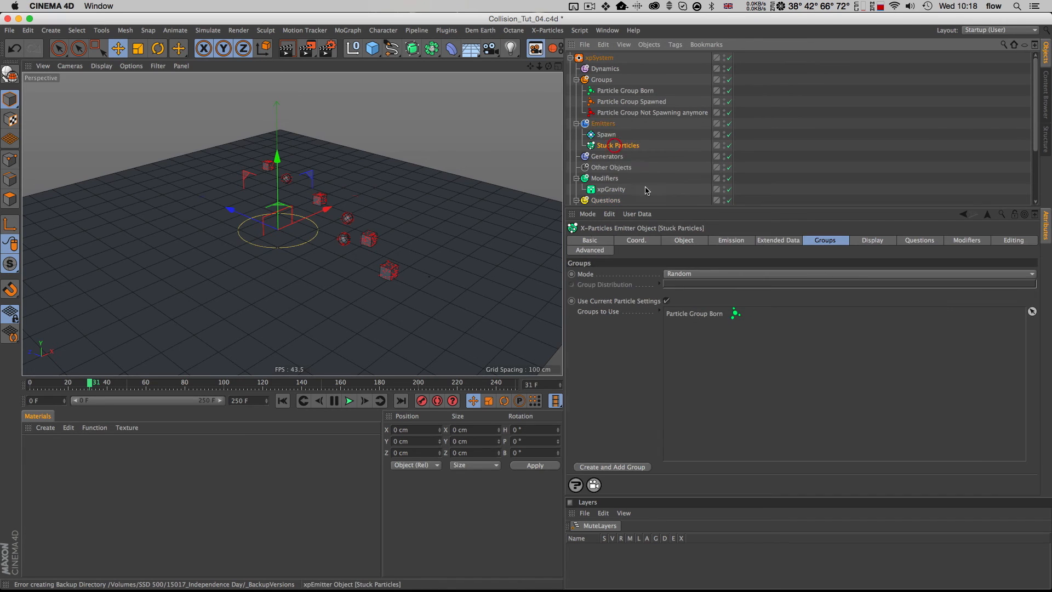
pyautogui.click(732, 240)
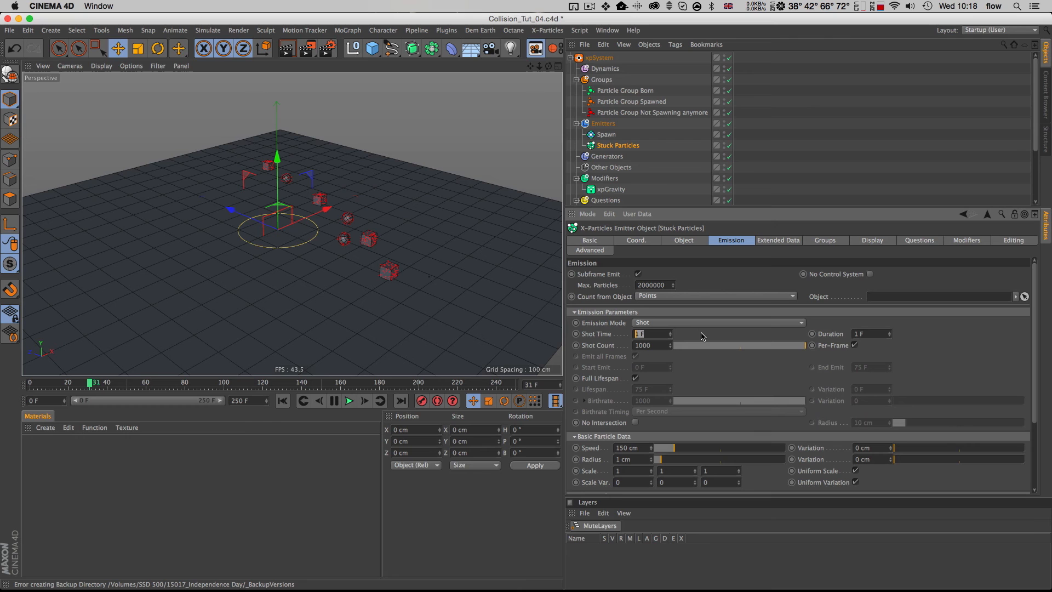
pyautogui.write('3')
pyautogui.press('Return')
pyautogui.hotkey('shift', 'f')
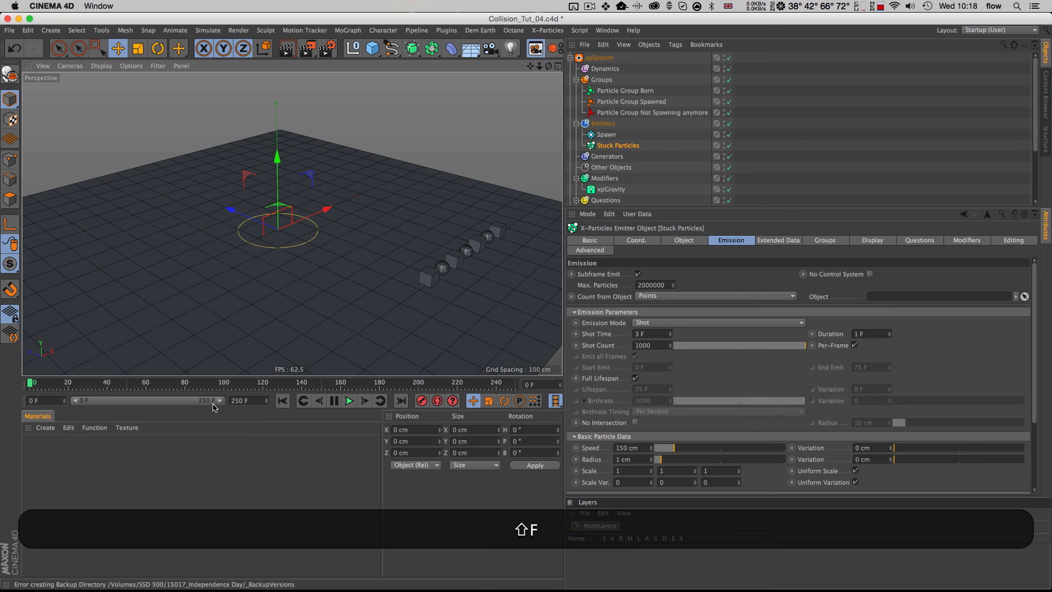
pyautogui.click(349, 400)
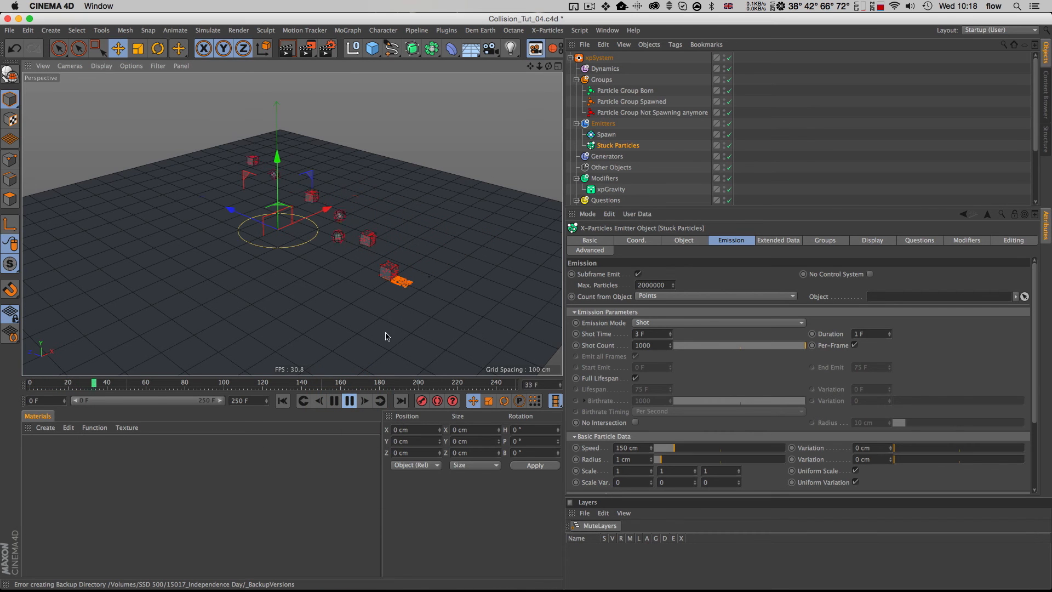
pyautogui.hotkey('shift', 'f')
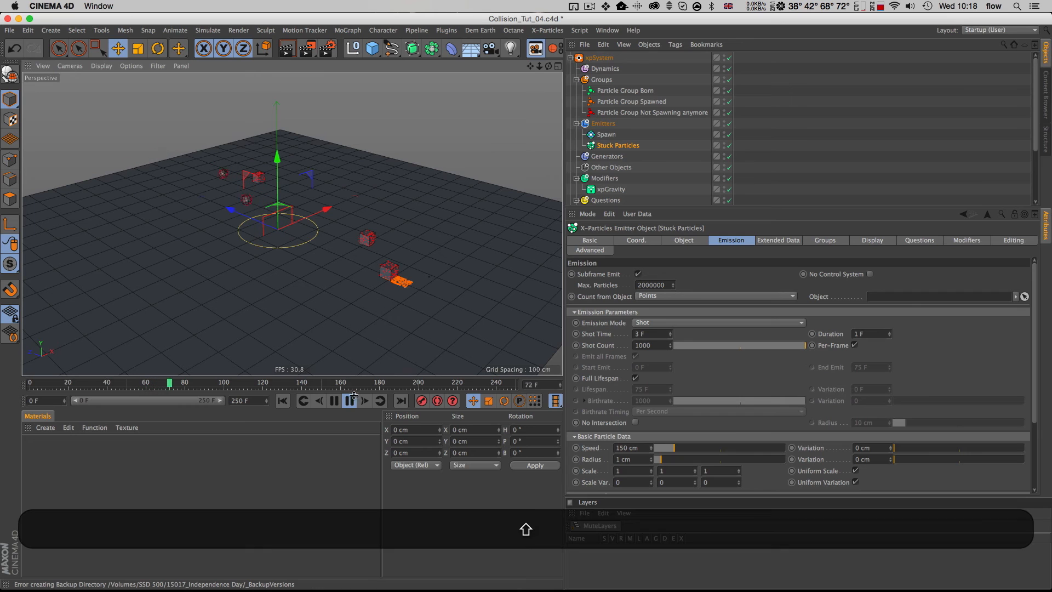
pyautogui.click(334, 402)
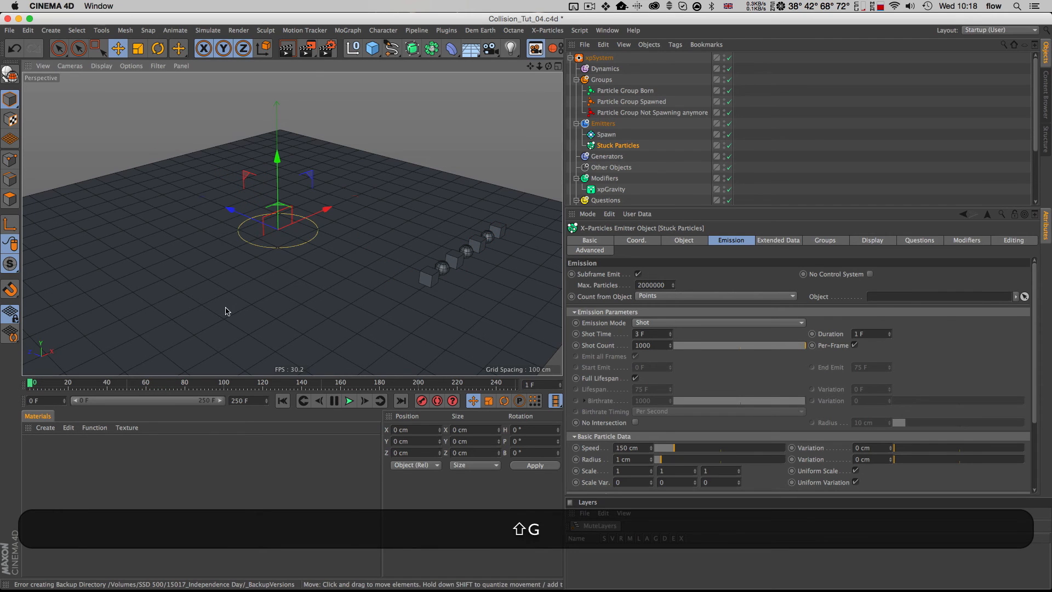
# Advance the simulation frame by frame to frame 14 to examine when the clones land, with the Particle Speed question selected
pyautogui.press('g')
pyautogui.press('f')
pyautogui.press('g')
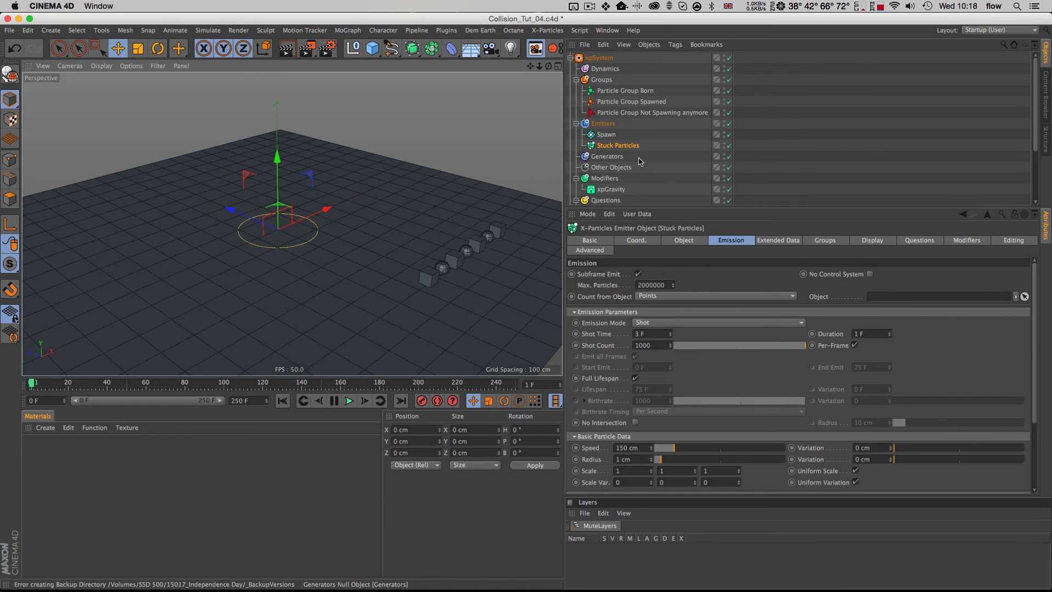
pyautogui.scroll(-4, 644, 162)
pyautogui.click(603, 164)
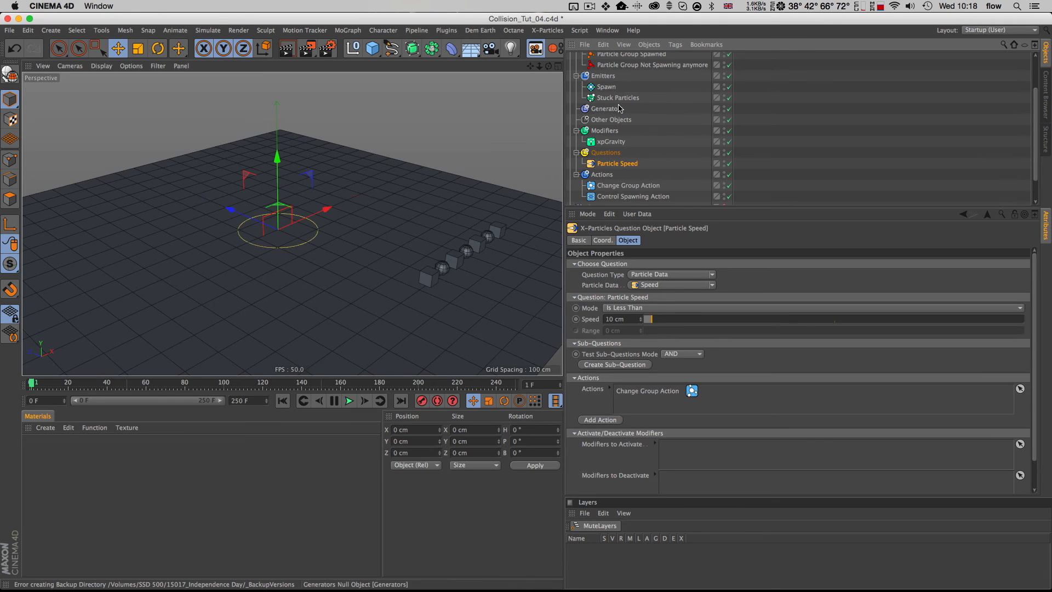
pyautogui.press('g')
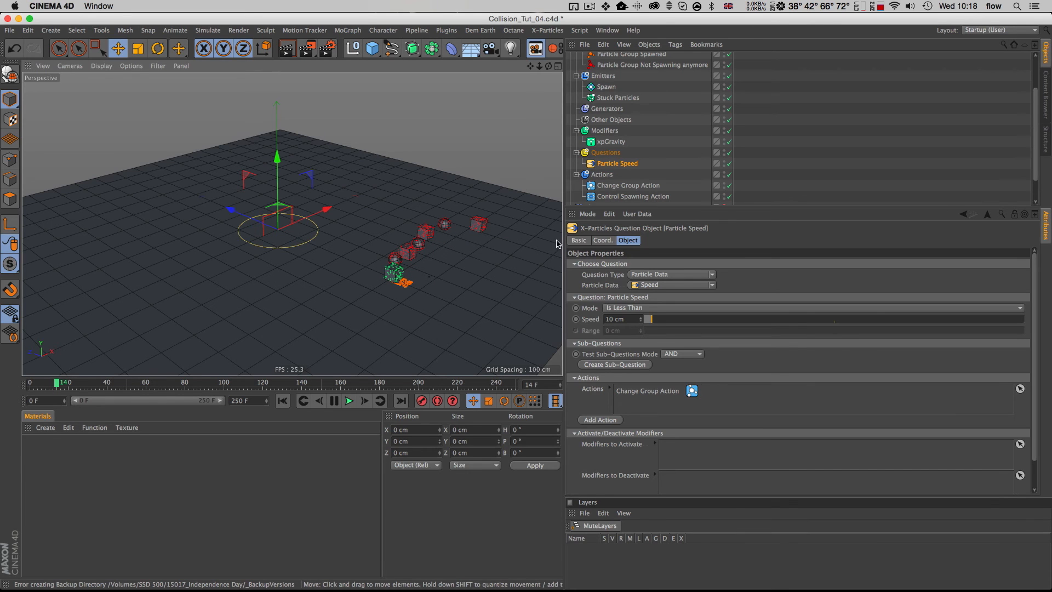
pyautogui.scroll(1, 615, 96)
pyautogui.scroll(1, 615, 95)
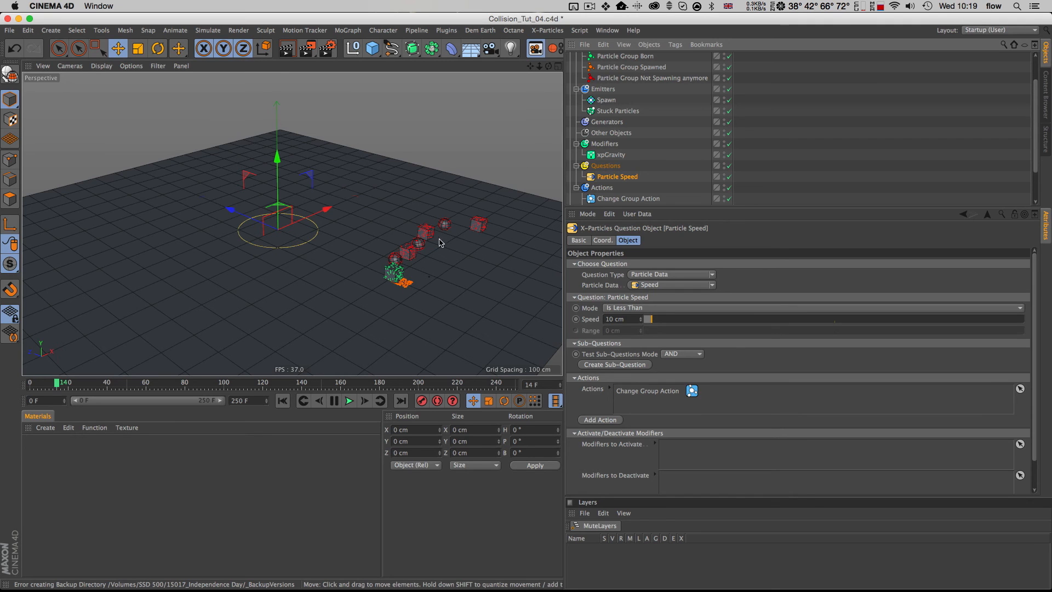
# Reset the Stuck Particles emitter's shot time to 1 F
pyautogui.scroll(3, 630, 137)
pyautogui.click(614, 146)
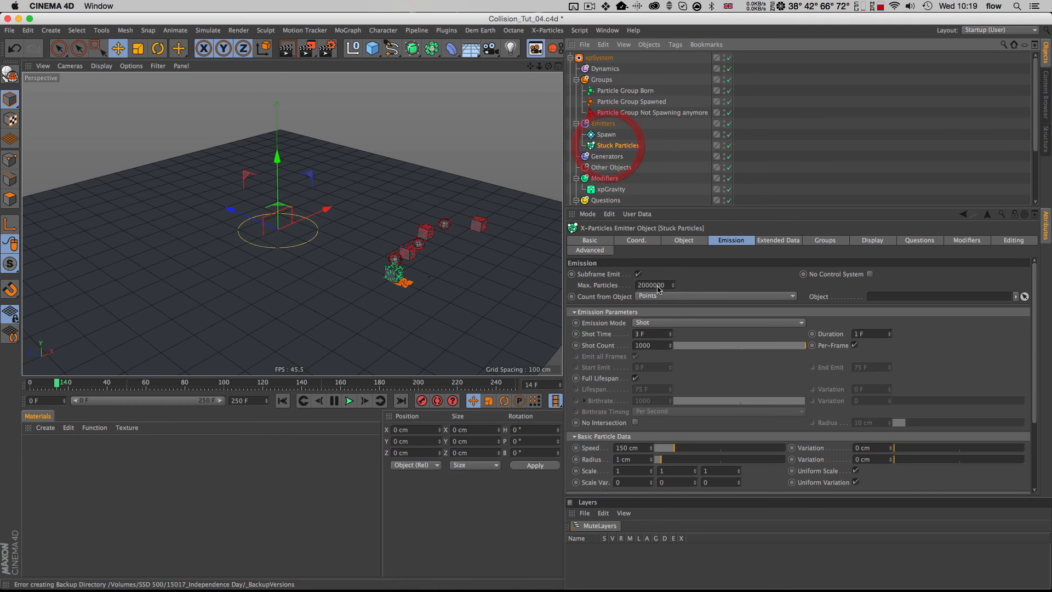
pyautogui.moveTo(650, 332); pyautogui.dragTo(596, 339)
pyautogui.write('1')
pyautogui.click(705, 335)
# Add a Particle Age sub-question to the Particle Speed question and set its age to 14 F
pyautogui.scroll(-5, 644, 172)
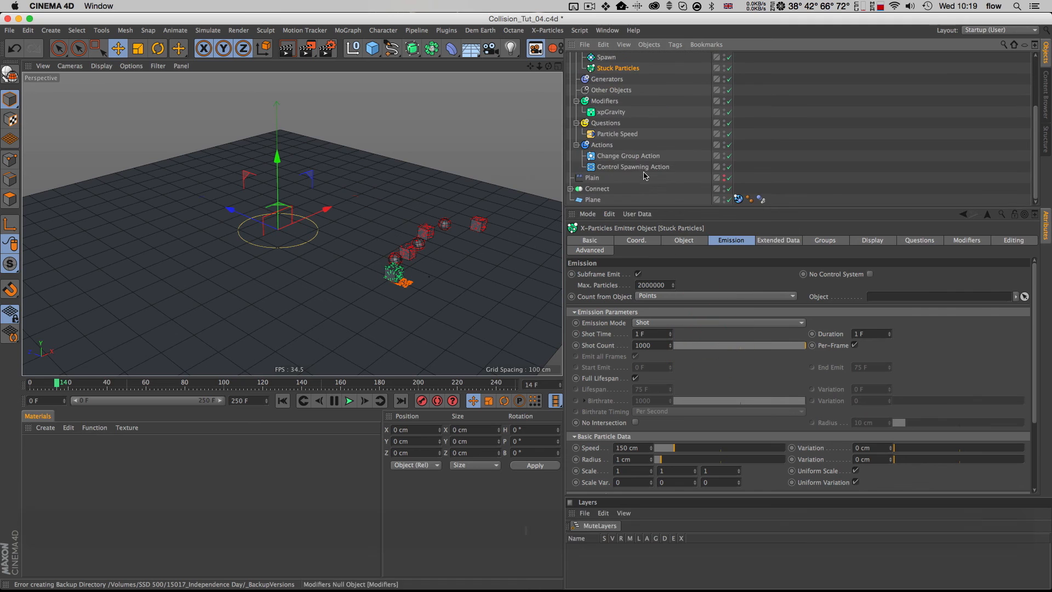
pyautogui.click(617, 133)
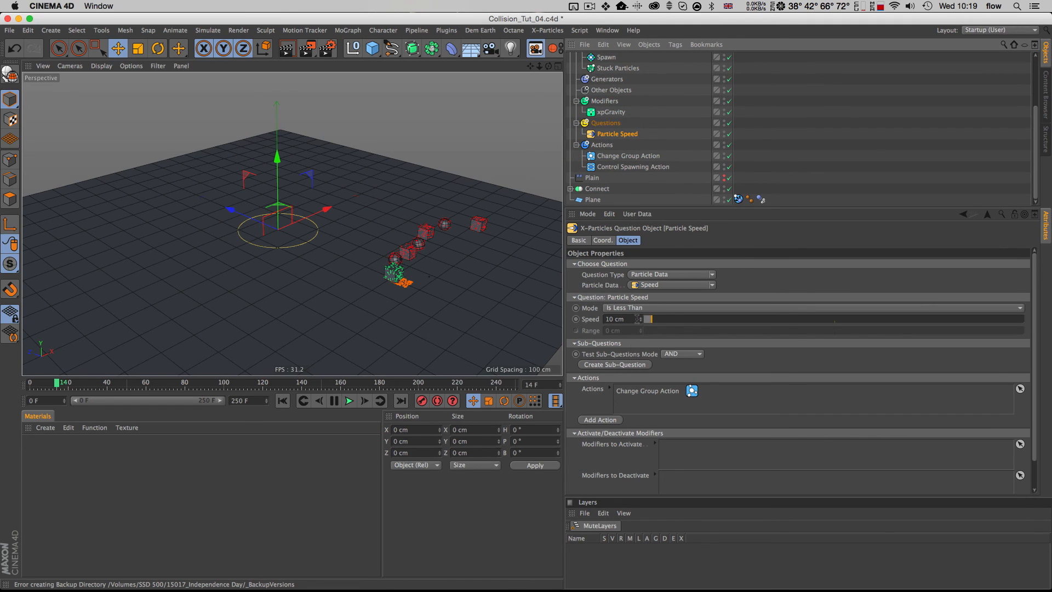
pyautogui.click(615, 365)
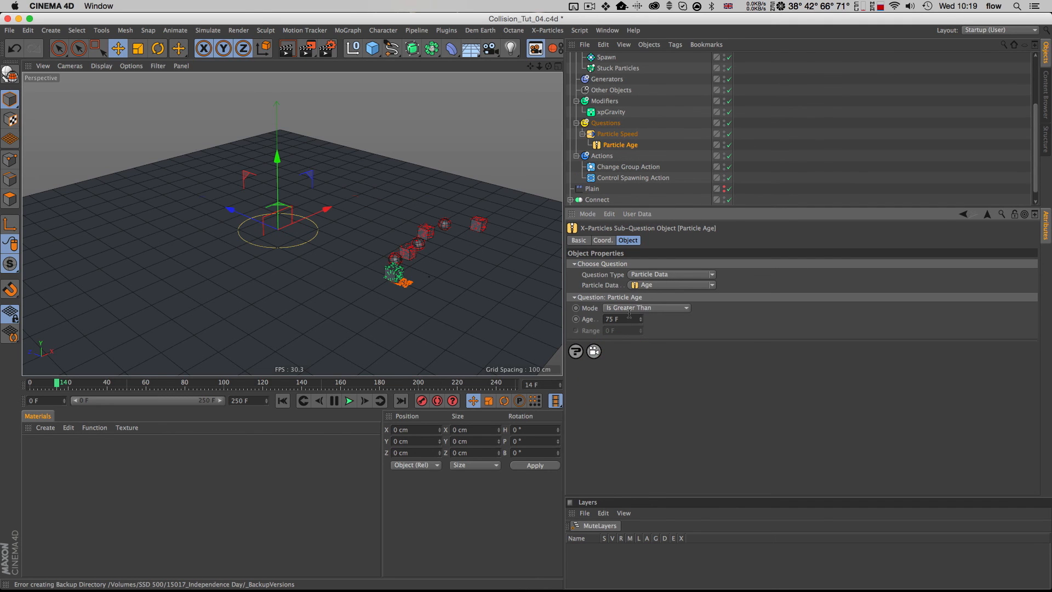
pyautogui.press('Return')
pyautogui.write('14')
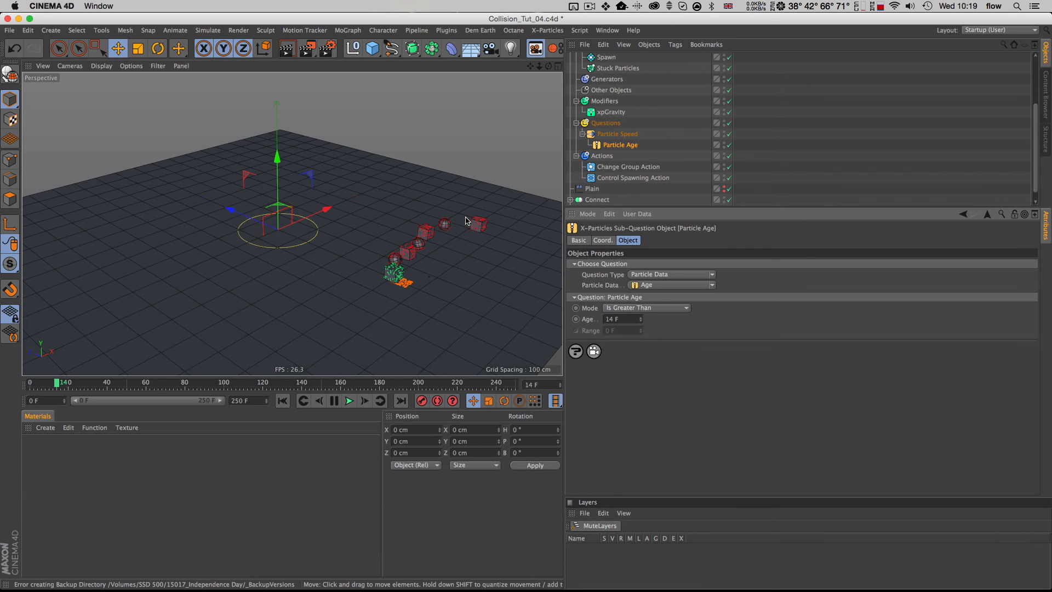
# Review the Particle Speed question and its age sub-question, and play the simulation from the start
pyautogui.click(614, 134)
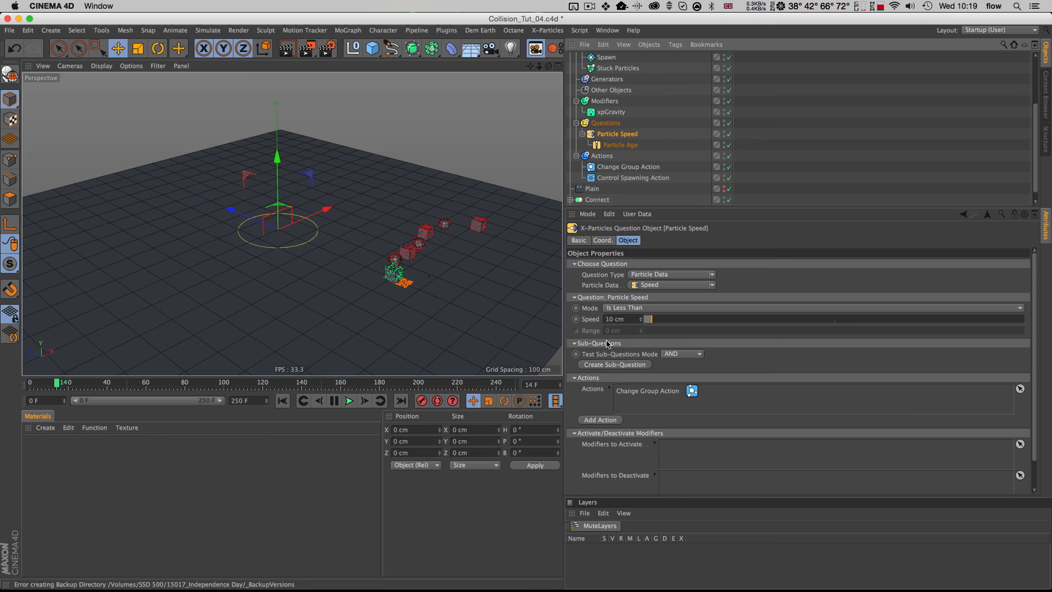
pyautogui.click(619, 145)
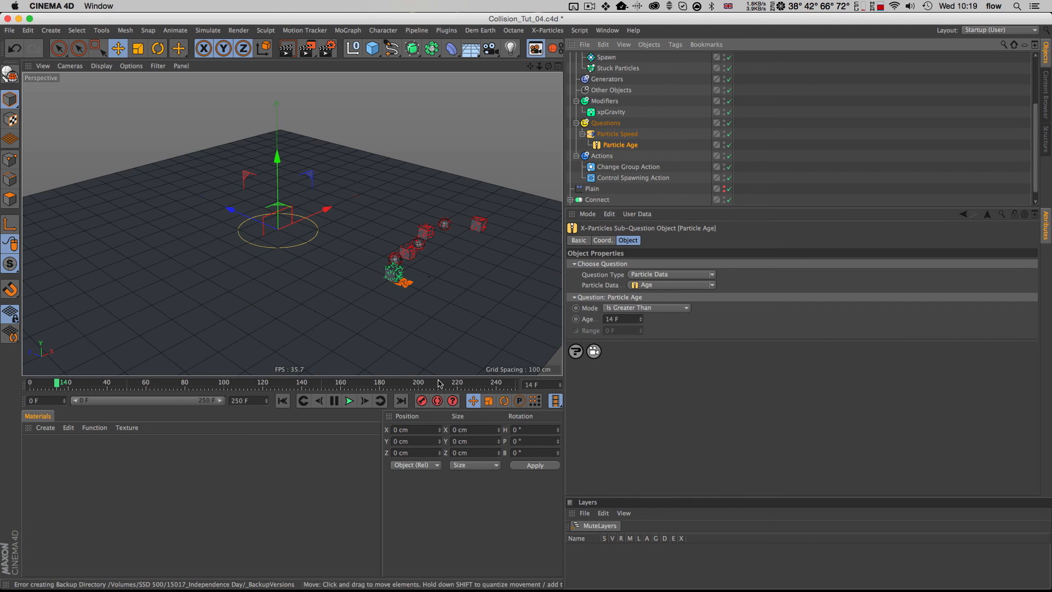
pyautogui.hotkey('shift', 'f')
pyautogui.click(349, 401)
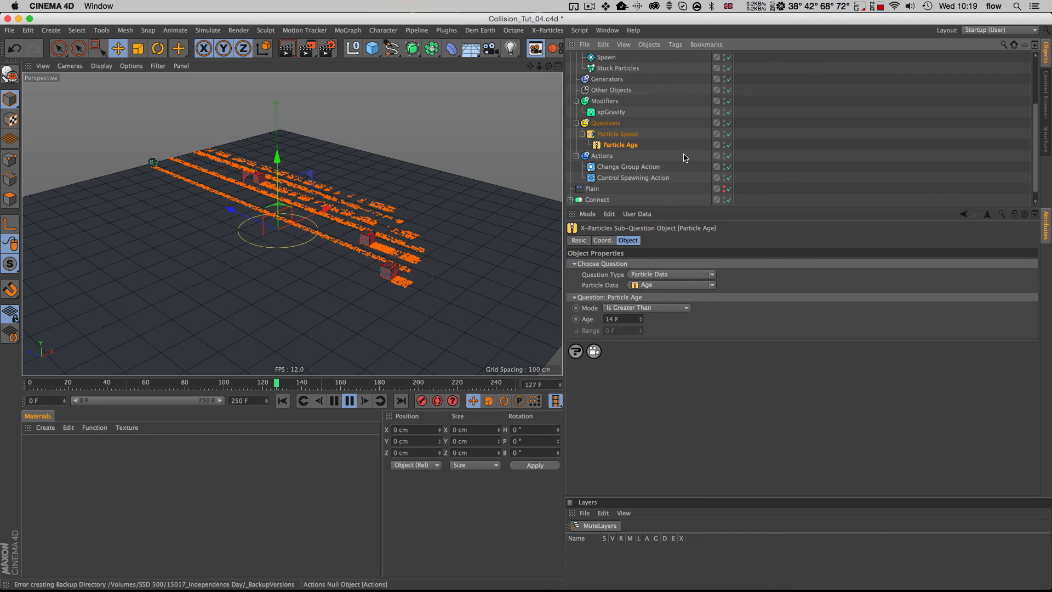
# Try a speed threshold of 100 cm in the Particle Speed question and restart the simulation
pyautogui.click(613, 134)
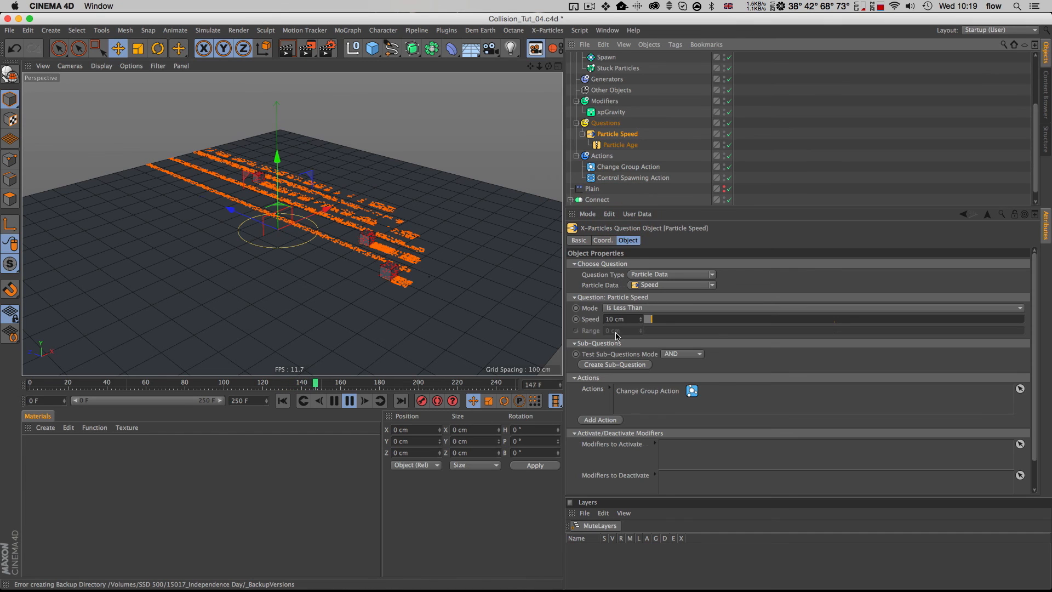
pyautogui.click(625, 319)
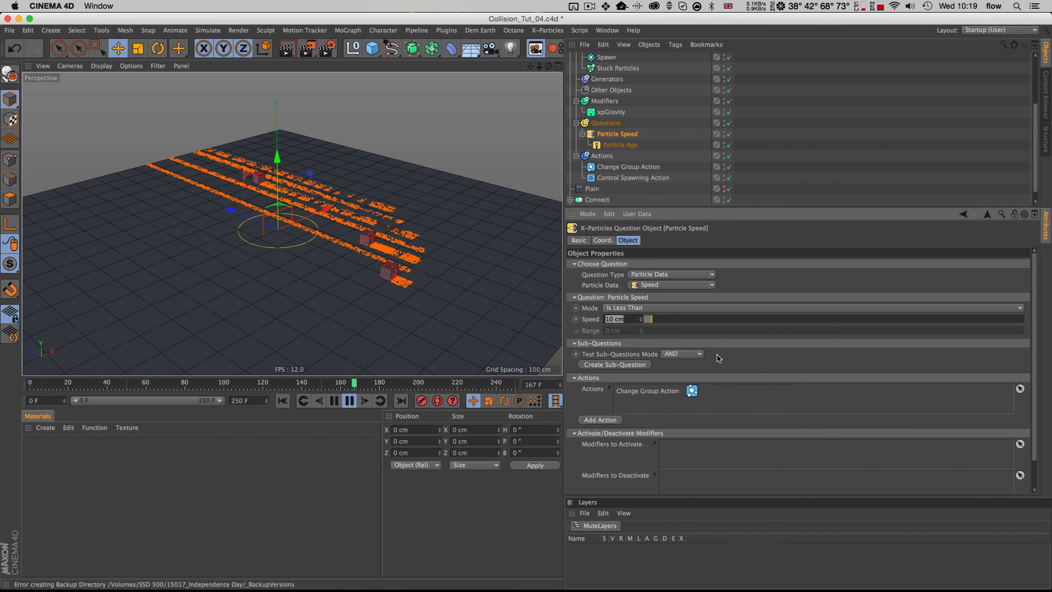
pyautogui.write('5')
pyautogui.press('super+a')
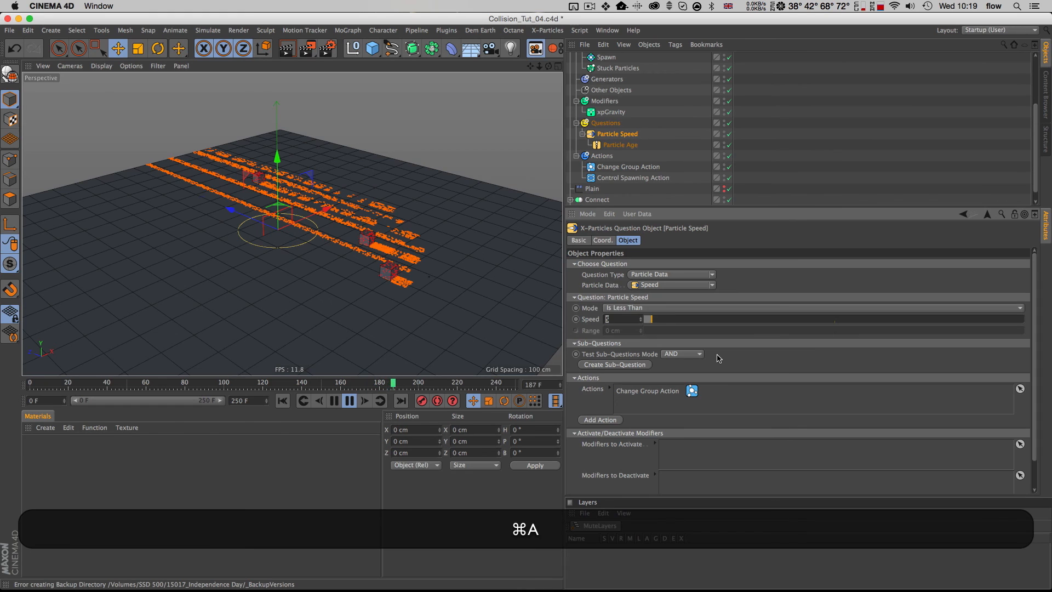
pyautogui.write('100')
pyautogui.press('Return')
pyautogui.hotkey('shift', 'f')
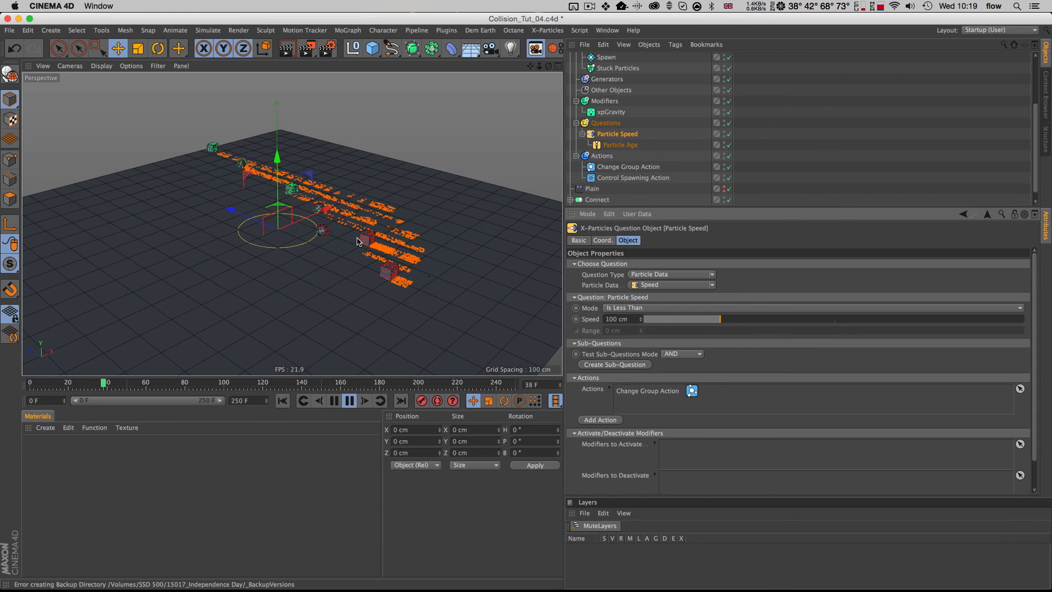
# Set the Particle Speed question's threshold to 50 cm and restart the simulation
pyautogui.doubleClick(619, 319)
pyautogui.write('50')
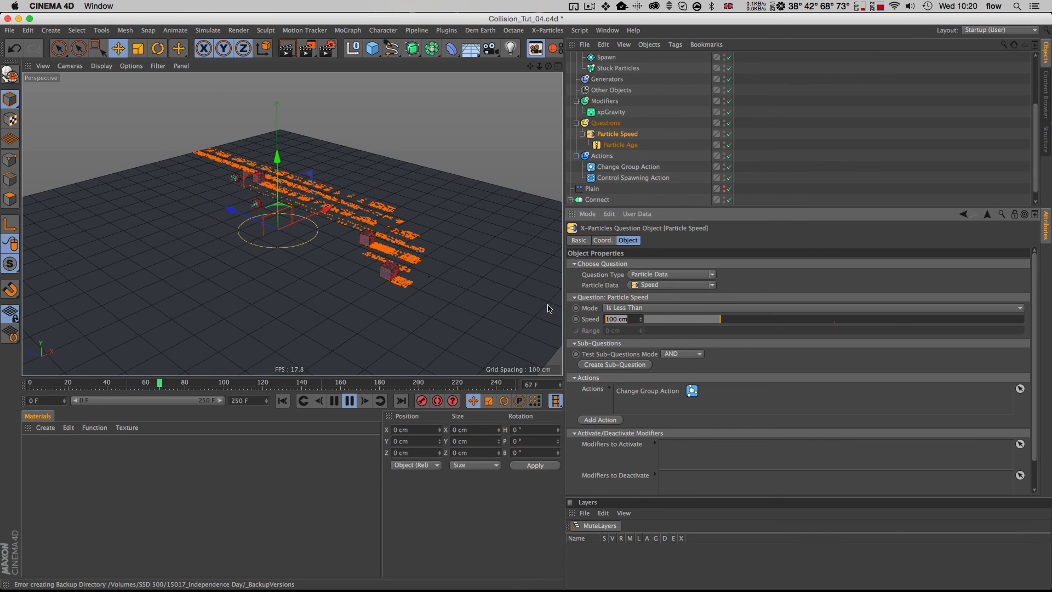
pyautogui.press('Return')
pyautogui.hotkey('shift', 'f')
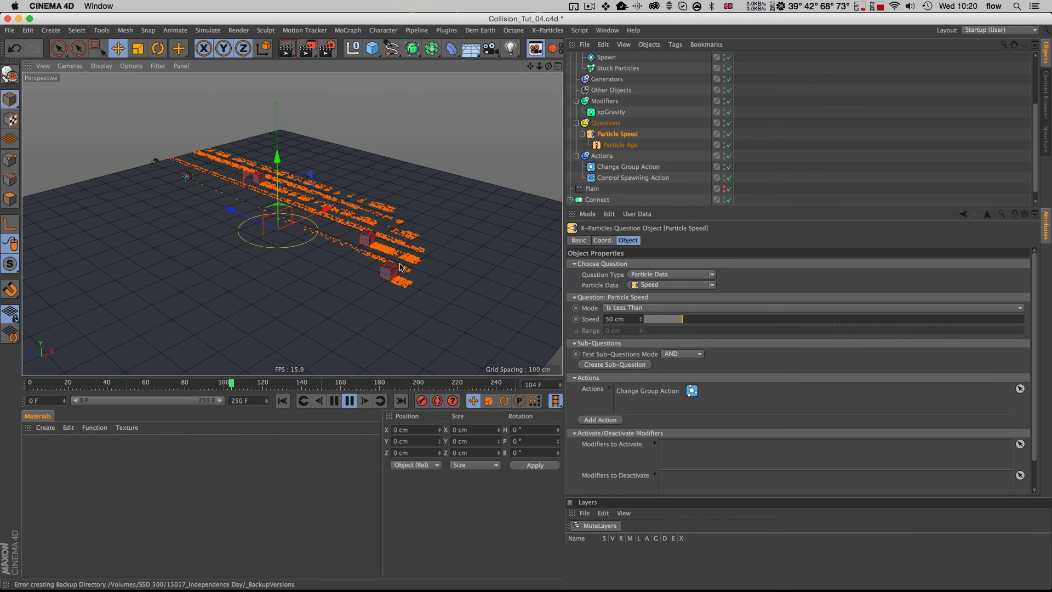
pyautogui.keyDown('alt'); pyautogui.moveTo(342, 251); pyautogui.dragTo(312, 257); pyautogui.keyUp('alt')
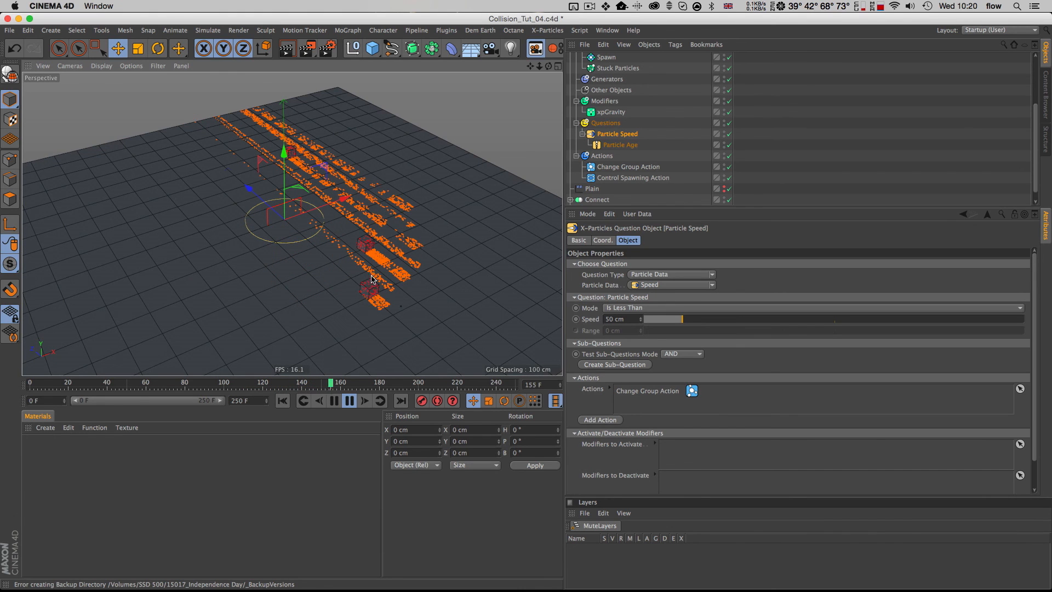
# Replay the simulation, stop it at frame 109 and examine the particle colors on the rolling sphere up close
pyautogui.hotkey('shift', 'f')
pyautogui.hotkey('shift', 'f')
pyautogui.click(333, 396)
pyautogui.press('2')
pyautogui.moveTo(214, 139); pyautogui.dragTo(510, 274)
pyautogui.press('3')
pyautogui.press('1')
pyautogui.moveTo(208, 164); pyautogui.dragTo(253, 189)
pyautogui.press('3')
pyautogui.press('3')
pyautogui.press('3')
pyautogui.press('3')
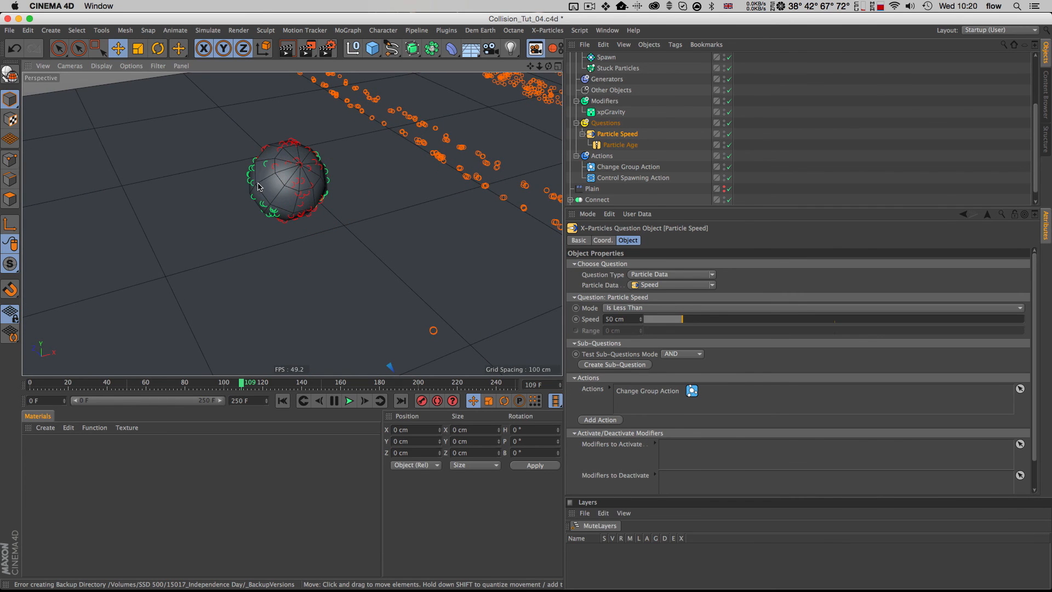
pyautogui.press('3')
pyautogui.moveTo(298, 208); pyautogui.dragTo(270, 211)
pyautogui.press('2')
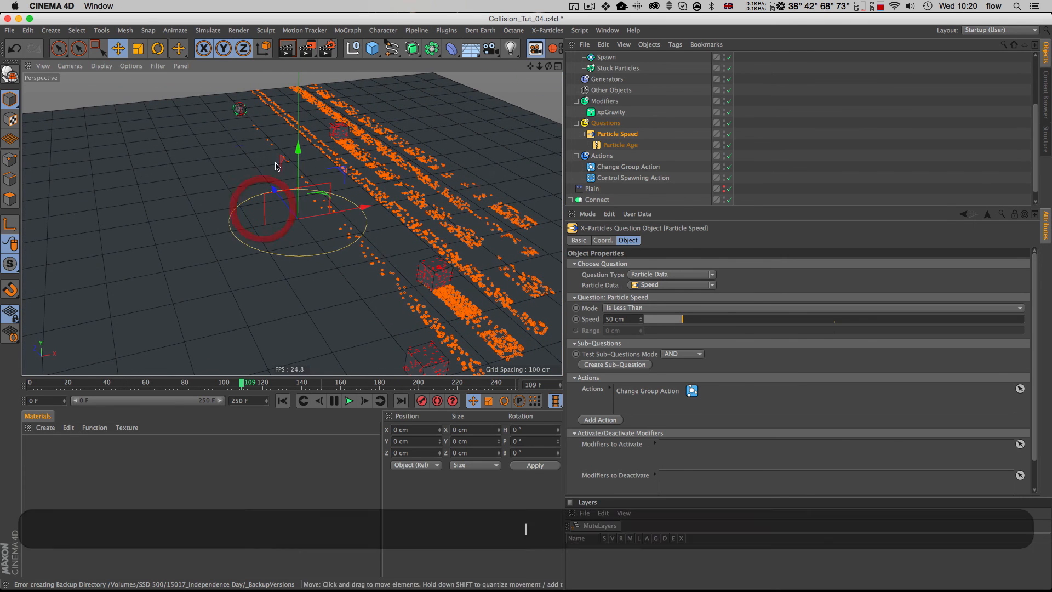
# Examine the spawned particle trails around the cubes and rewind the simulation to the first frame
pyautogui.press('1')
pyautogui.moveTo(379, 269); pyautogui.dragTo(340, 266)
pyautogui.press('2')
pyautogui.press('3')
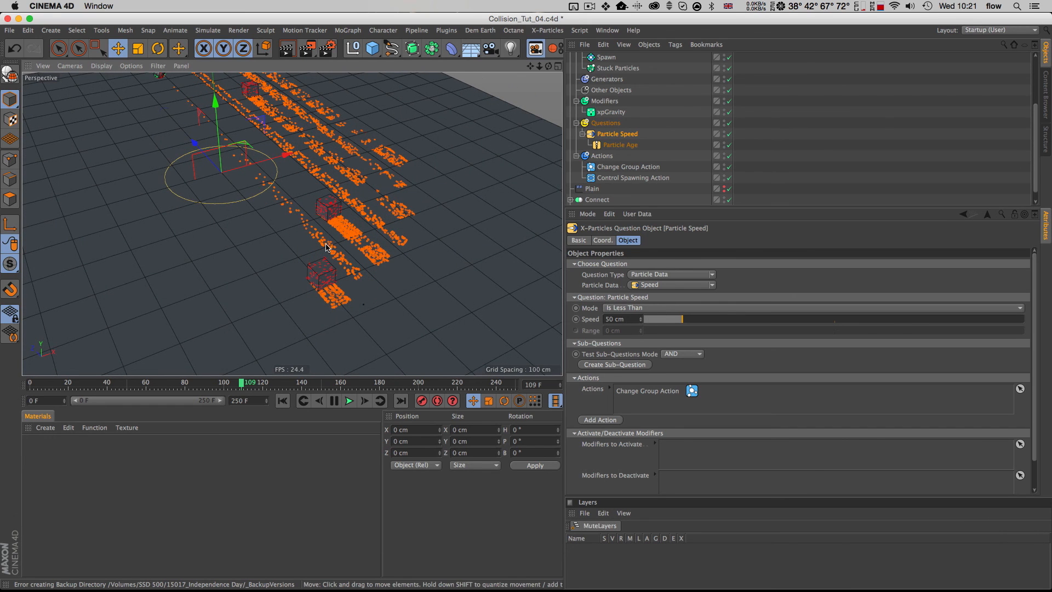
pyautogui.hotkey('shift', 'f')
pyautogui.moveTo(476, 295); pyautogui.dragTo(422, 313)
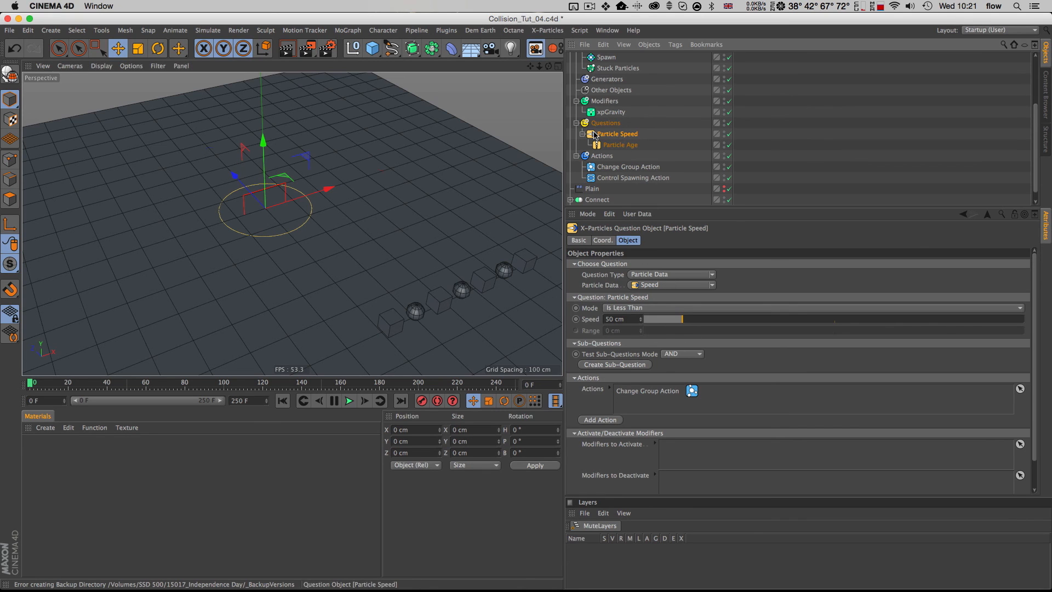
# Add a second sub-question to the Particle Speed question and set its type to Other, Random Probability
pyautogui.click(615, 364)
pyautogui.click(662, 276)
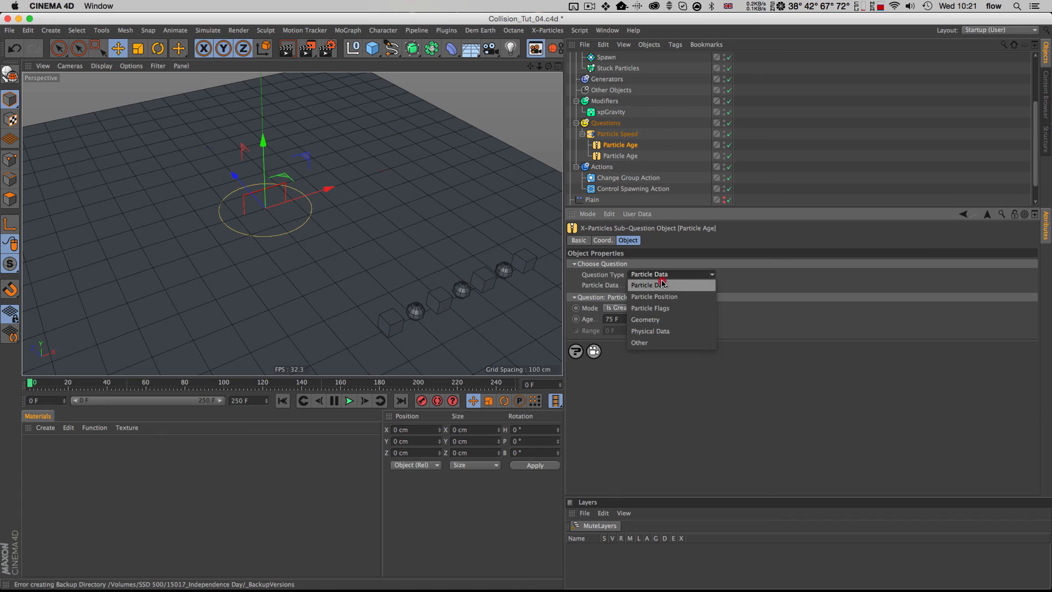
pyautogui.click(711, 266)
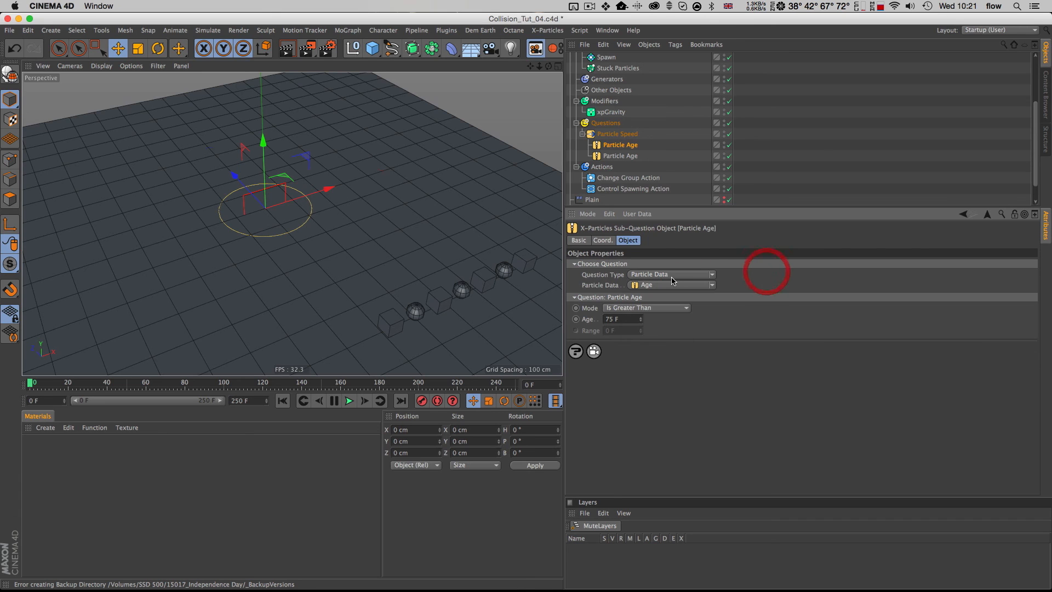
pyautogui.click(662, 276)
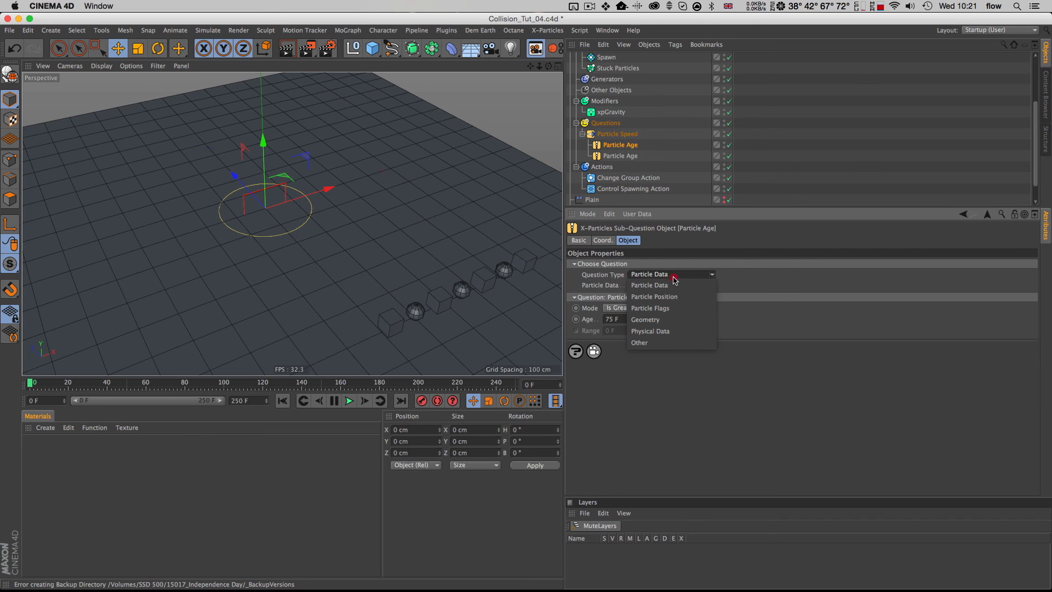
pyautogui.click(672, 341)
pyautogui.click(664, 285)
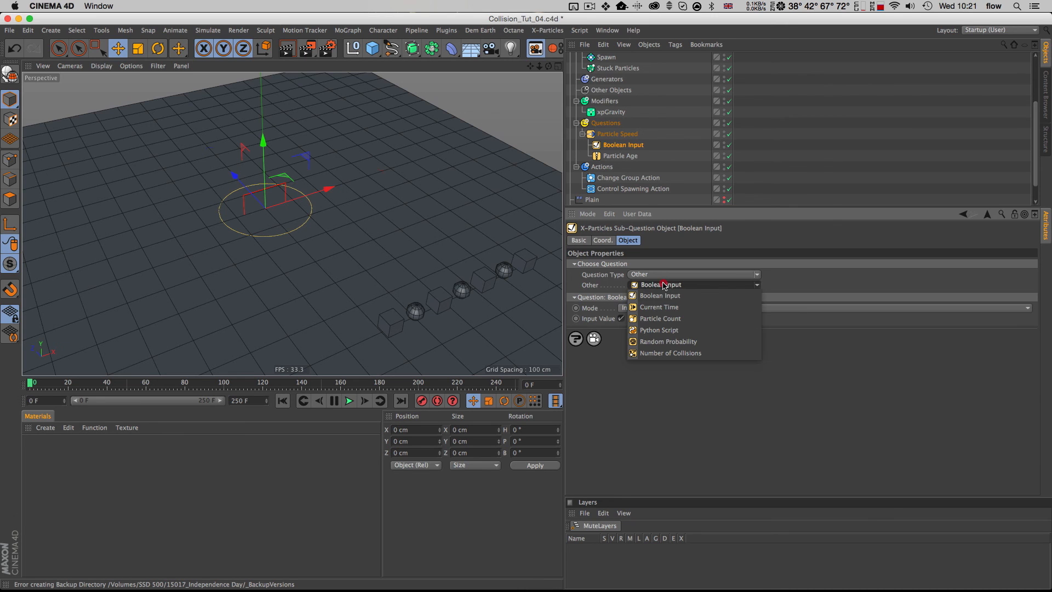
pyautogui.click(677, 341)
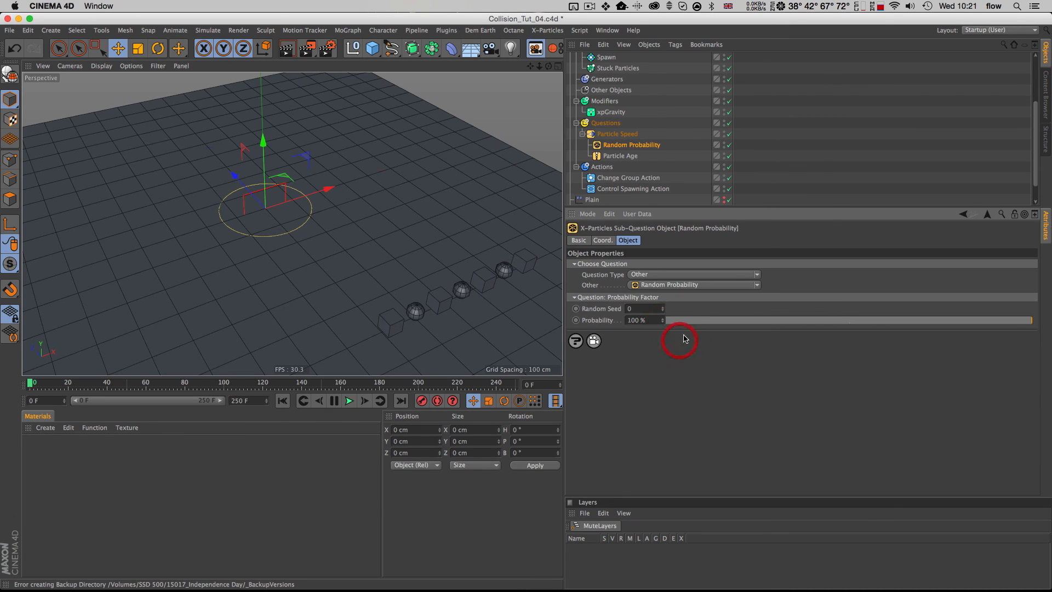
# Set the Random Probability sub-question's probability to 10 %, play the simulation and save the scene
pyautogui.click(617, 134)
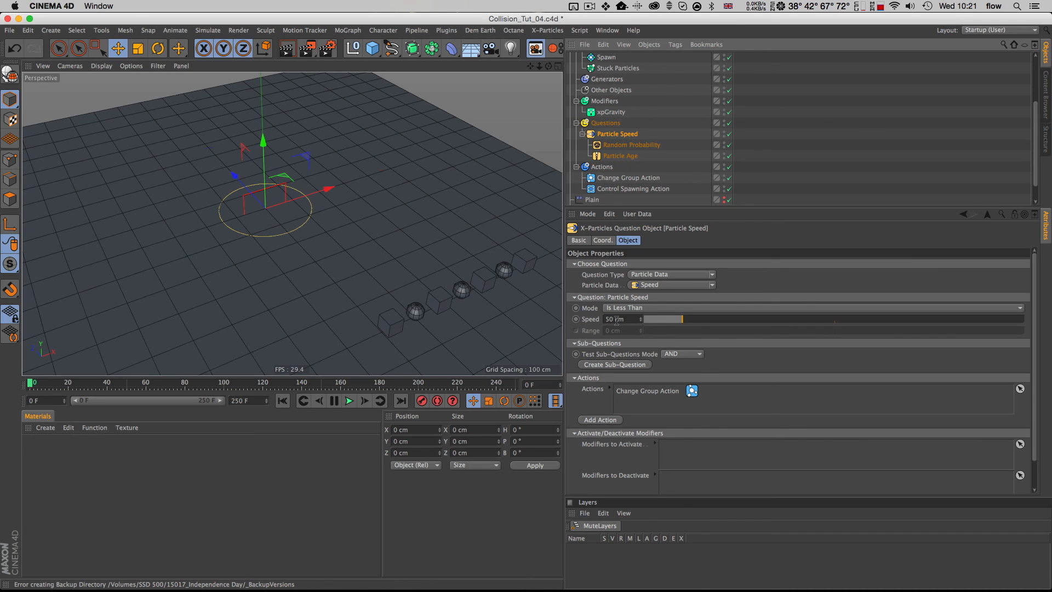
pyautogui.click(623, 146)
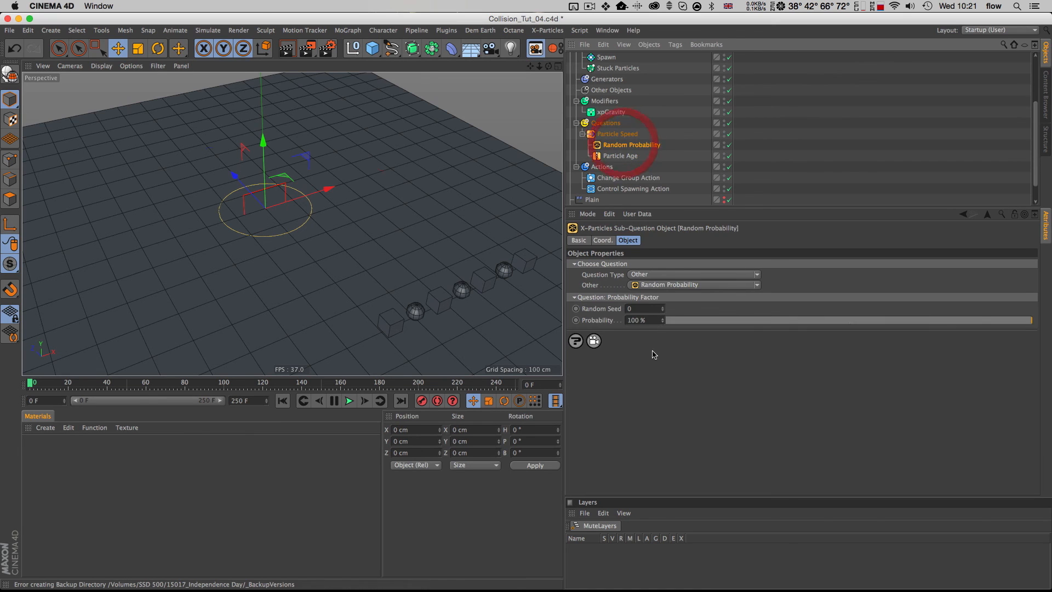
pyautogui.moveTo(756, 324); pyautogui.dragTo(738, 323)
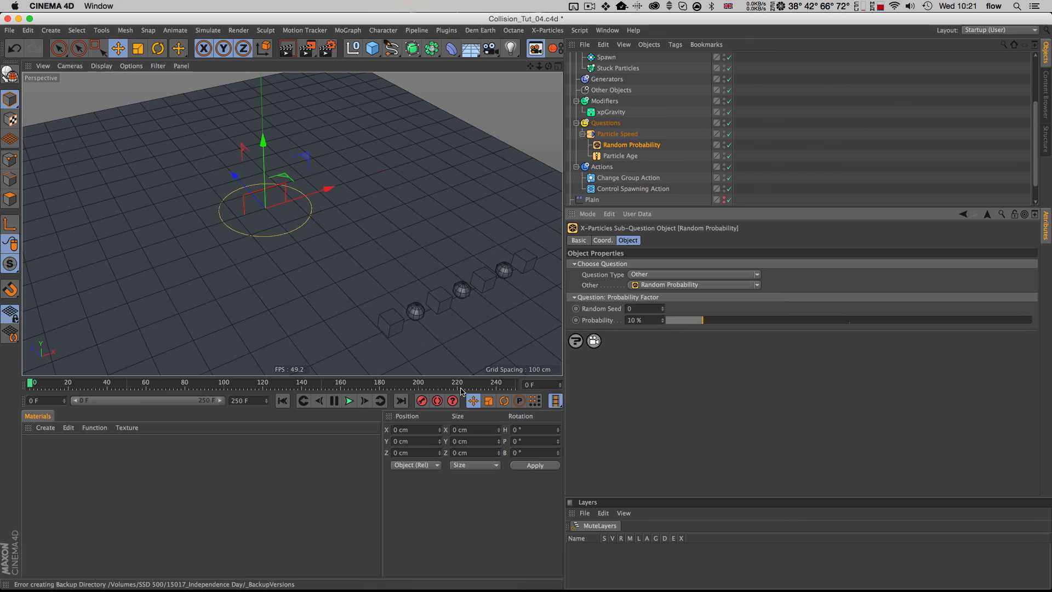
pyautogui.press('F8')
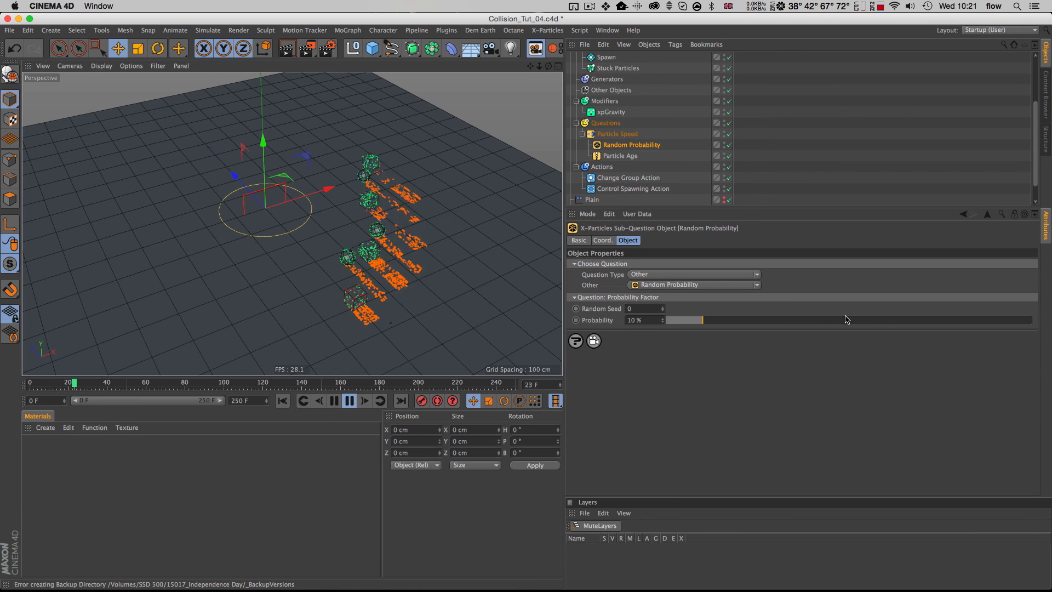
pyautogui.press('super+s')
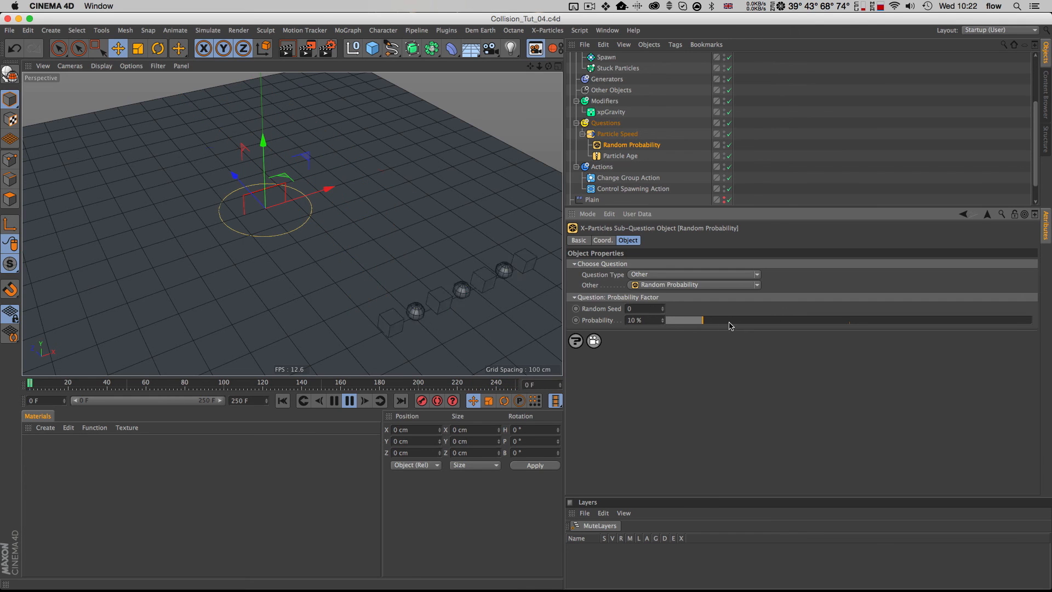
# Try probabilities of 30 % and 40 % in the Random Probability sub-question while replaying the simulation
pyautogui.moveTo(735, 324); pyautogui.dragTo(798, 323)
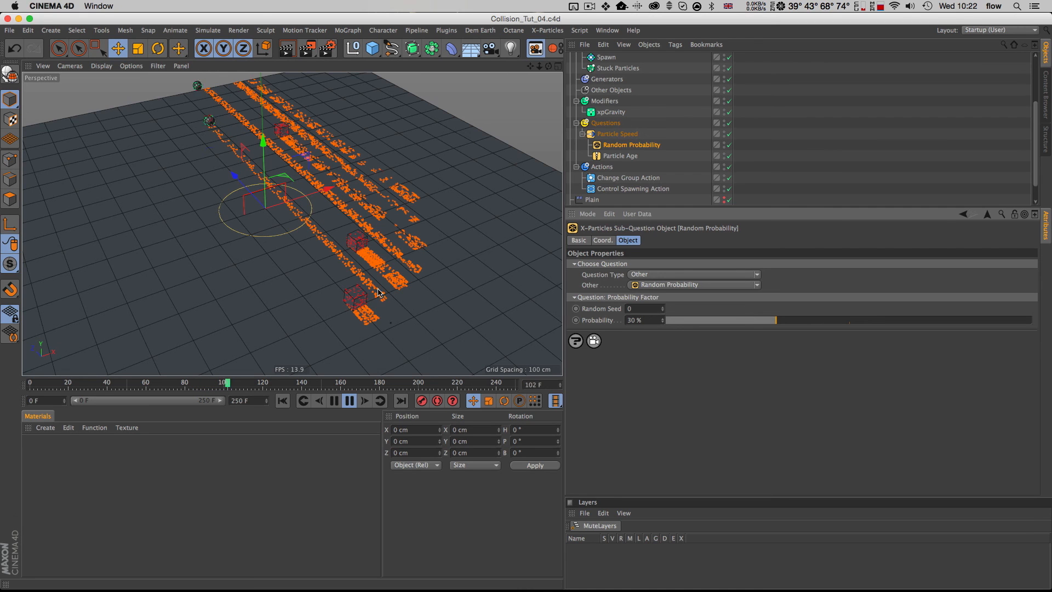
pyautogui.keyDown('alt'); pyautogui.moveTo(322, 251); pyautogui.dragTo(346, 257); pyautogui.keyUp('alt')
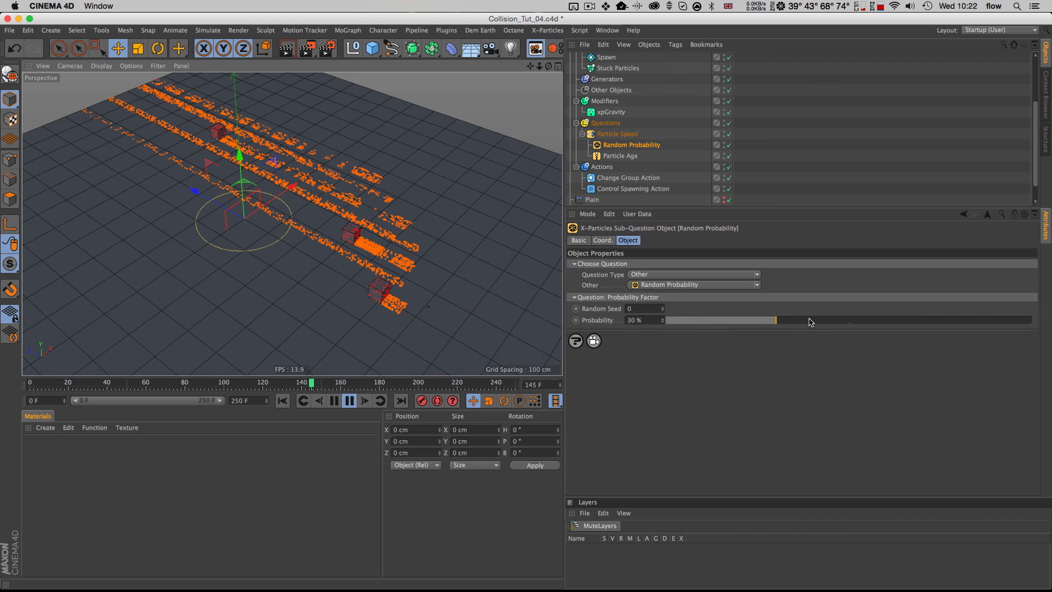
pyautogui.moveTo(811, 322); pyautogui.dragTo(813, 322)
pyautogui.hotkey('shift', 'f')
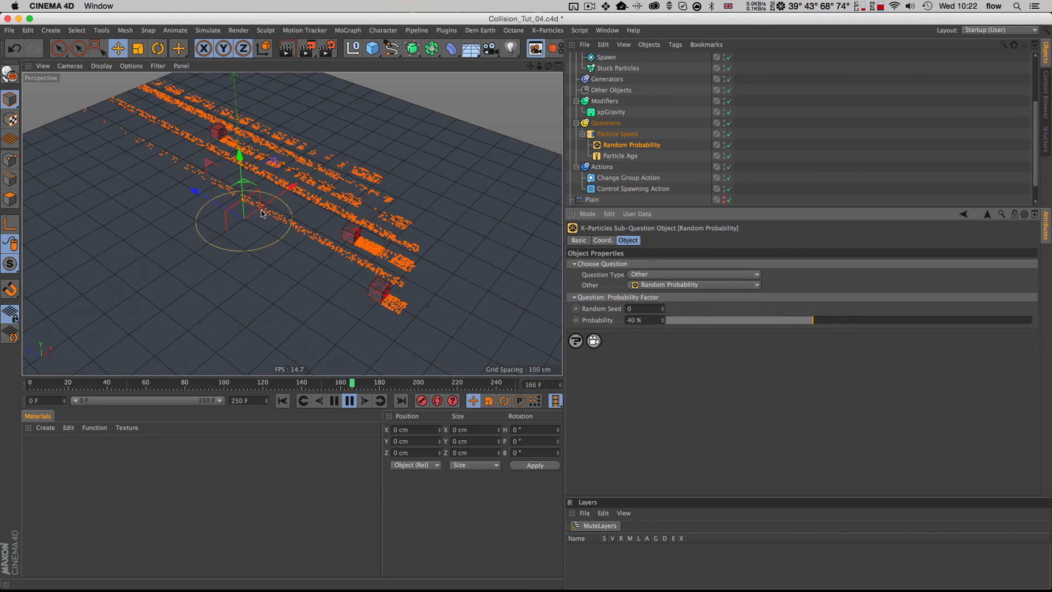
# Set the Random Probability sub-question's probability to 50 %, restart the simulation and stop it at frame 119
pyautogui.moveTo(841, 321); pyautogui.dragTo(848, 321)
pyautogui.hotkey('shift', 'f')
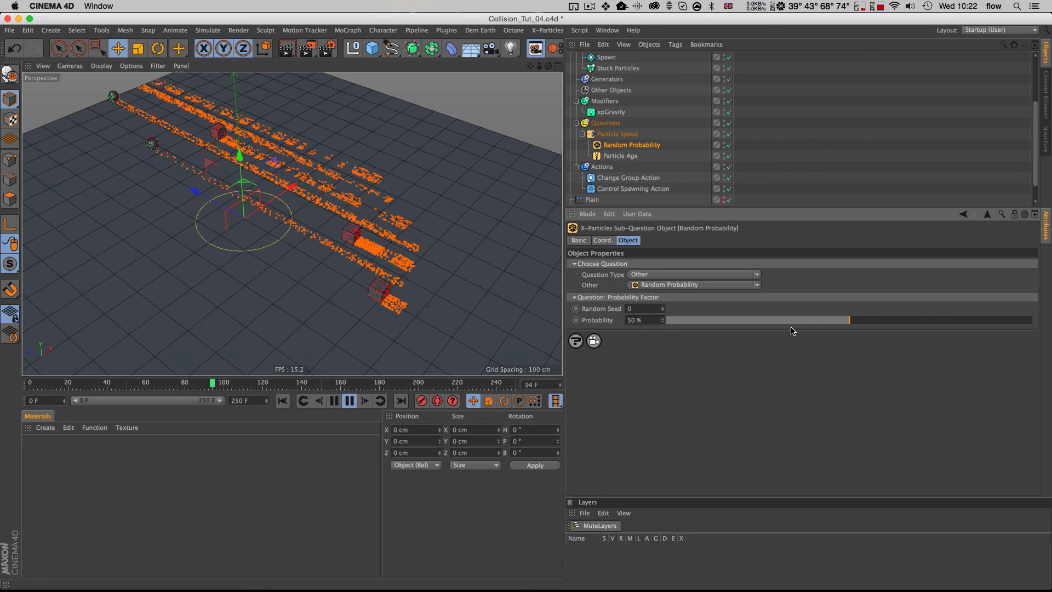
pyautogui.press('1')
pyautogui.moveTo(316, 274); pyautogui.dragTo(332, 255)
pyautogui.press('3')
pyautogui.press('1')
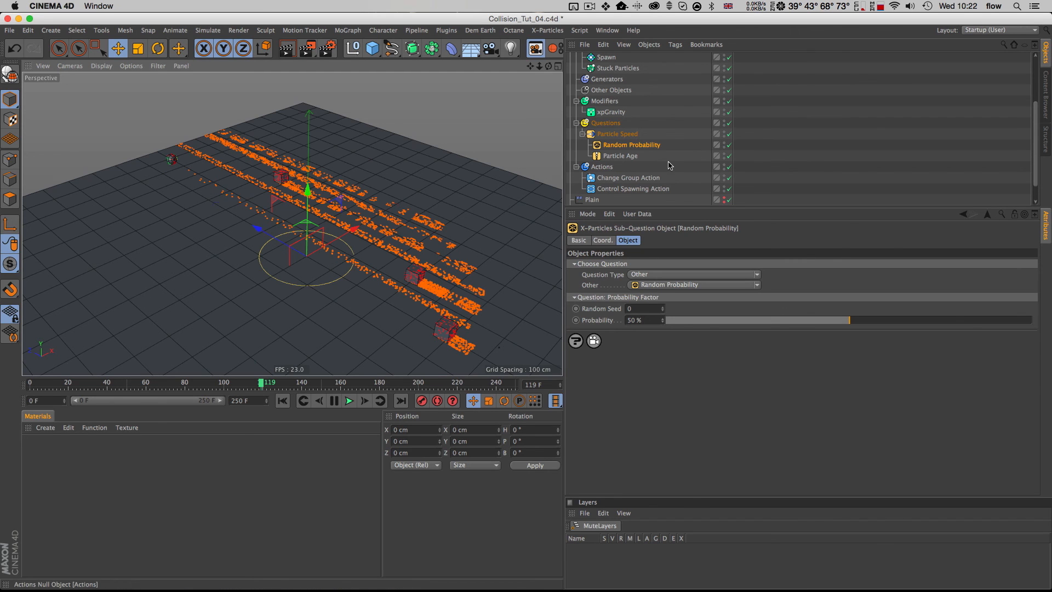
# Replay the simulation from the start and examine the spawned particle trails across the plane from several angles
pyautogui.press('3')
pyautogui.moveTo(437, 283); pyautogui.dragTo(239, 242)
pyautogui.press('1')
pyautogui.moveTo(318, 213)
pyautogui.mouseDown()
pyautogui.moveTo(291, 223)
pyautogui.moveTo(307, 231)
pyautogui.mouseUp()
pyautogui.hotkey('shift', 'f')
pyautogui.click(354, 404)
pyautogui.press('3')
pyautogui.moveTo(371, 249); pyautogui.dragTo(291, 242)
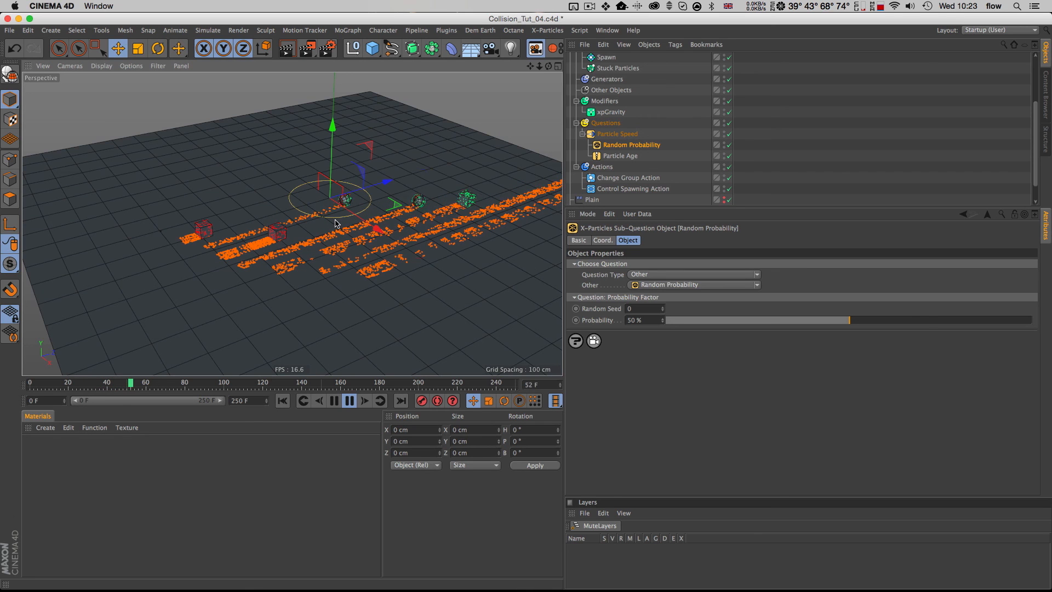
pyautogui.press('1')
pyautogui.moveTo(389, 216); pyautogui.dragTo(330, 230)
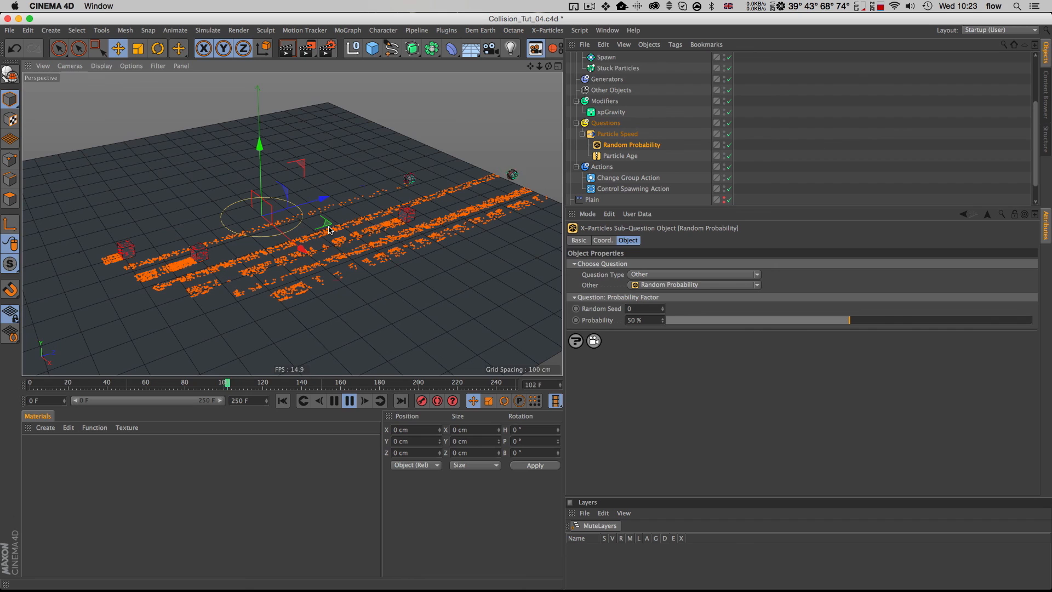